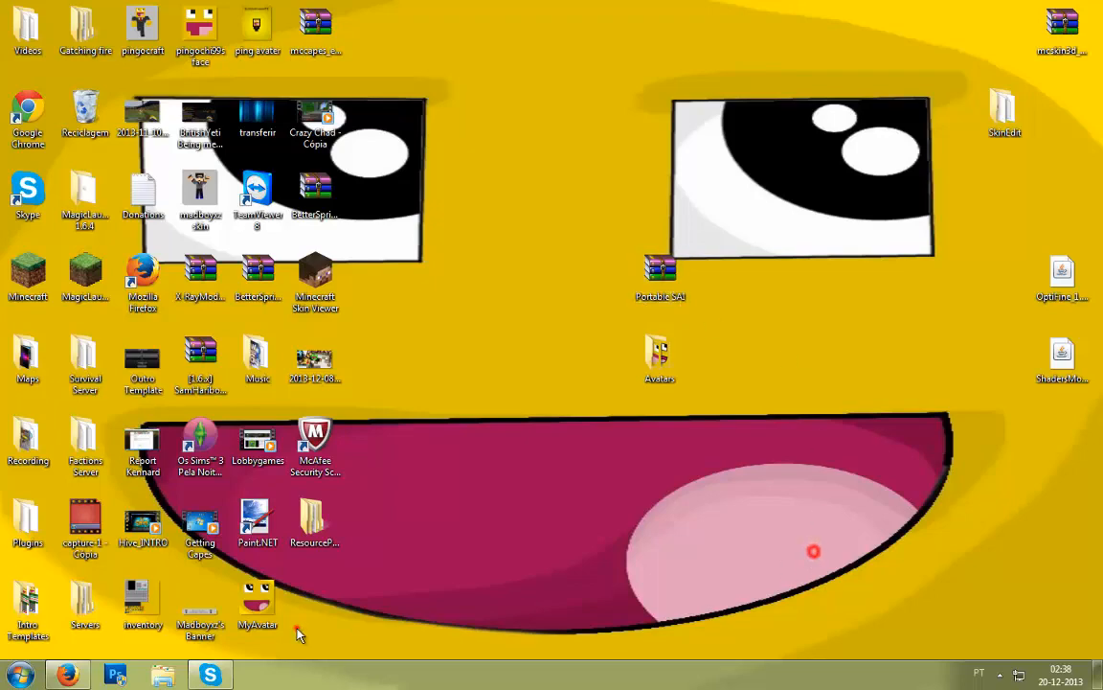
Step: Open the Portable SAI archive on the desktop and launch Portable sai.exe from its $R7U5CPP folder
click(67, 675)
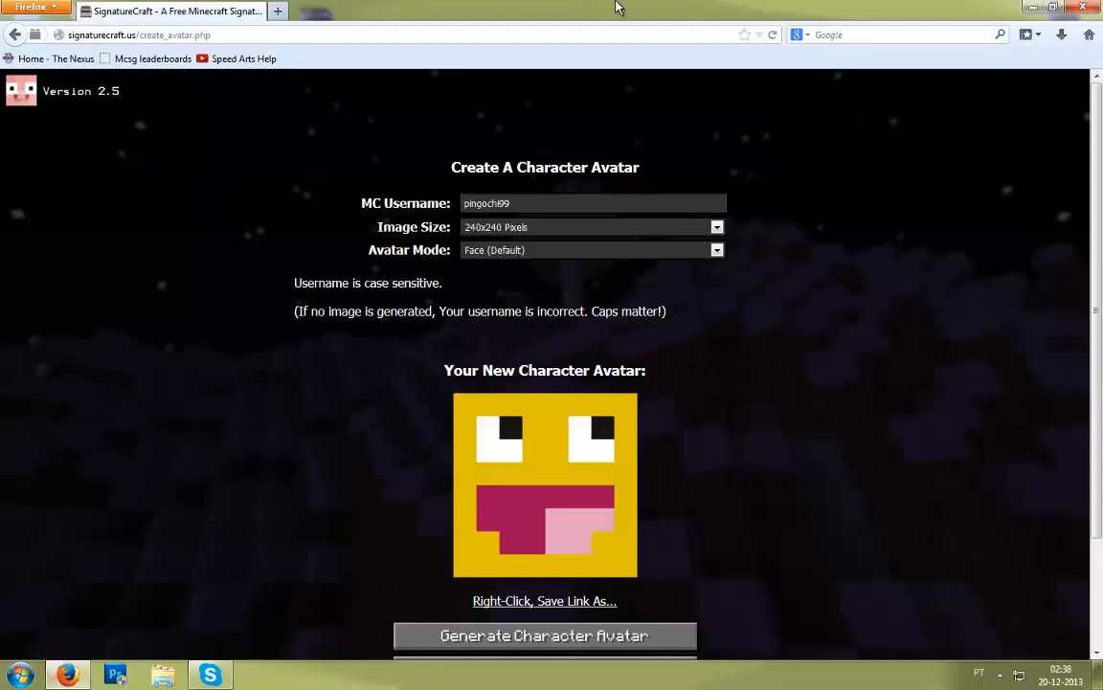
click(1032, 8)
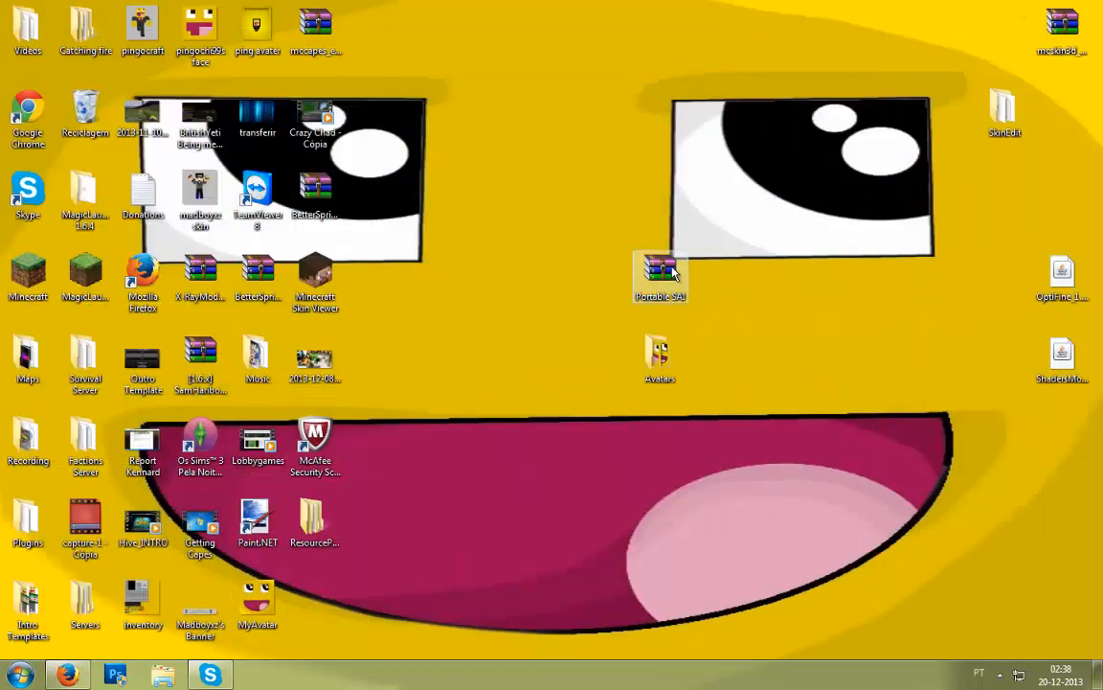
double_click(674, 273)
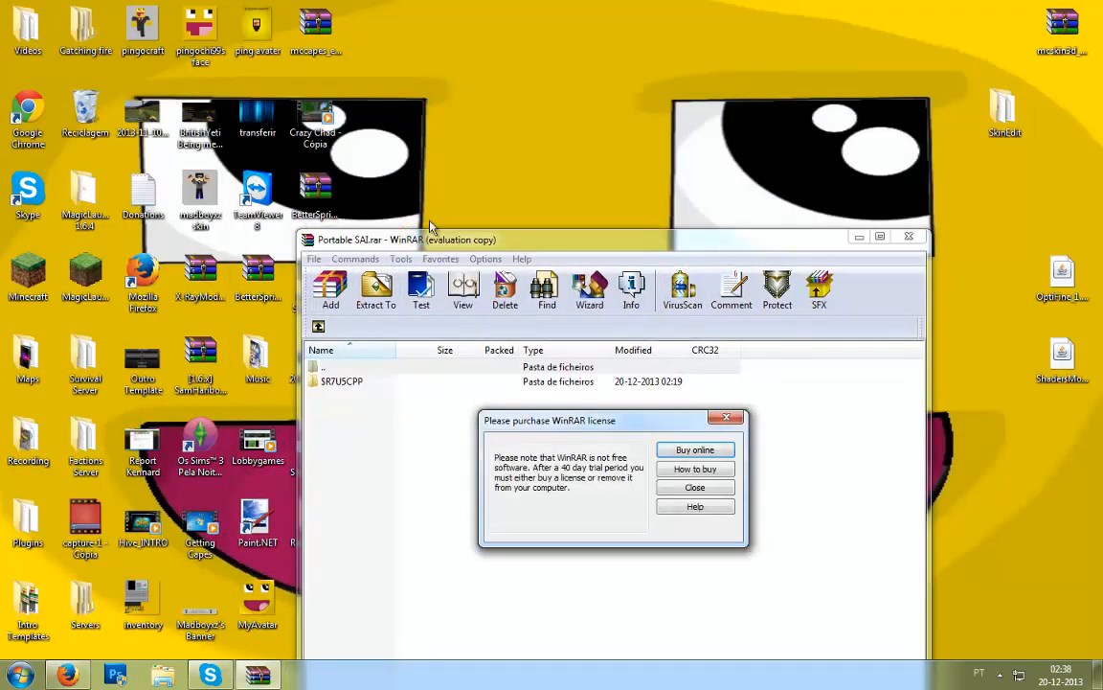
click(669, 487)
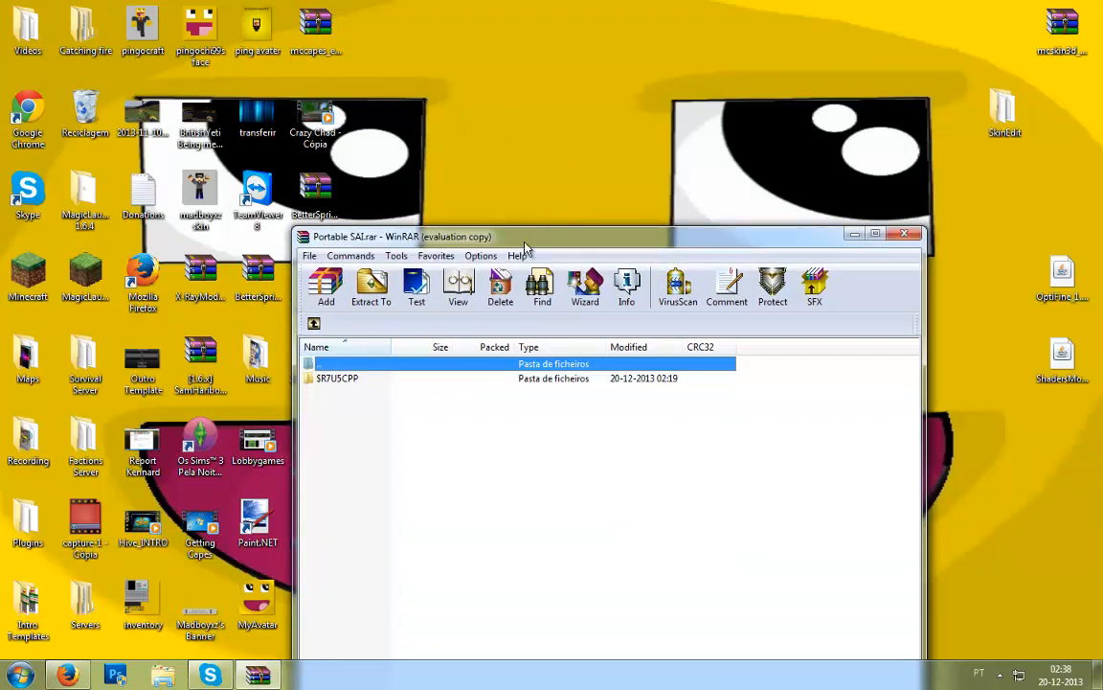
double_click(350, 379)
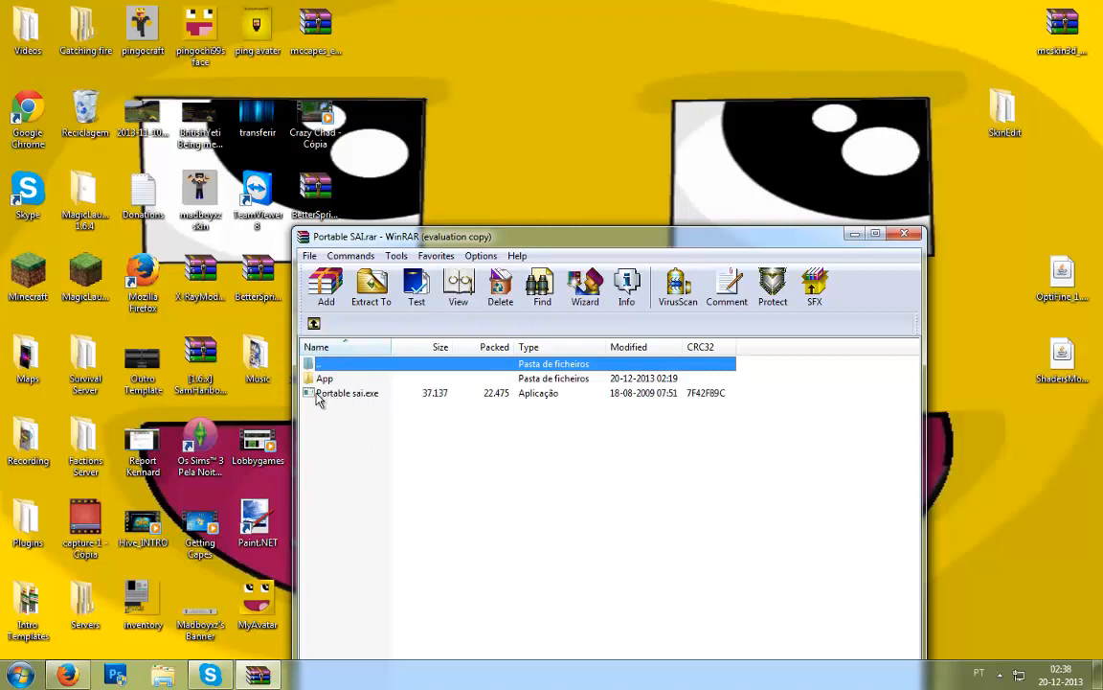
click(320, 393)
double_click(386, 393)
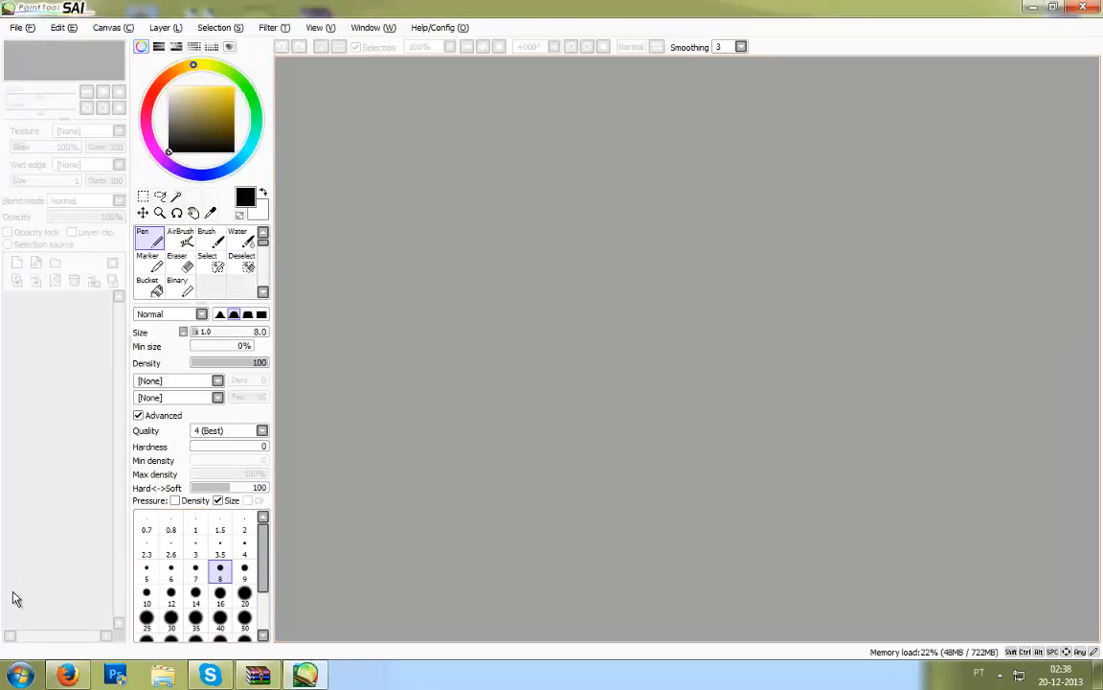
Step: Close the Portable SAI archive window and return to PaintTool SAI
click(309, 673)
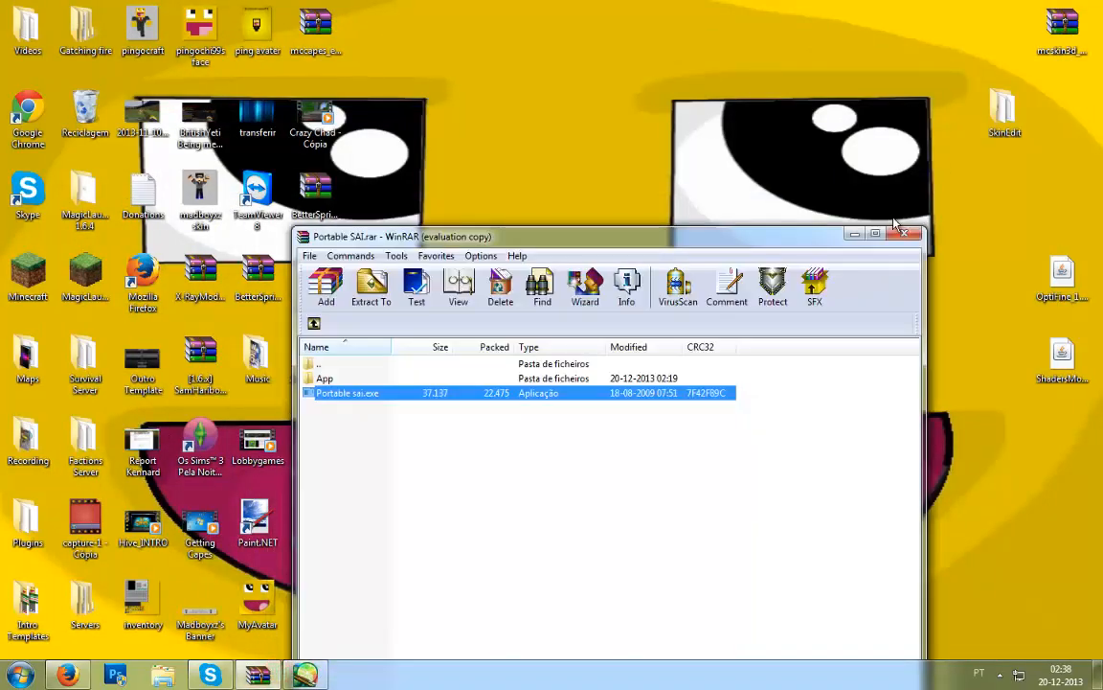
click(901, 231)
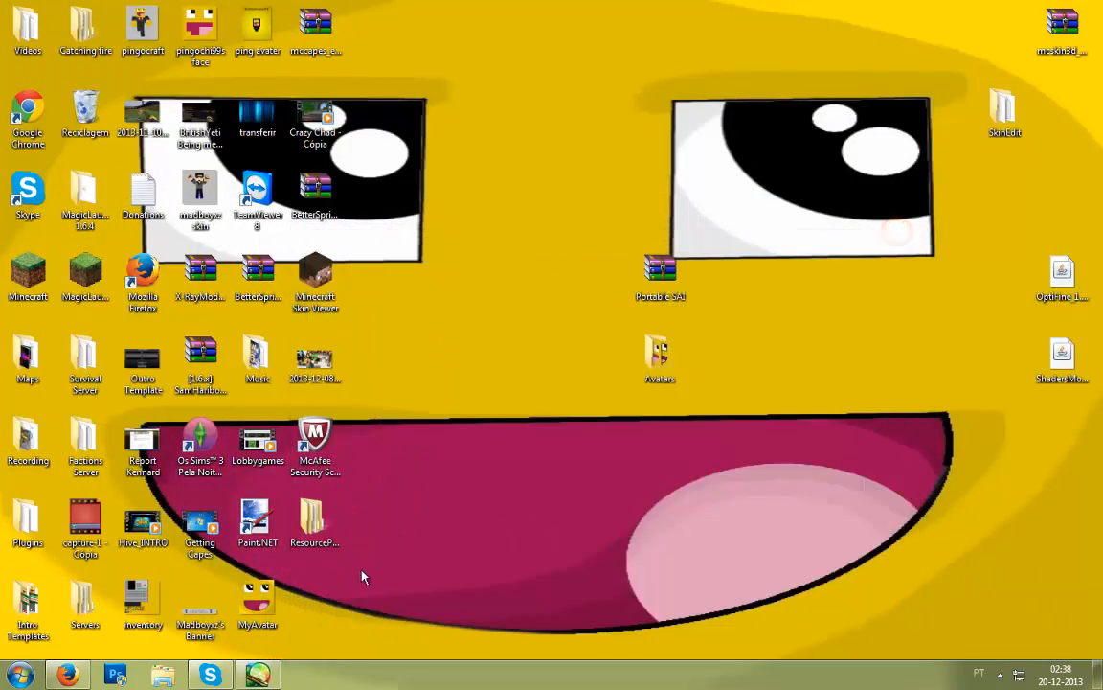
click(265, 673)
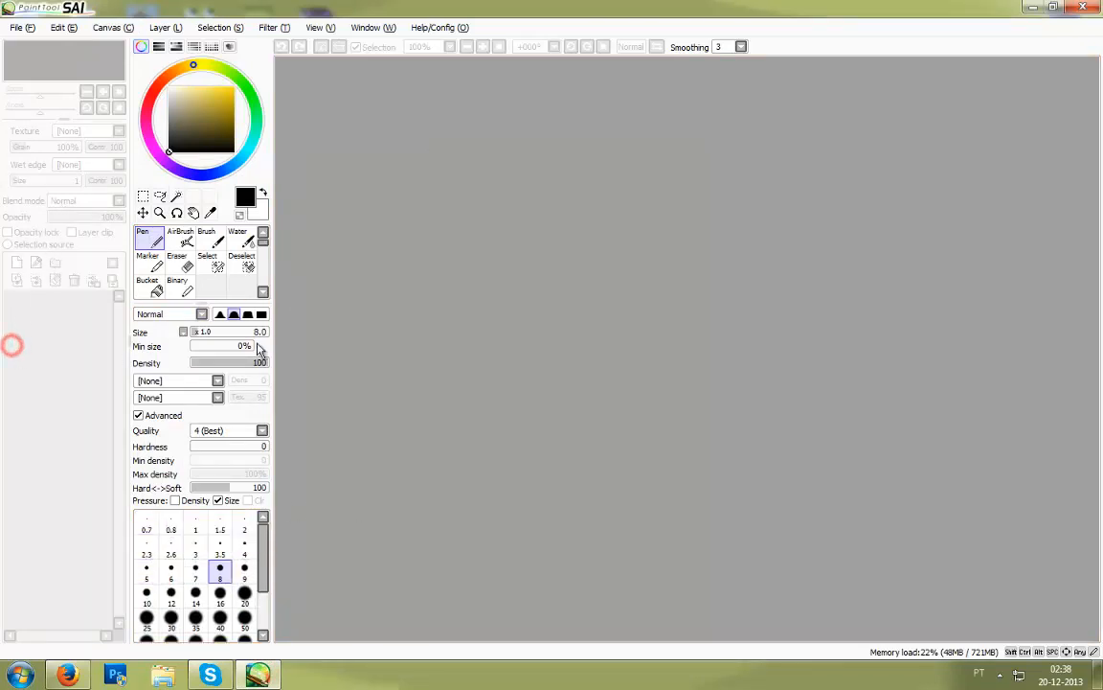
Step: View the Face image in the desktop's Avatars folder, then close the image and the folder
click(1051, 9)
click(728, 103)
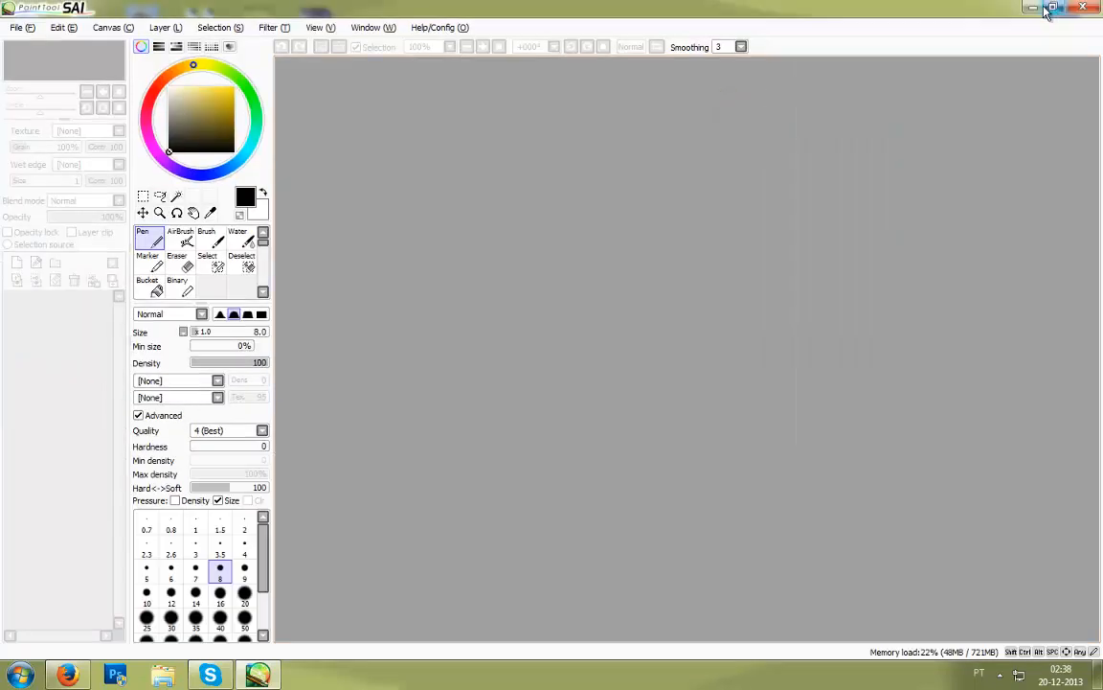
click(1035, 6)
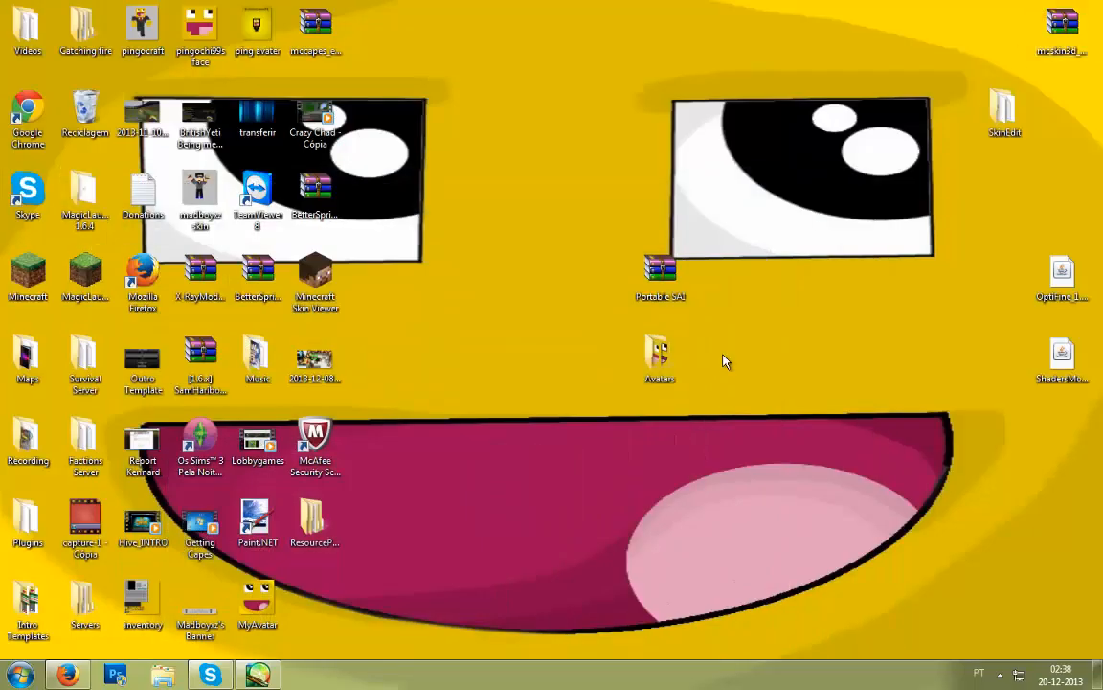
double_click(660, 356)
click(433, 239)
double_click(433, 239)
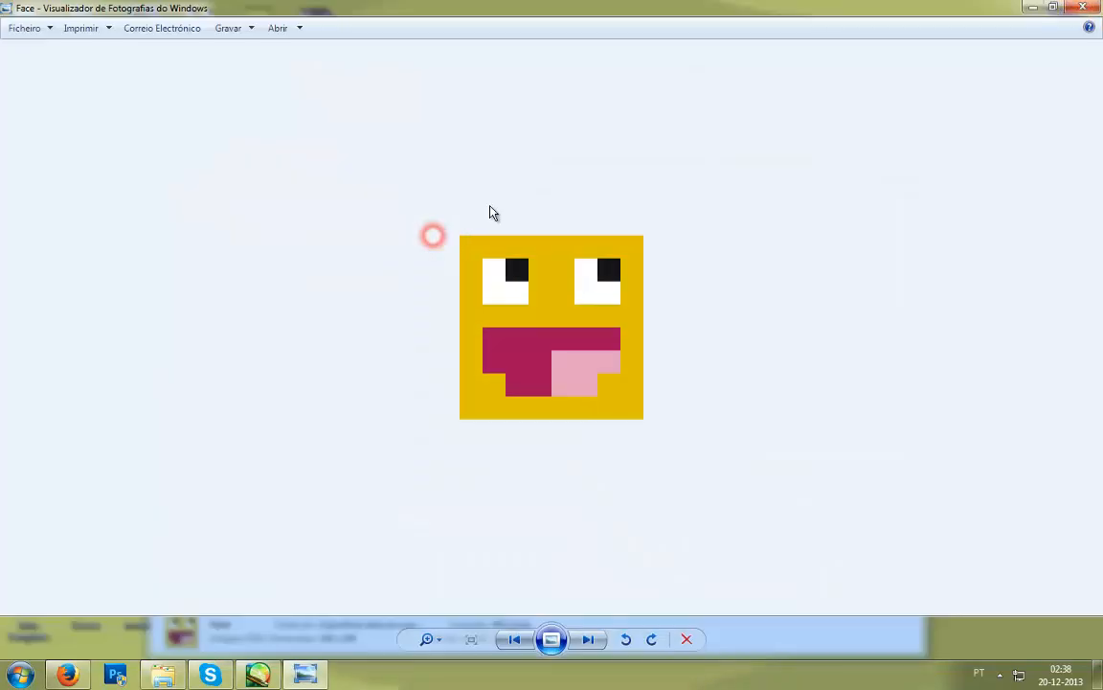
scroll(520, 340, up, 1)
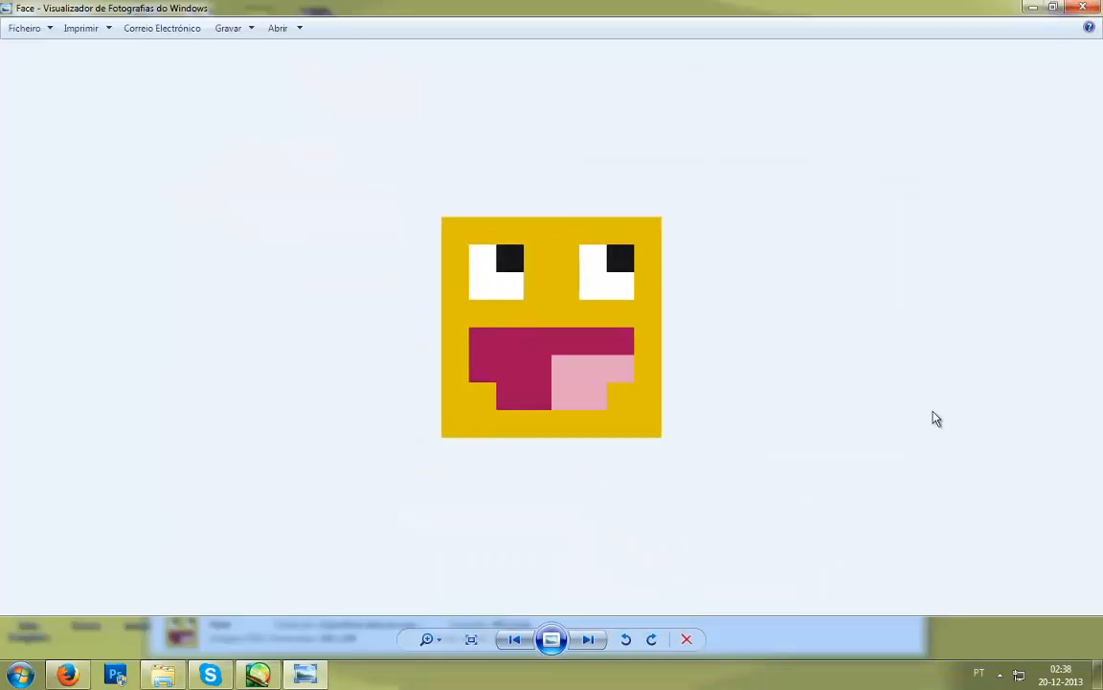
click(1085, 8)
click(913, 108)
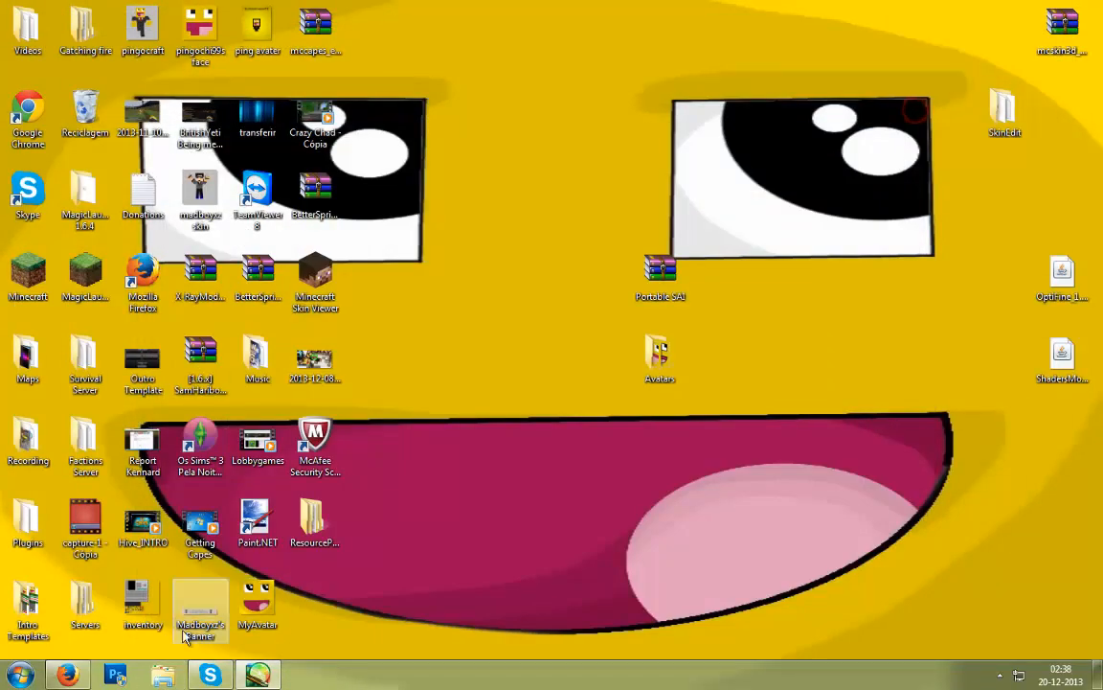
Step: Switch to Firefox, go to signaturecraft.us and open the Create A Character Avatar page
click(67, 674)
click(316, 34)
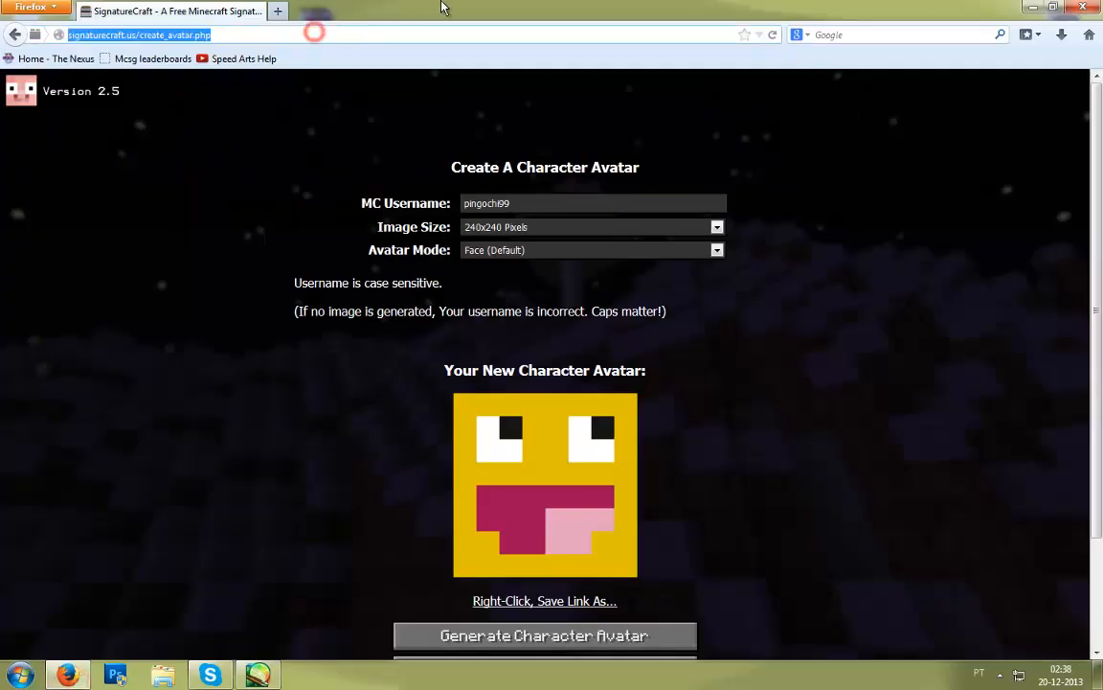
text(signaturecraft.us)
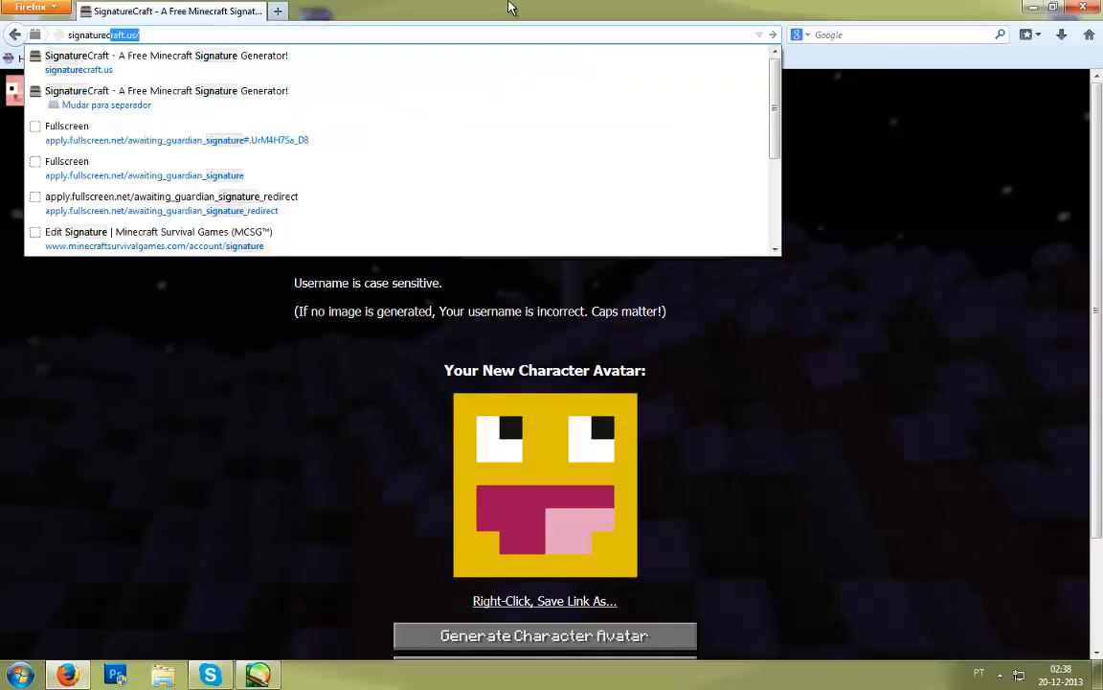
key(Return)
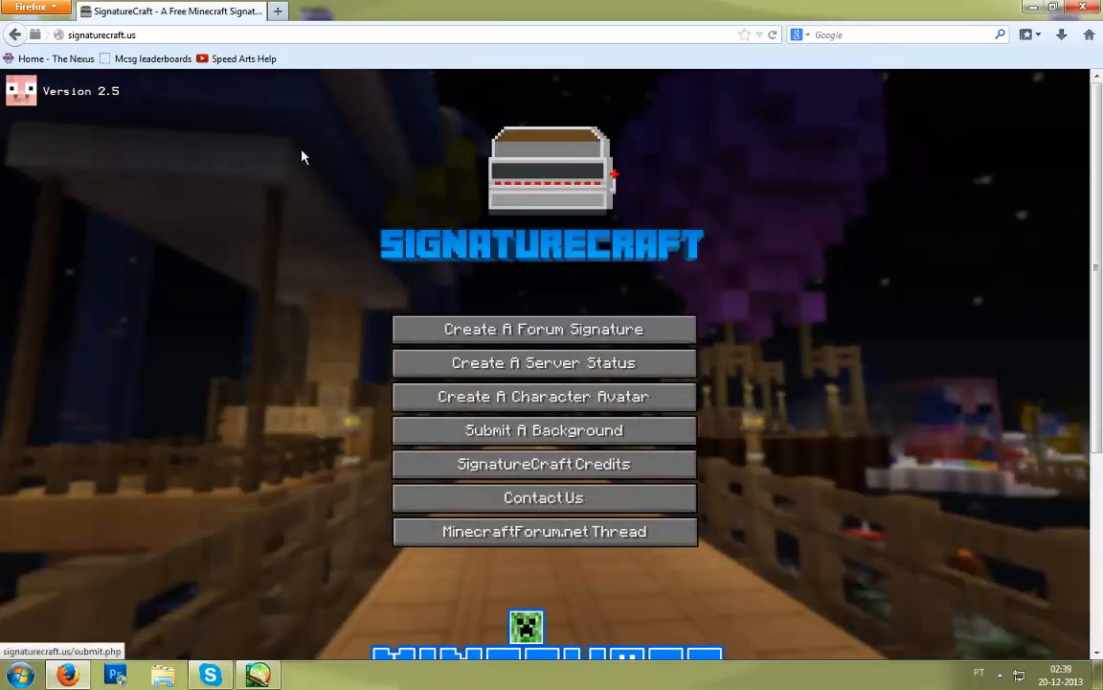
click(543, 397)
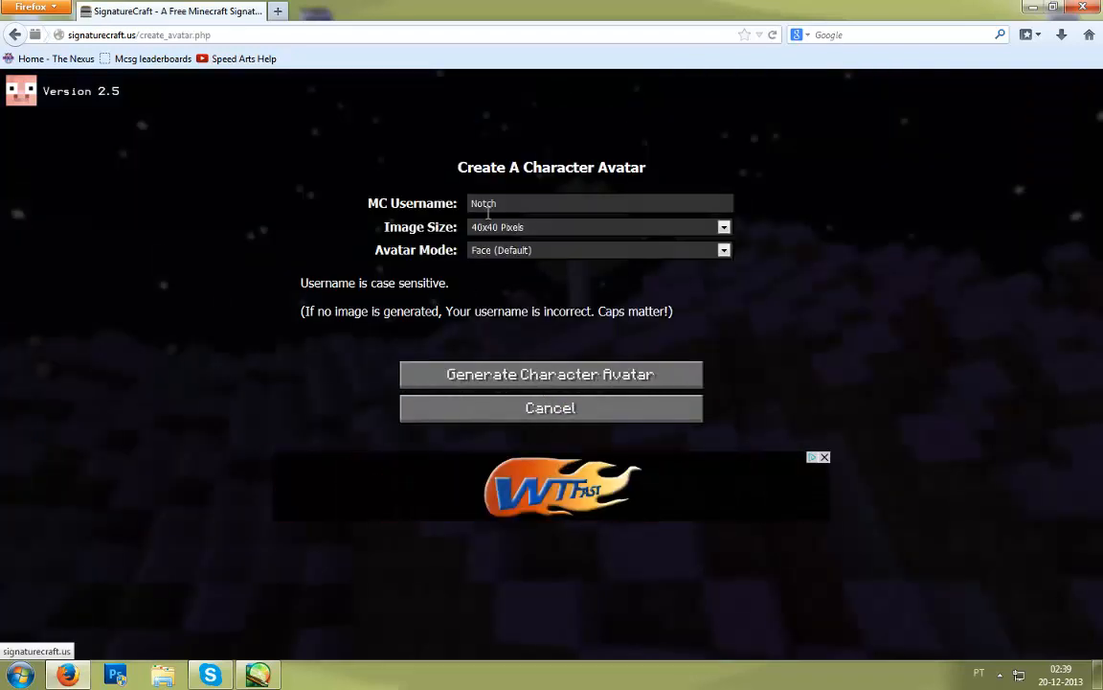
drag(564, 204, 8, 288)
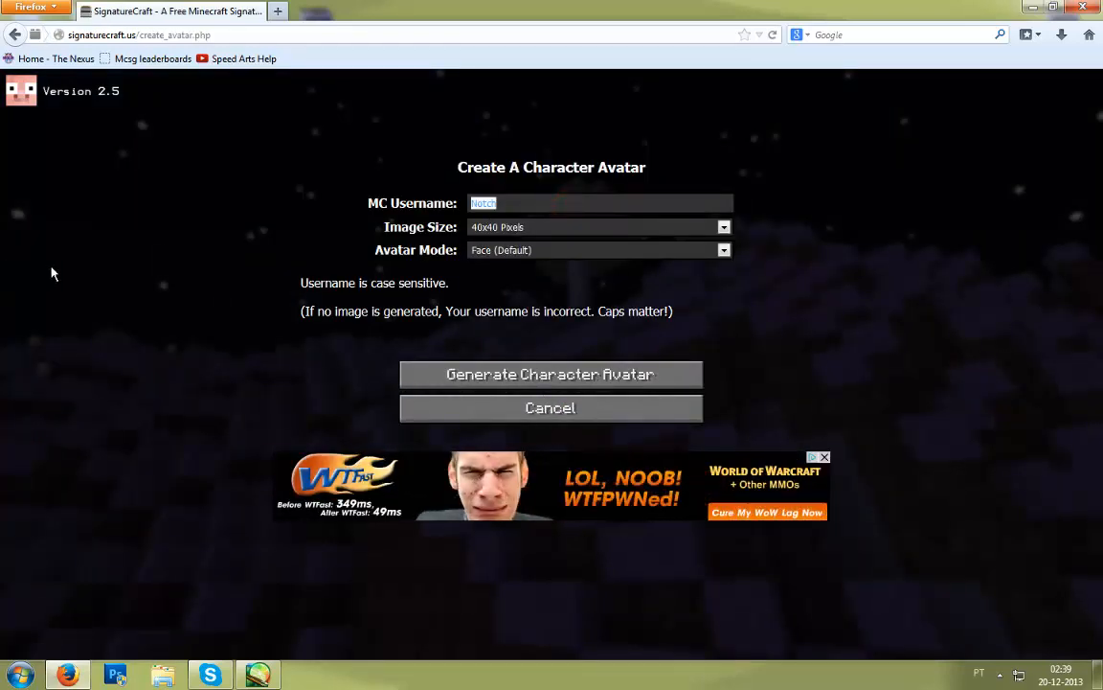
click(278, 310)
click(704, 305)
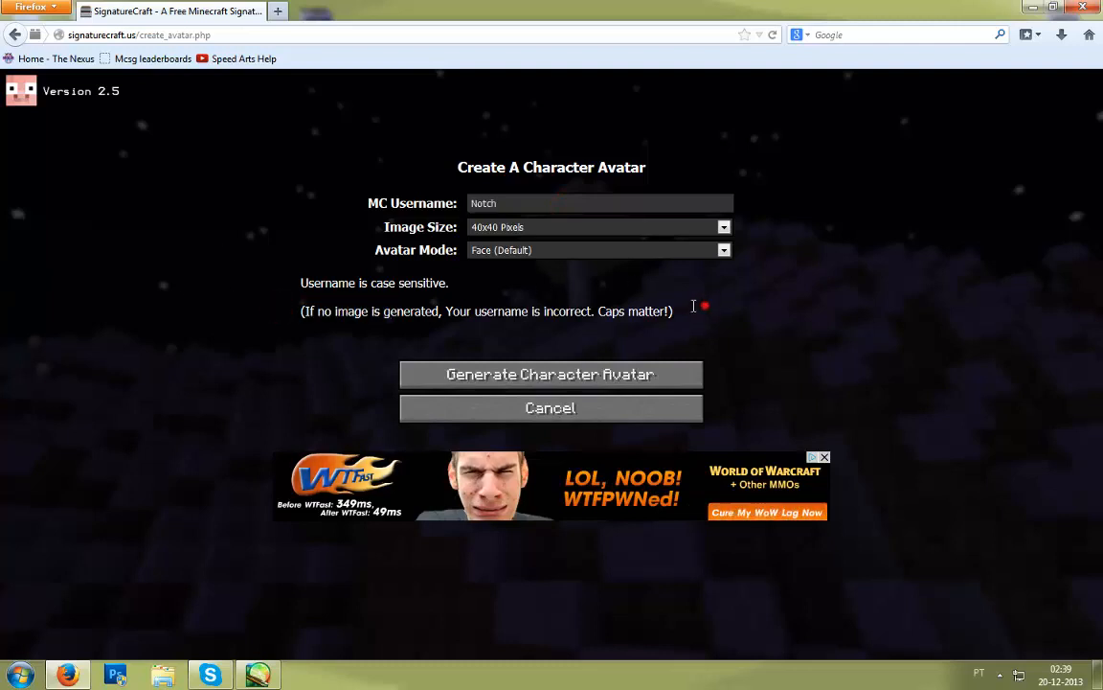
click(577, 232)
click(563, 204)
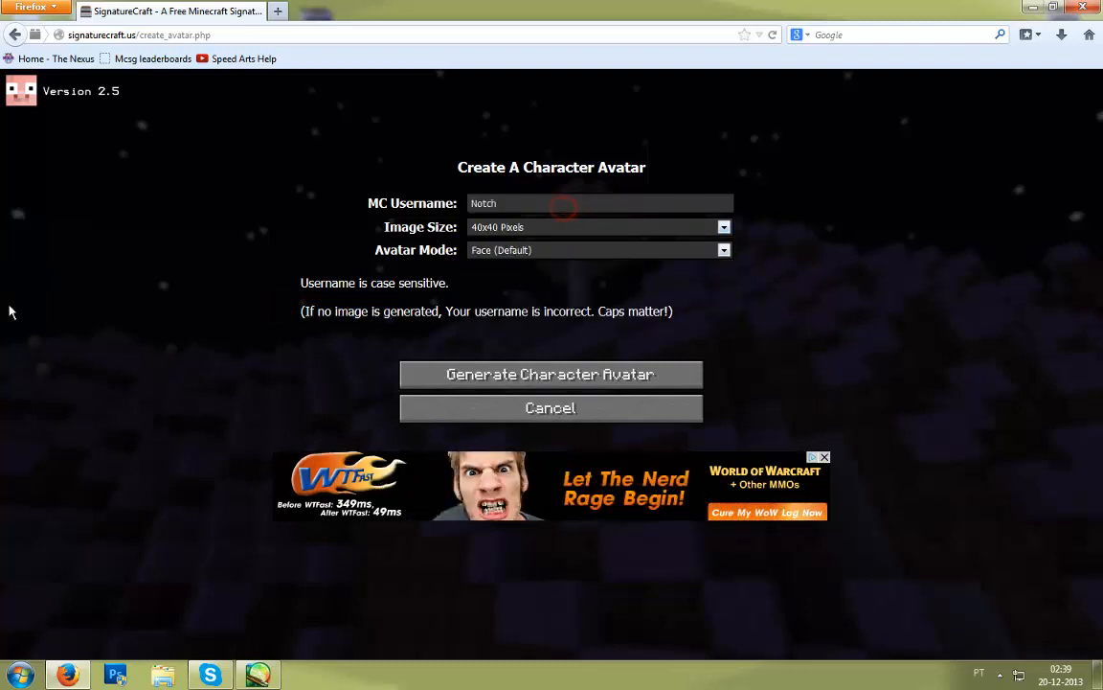
Step: Replace Notch with the player's own Minecraft username and generate the character avatar
click(616, 207)
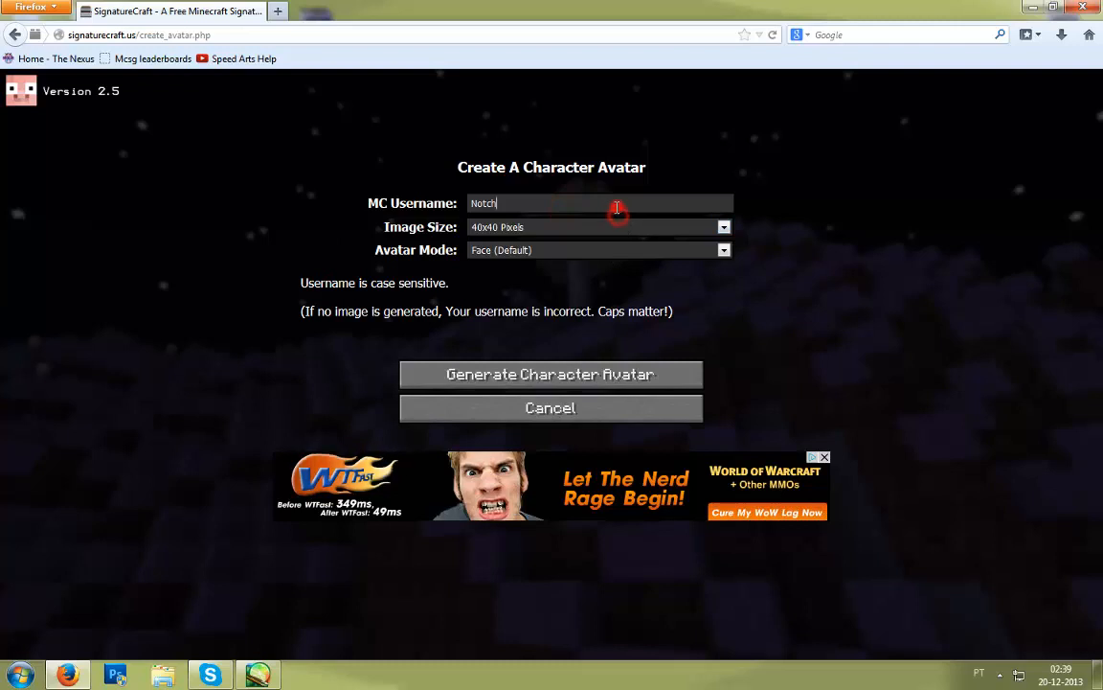
key(BackSpace)
key(BackSpace)
key(BackSpace)
key(BackSpace)
key(BackSpace)
text(ping)
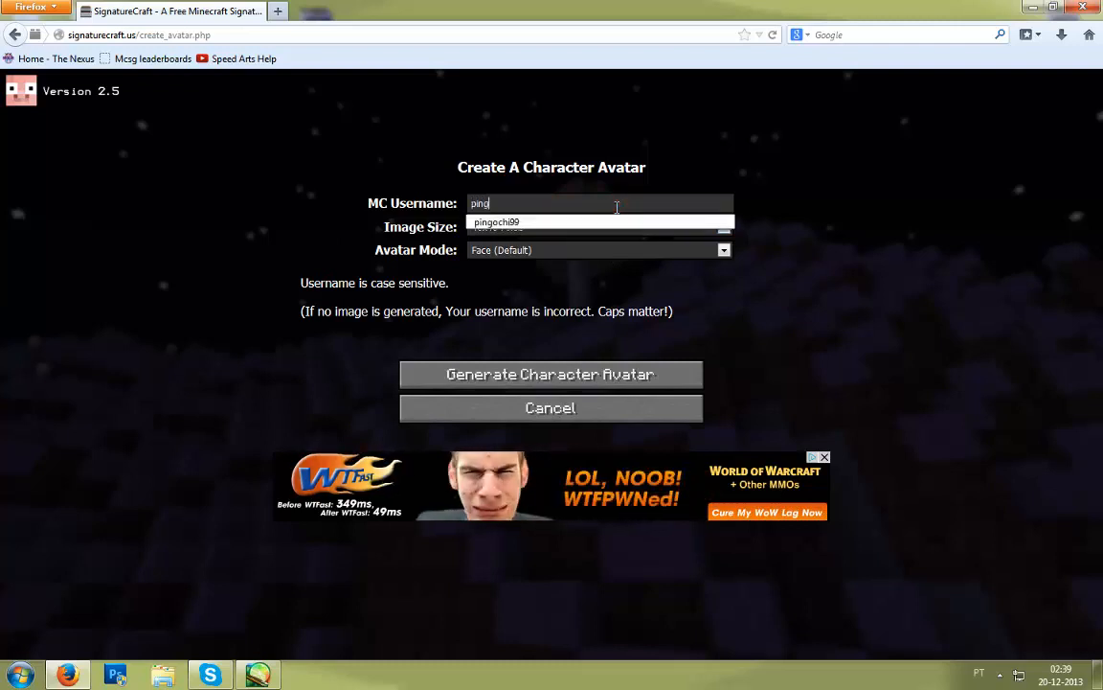
text(oc)
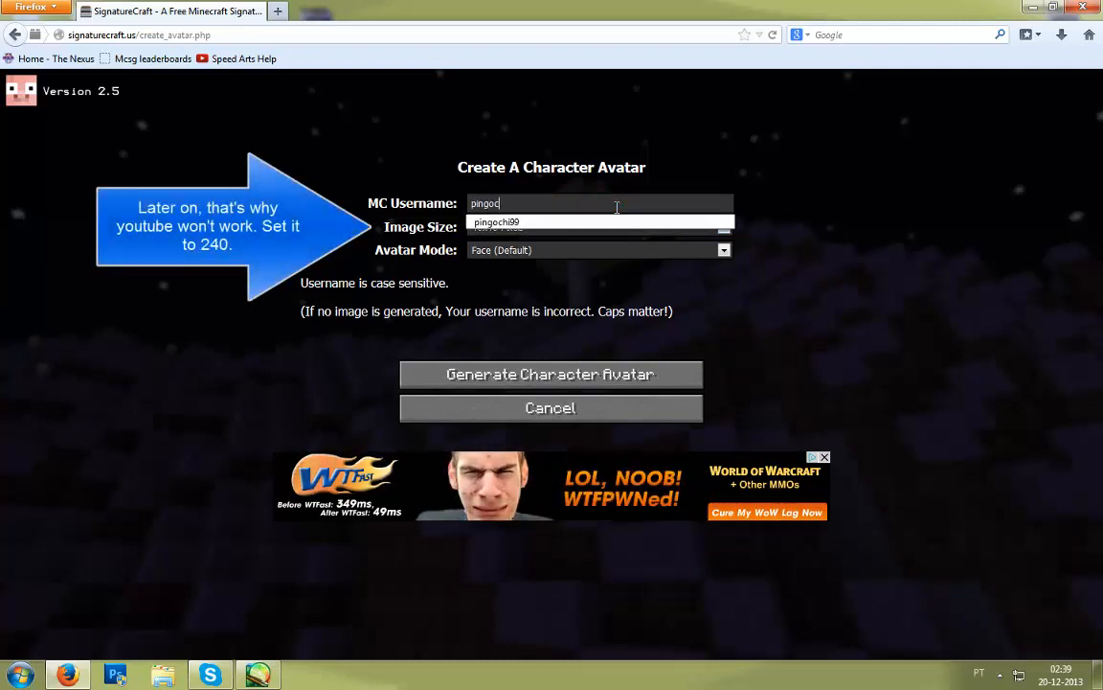
text(hi99)
key(Return)
Step: Keep the image size at 40x40 Pixels and the avatar mode at Face (Default), and regenerate the character avatar
click(623, 223)
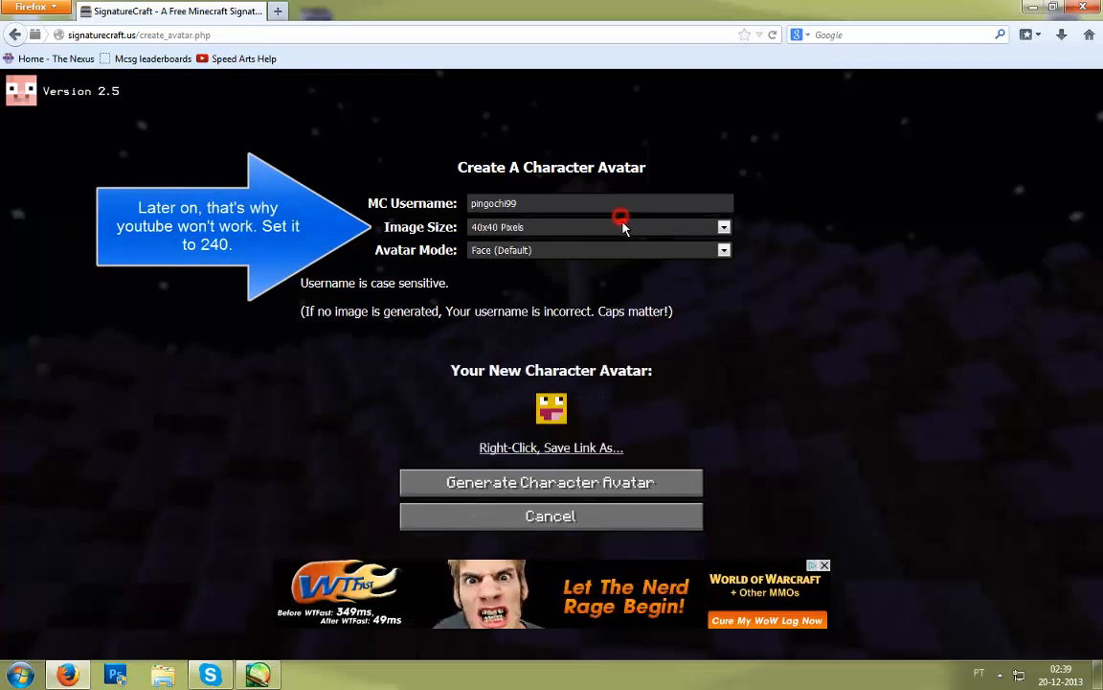
click(553, 327)
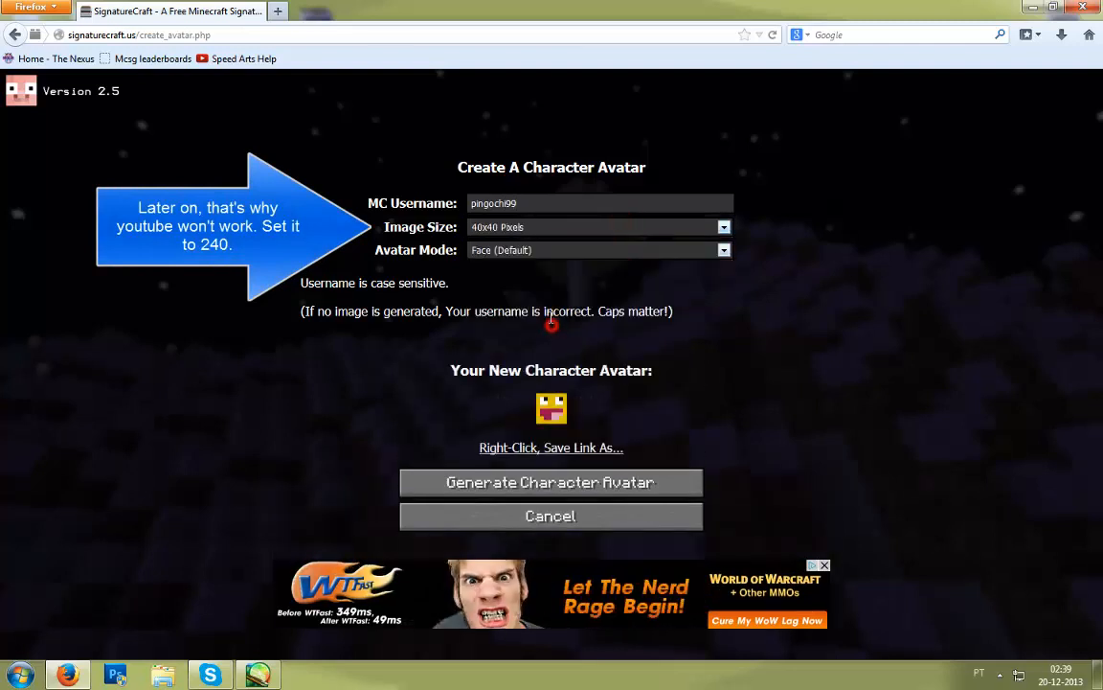
click(554, 250)
click(491, 263)
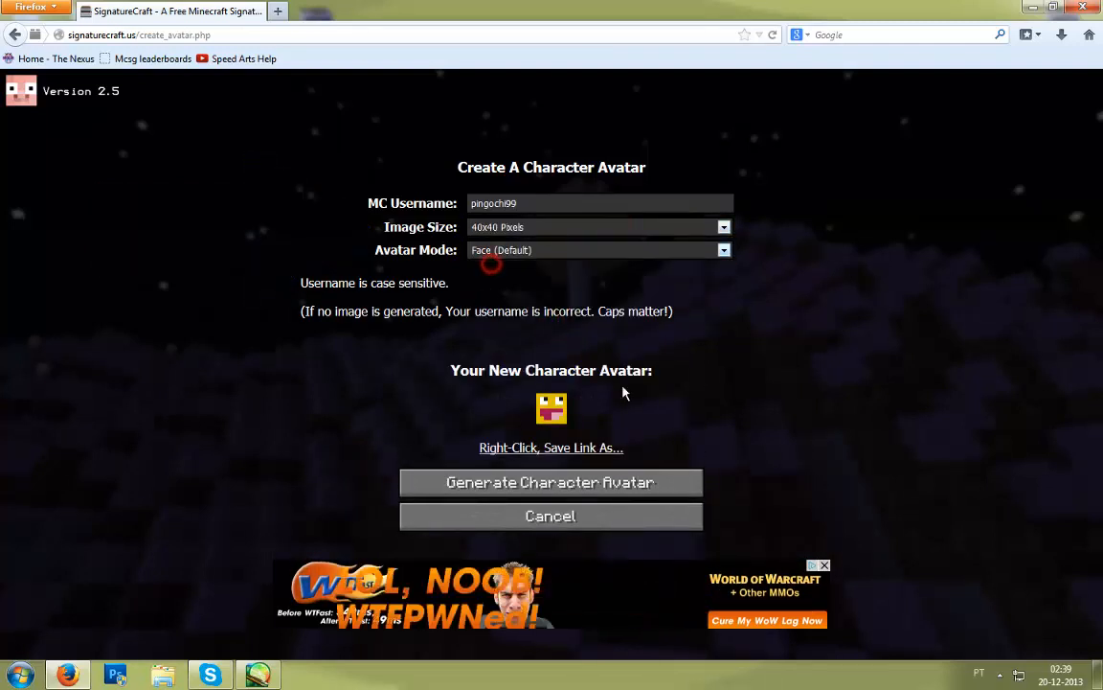
click(529, 486)
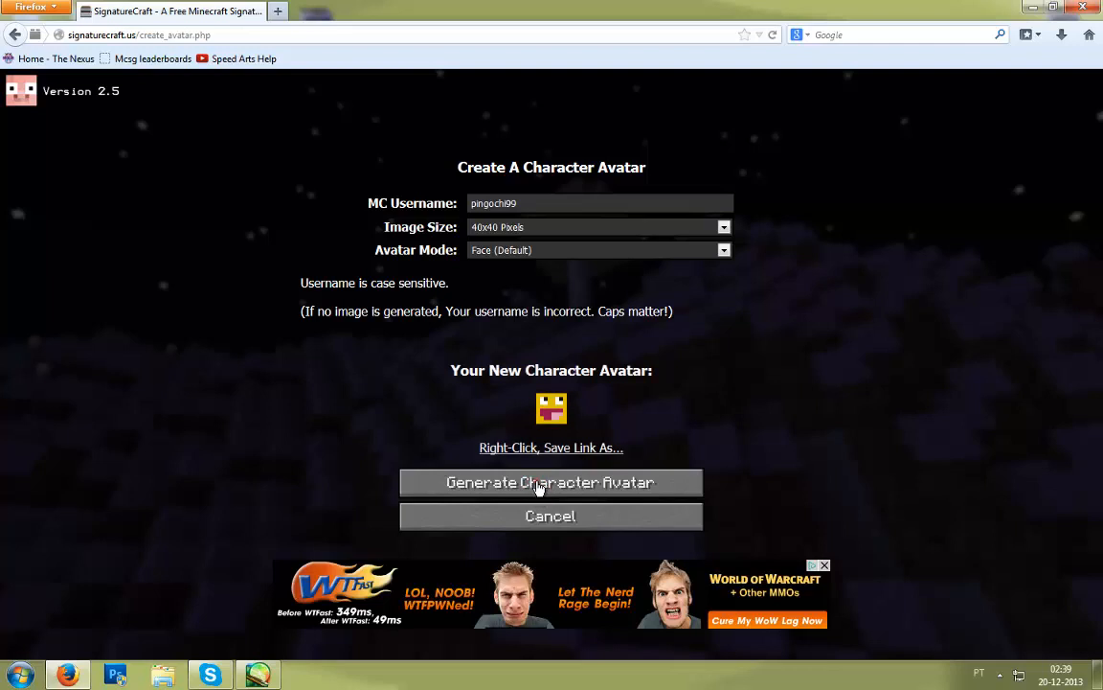
click(541, 487)
right_click(548, 411)
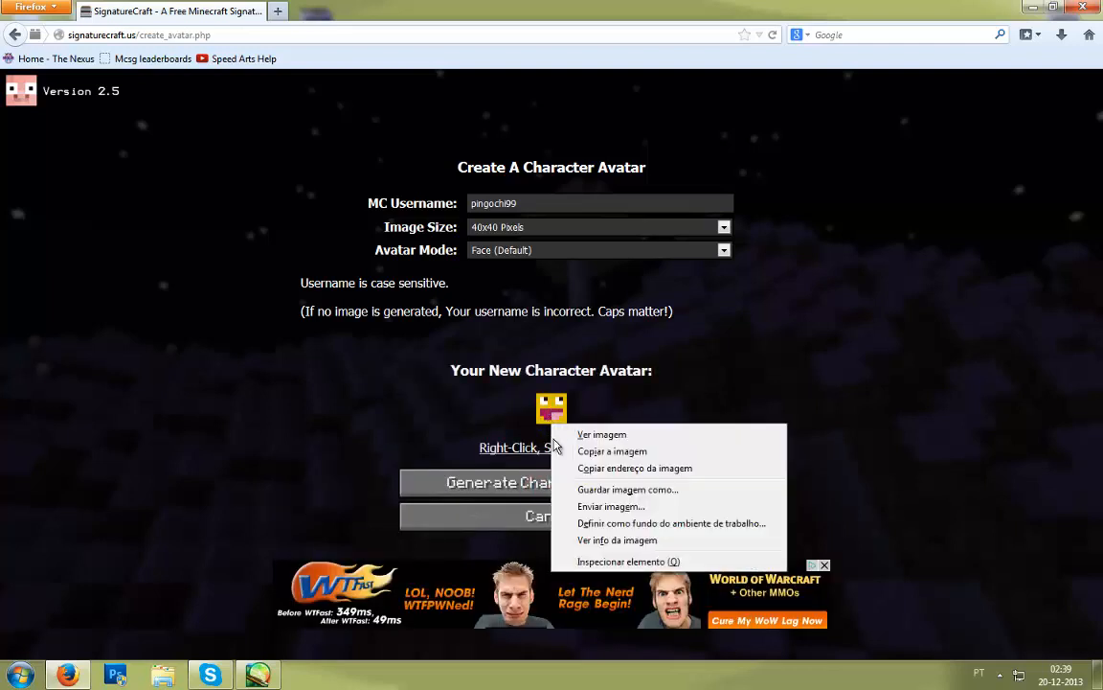
click(586, 489)
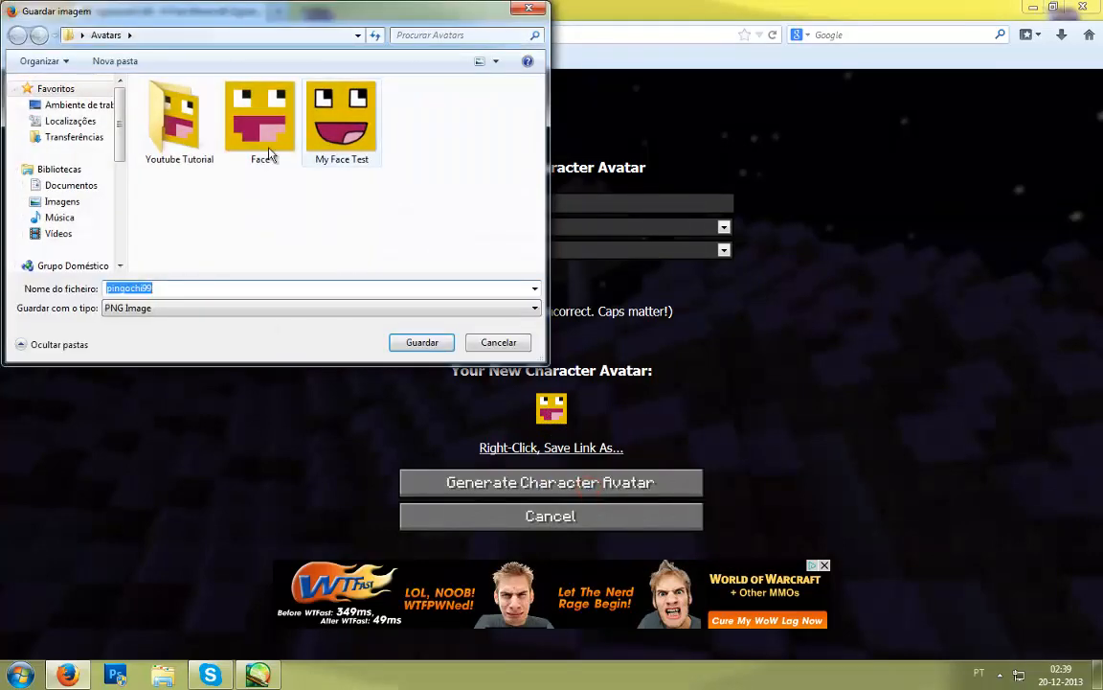
click(498, 343)
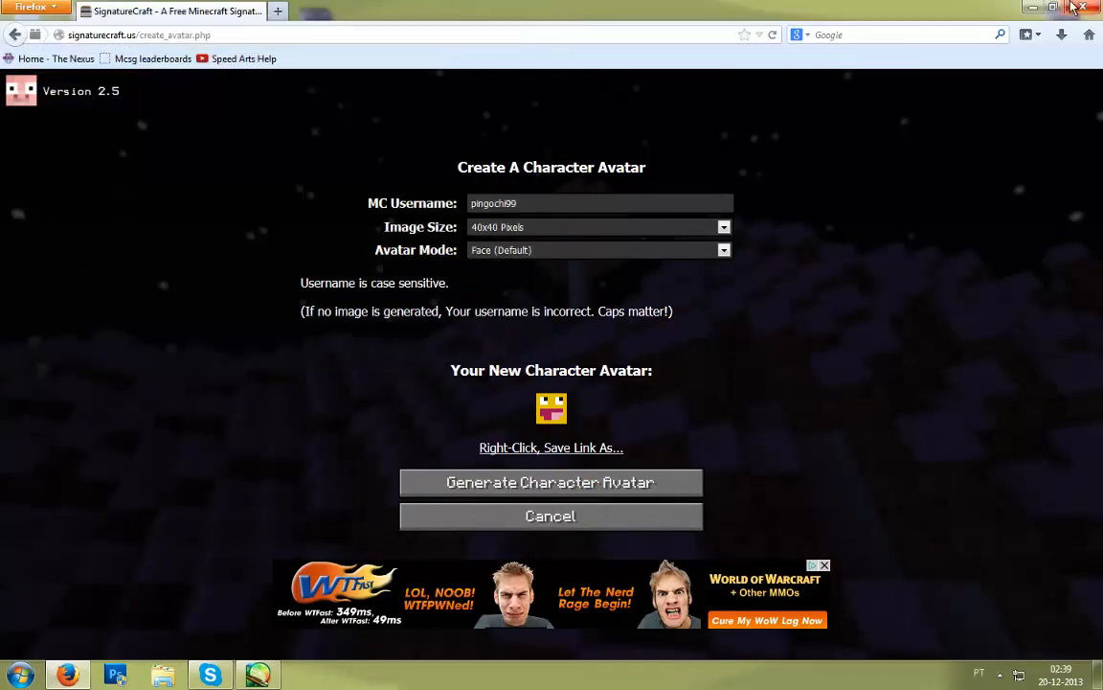
Step: Close Firefox, switch to PaintTool SAI and open Face.png from the Youtube Tutorial folder inside Avatars
click(1076, 7)
click(245, 676)
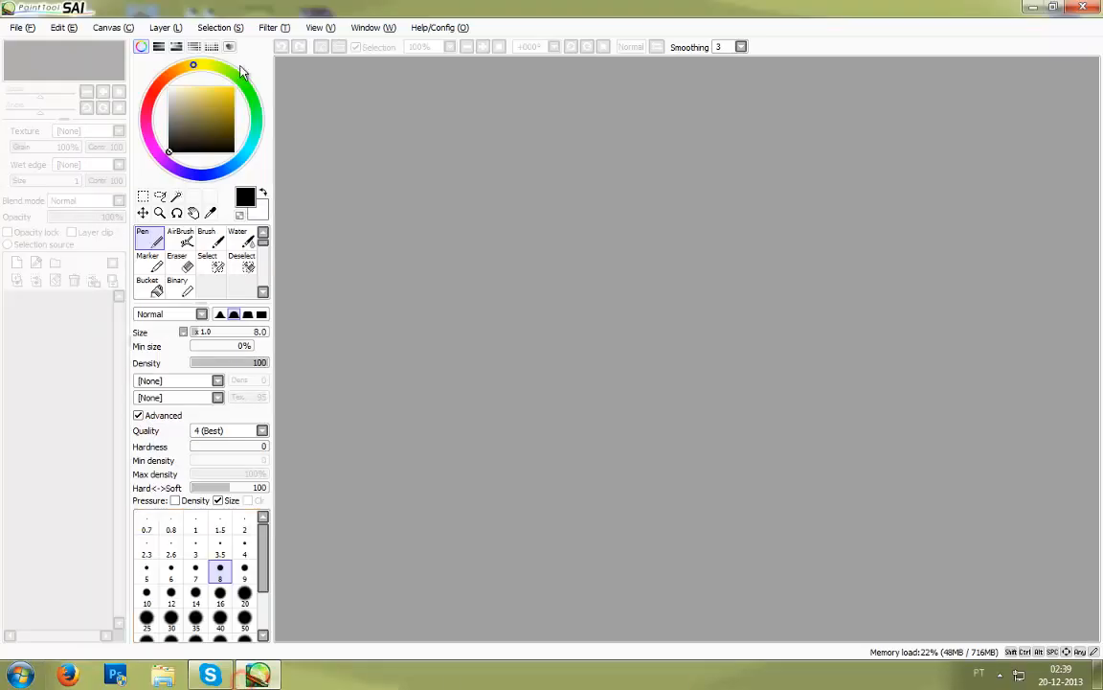
click(15, 26)
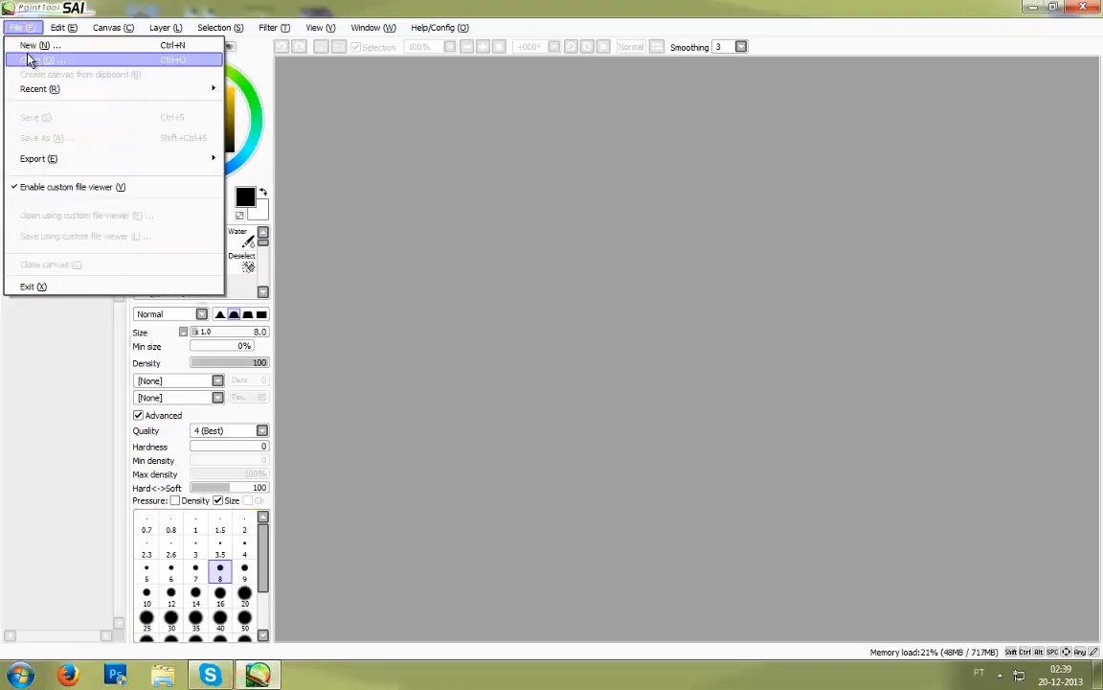
click(29, 57)
double_click(163, 91)
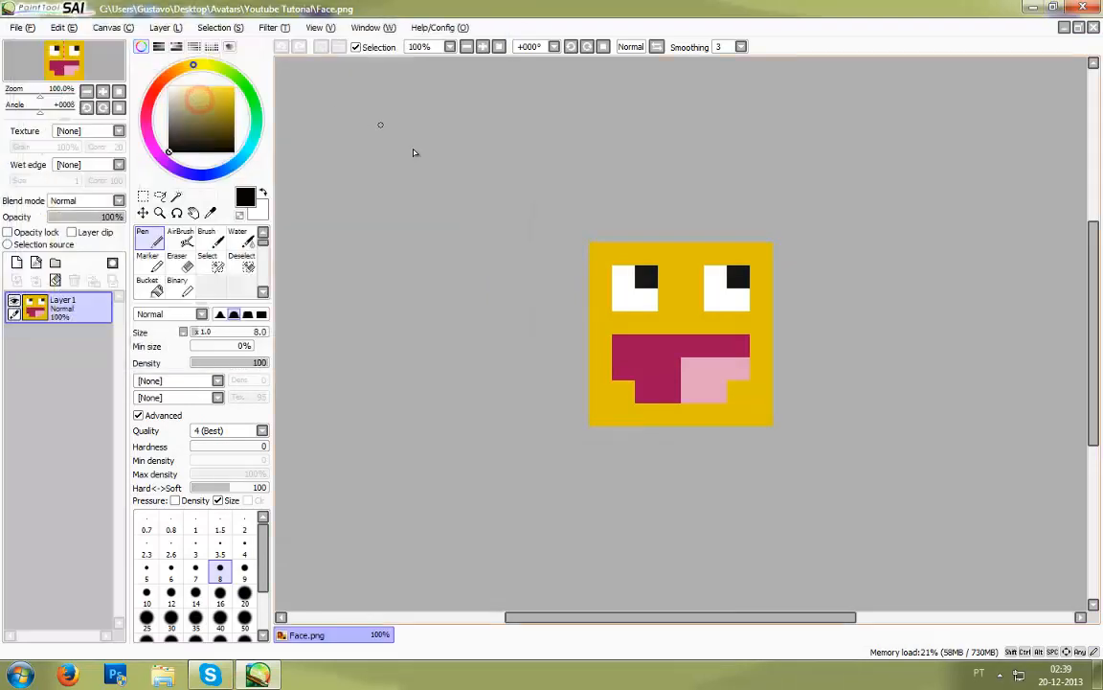
scroll(554, 294, up, 2)
scroll(554, 294, down, 1)
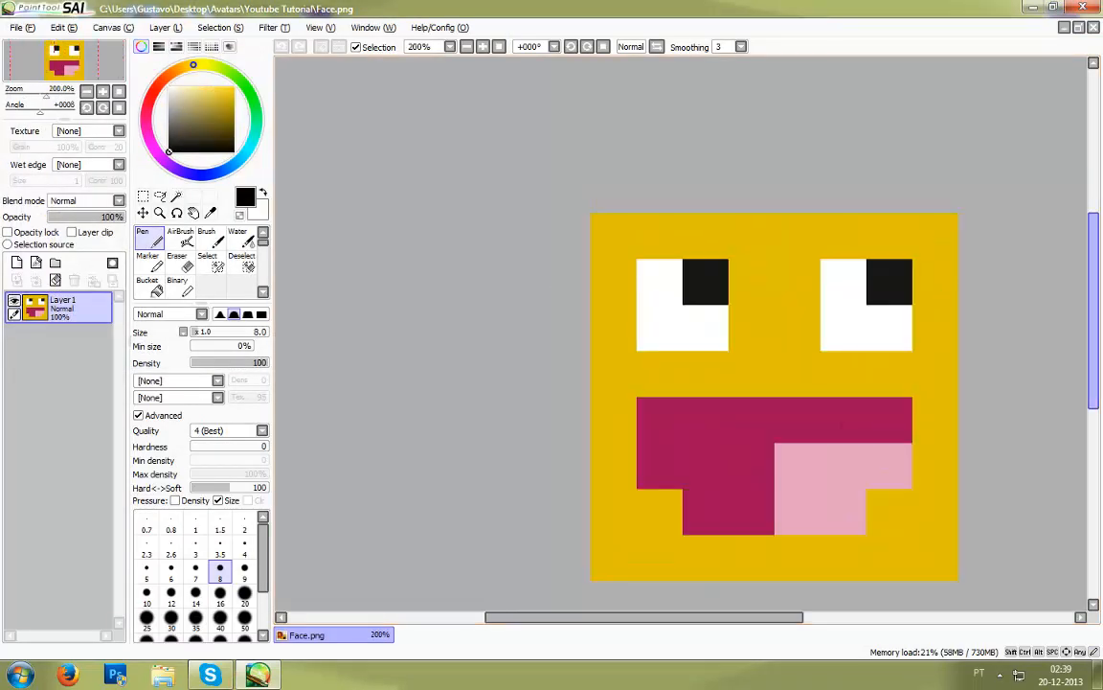
Step: Examine the pixel face's eyes and mouth at different zoom levels, settling on a centred 300% view
drag(1098, 337, 1077, 364)
drag(756, 616, 778, 616)
scroll(778, 547, up, 2)
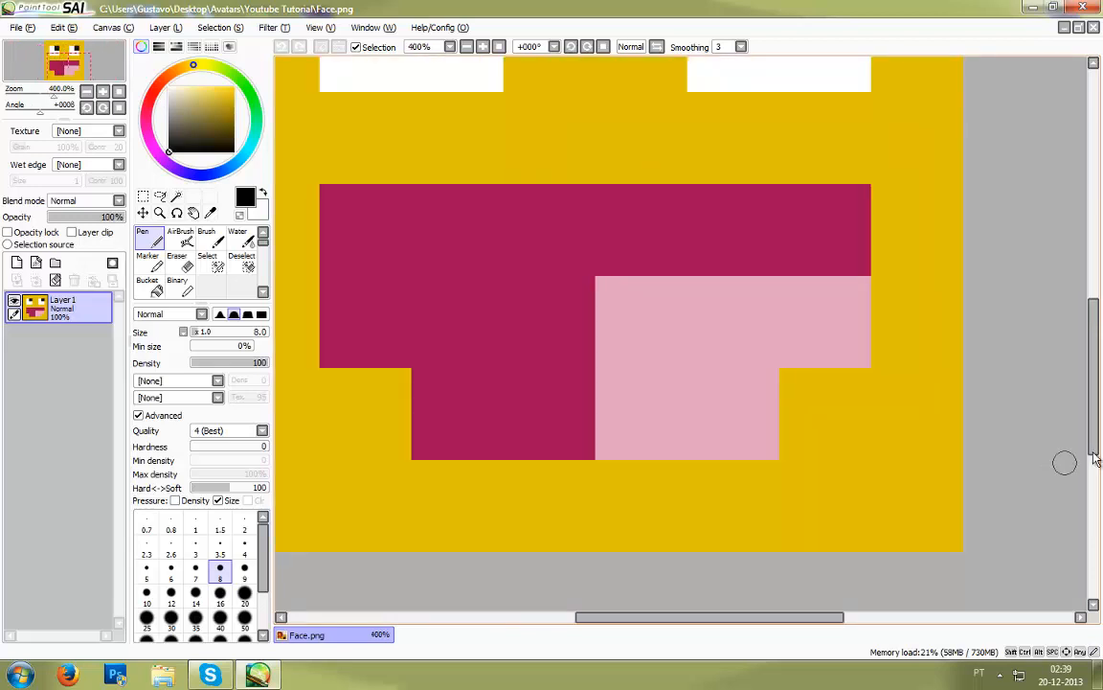
mouse_move(1095, 436)
mouse_down()
mouse_move(1093, 408)
mouse_move(1094, 421)
mouse_up()
scroll(994, 429, up, 1)
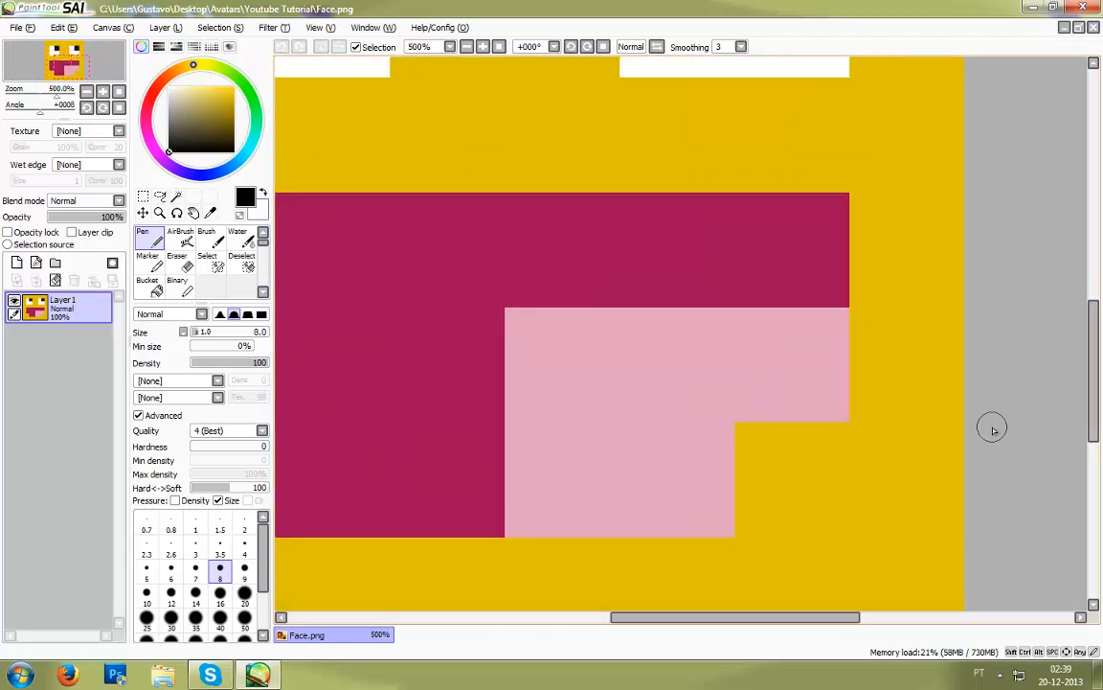
scroll(993, 429, down, 1)
scroll(991, 429, down, 1)
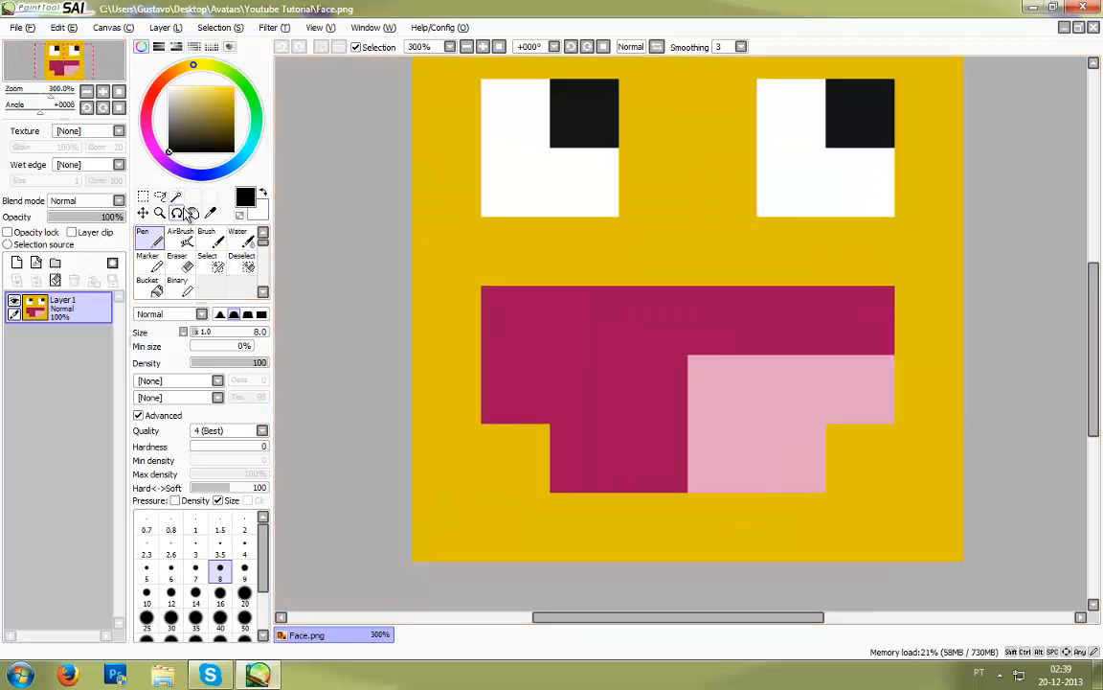
click(192, 213)
drag(698, 237, 675, 287)
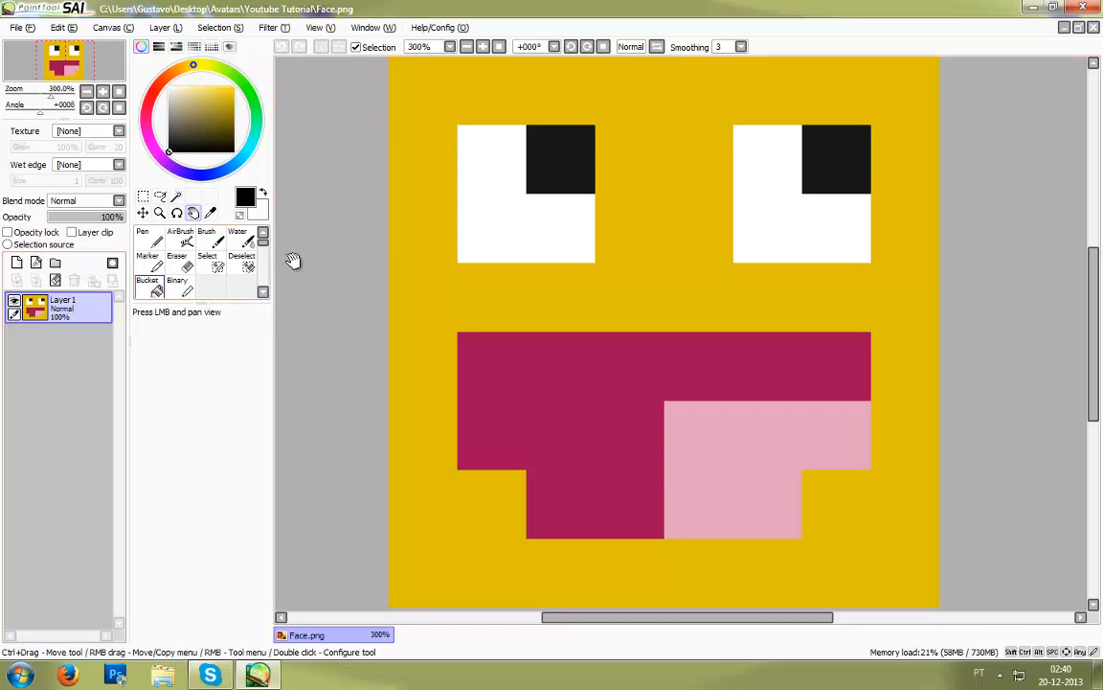
scroll(293, 262, up, 2)
scroll(605, 283, down, 5)
scroll(597, 271, down, 2)
scroll(586, 266, up, 7)
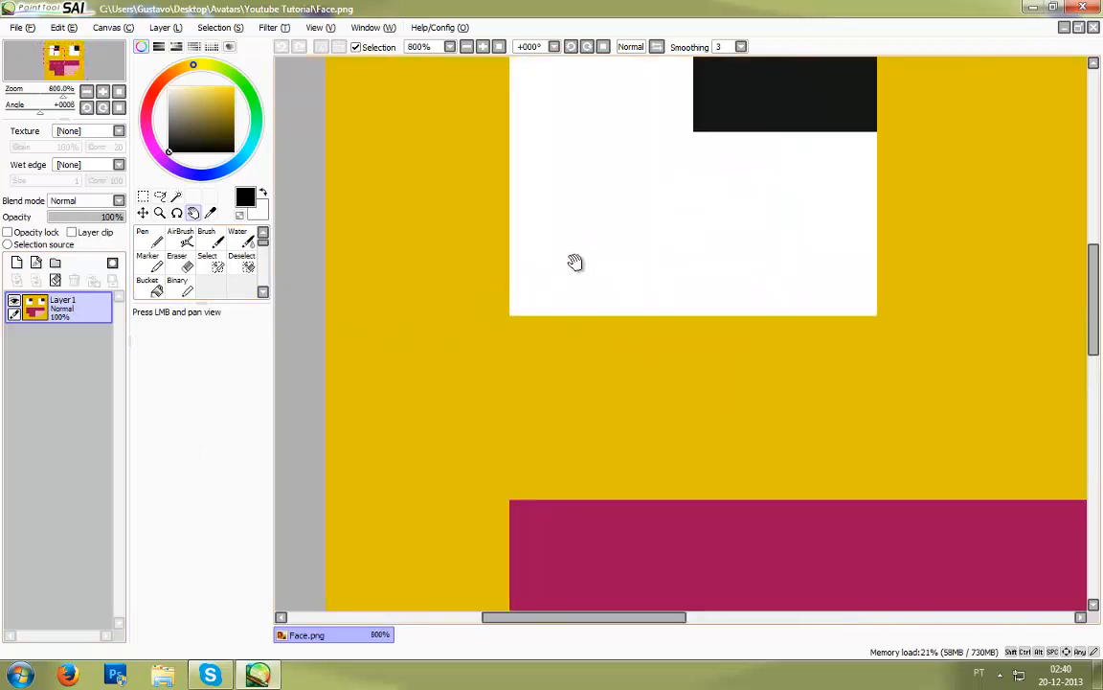
scroll(575, 260, down, 5)
drag(1092, 321, 1088, 314)
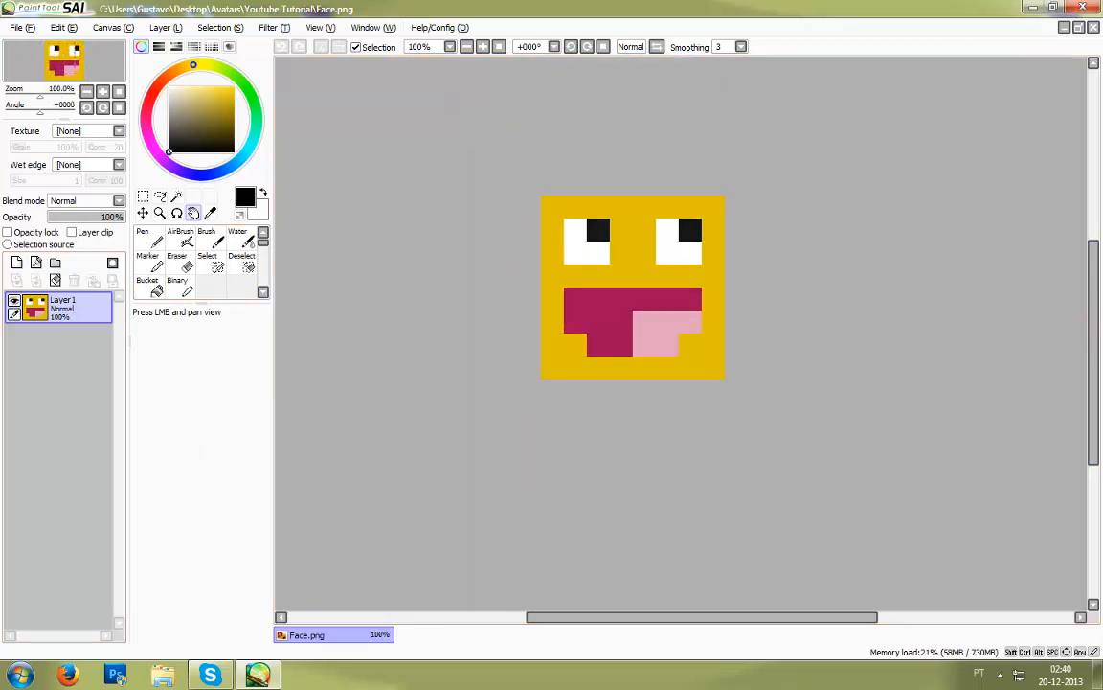
drag(772, 617, 776, 613)
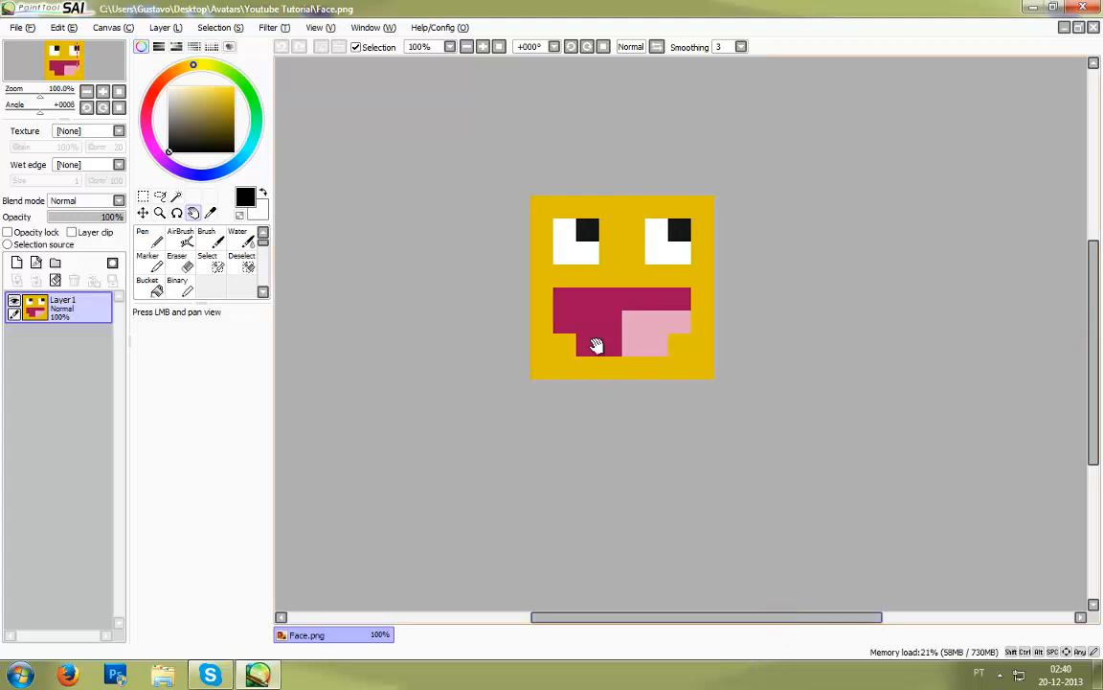
drag(594, 351, 593, 343)
scroll(593, 342, up, 3)
drag(1094, 392, 1094, 317)
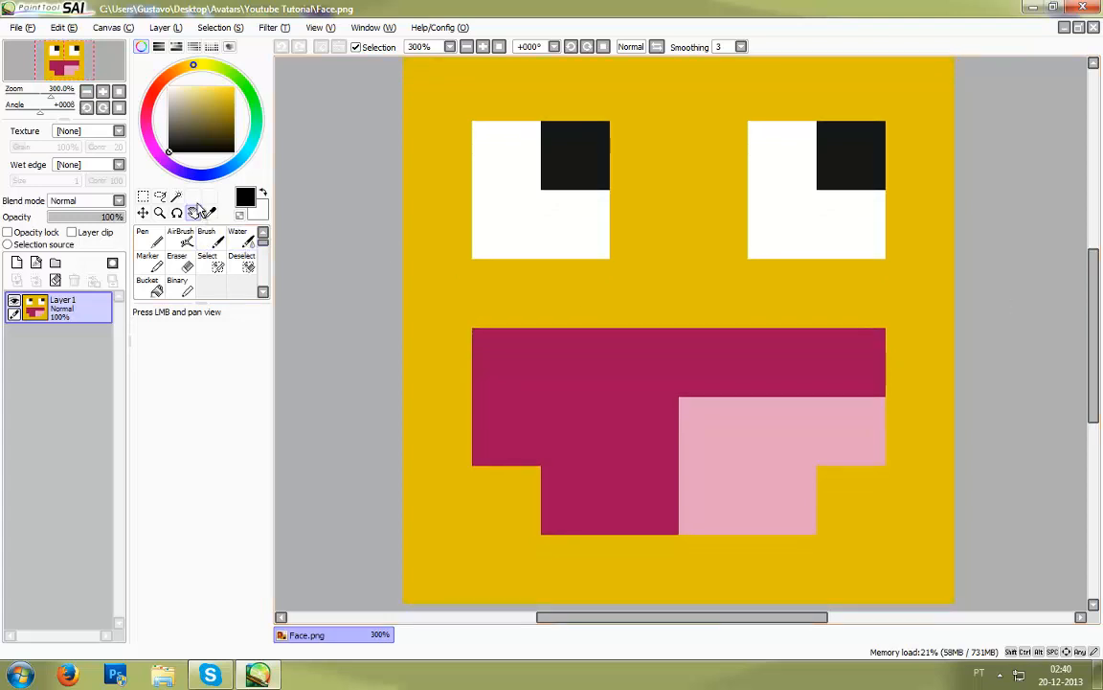
drag(636, 203, 633, 216)
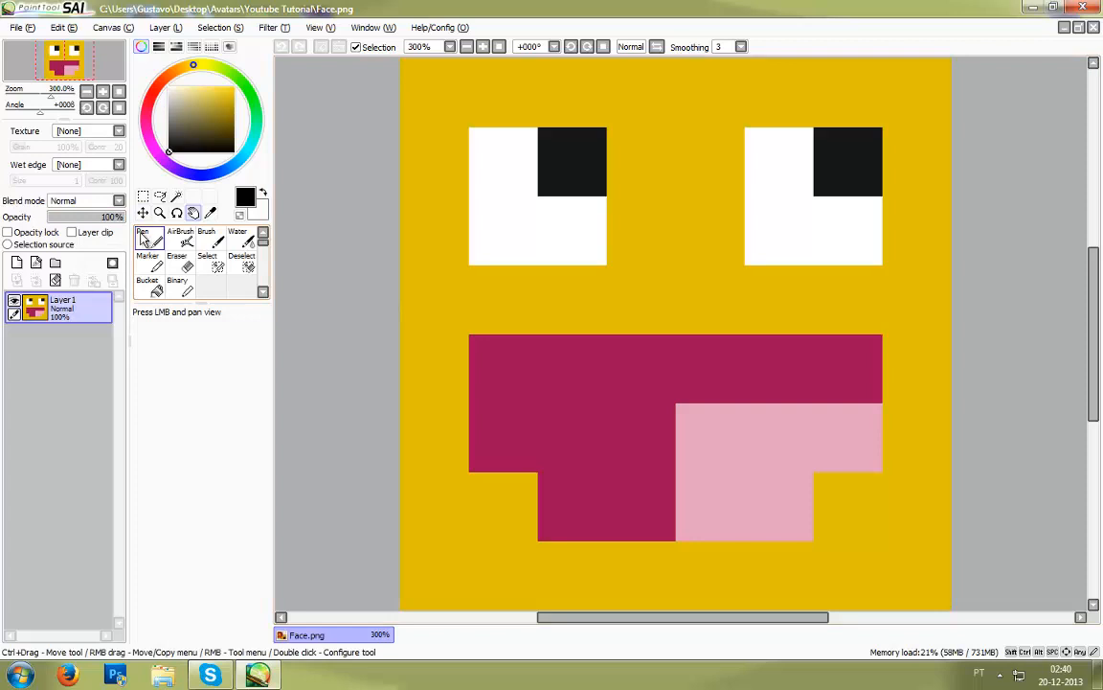
Step: Outline the mouth and tongue in black on a new linework layer, using the Pen at size 6
click(38, 265)
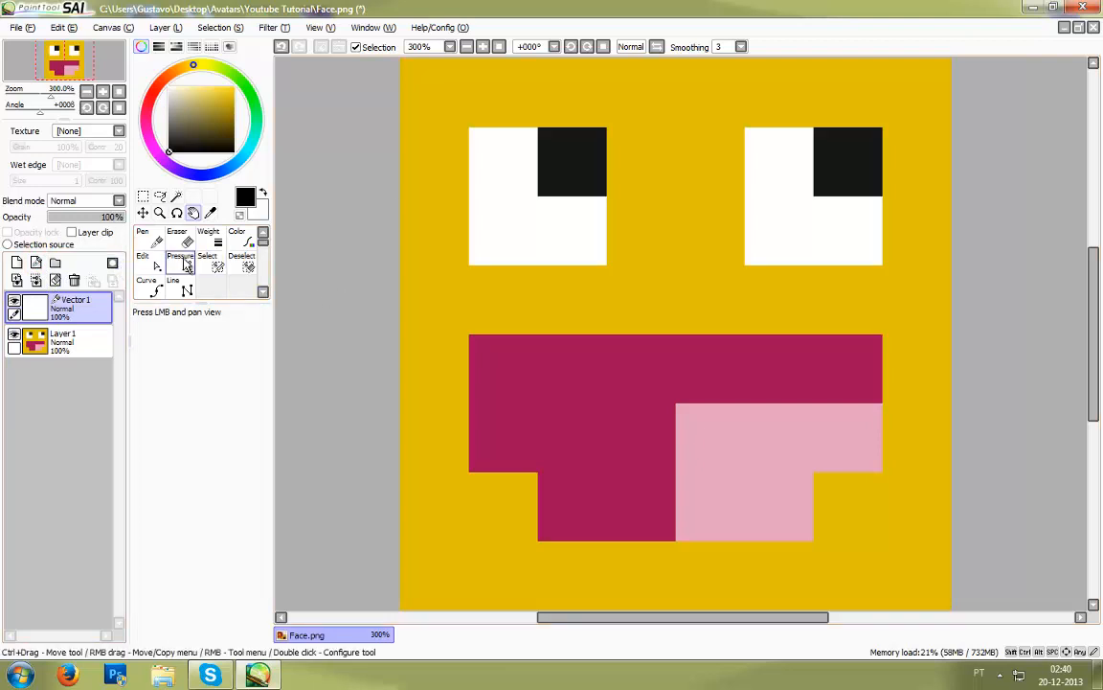
click(158, 241)
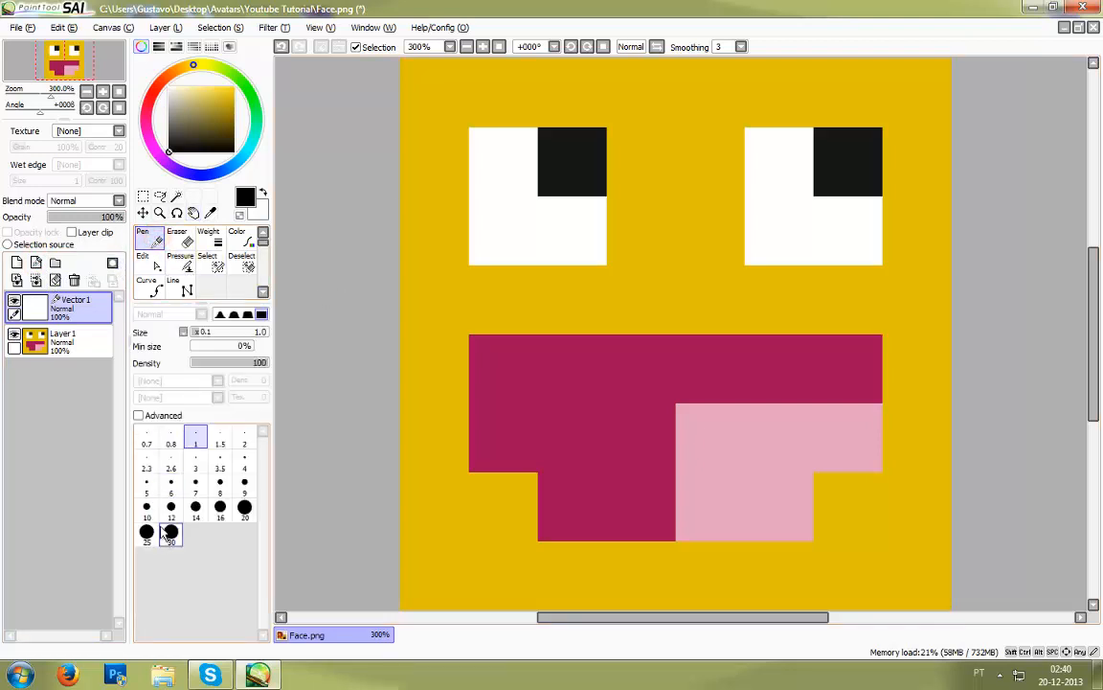
click(171, 490)
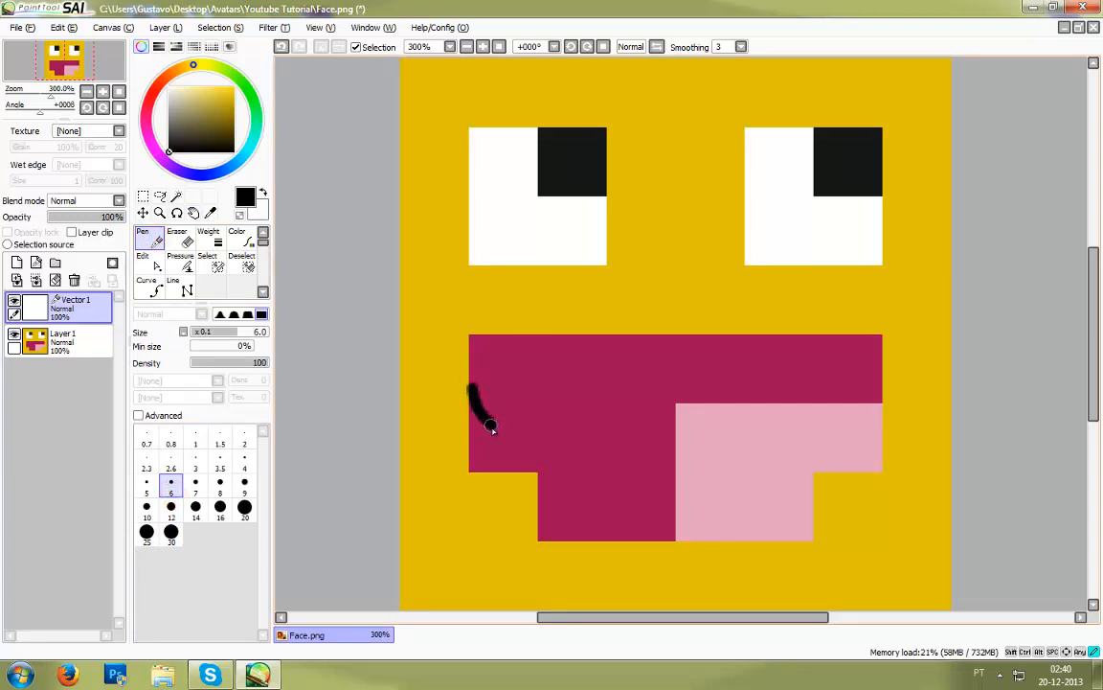
mouse_move(508, 468)
mouse_down()
mouse_move(562, 519)
mouse_move(623, 538)
mouse_move(716, 539)
mouse_move(833, 487)
mouse_move(877, 391)
mouse_move(461, 389)
mouse_up()
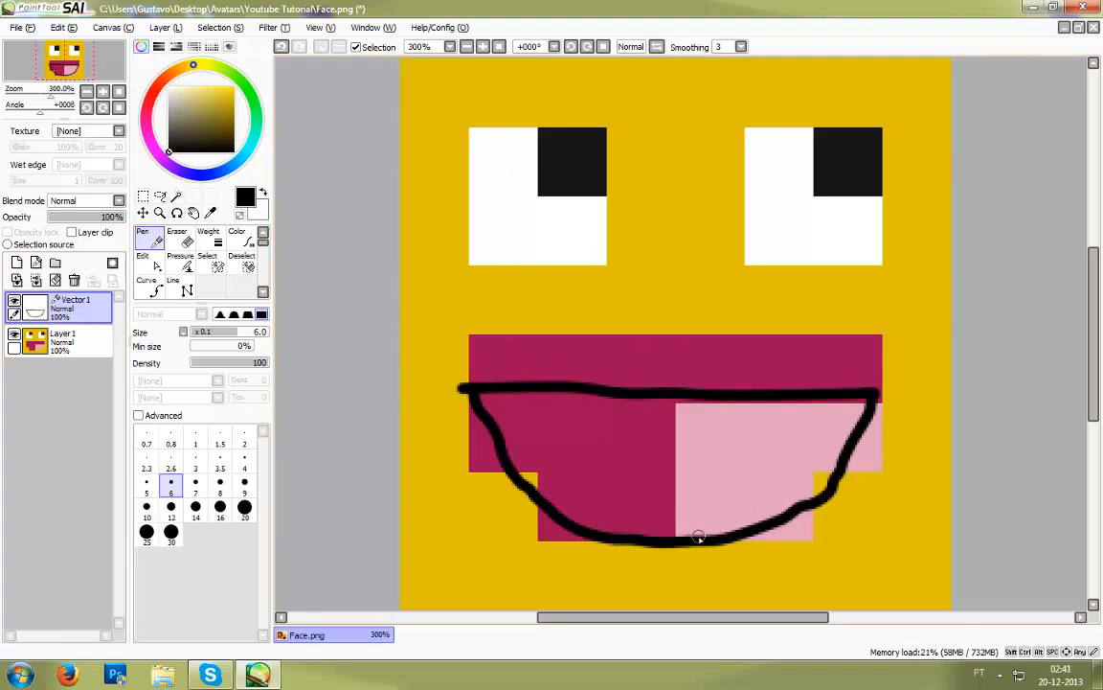
mouse_move(683, 522)
mouse_down()
mouse_move(695, 471)
mouse_move(792, 460)
mouse_move(829, 486)
mouse_up()
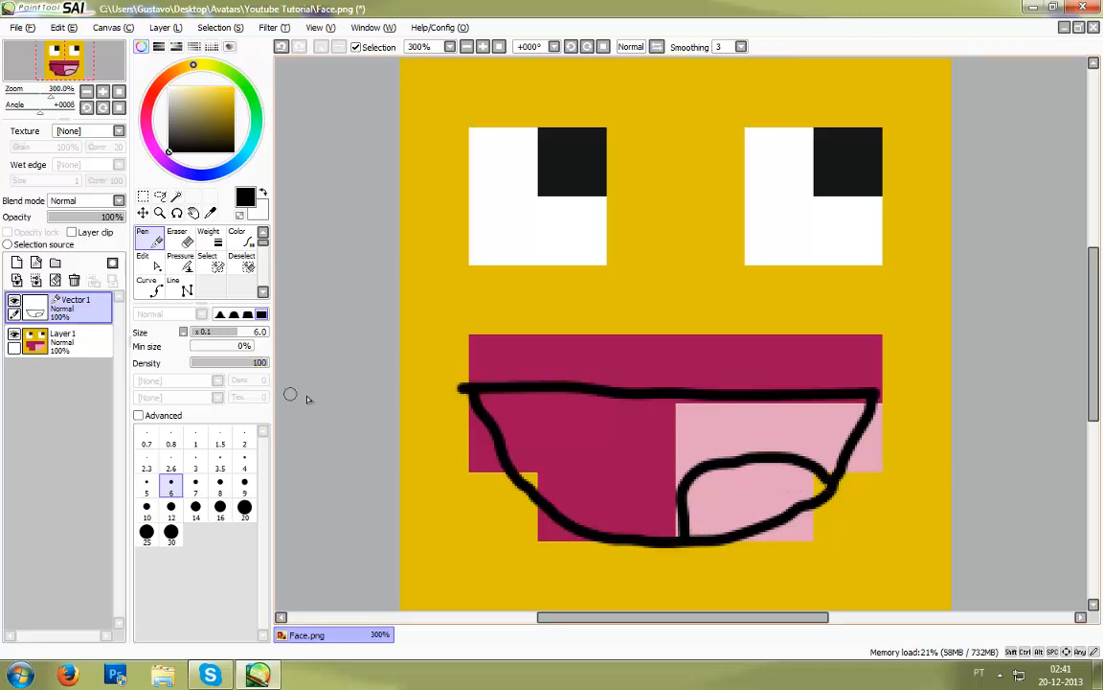
Step: Erase the left side of the mouth outline down to its lower curve, using the Eraser at size 14
click(153, 264)
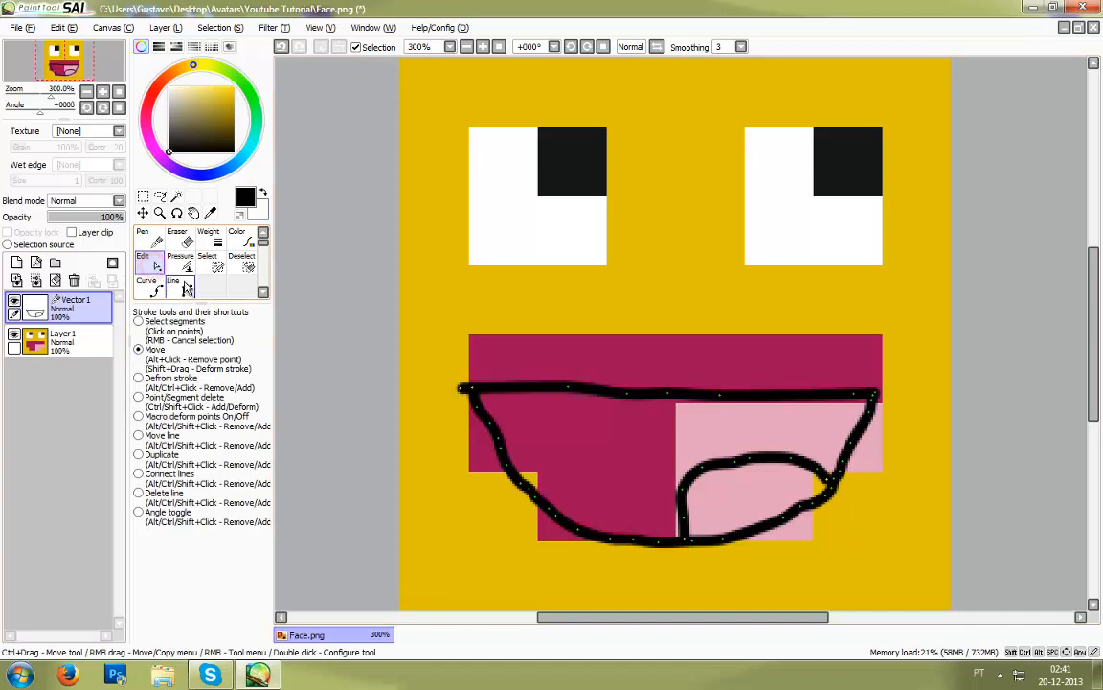
click(151, 239)
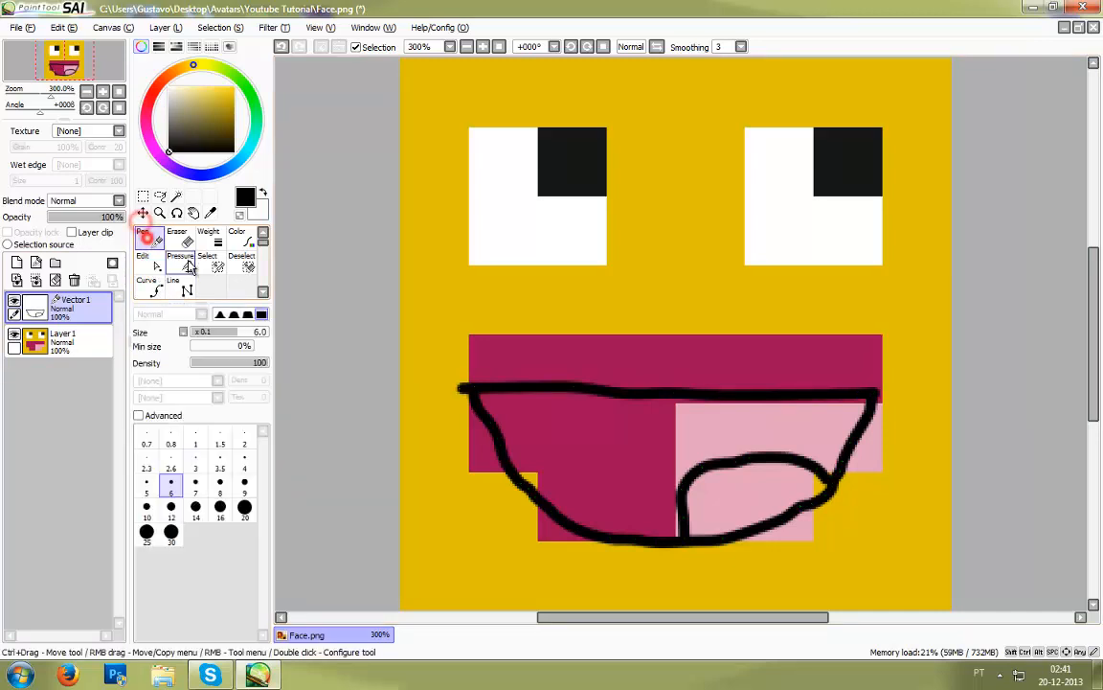
click(182, 239)
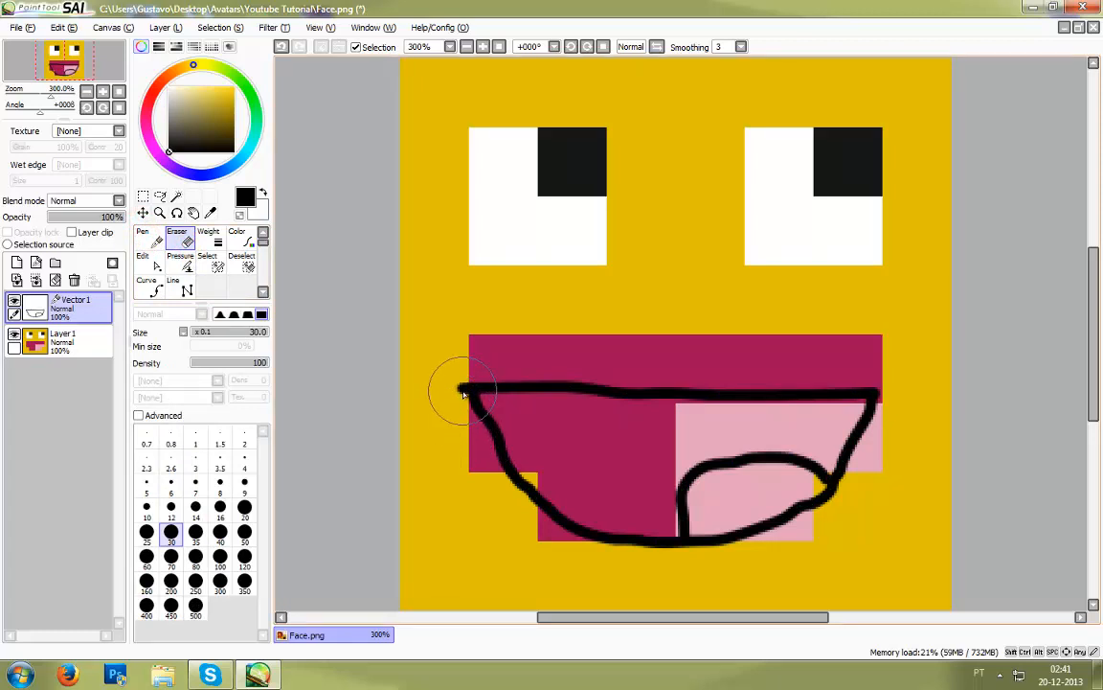
click(172, 506)
click(171, 487)
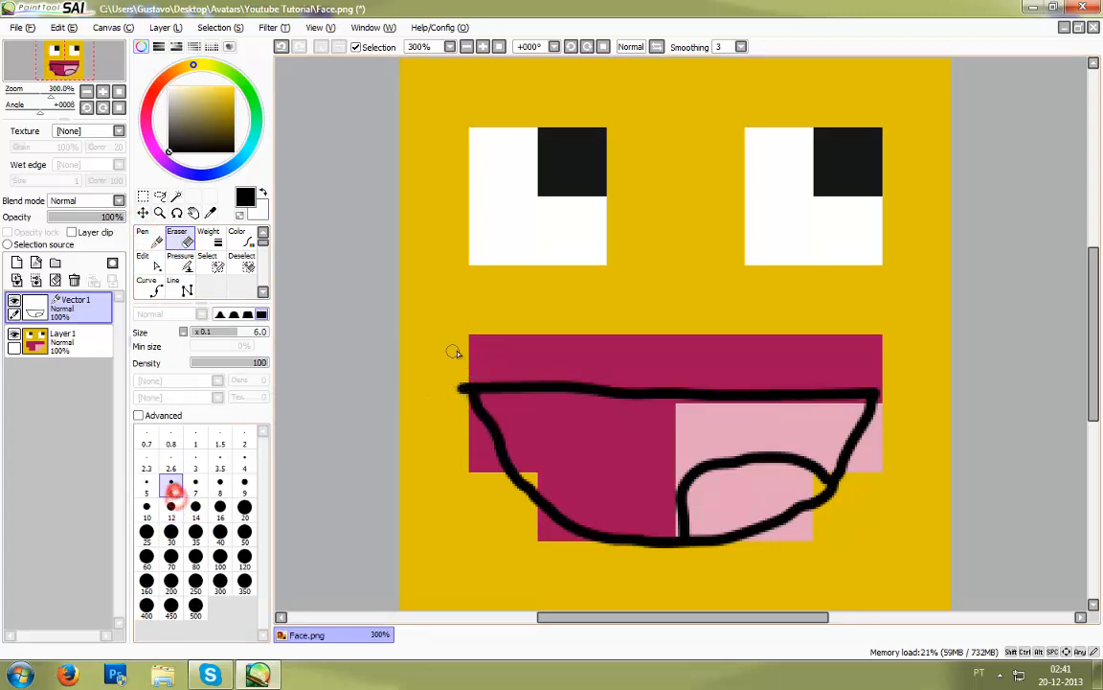
click(195, 506)
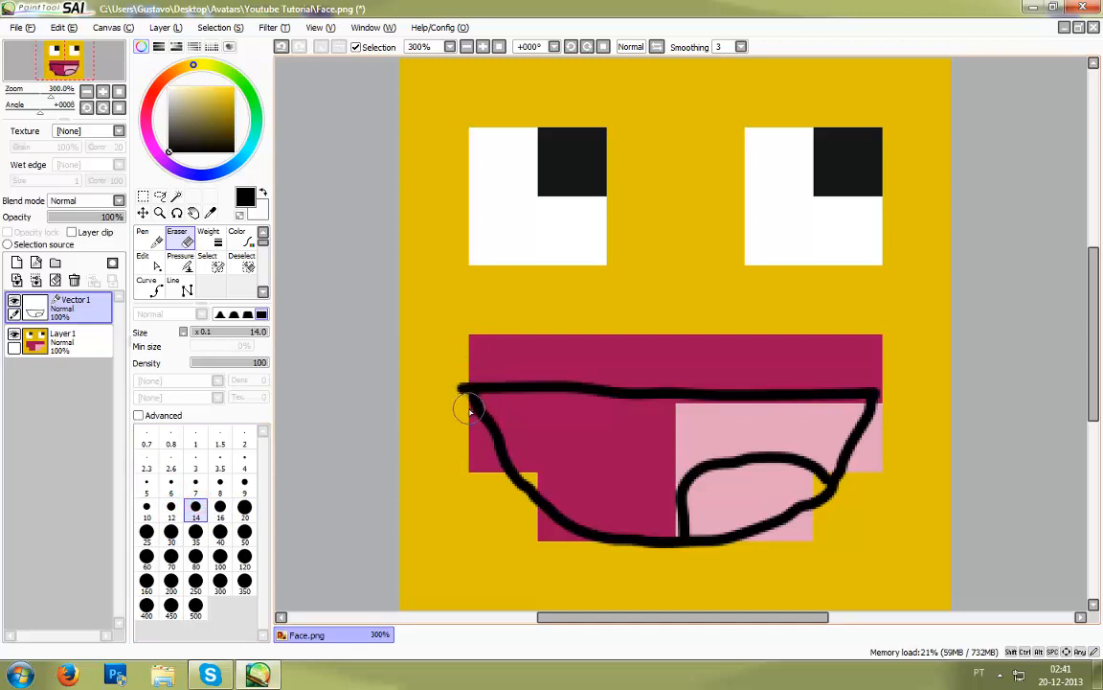
drag(470, 407, 554, 508)
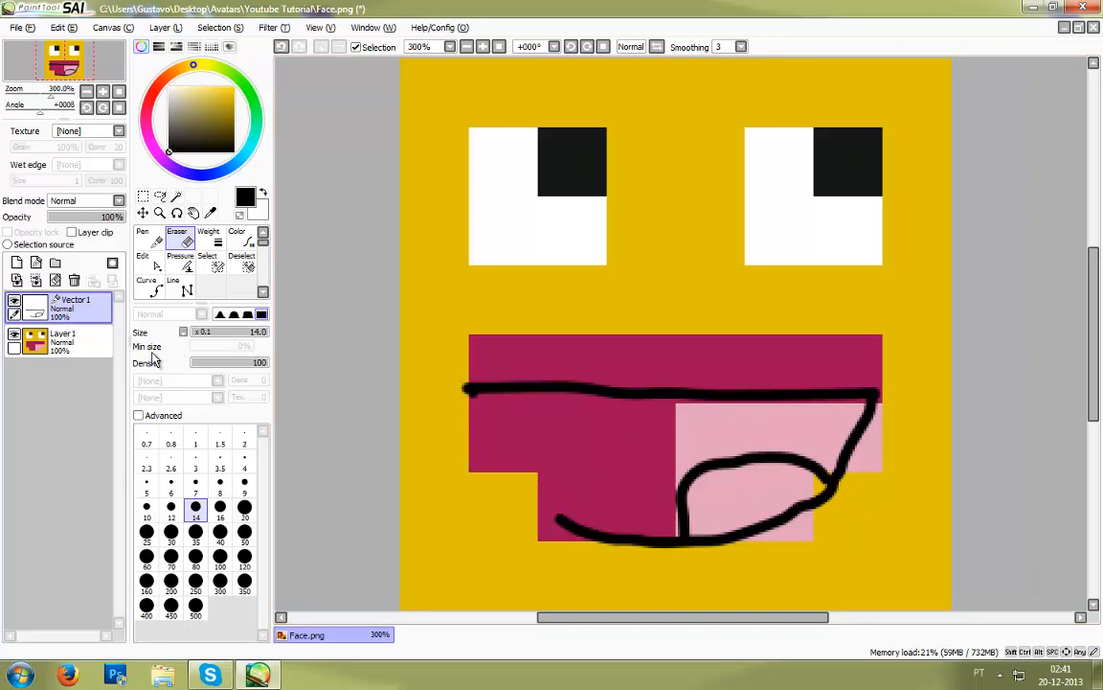
Step: Try to redraw the missing left side of the mouth with the Curve tool at size 7, and undo it
click(151, 285)
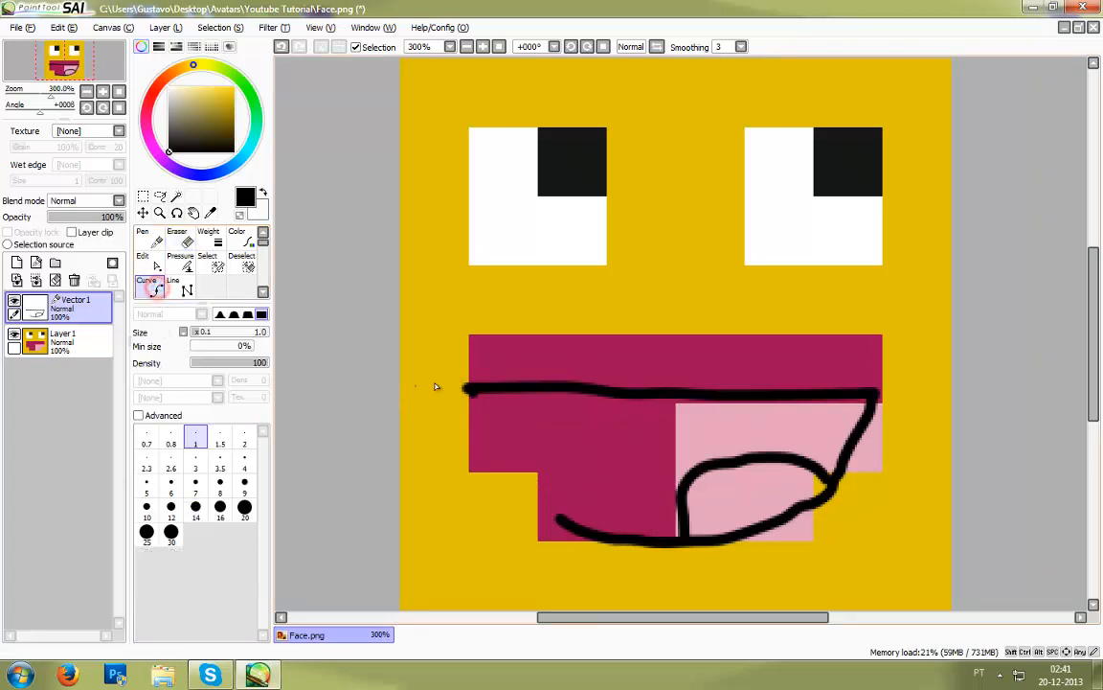
click(196, 486)
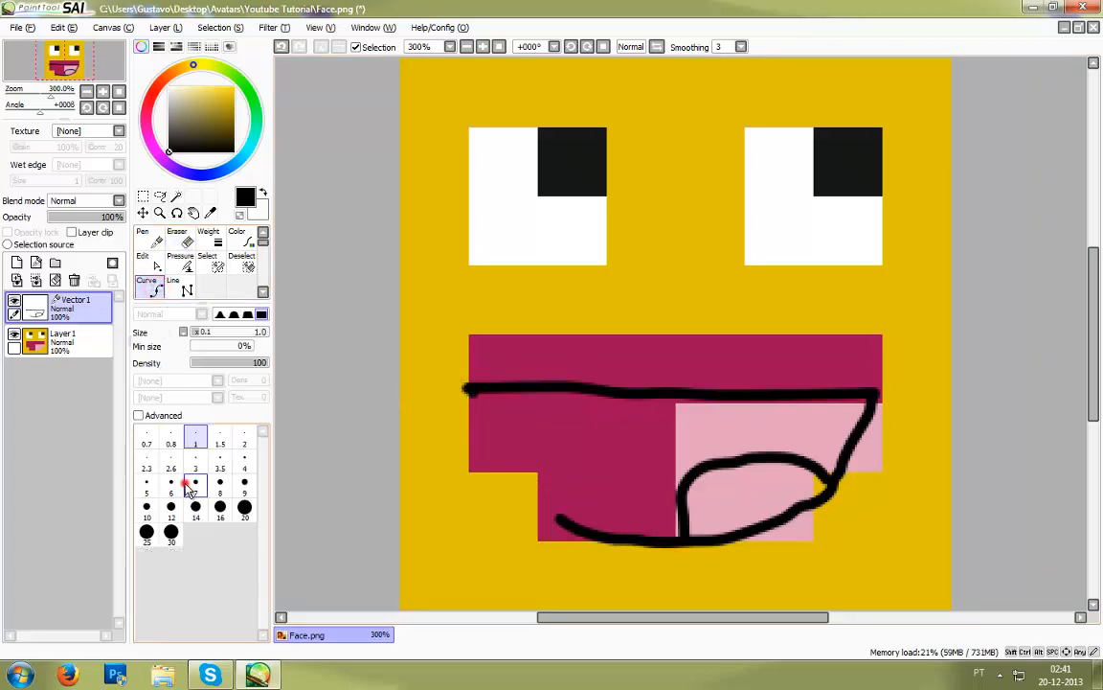
click(469, 390)
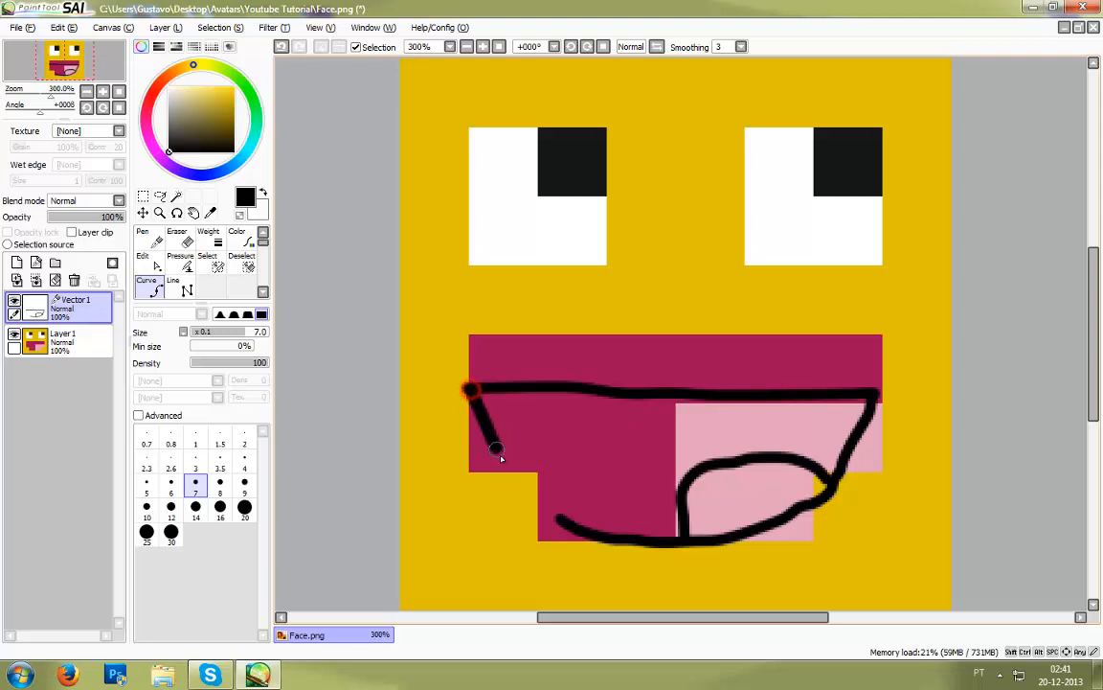
click(561, 525)
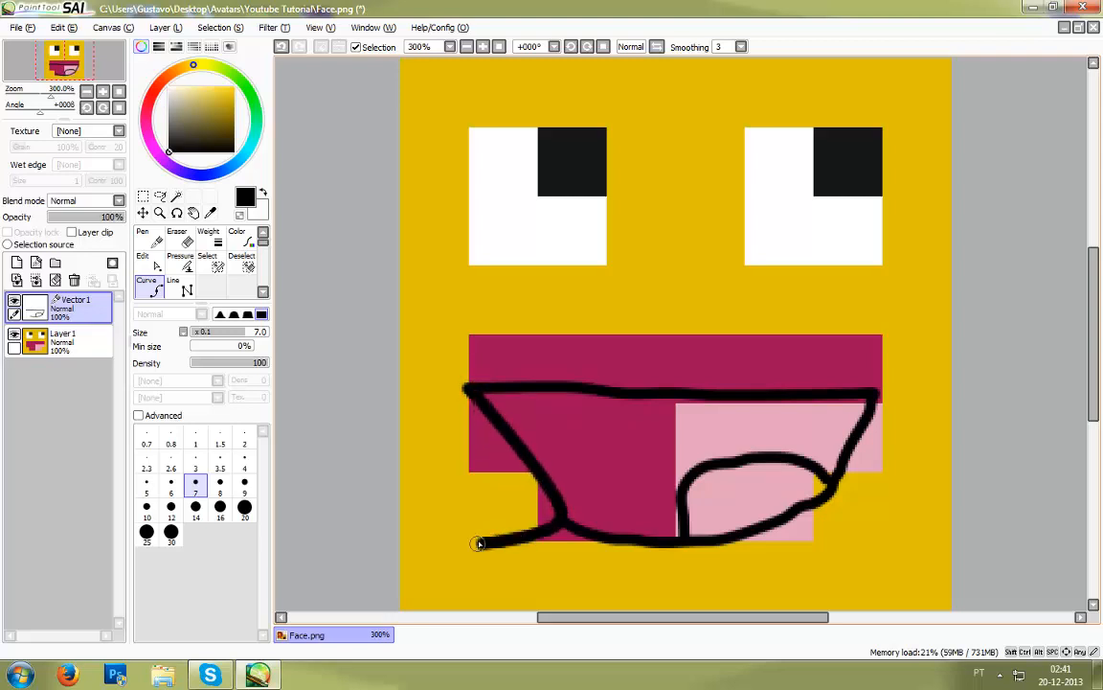
key(Return)
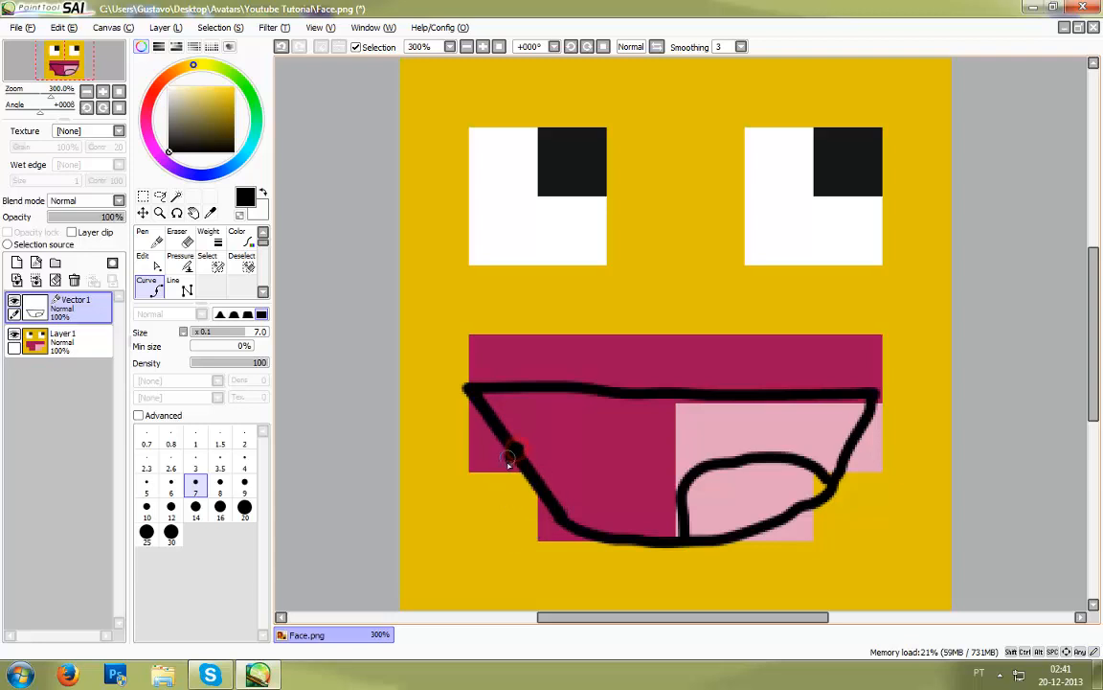
ctrl+click(508, 484)
ctrl+shift+click(508, 483)
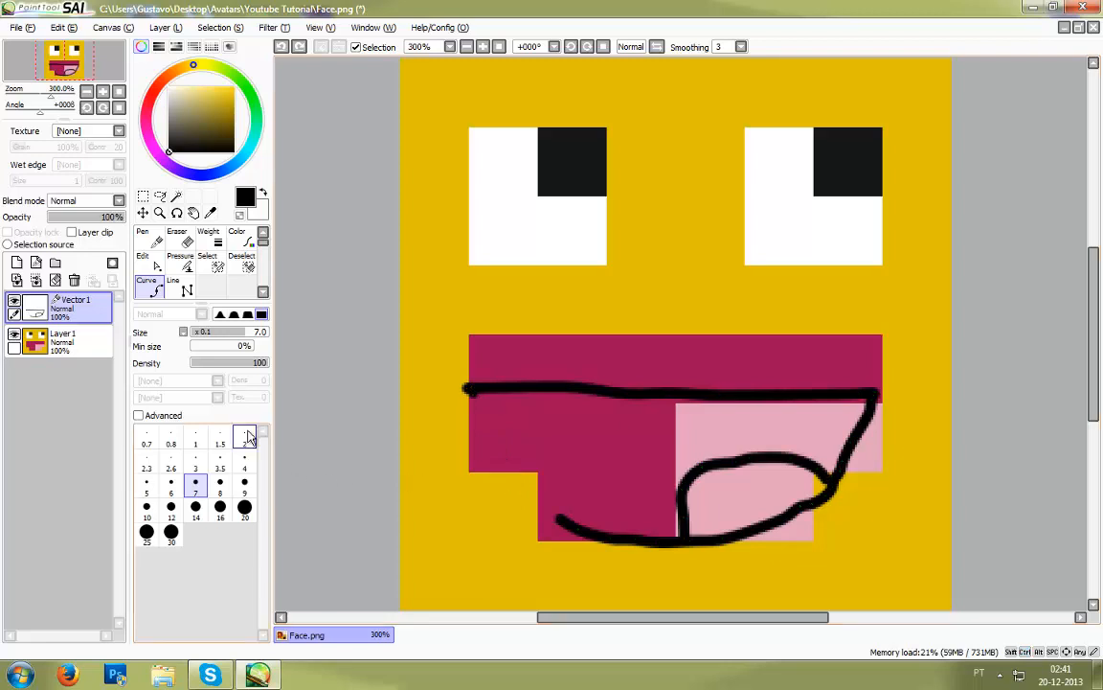
Step: Join the mouth's upper left corner to its lower outline with a straight black line, using the Line tool at size 7
click(185, 286)
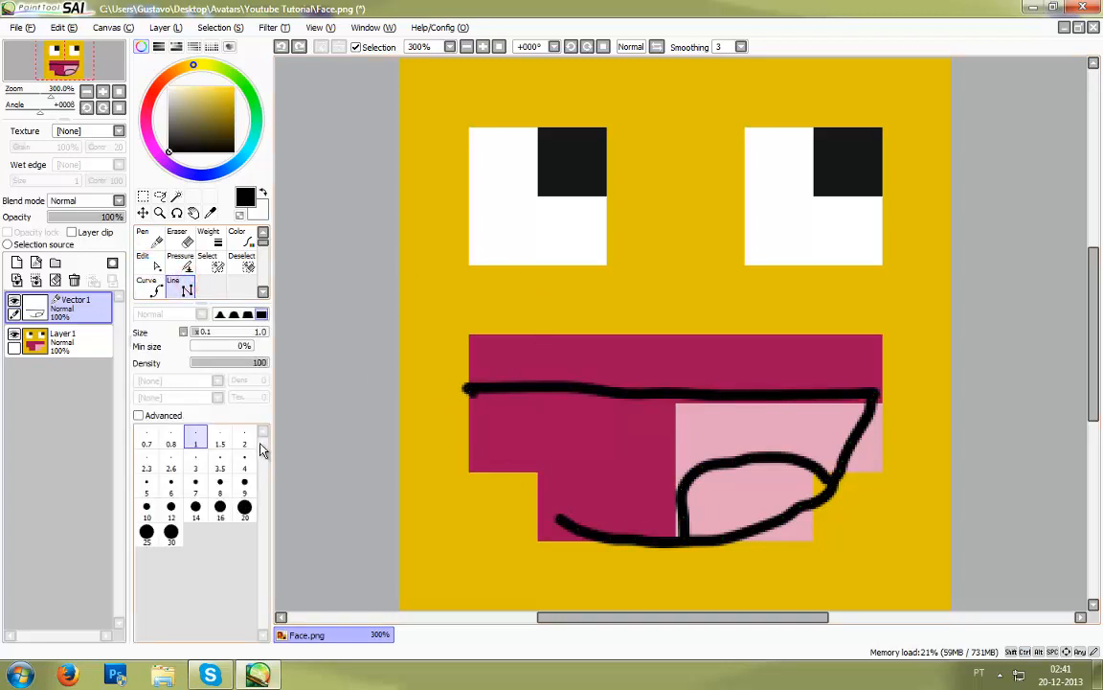
click(195, 484)
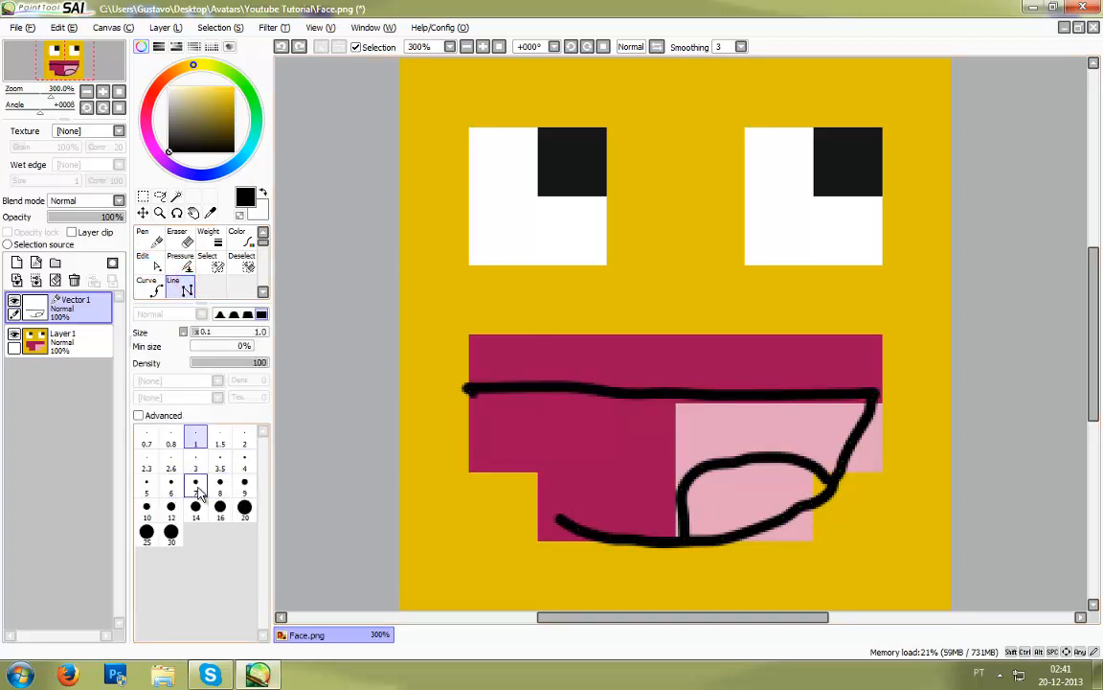
click(470, 390)
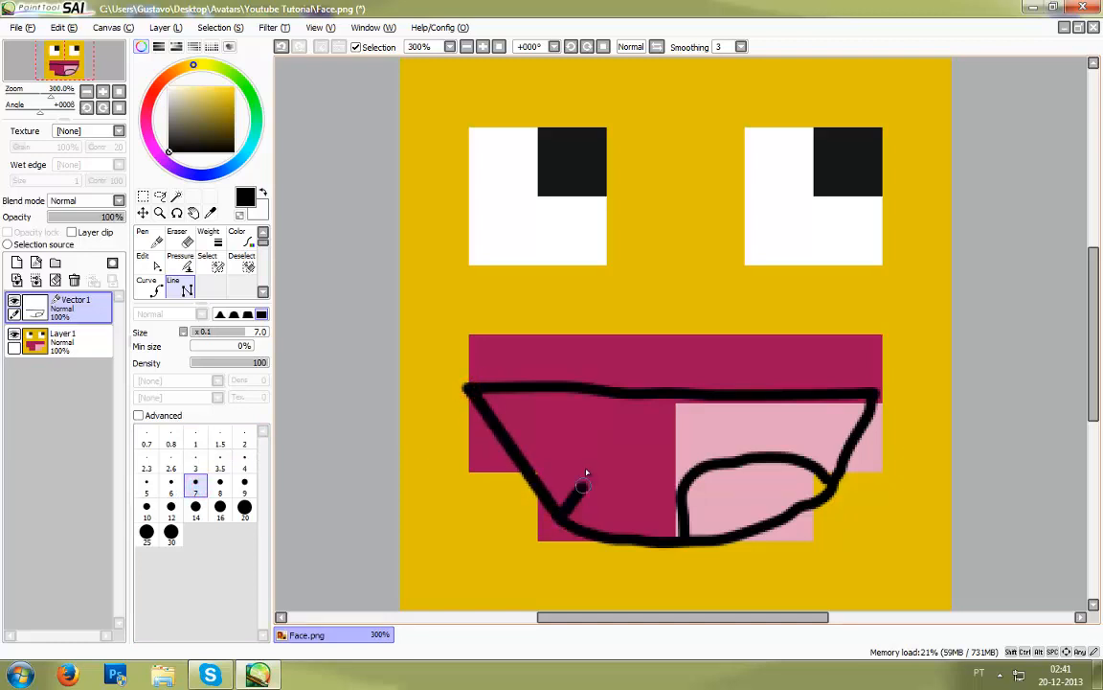
Step: Bend the mouth's straight left line outward into a curve and adjust its points near the lower outline with the Edit tool
click(146, 261)
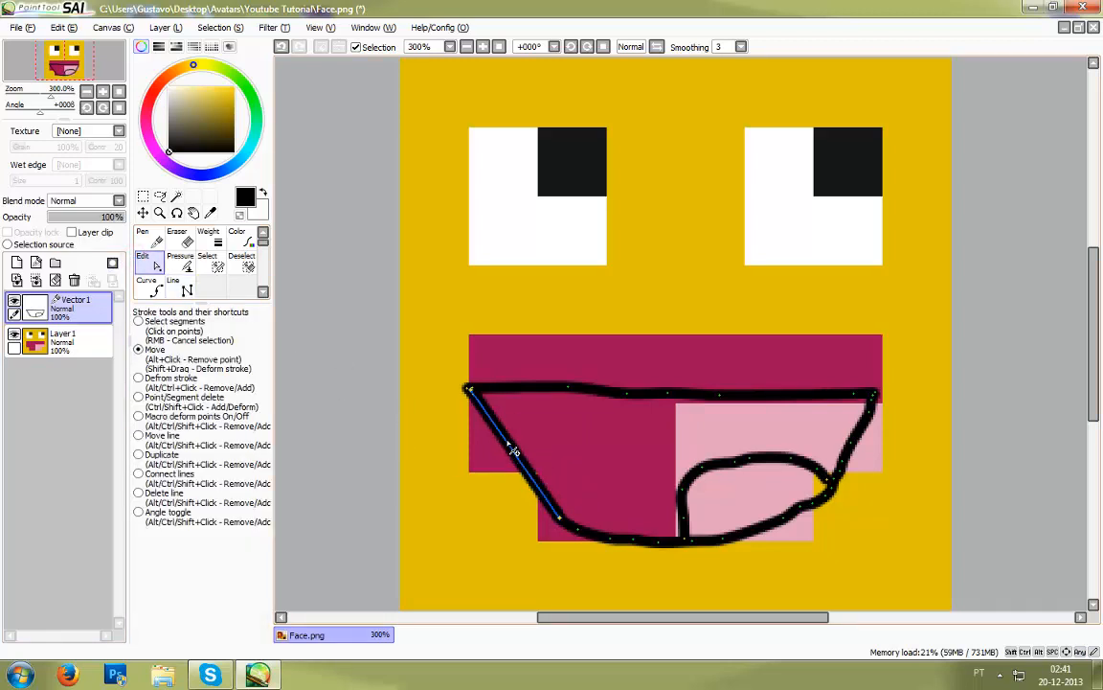
mouse_move(514, 450)
mouse_down()
mouse_move(500, 450)
mouse_move(523, 470)
mouse_move(518, 484)
mouse_move(491, 449)
mouse_move(501, 464)
mouse_up()
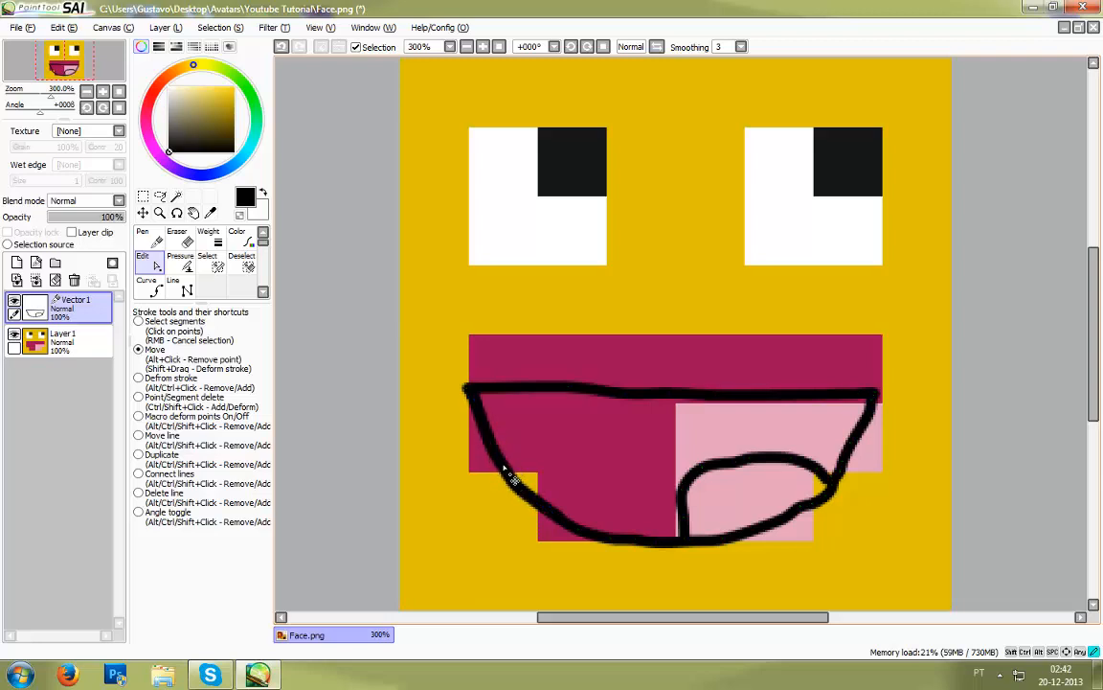
drag(560, 522, 566, 530)
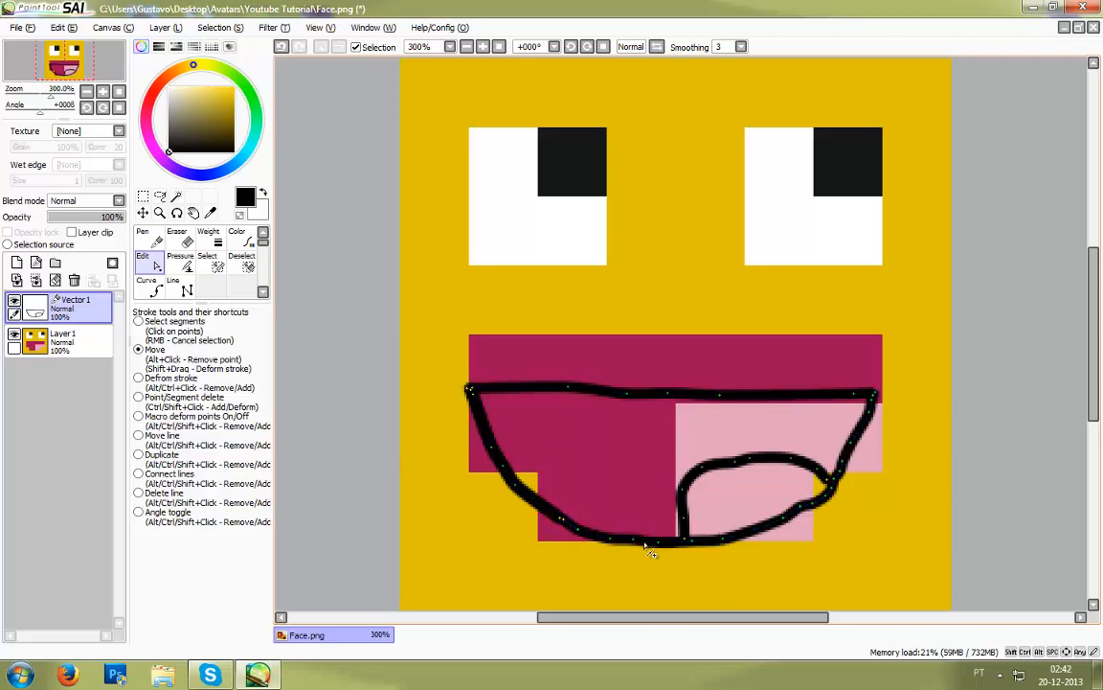
drag(503, 467, 501, 464)
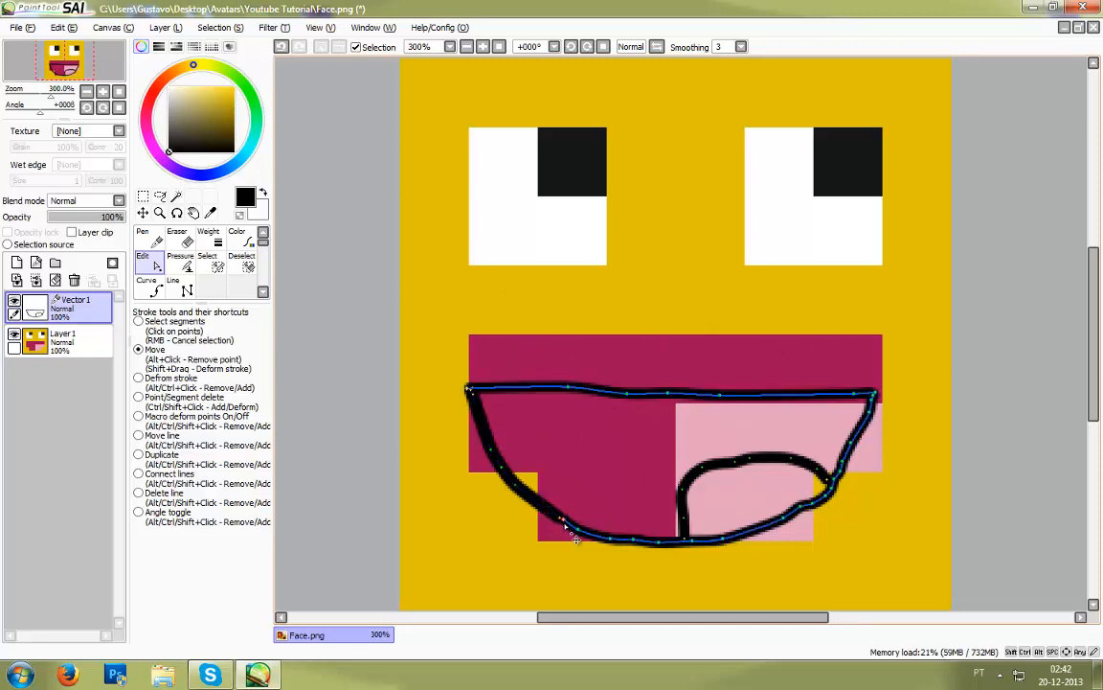
drag(573, 536, 574, 537)
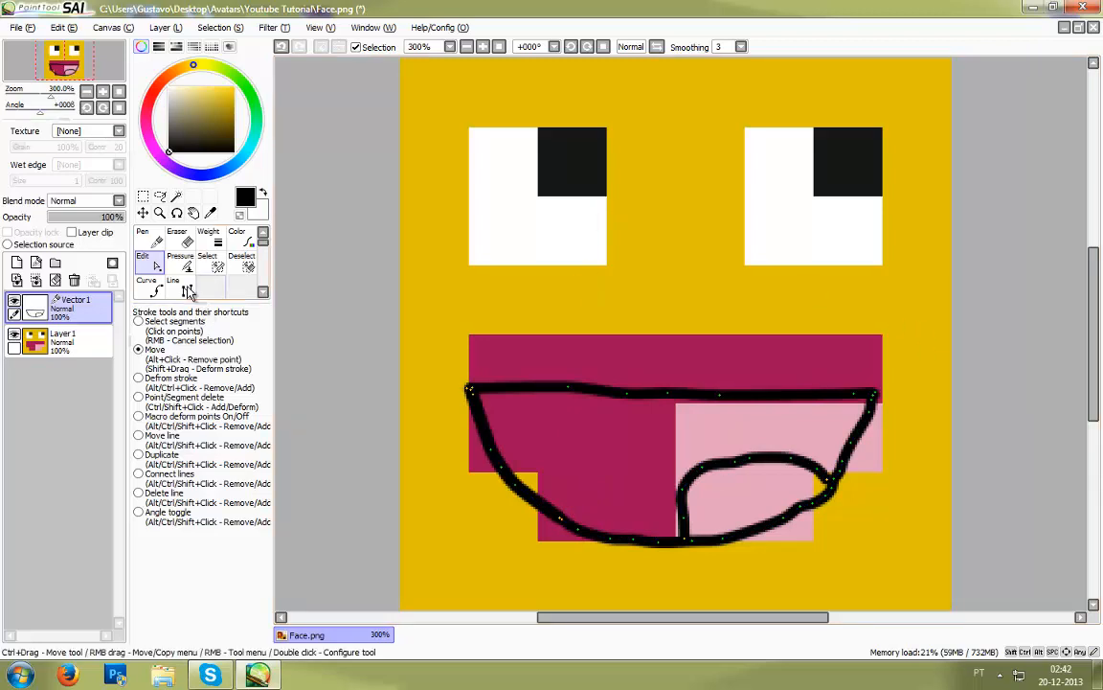
Step: Replace the lower left stretch of the mouth outline with a black size 7 line and bend it downward into a smooth curve
click(178, 240)
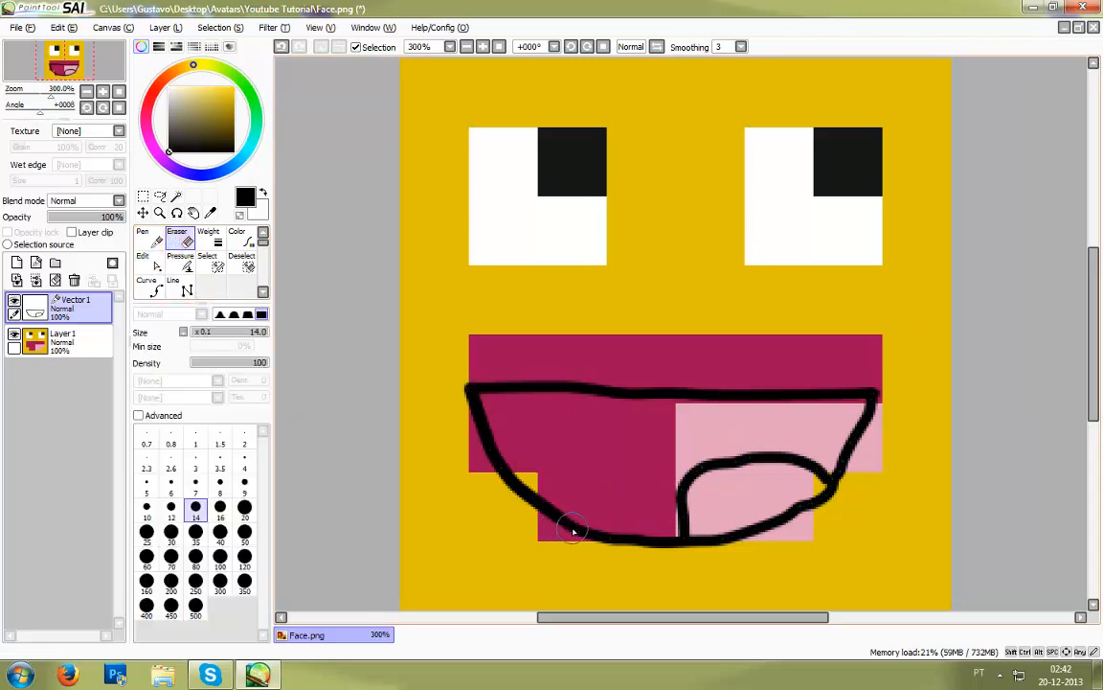
drag(566, 525, 659, 544)
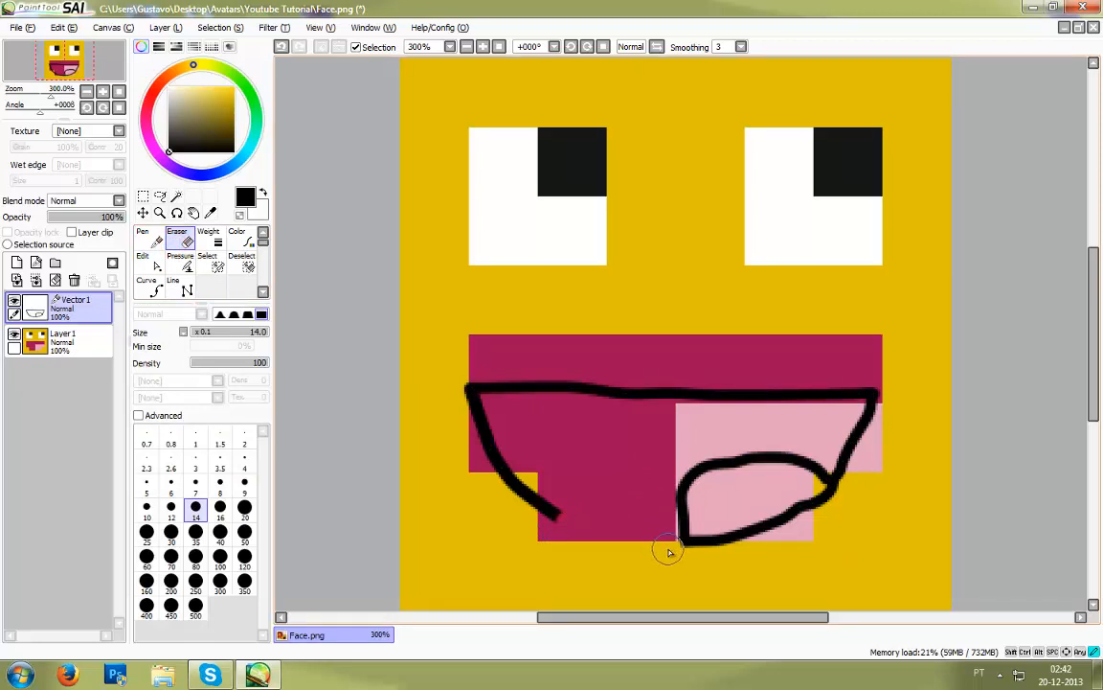
click(174, 283)
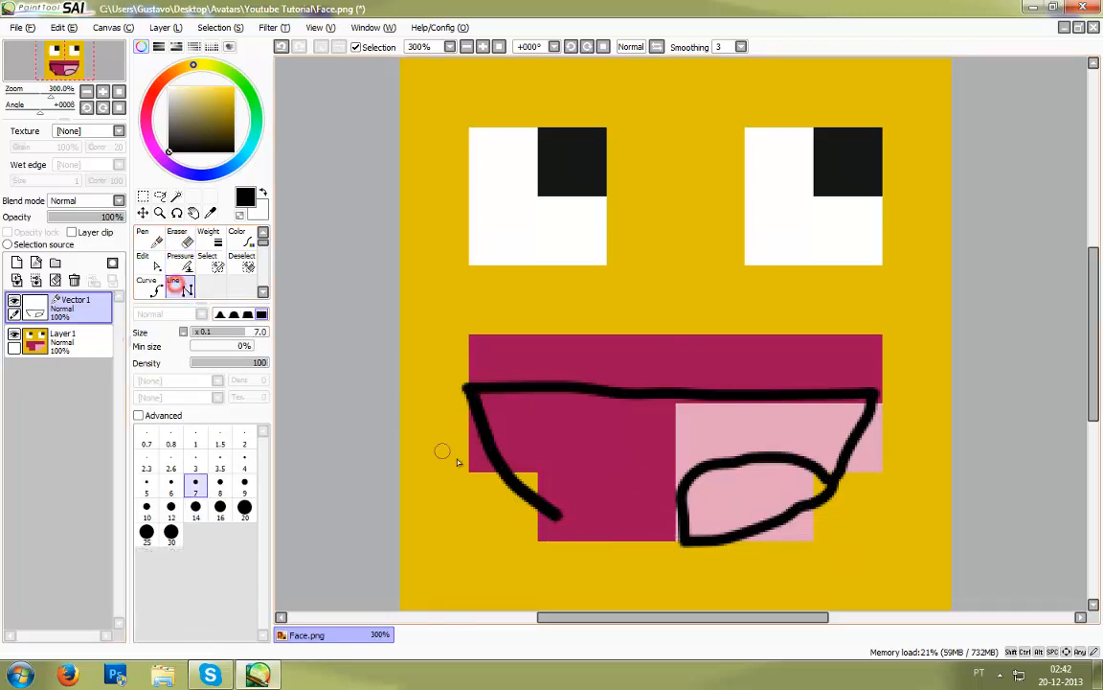
click(554, 513)
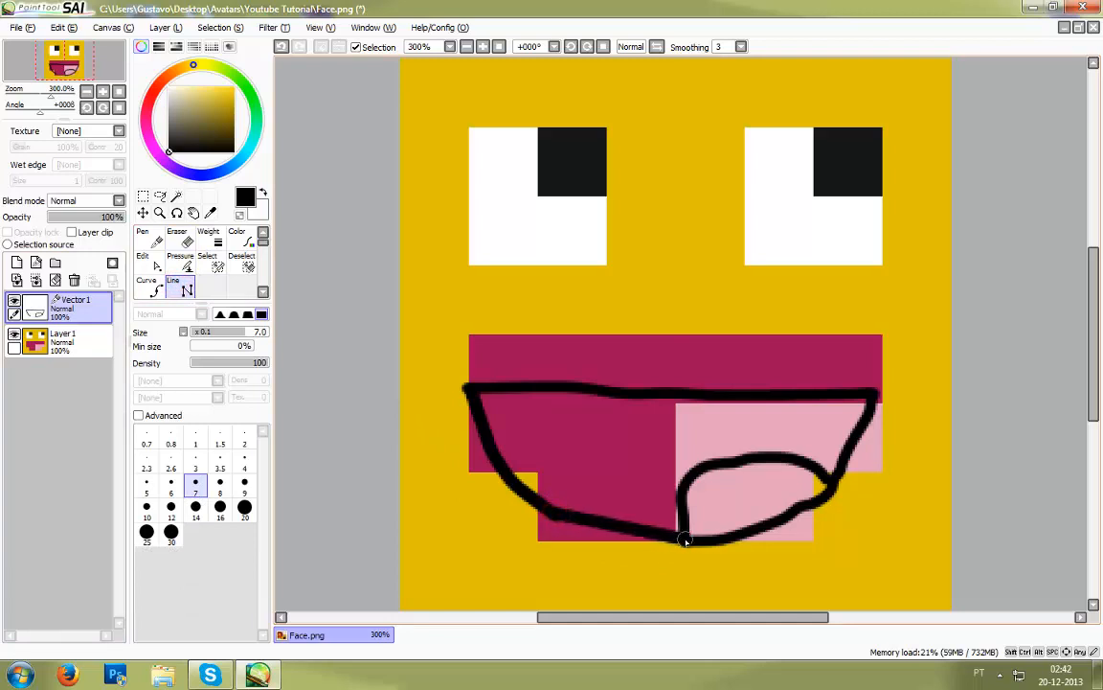
click(686, 541)
key(Escape)
click(155, 264)
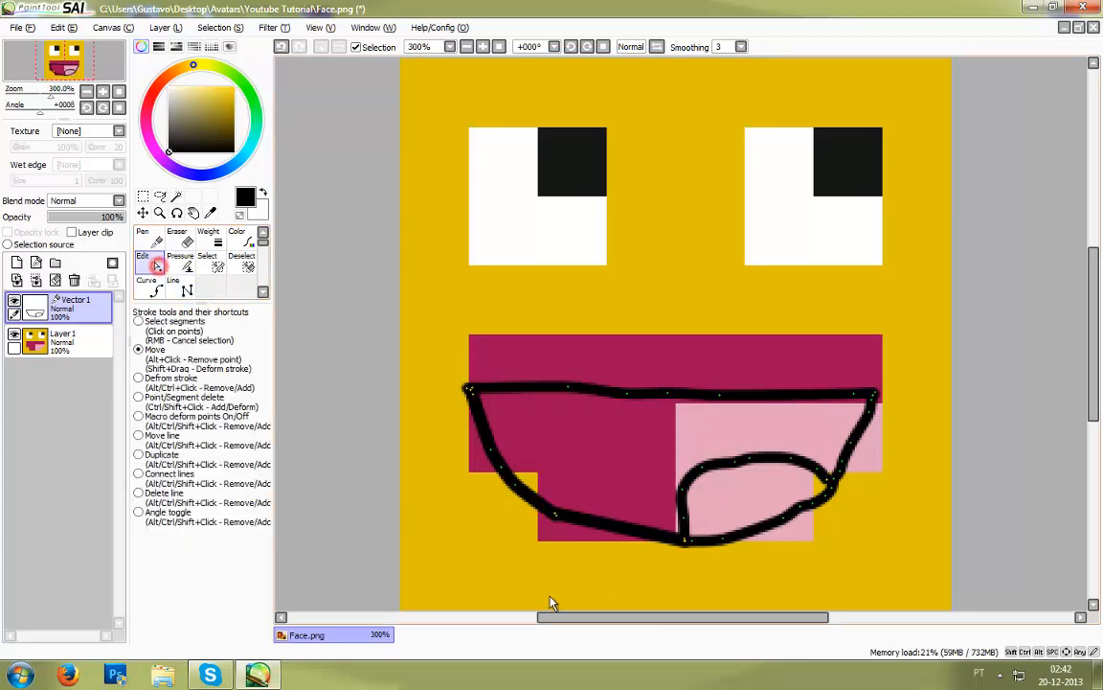
mouse_move(617, 535)
mouse_down()
mouse_move(617, 525)
mouse_move(618, 541)
mouse_up()
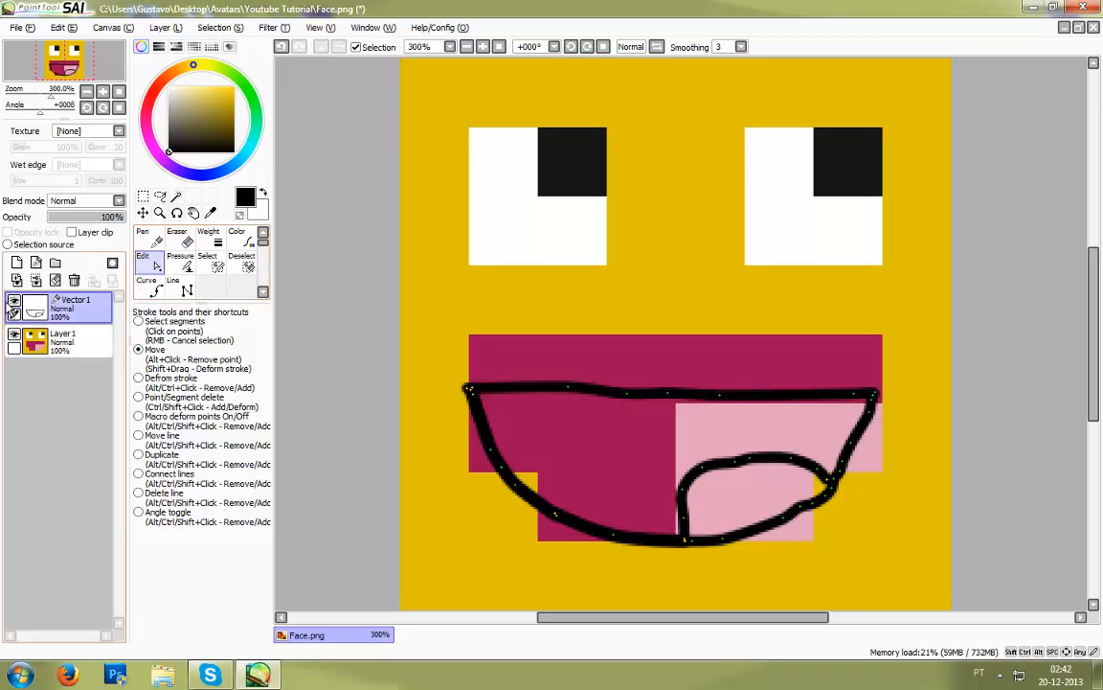
Step: Check the mouth linework on its own by hiding and showing the Vector1 and Layer1 layers
click(14, 303)
click(14, 303)
click(14, 335)
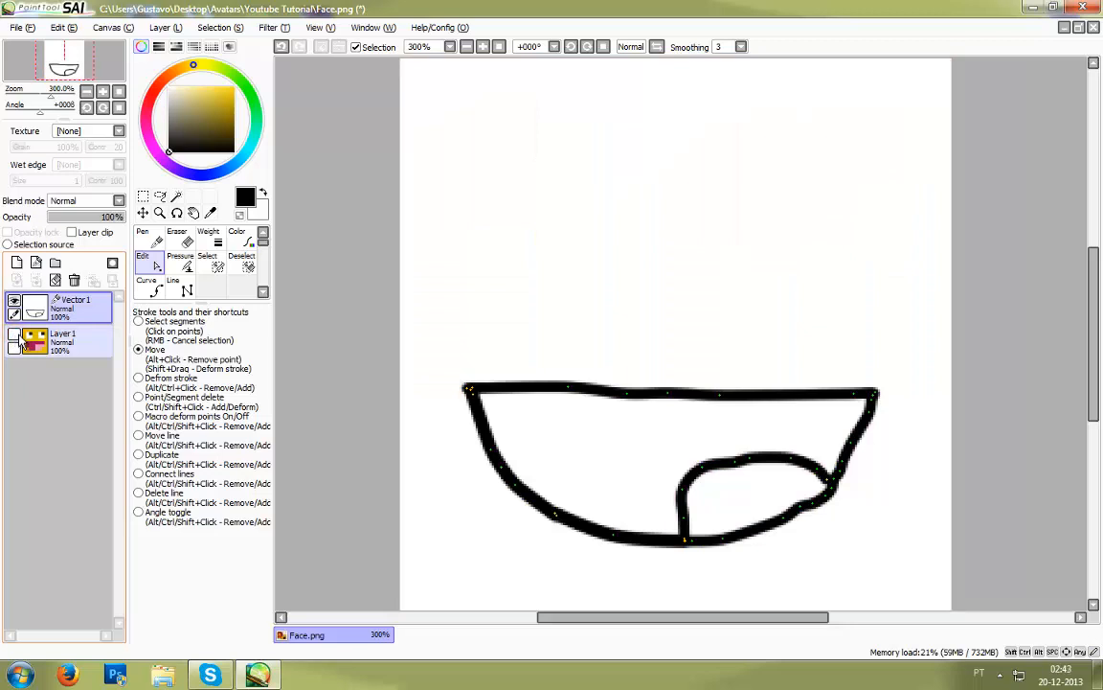
click(13, 335)
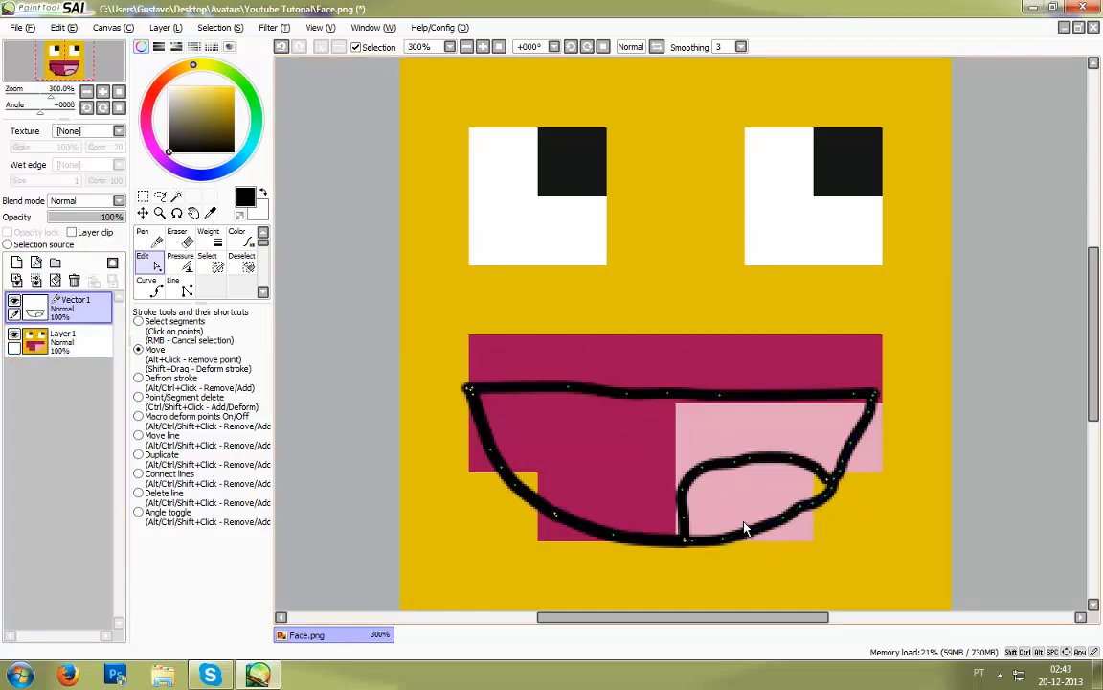
Step: Erase the mouth's lower right outline beneath the tongue, then redraw it as a size 7 line bent outward into a curve
click(178, 236)
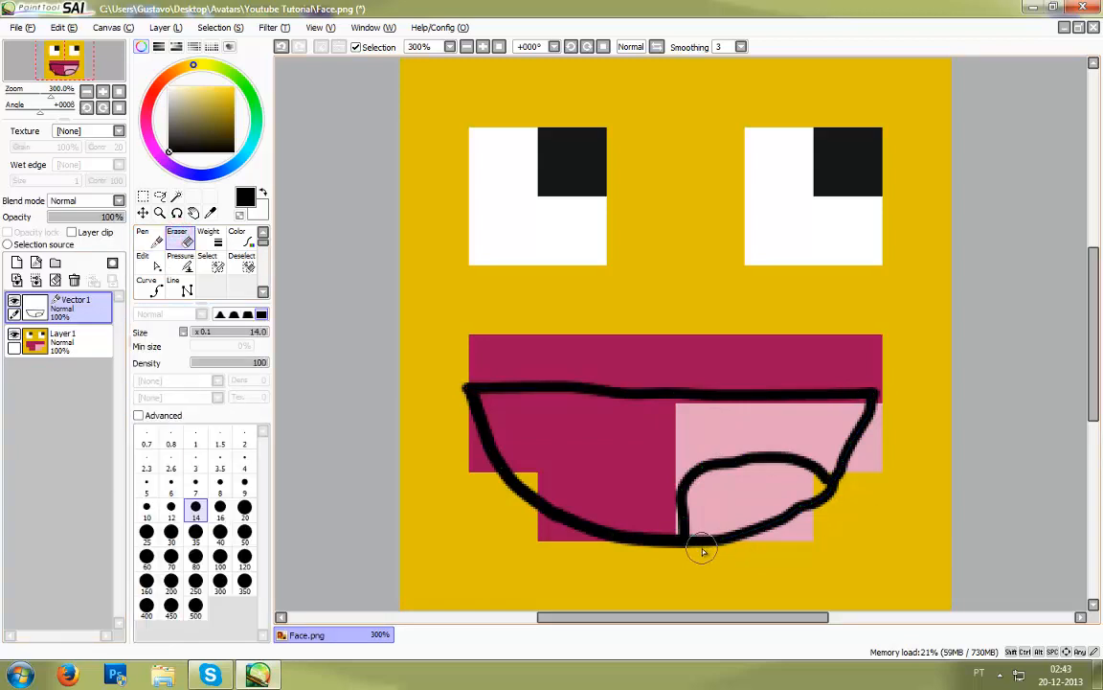
mouse_move(702, 545)
mouse_down()
mouse_move(732, 546)
mouse_move(811, 510)
mouse_up()
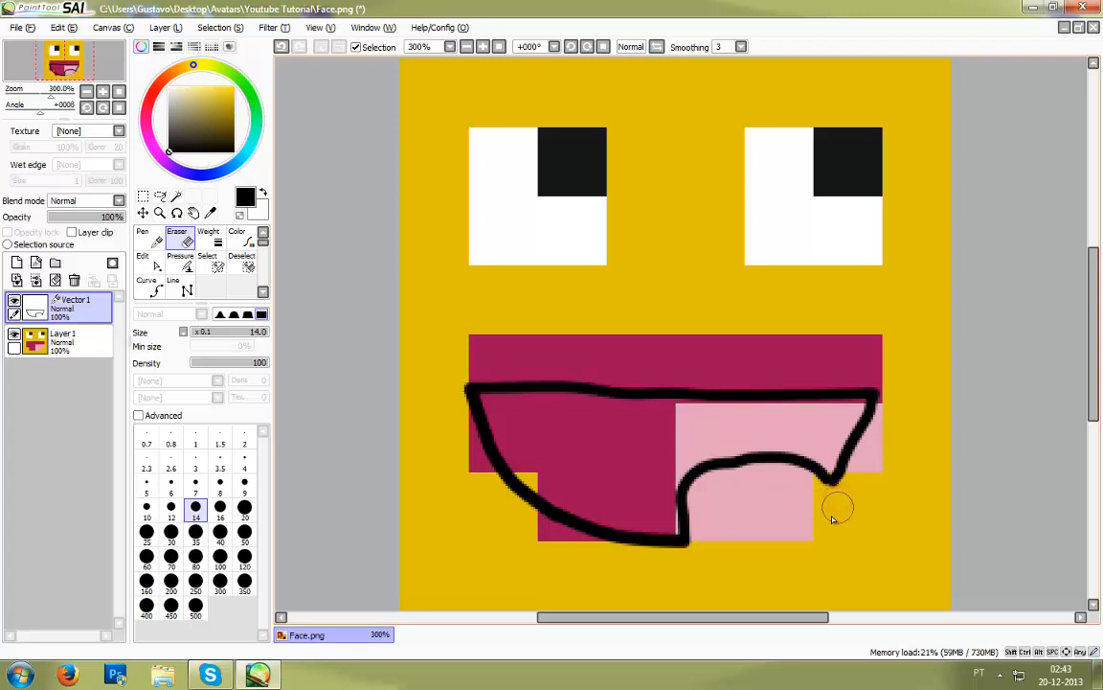
click(180, 285)
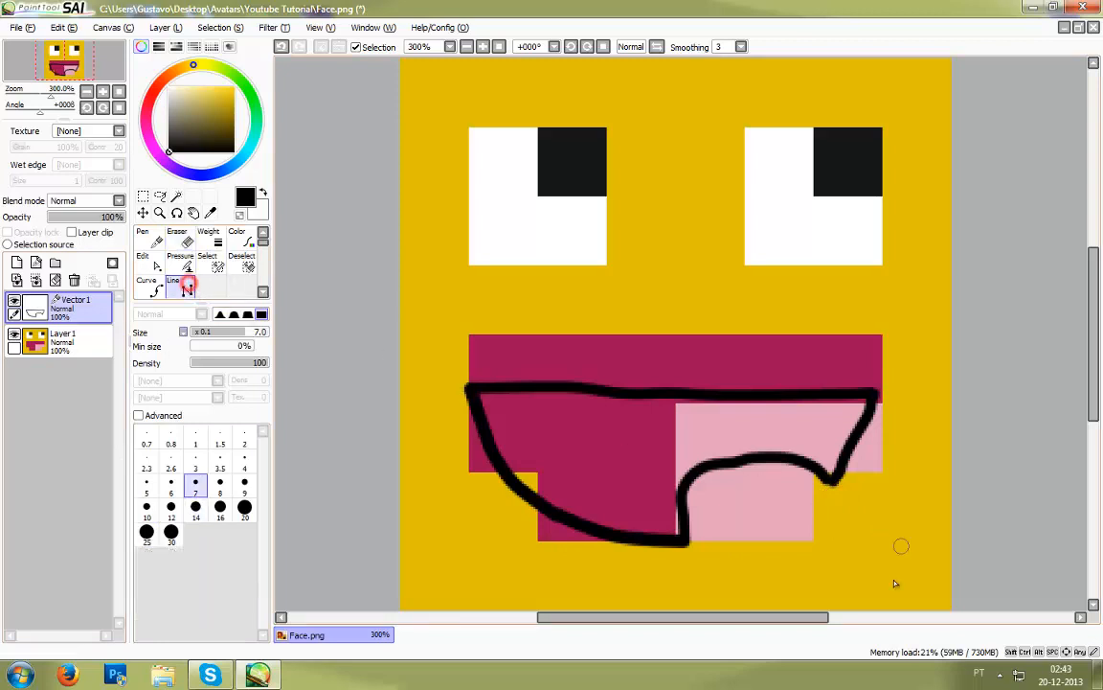
click(680, 539)
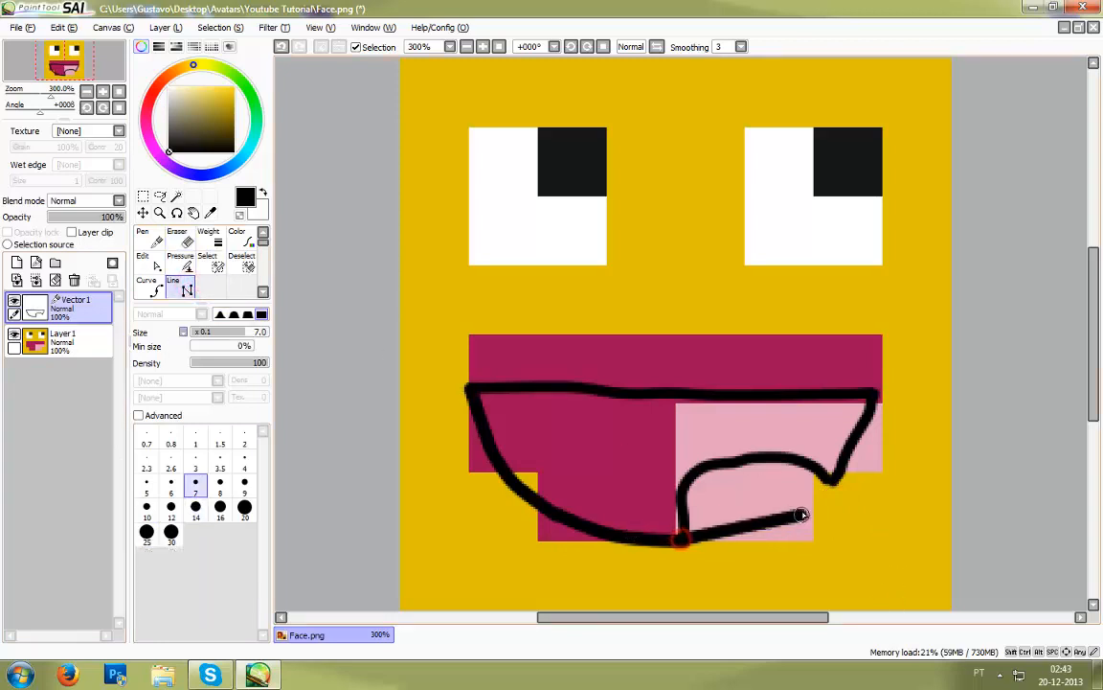
click(833, 481)
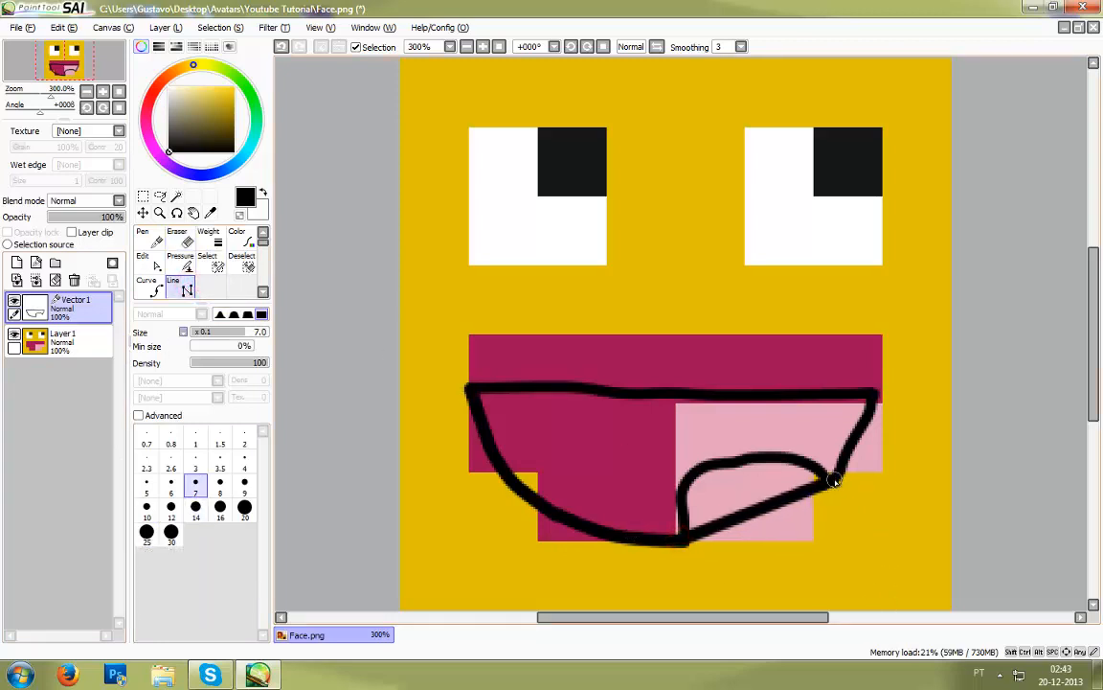
key(Escape)
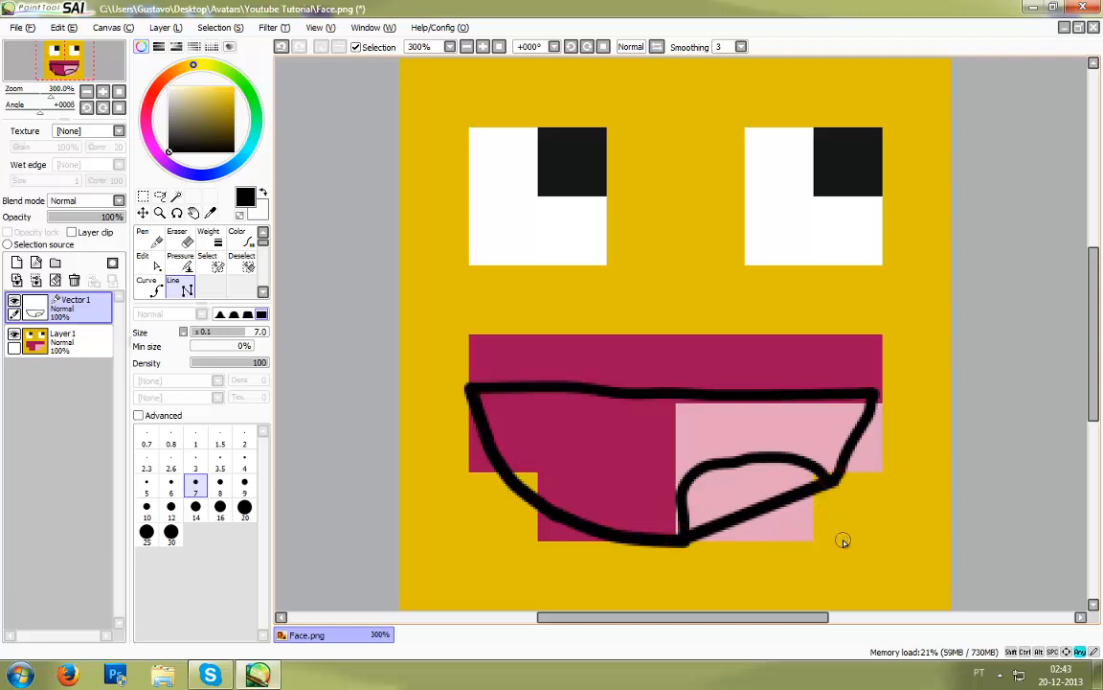
click(148, 260)
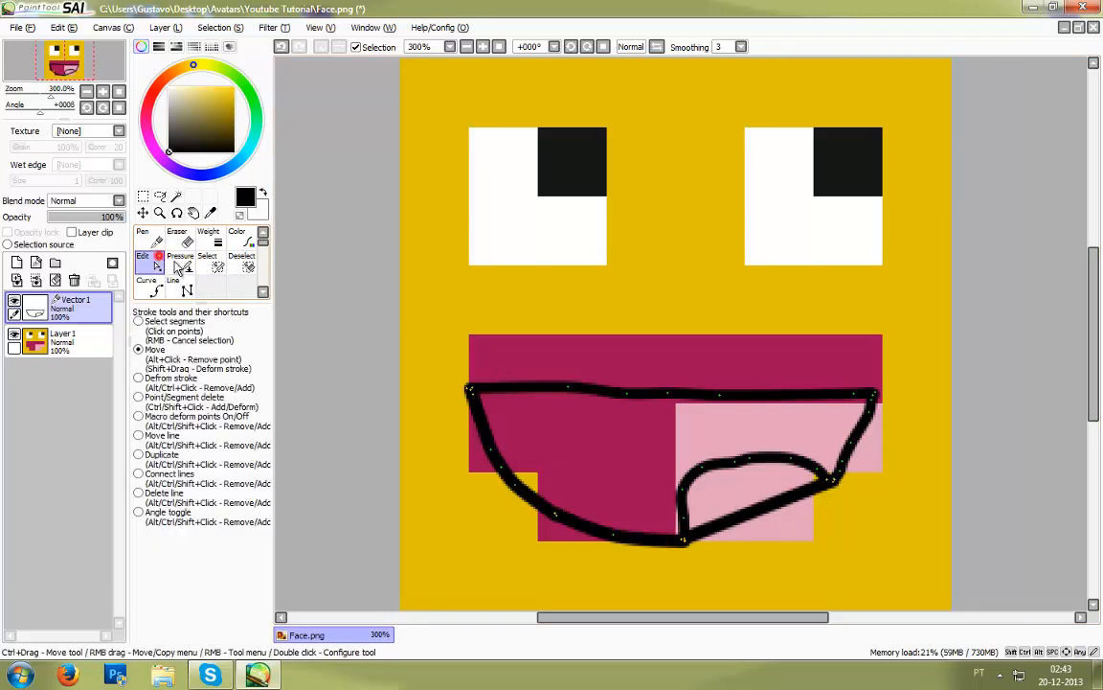
mouse_move(718, 502)
mouse_down()
mouse_move(751, 512)
mouse_move(766, 534)
mouse_up()
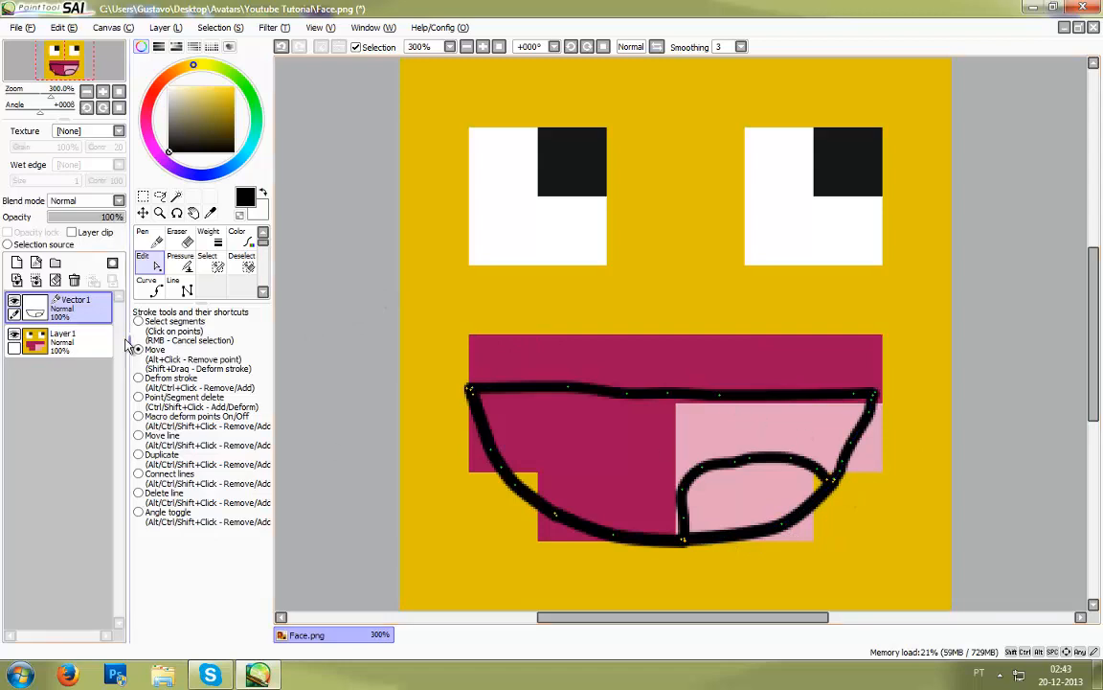
Step: Erase the mouth's right side above the tongue and redraw it up to the corner as a size 7 line, bent slightly outward
click(178, 238)
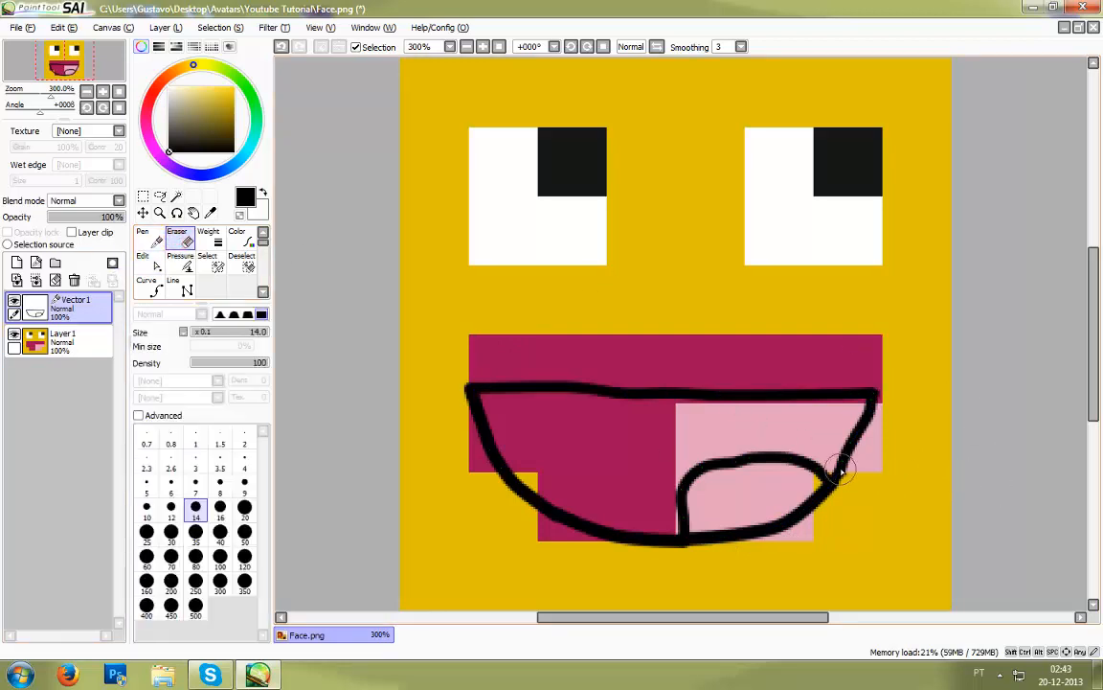
mouse_move(837, 463)
mouse_down()
mouse_move(857, 448)
mouse_move(869, 409)
mouse_up()
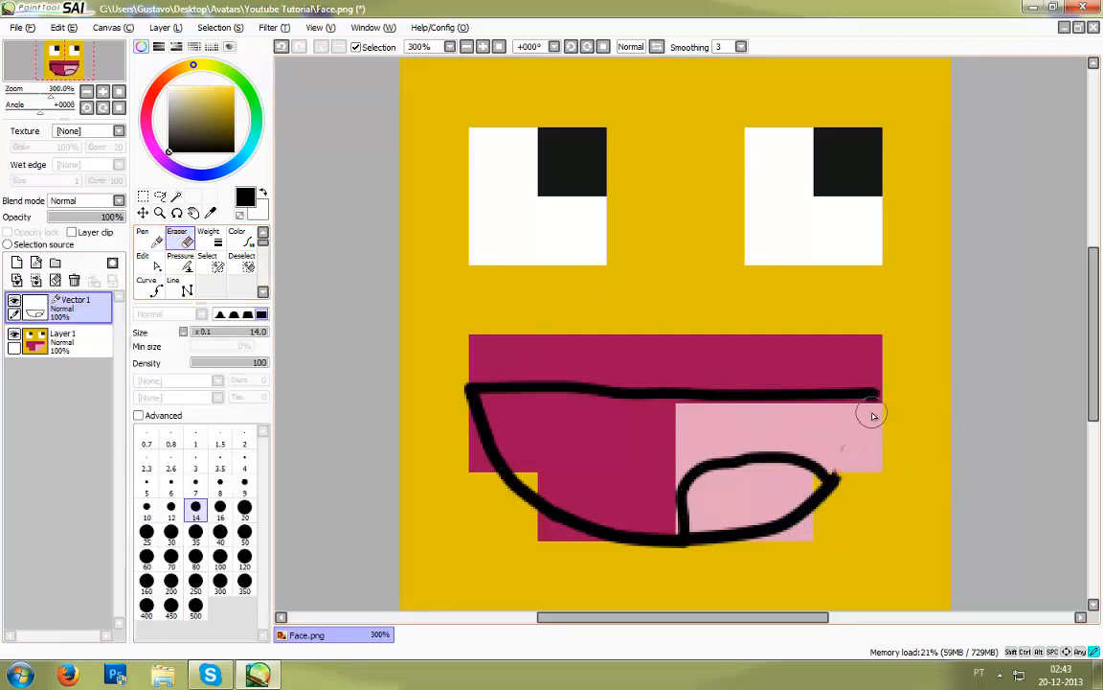
click(178, 284)
click(830, 485)
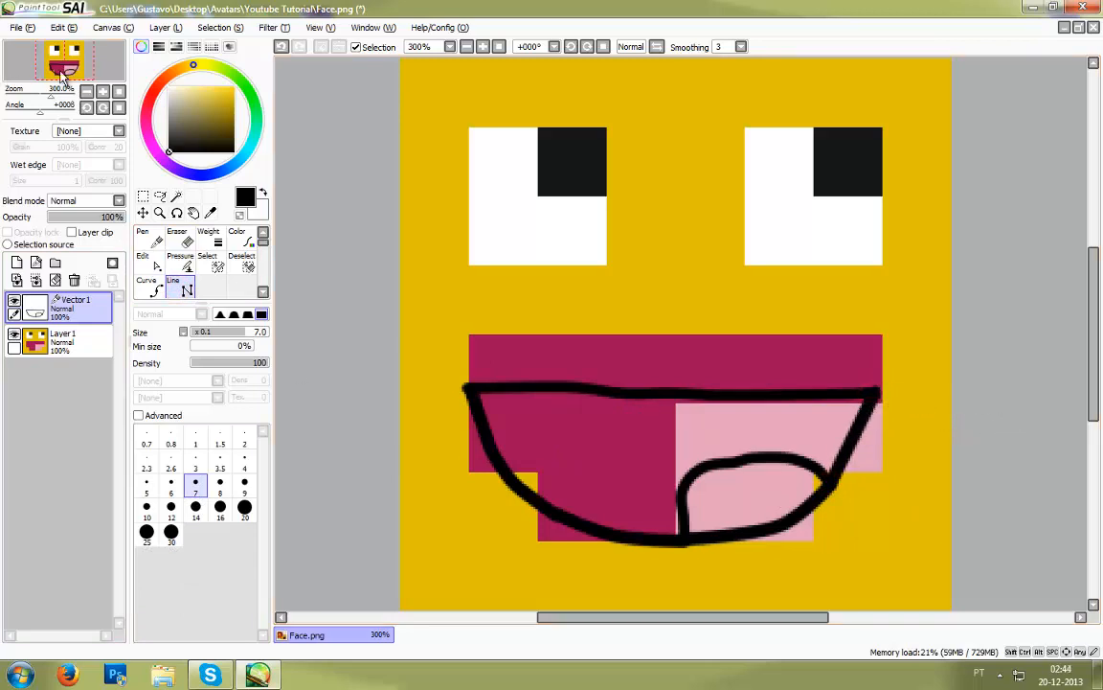
click(144, 260)
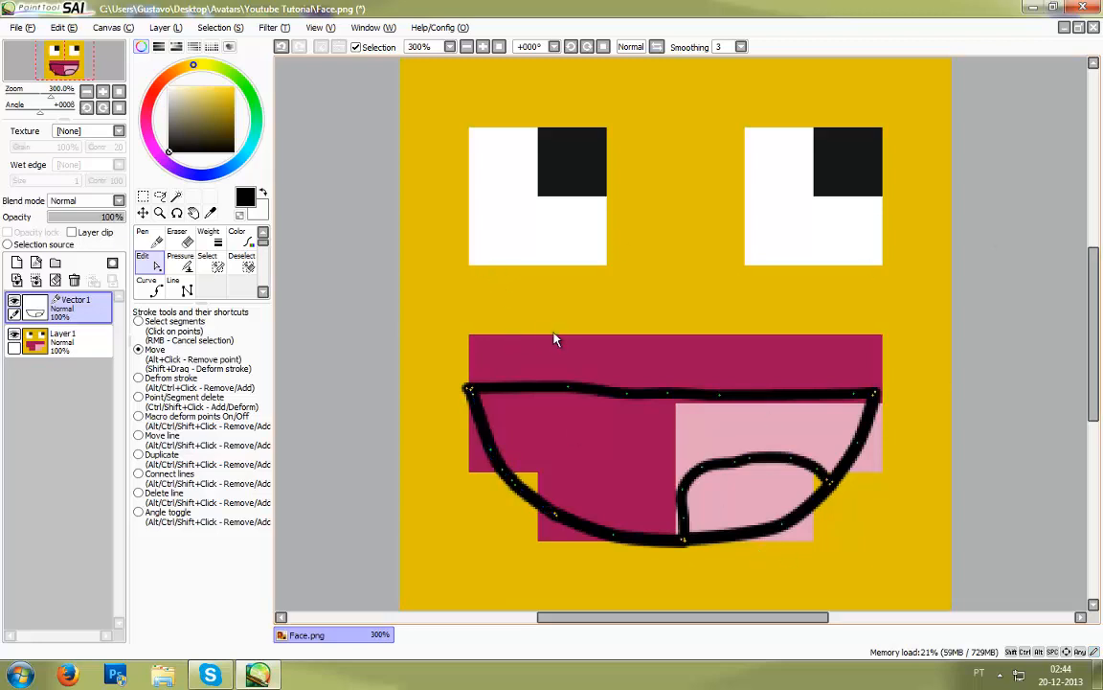
Step: Replace the mouth's wavy upper outline with a straight horizontal black line between both corners, using the Line tool at size 7
click(182, 239)
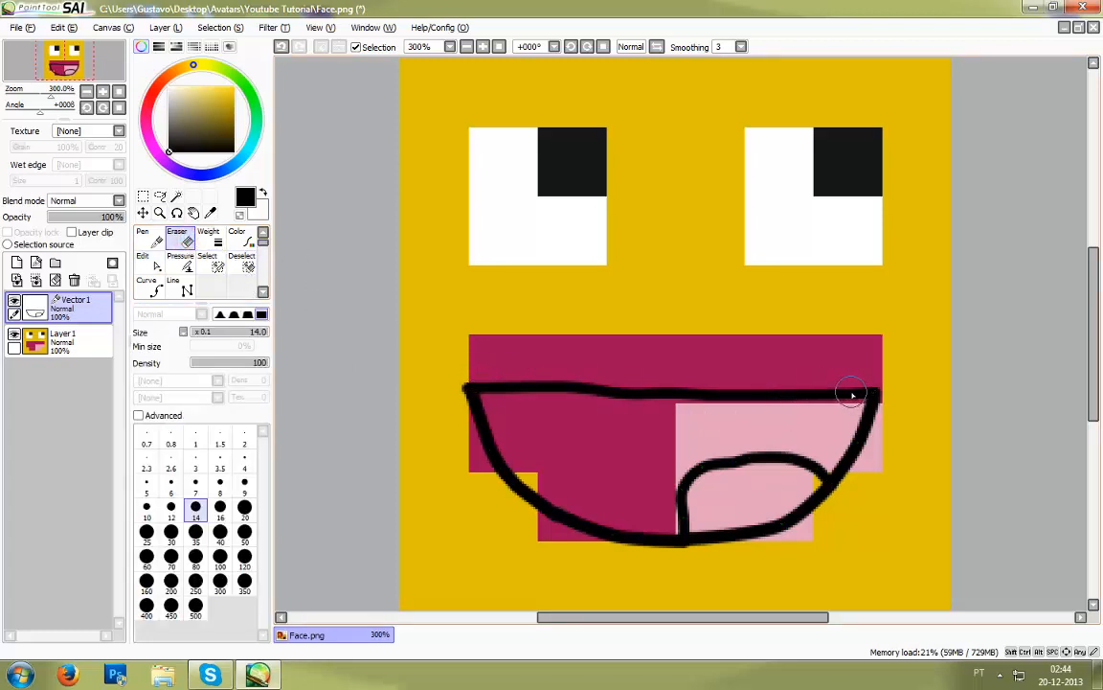
mouse_move(853, 394)
mouse_down()
mouse_move(716, 402)
mouse_move(462, 376)
mouse_up()
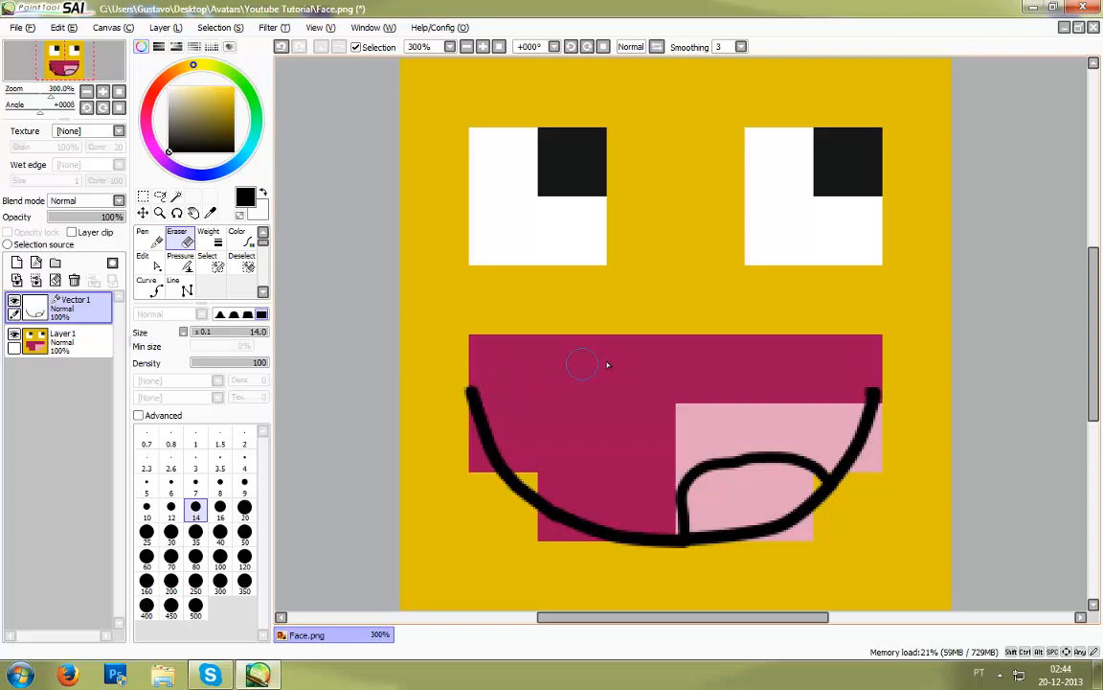
click(185, 289)
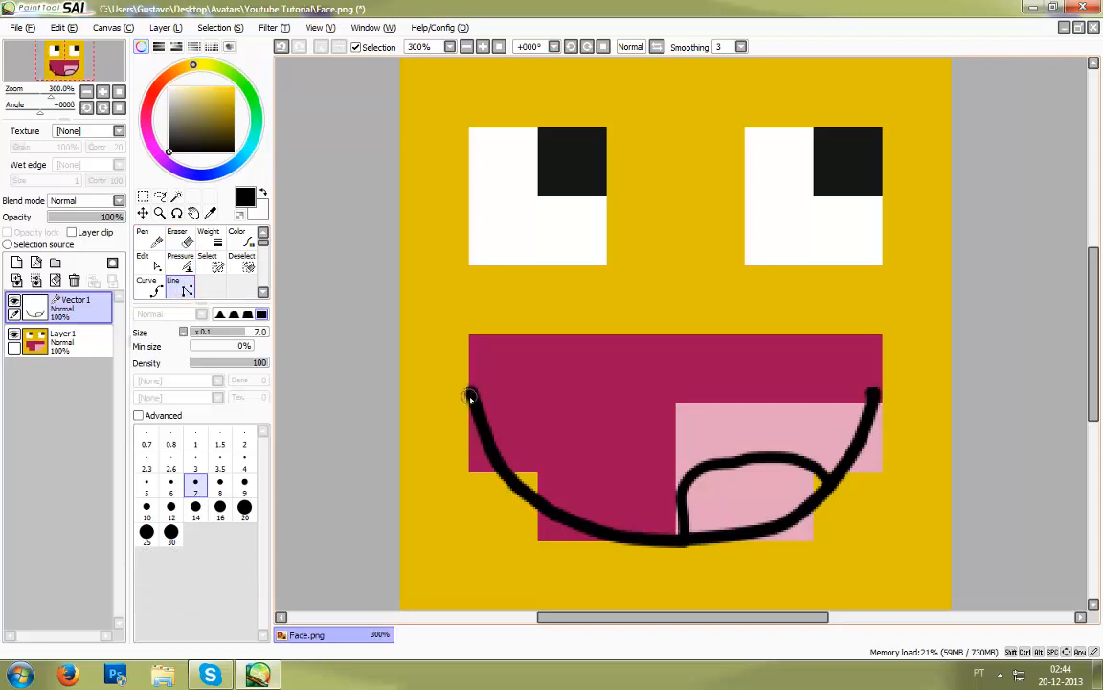
drag(471, 393, 876, 394)
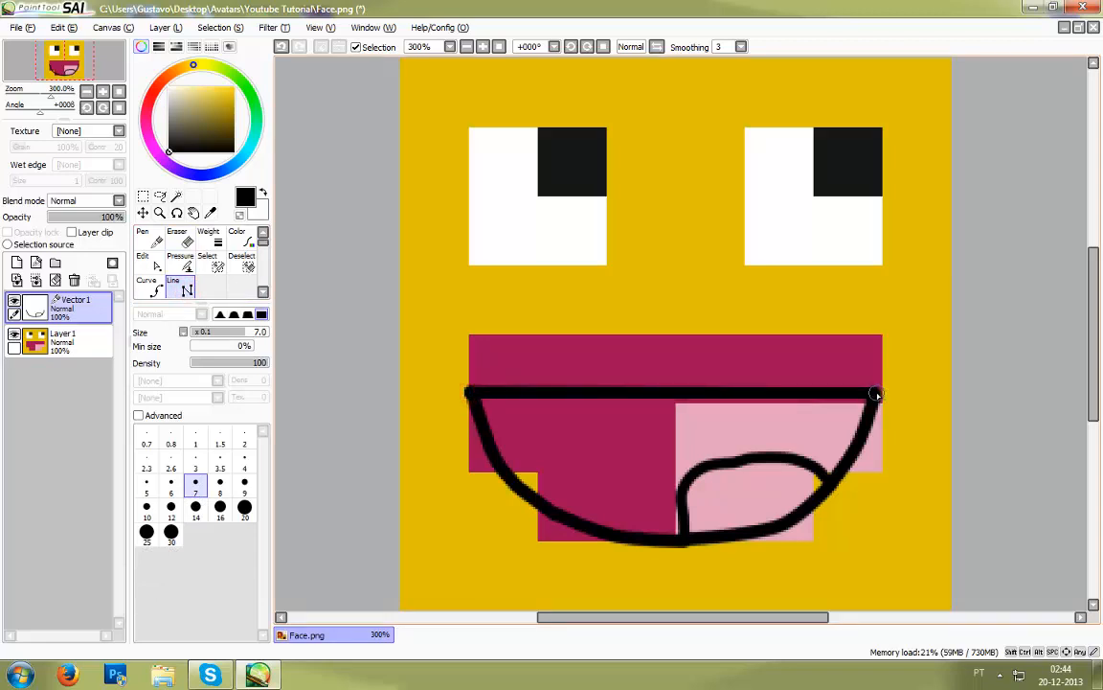
click(877, 391)
key(Return)
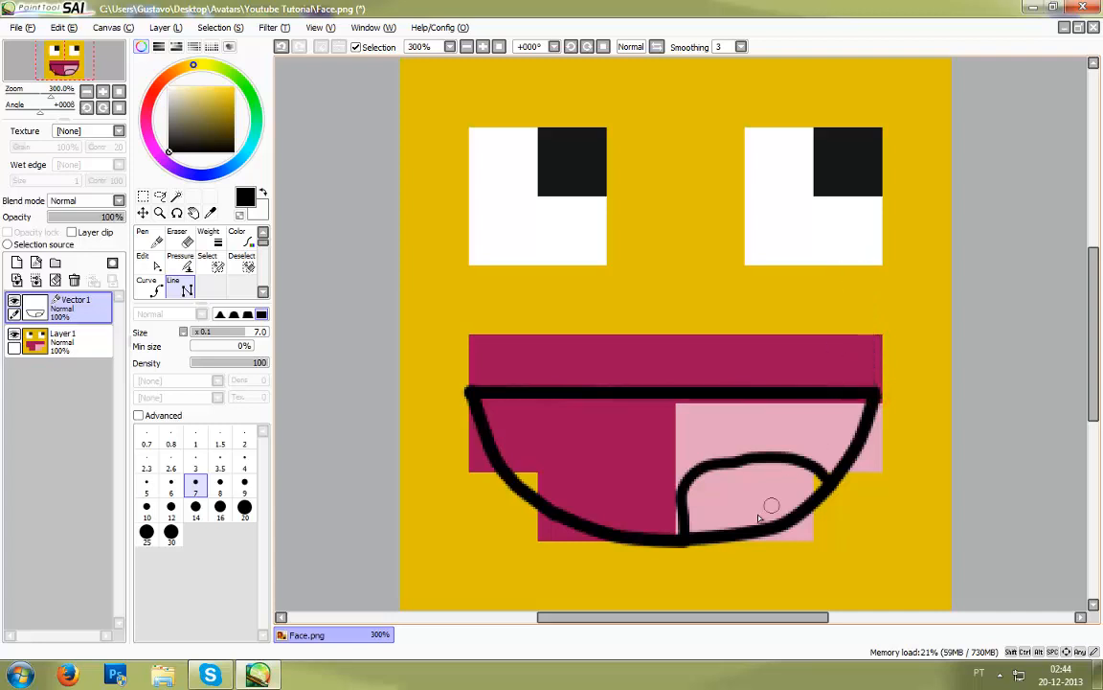
Step: Erase the left side of the tongue outline and redraw it as a size 7 line bent outward to meet the tongue's upper edge
click(179, 239)
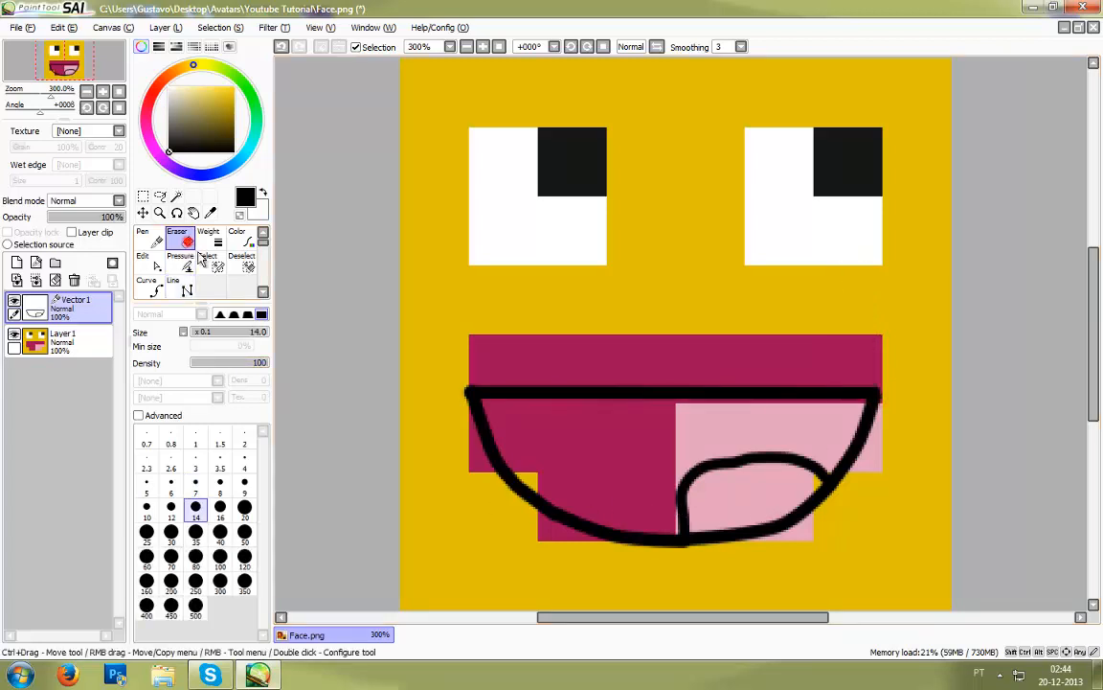
drag(680, 518, 702, 472)
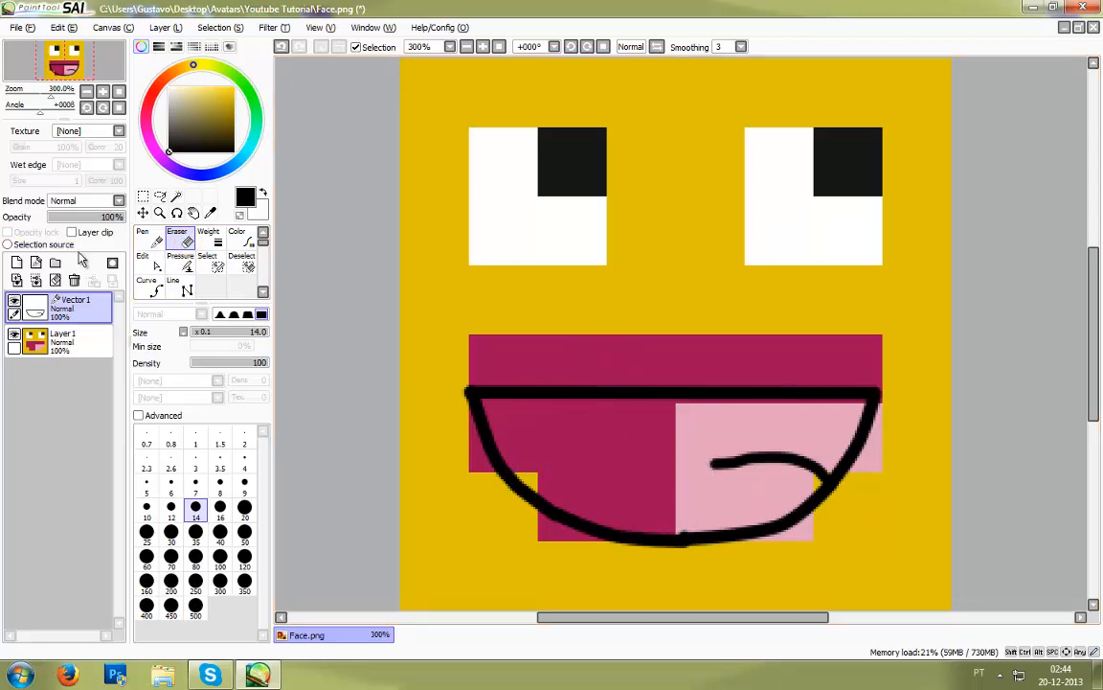
click(183, 286)
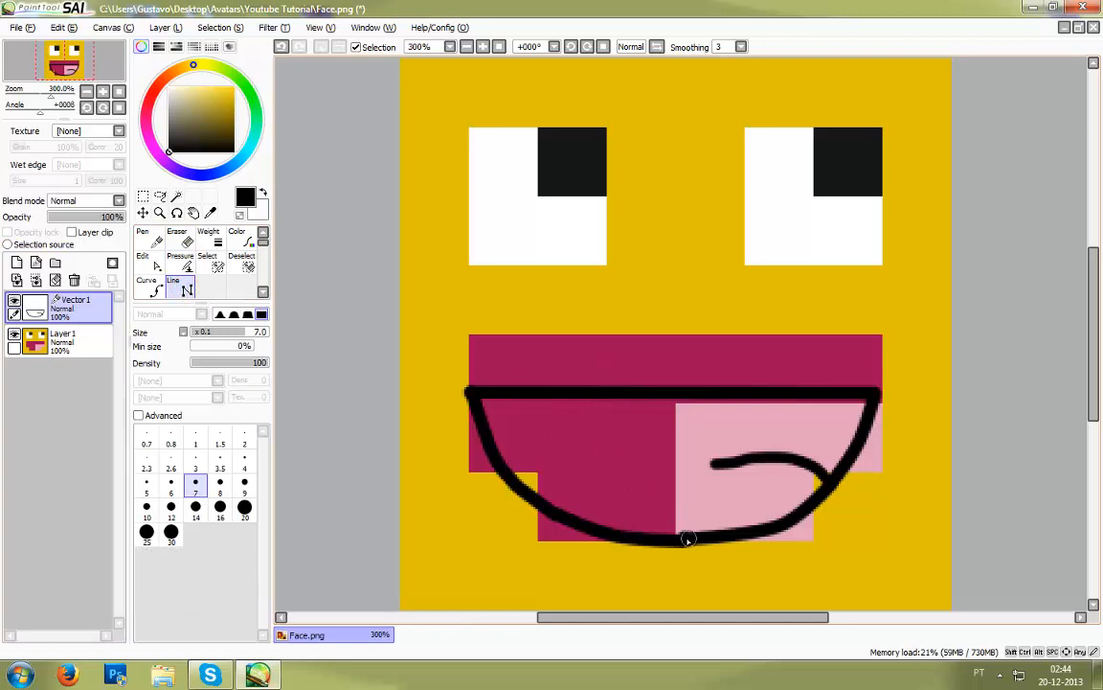
click(718, 462)
key(Return)
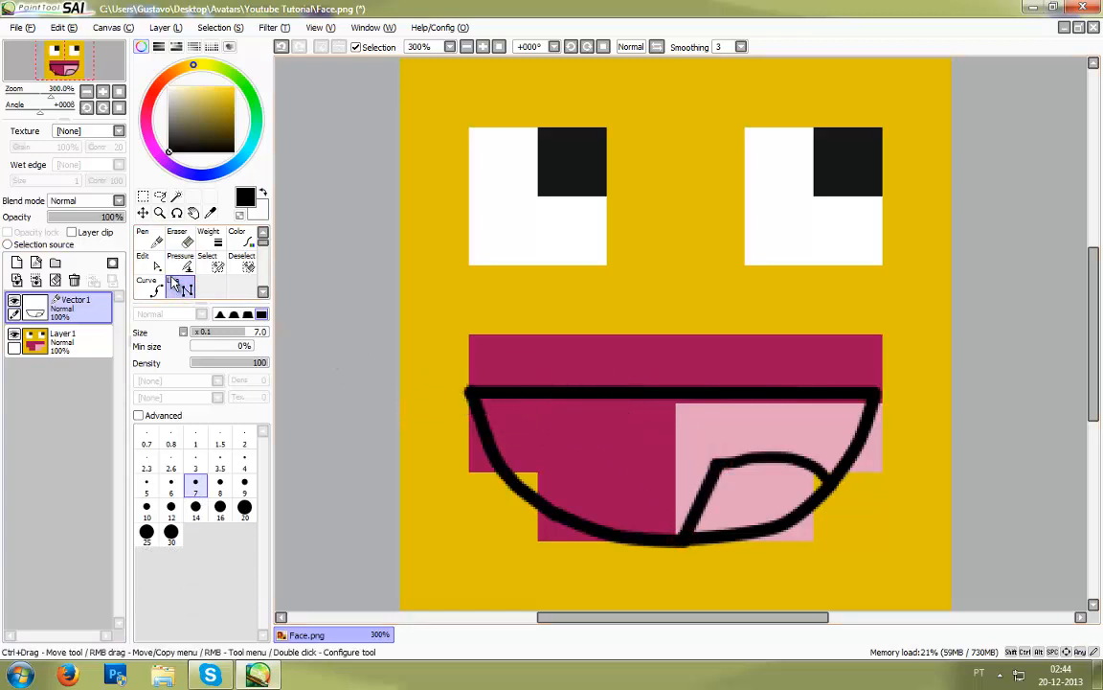
click(151, 263)
drag(702, 509, 700, 497)
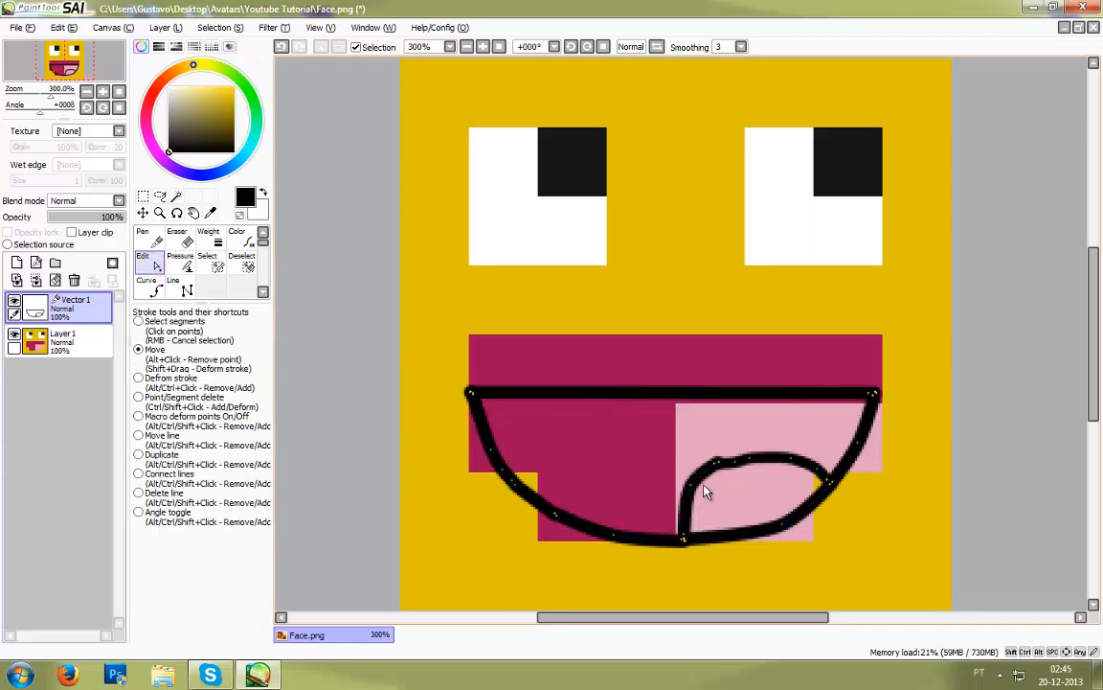
Step: Undo the last tongue edits and reshape the tongue outline into a narrower, rounder arc against the mouth's lower right edge
key(ctrl+z)
key(ctrl+z)
key(ctrl+z)
mouse_move(719, 468)
mouse_down()
mouse_move(718, 526)
mouse_move(731, 460)
mouse_move(777, 456)
mouse_up()
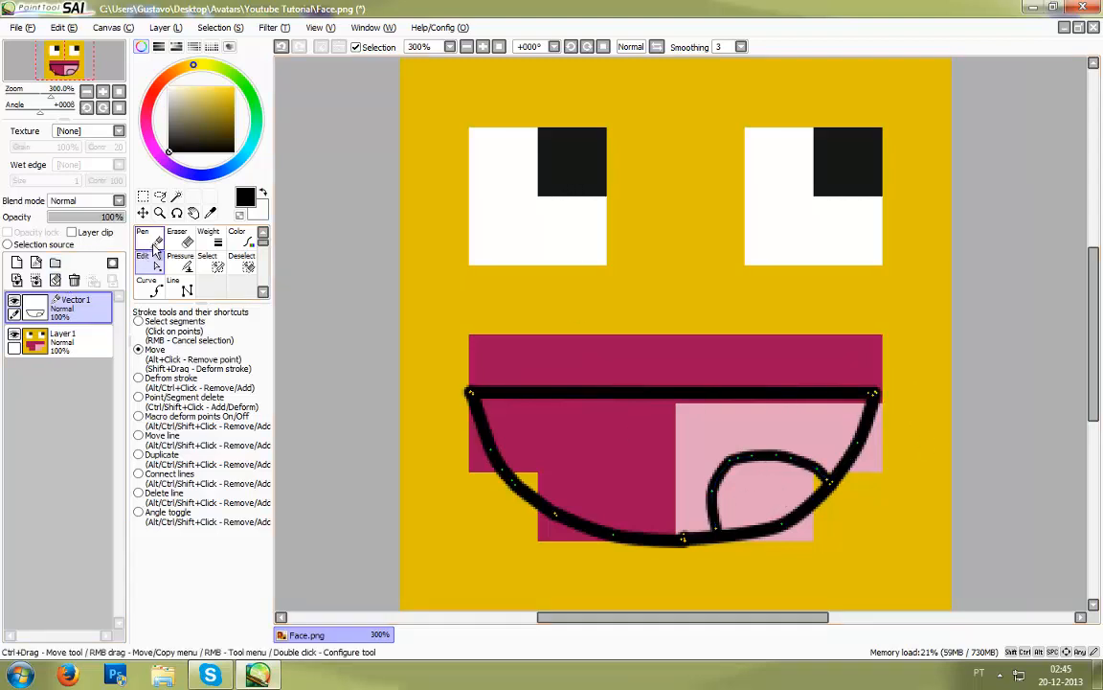
Step: Outline the left eye's square with straight black size 7 segments using the Line tool, closing it at the lower left corner
click(188, 282)
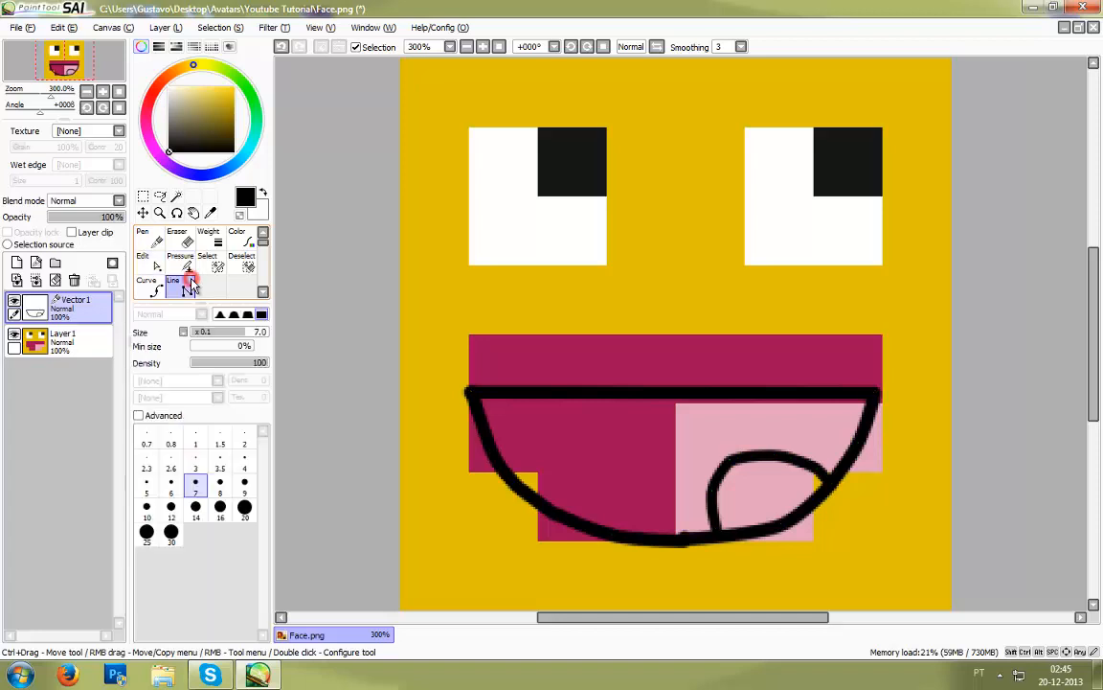
click(472, 264)
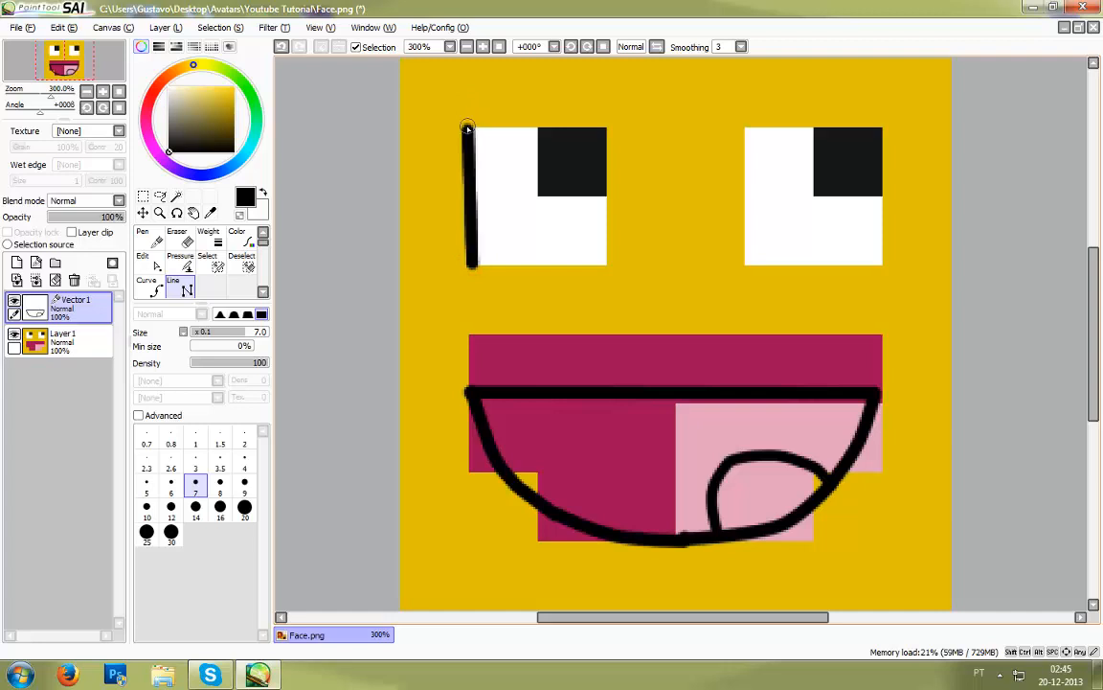
click(605, 127)
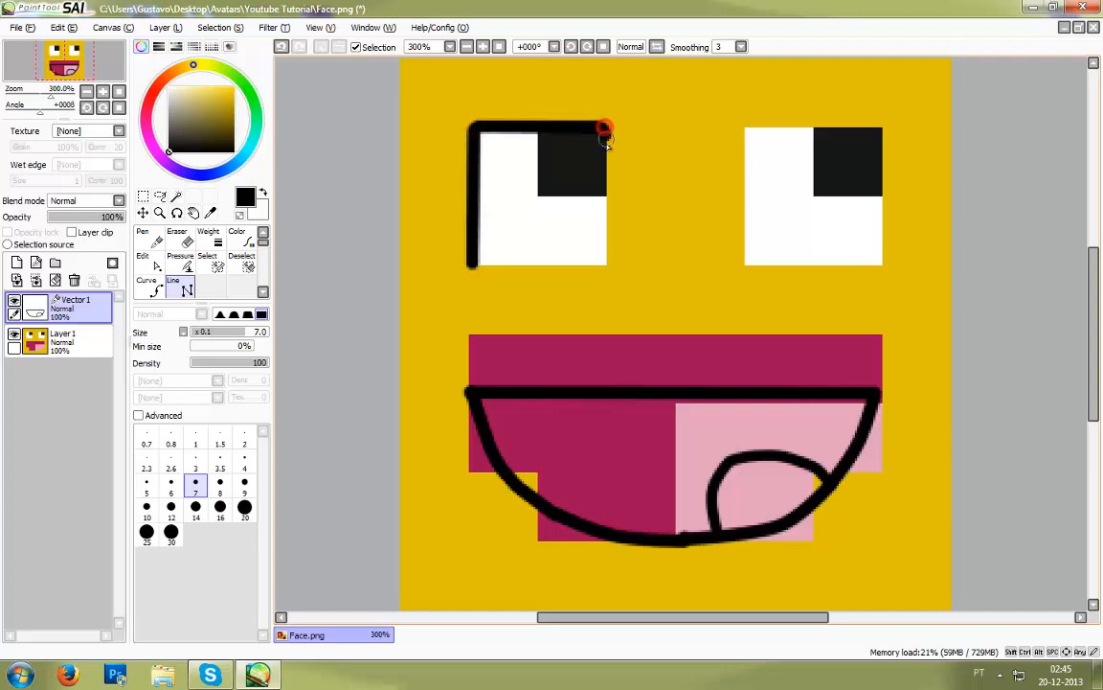
click(605, 266)
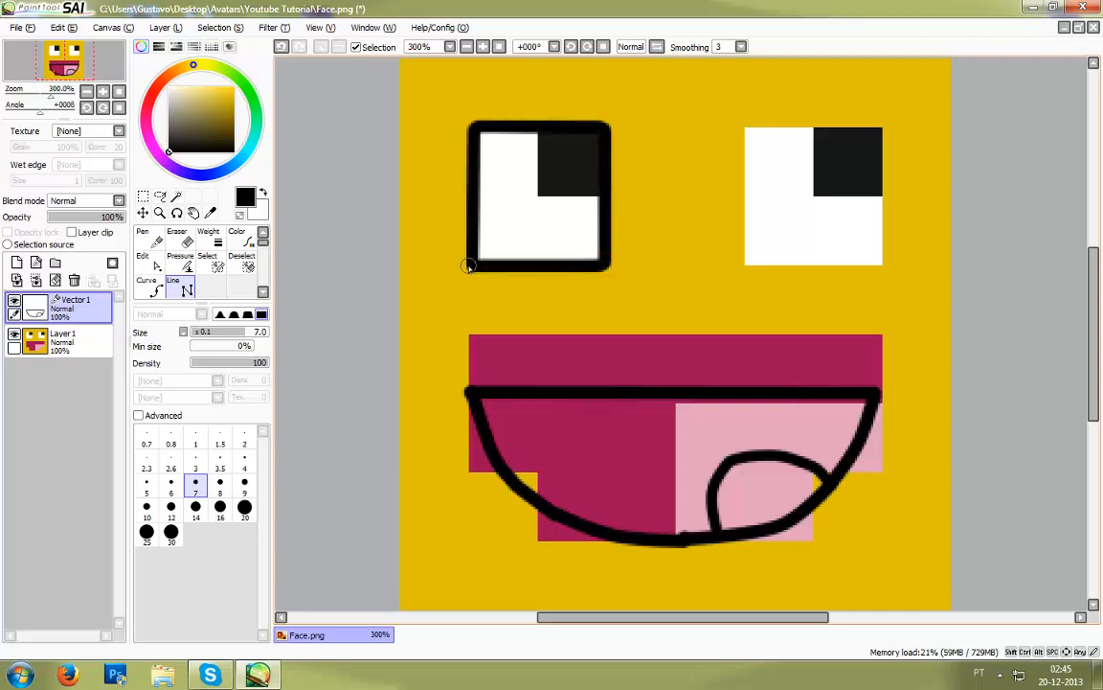
click(468, 265)
key(Escape)
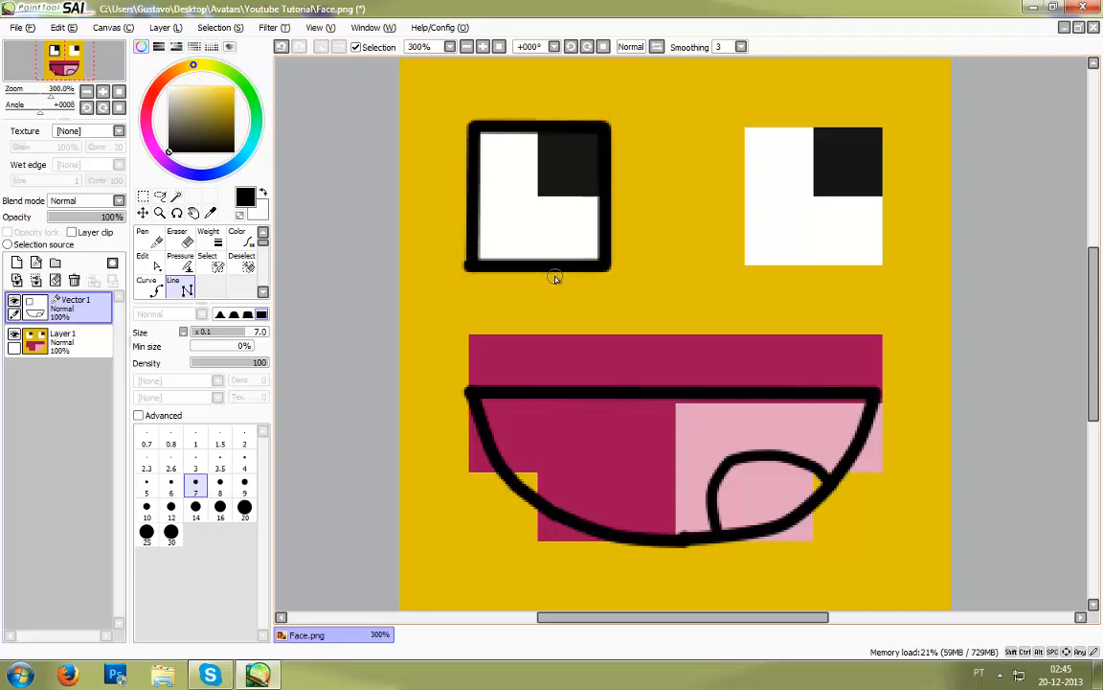
Step: Trace the inner edges of the left eye's pupil square with size 5 straight lines meeting the eye outline
click(147, 488)
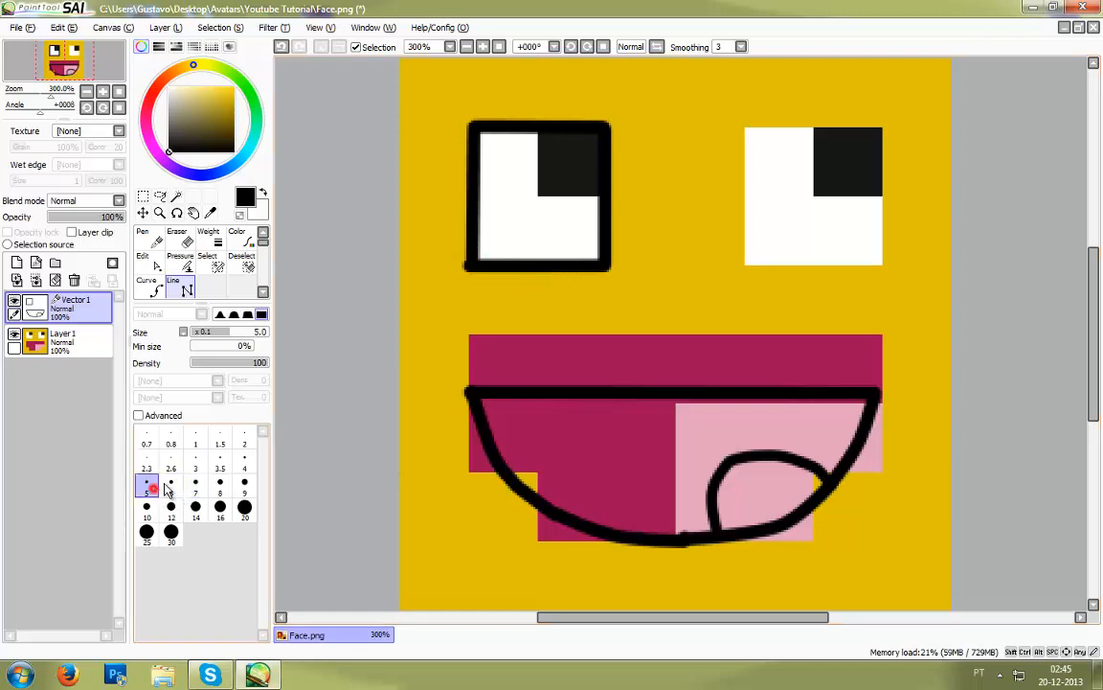
click(539, 195)
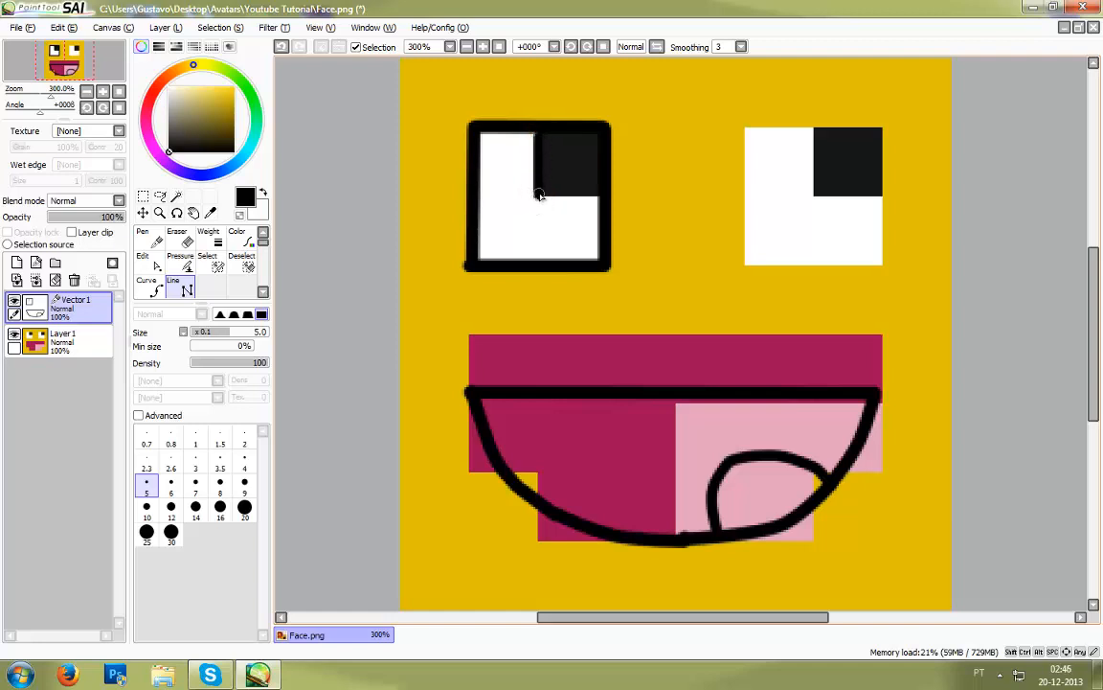
click(601, 197)
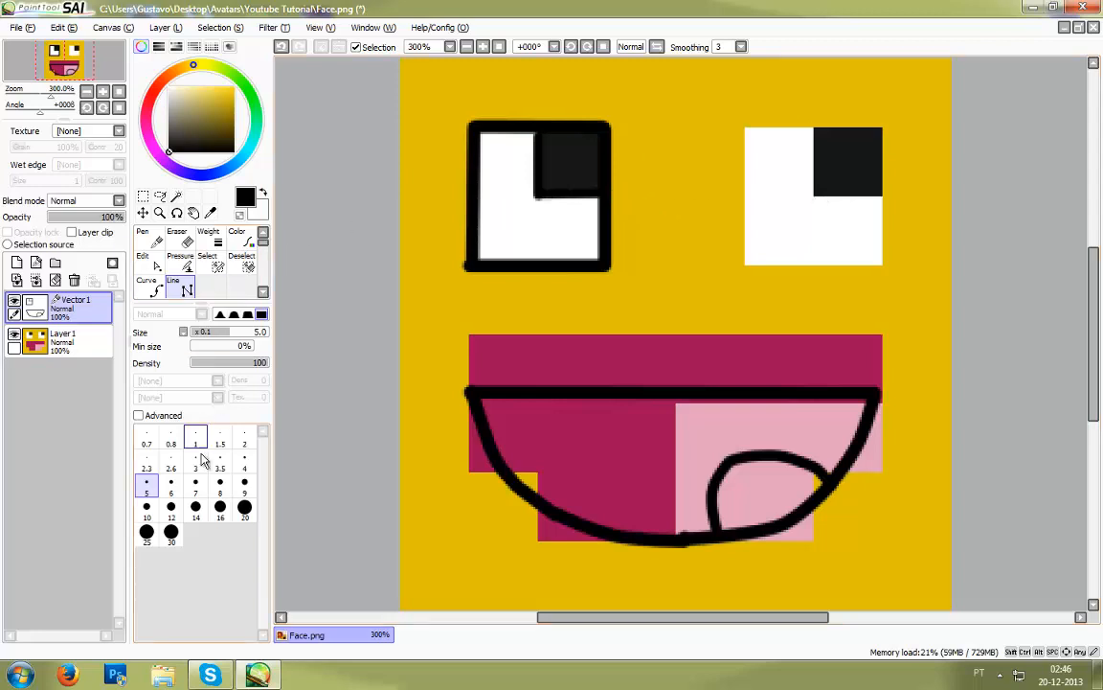
Step: Outline the right eye's square with a closed run of straight black lines at size 7
click(196, 485)
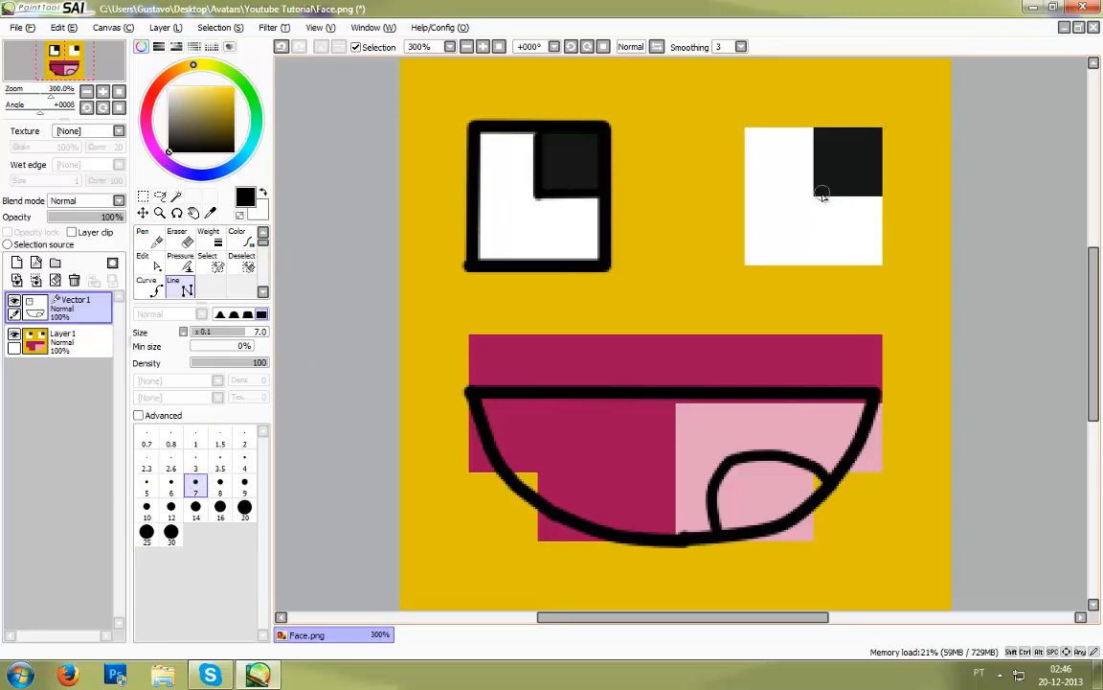
click(746, 131)
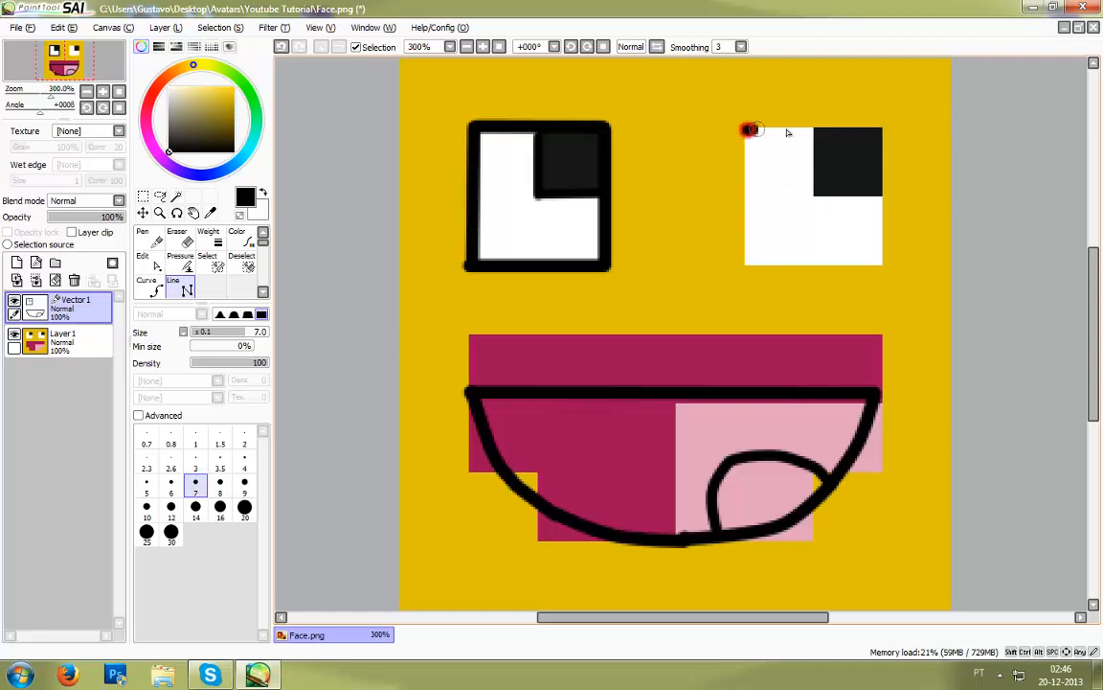
click(881, 130)
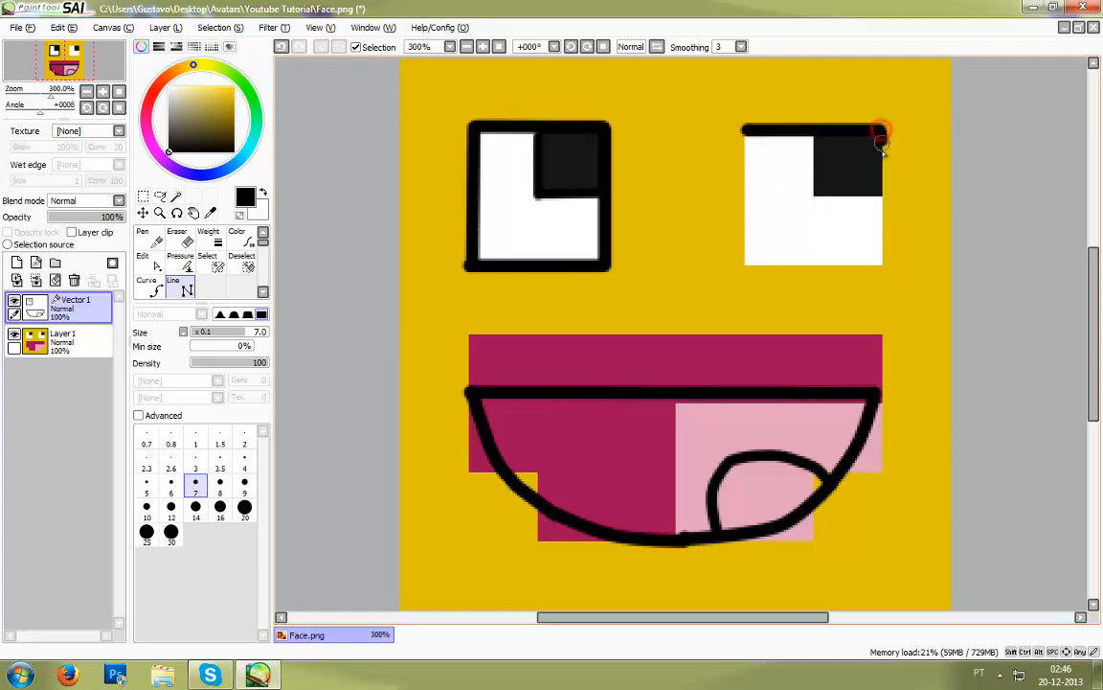
click(882, 266)
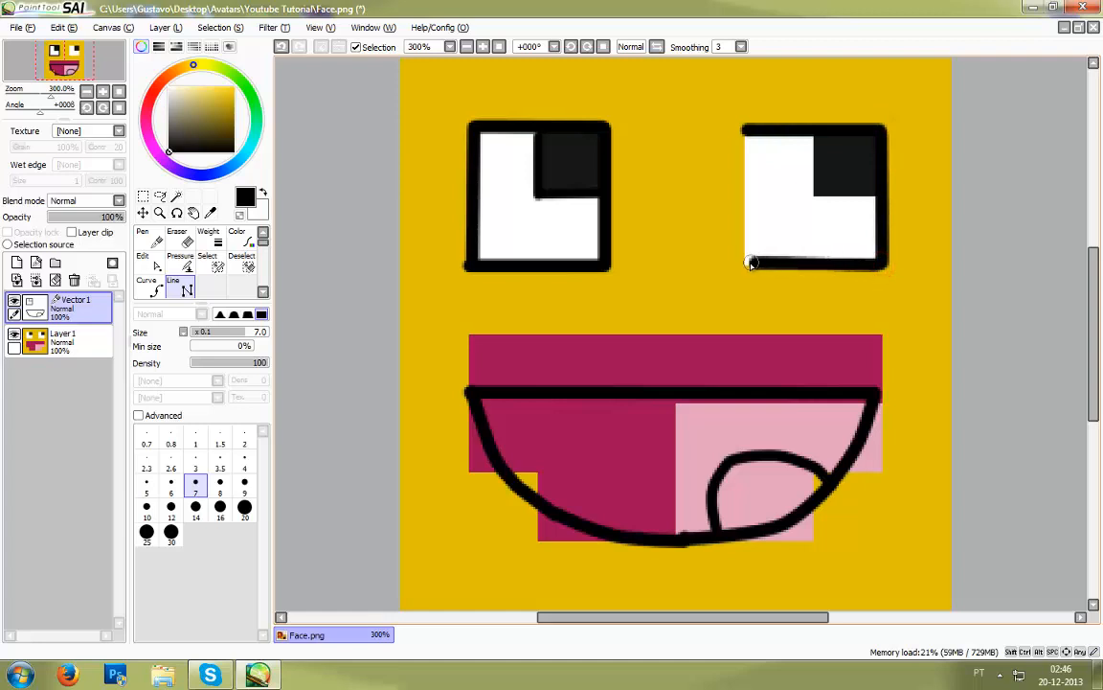
click(748, 268)
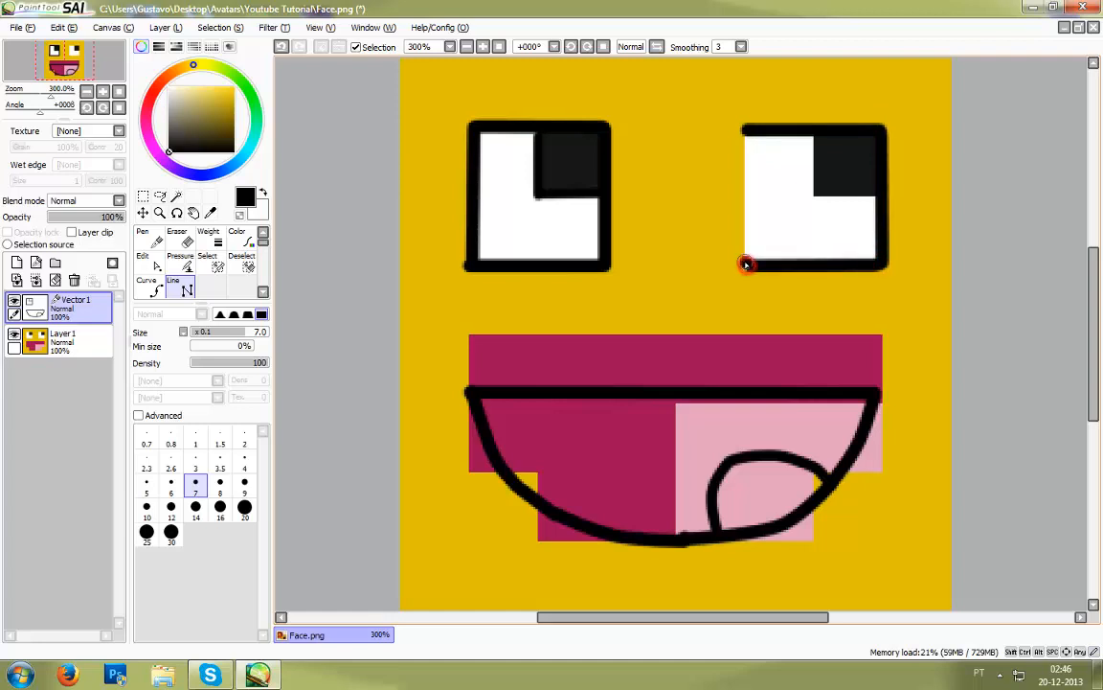
click(747, 134)
key(Return)
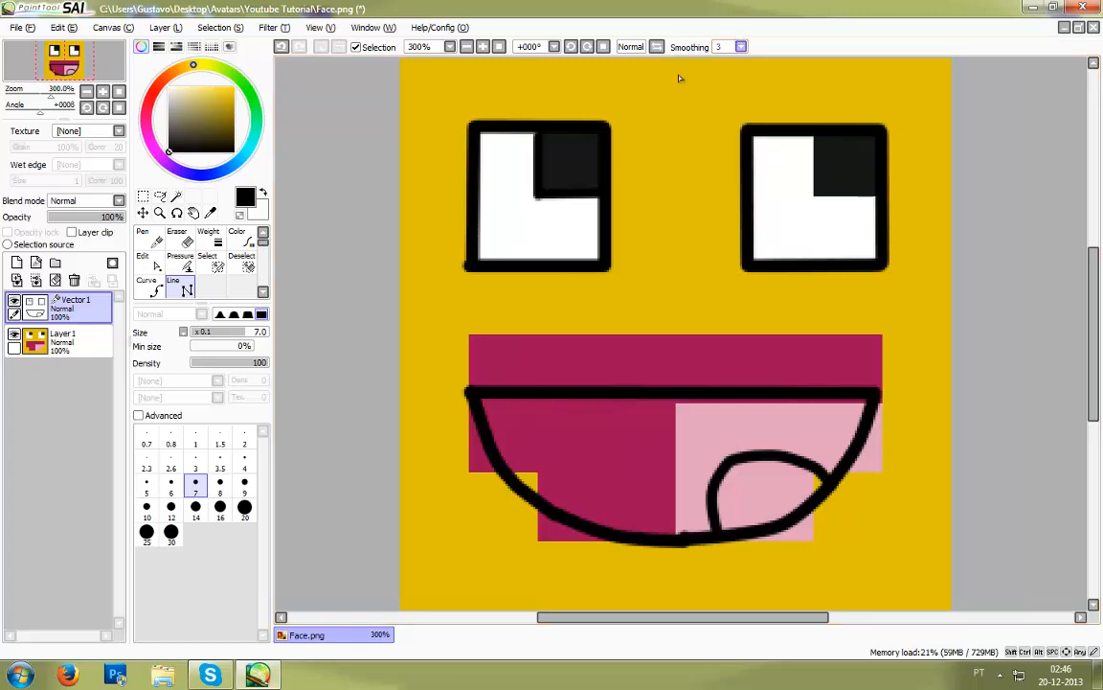
Step: Trace the left and lower edges of the right eye's pupil square with straight size 5 lines
click(146, 487)
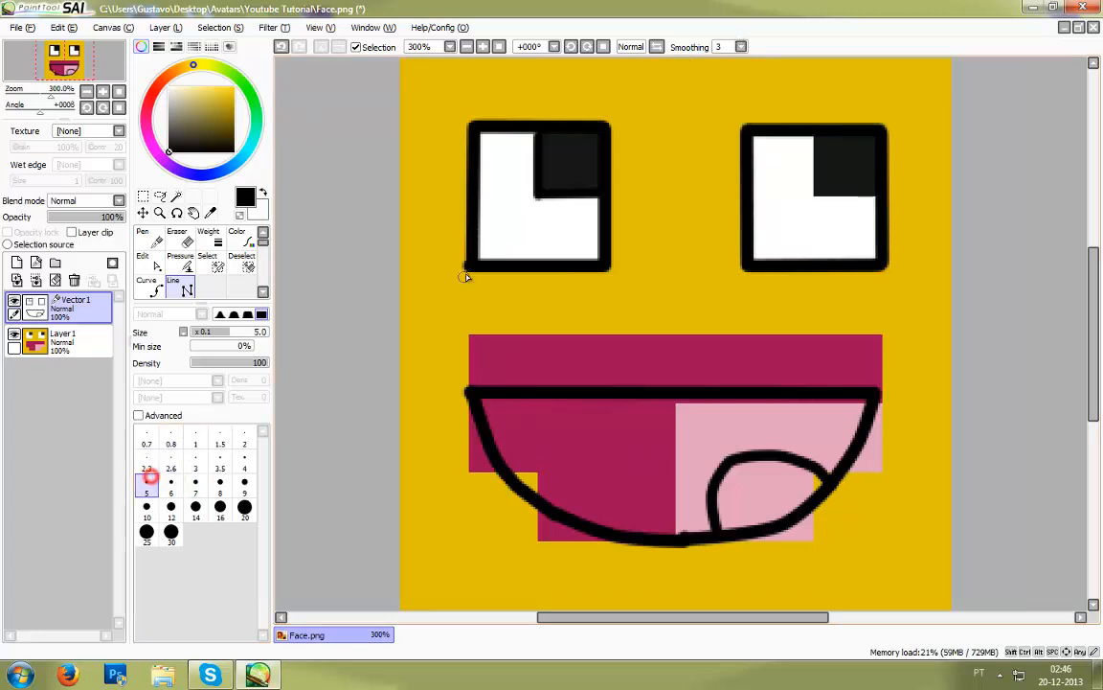
click(814, 197)
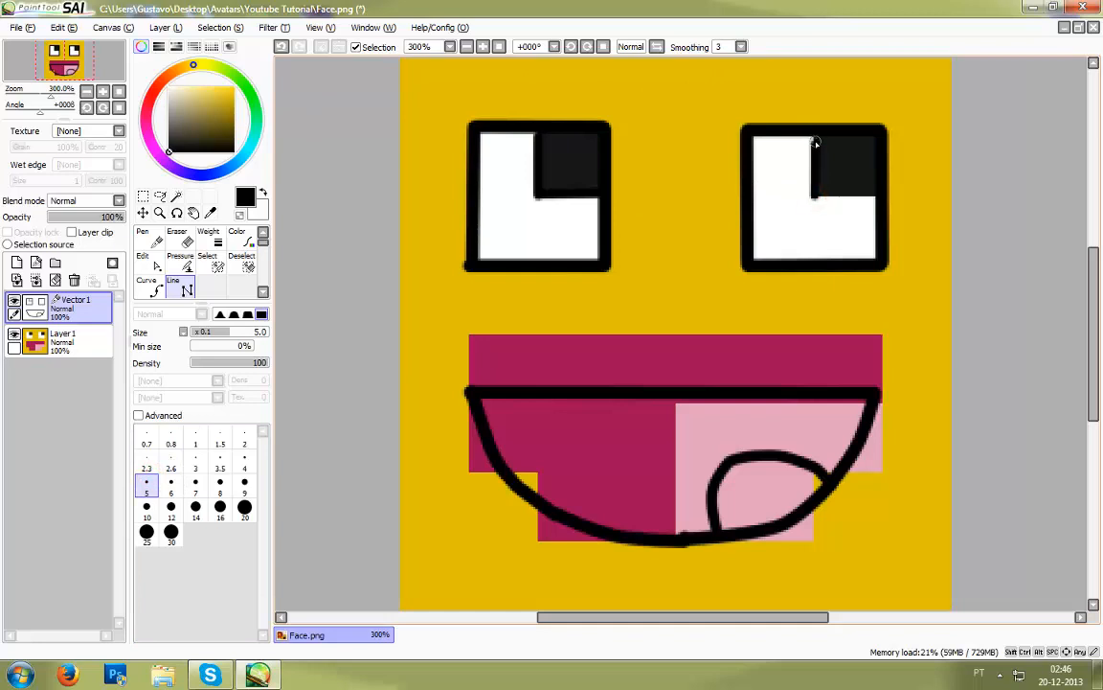
click(816, 133)
click(881, 198)
key(Return)
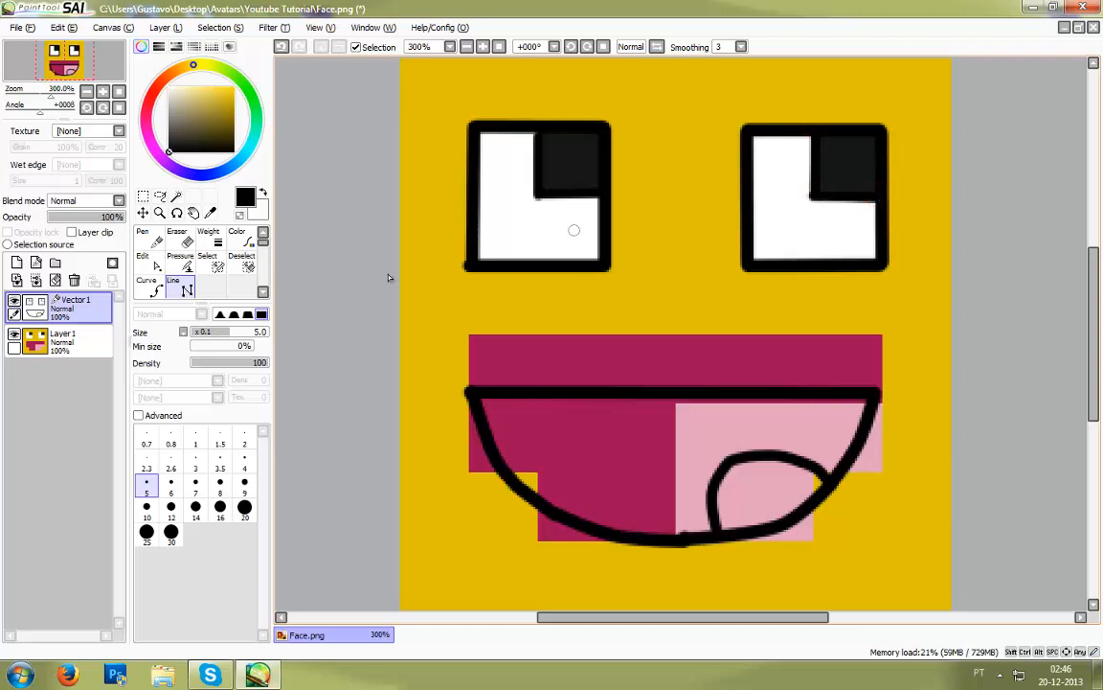
Step: Erase the uneven joint at the mouth's bottom center and bridge the gap with a straight size 7 line
click(14, 336)
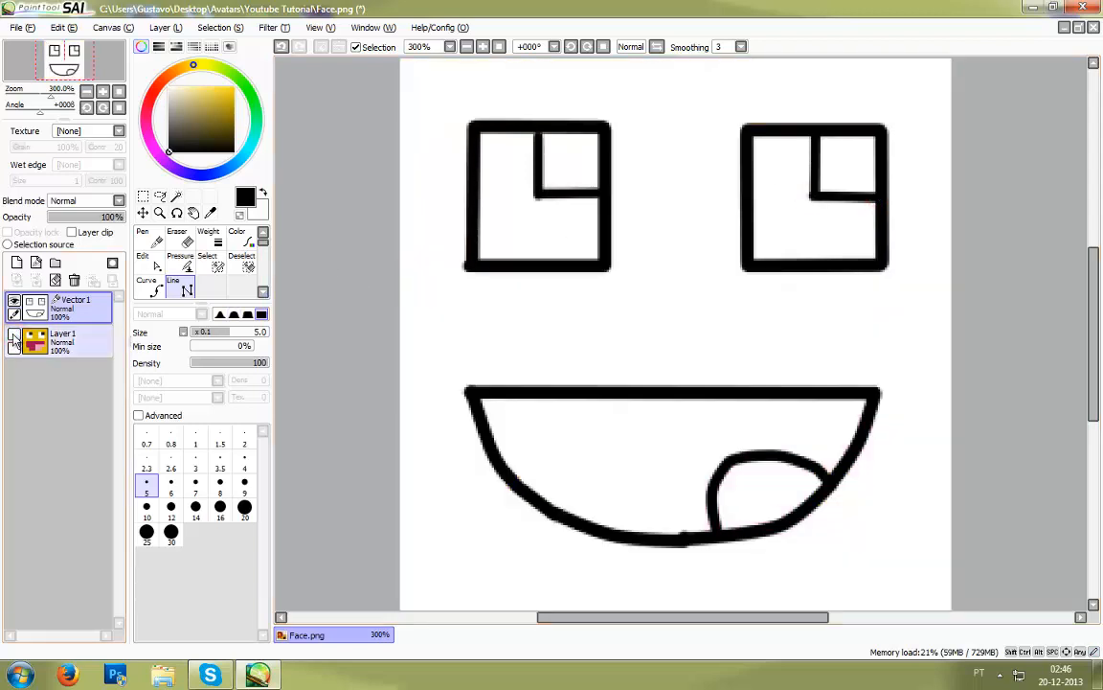
click(14, 337)
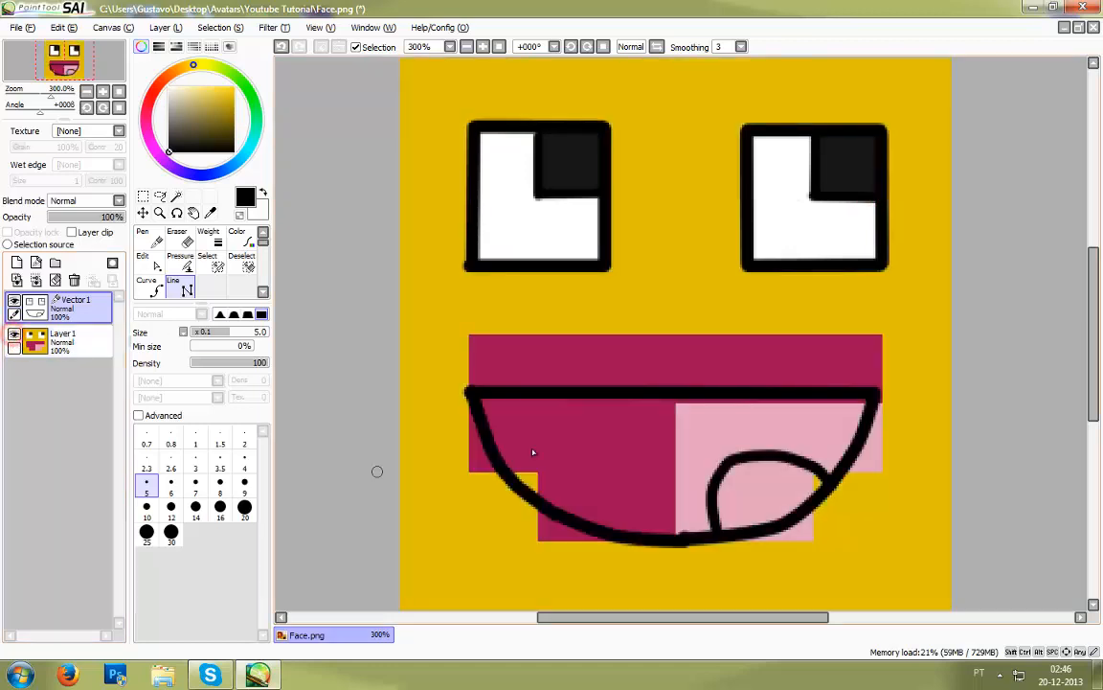
click(179, 238)
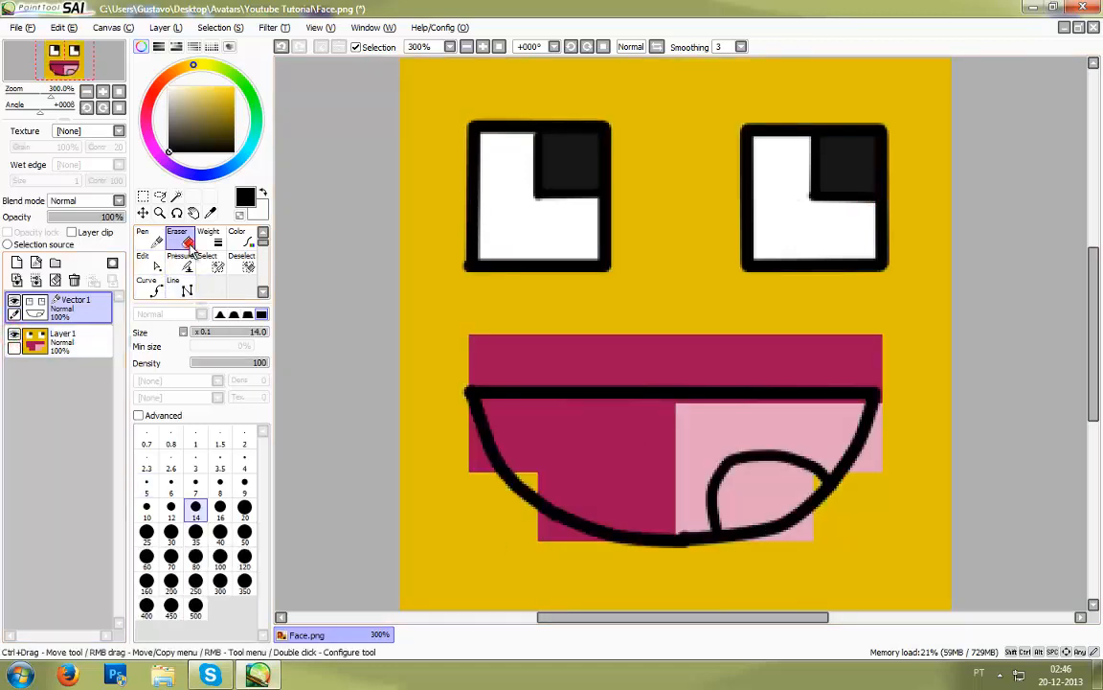
click(686, 542)
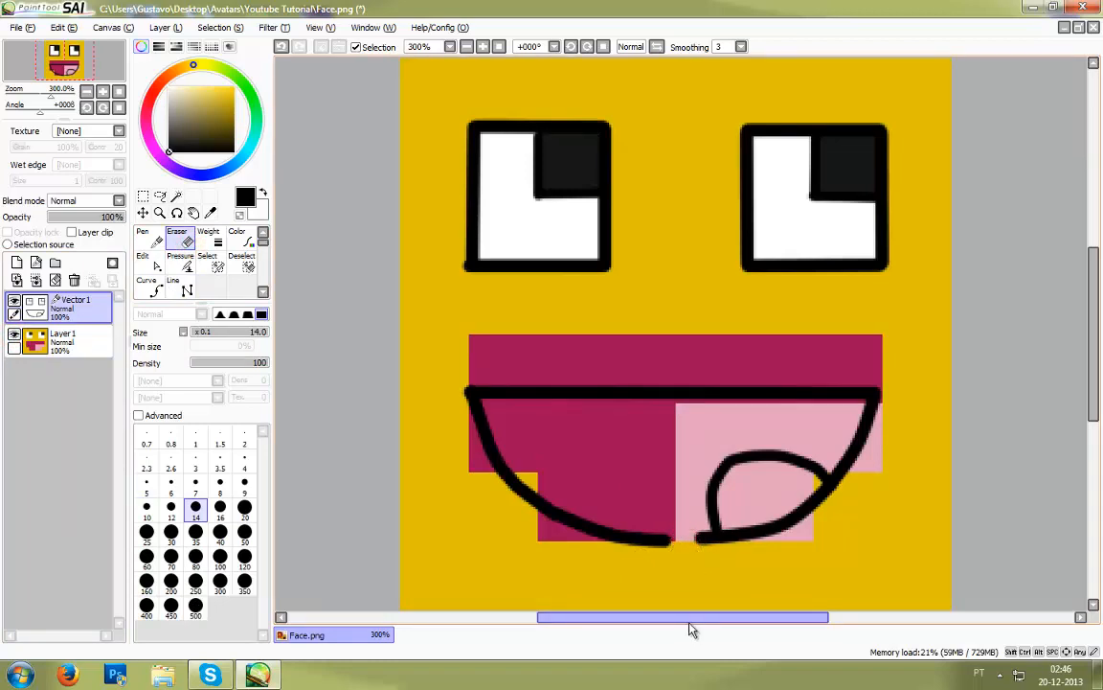
click(178, 286)
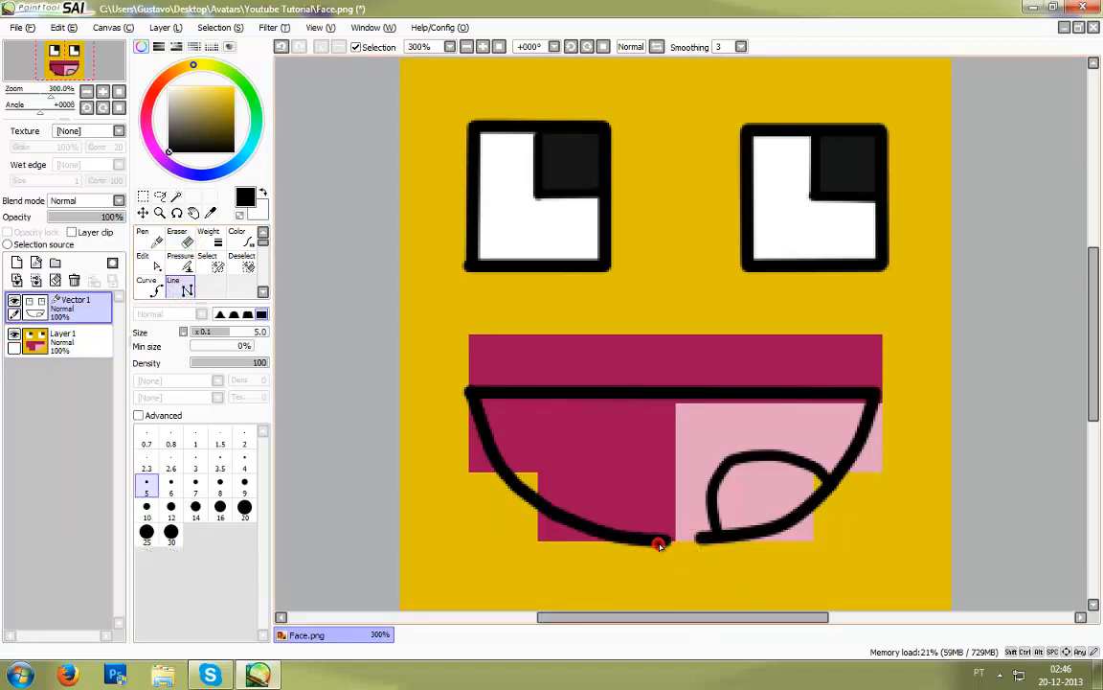
click(705, 542)
click(195, 487)
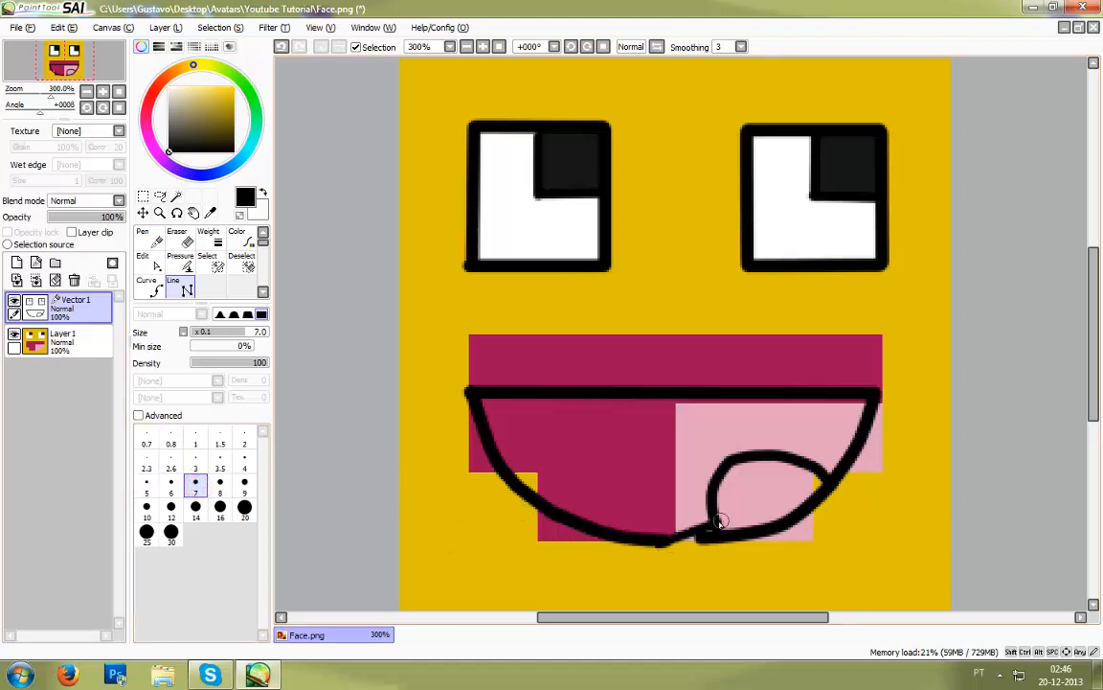
click(660, 542)
click(707, 539)
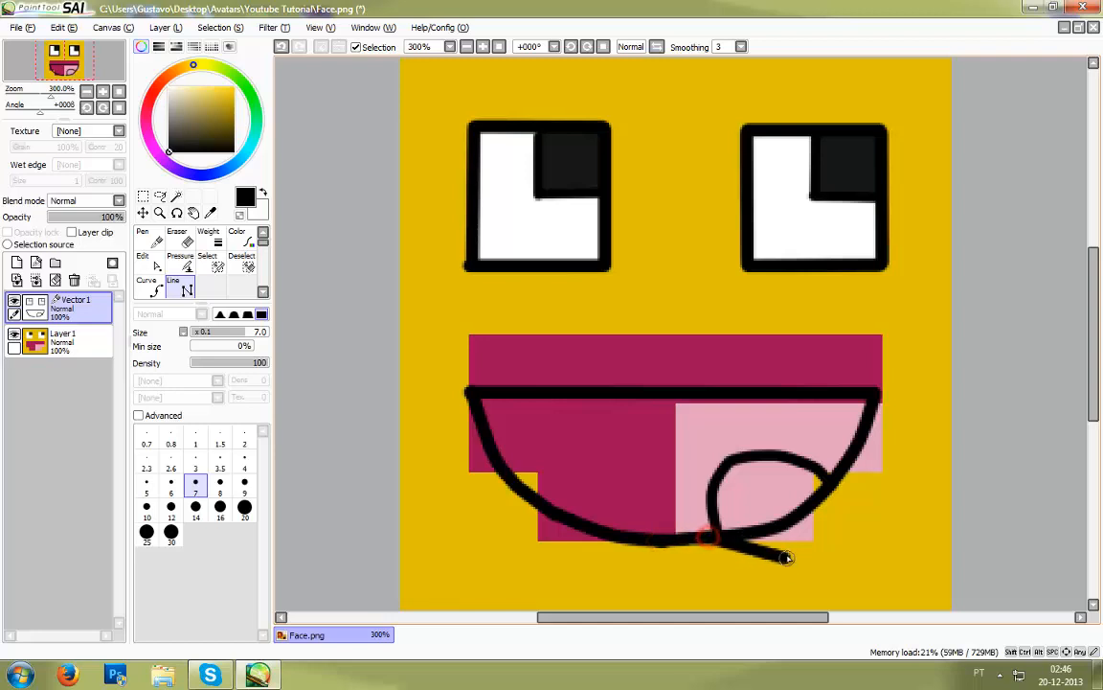
key(Escape)
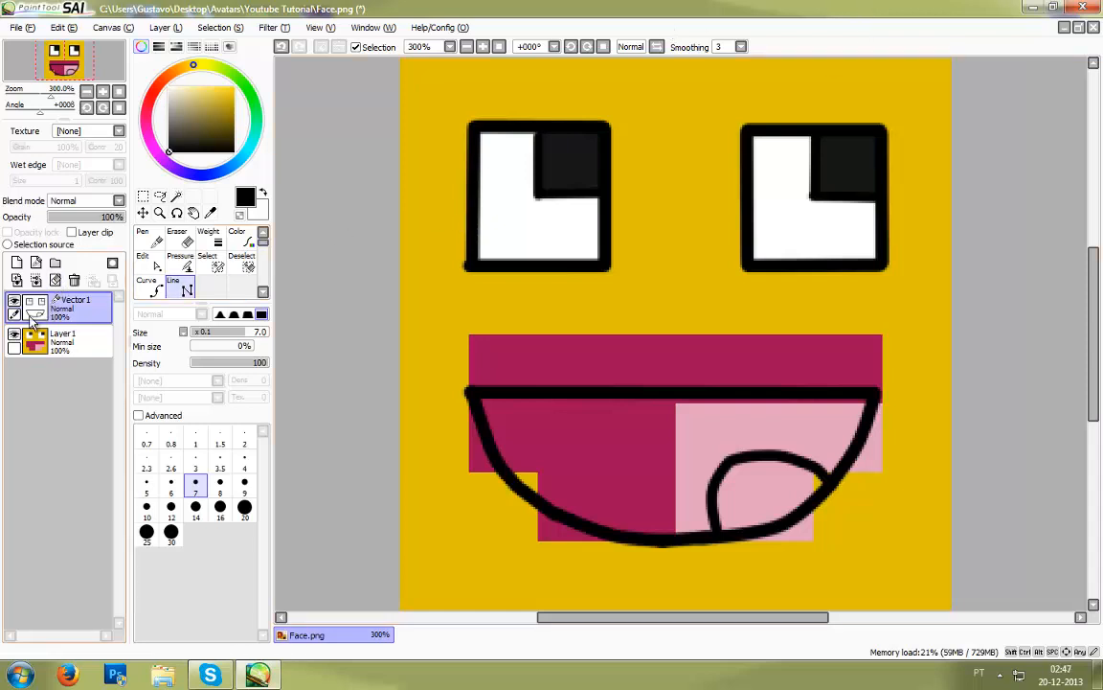
Step: Toggle the visibility of Layer1 to examine the linework with and without the reference face
click(13, 335)
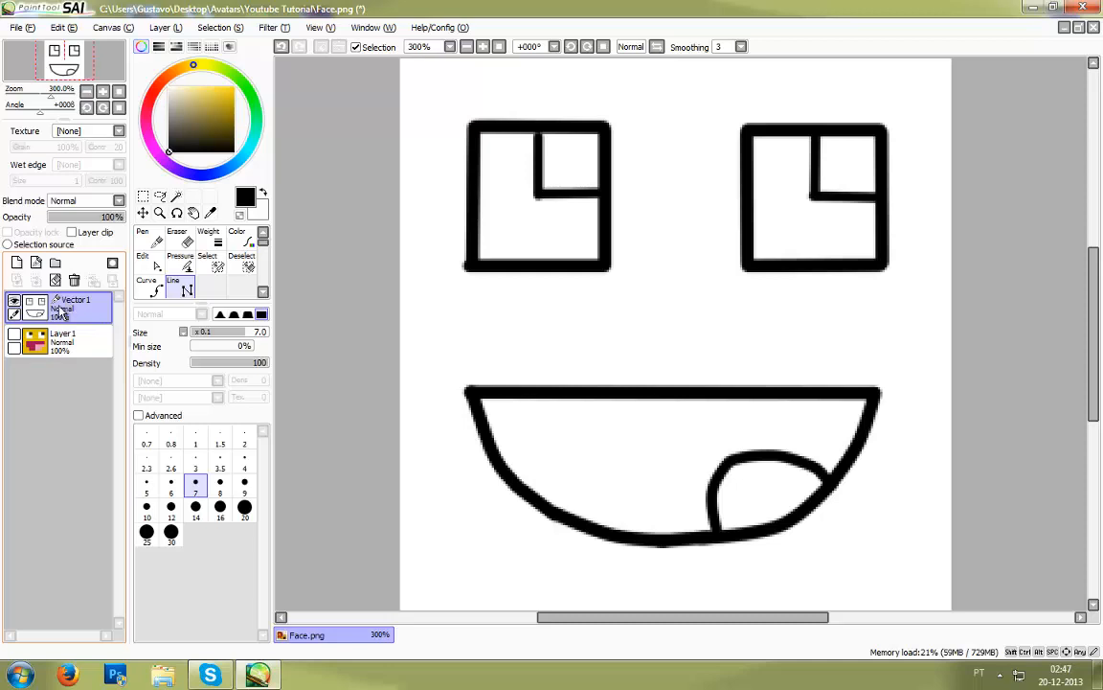
click(13, 335)
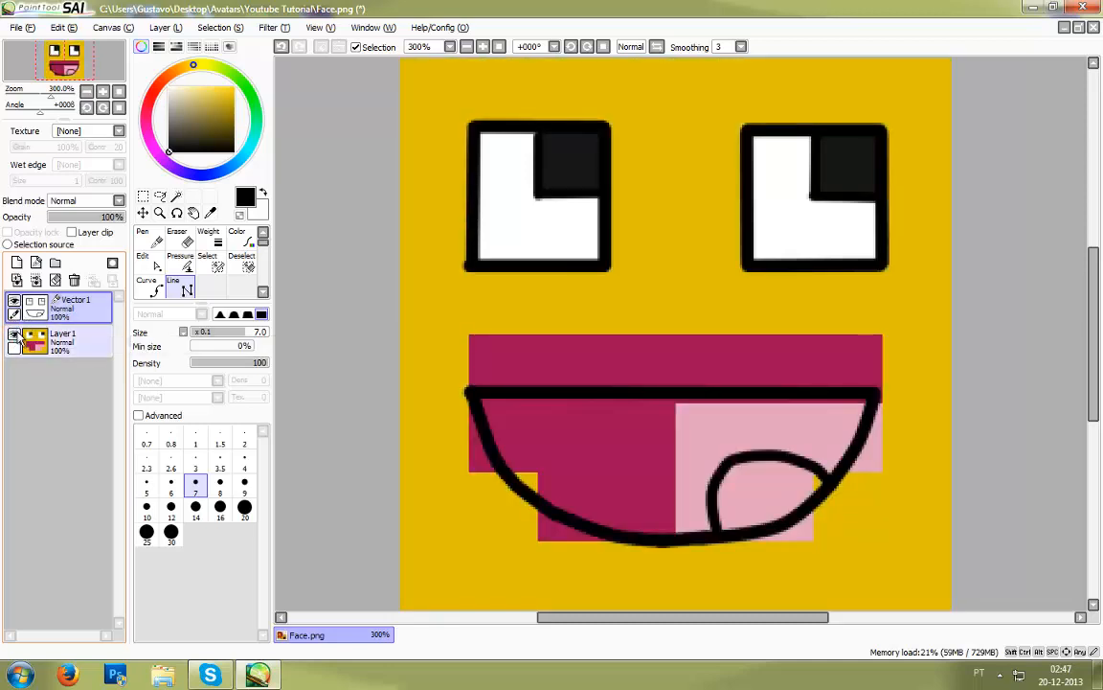
click(14, 335)
click(14, 335)
click(14, 335)
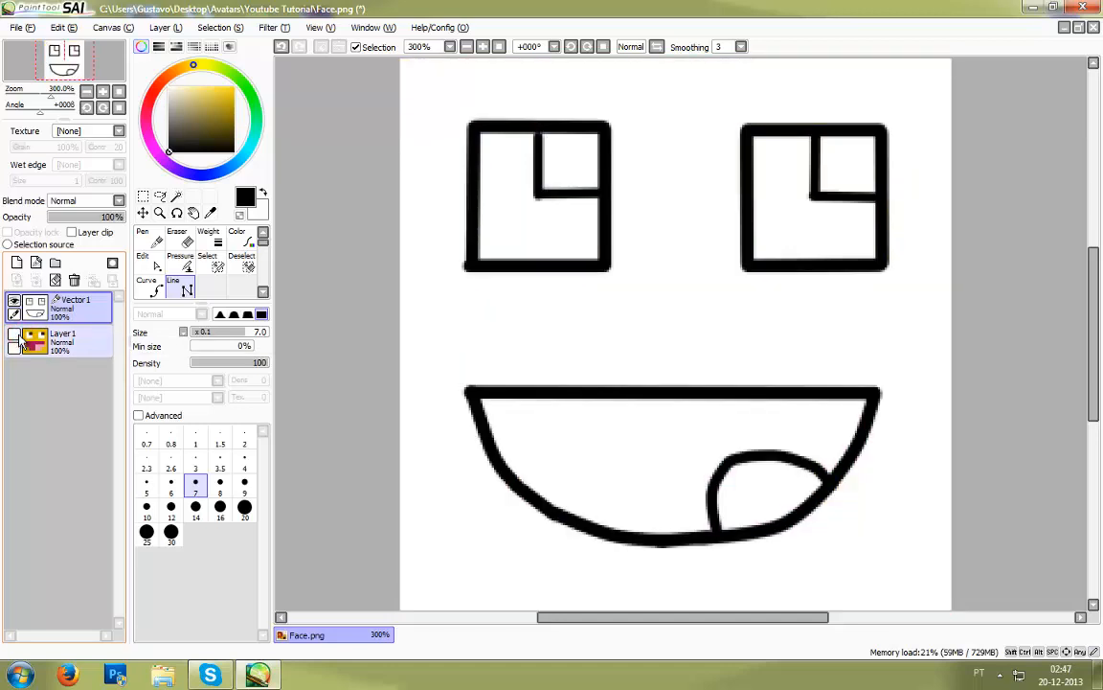
click(14, 336)
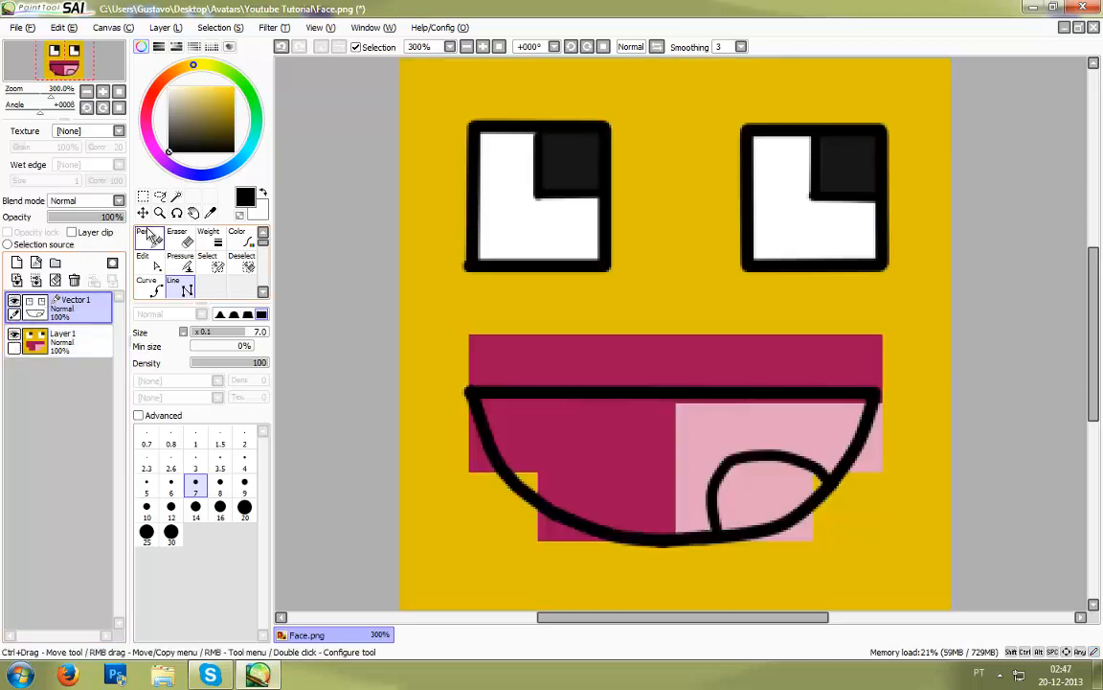
Step: Add a new linework layer and place it between the Vector1 outlines and the Layer1 face image
click(36, 264)
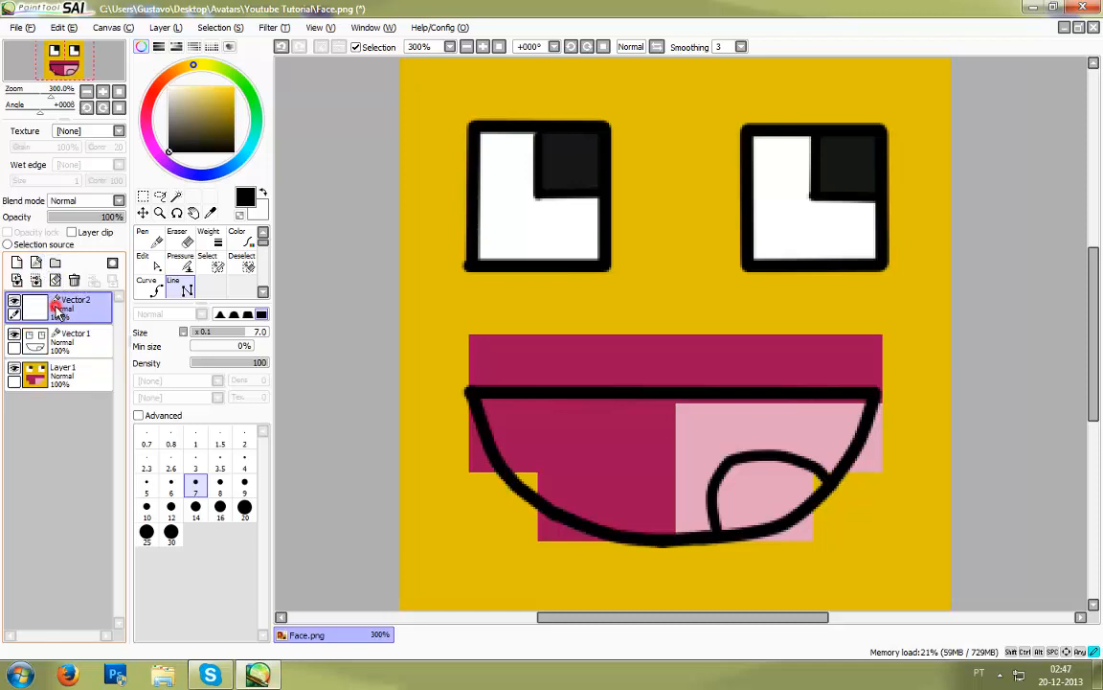
drag(58, 304, 67, 373)
click(94, 307)
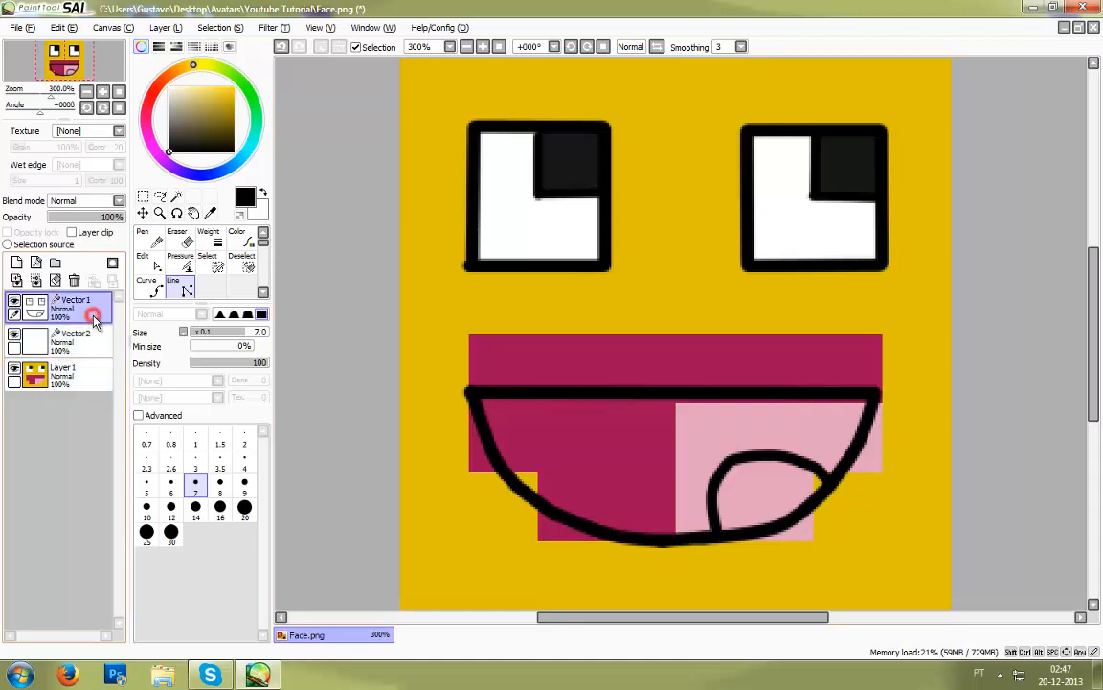
click(77, 346)
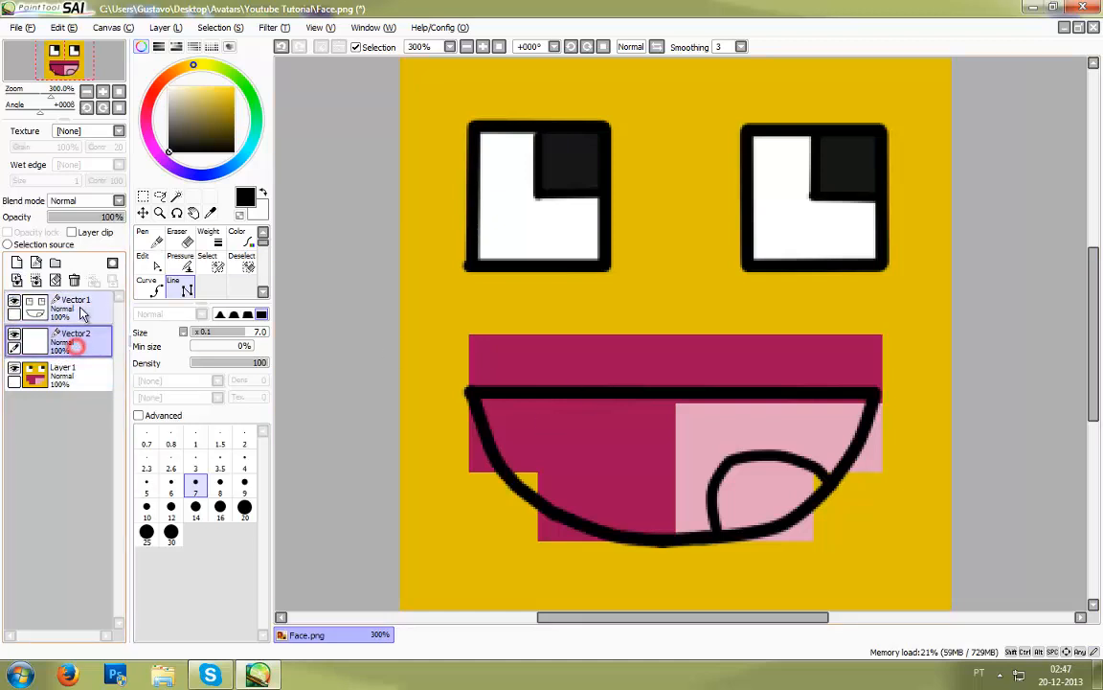
Step: Hide the Layer1 face image and activate the Magic Wand on the Vector1 outlines
click(81, 311)
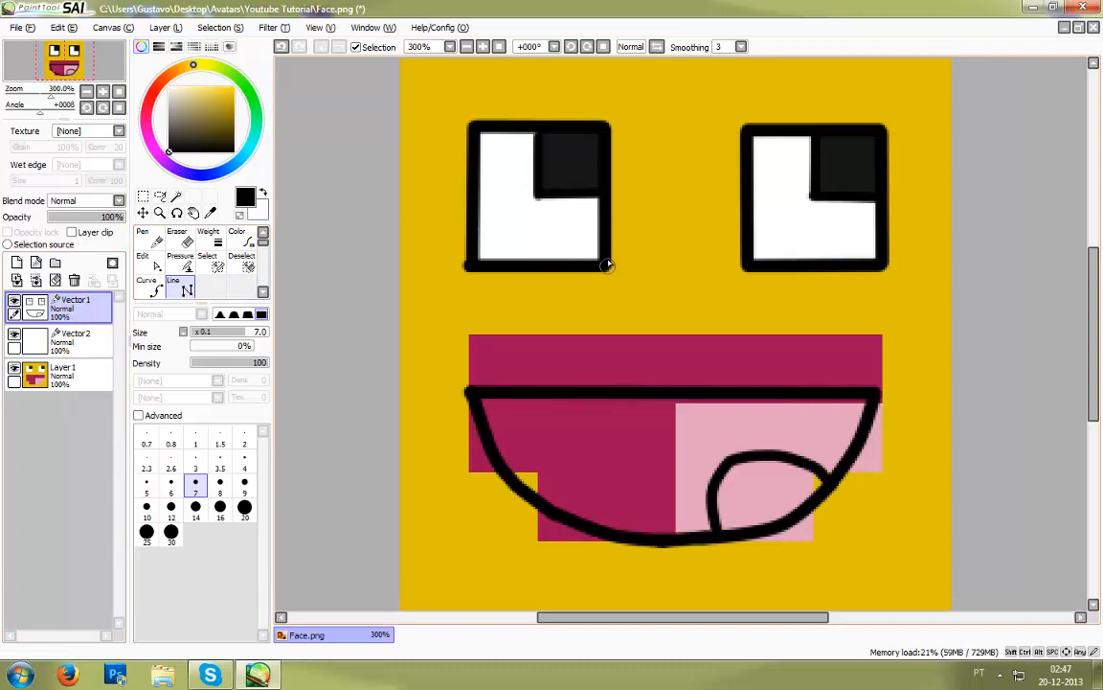
click(13, 370)
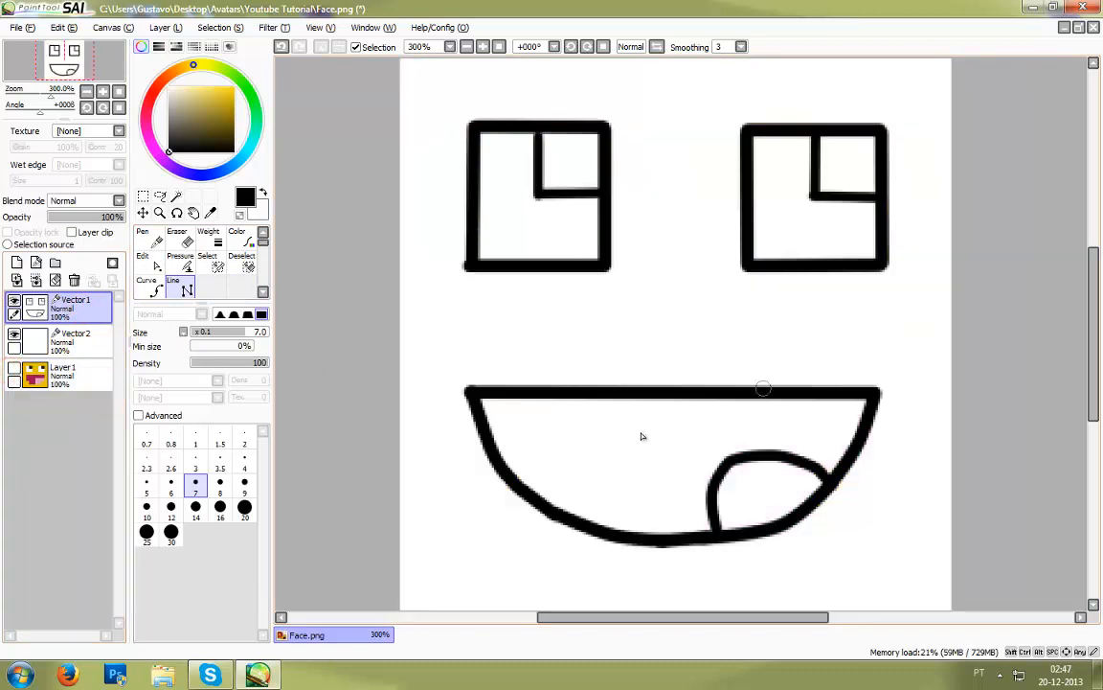
click(177, 197)
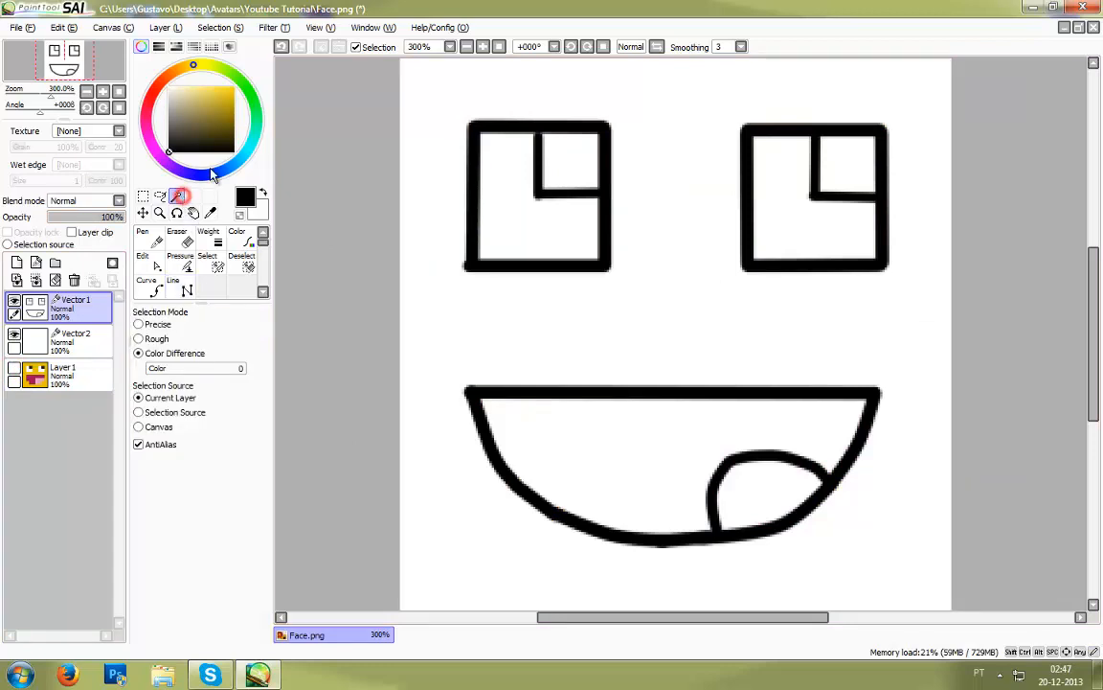
click(471, 266)
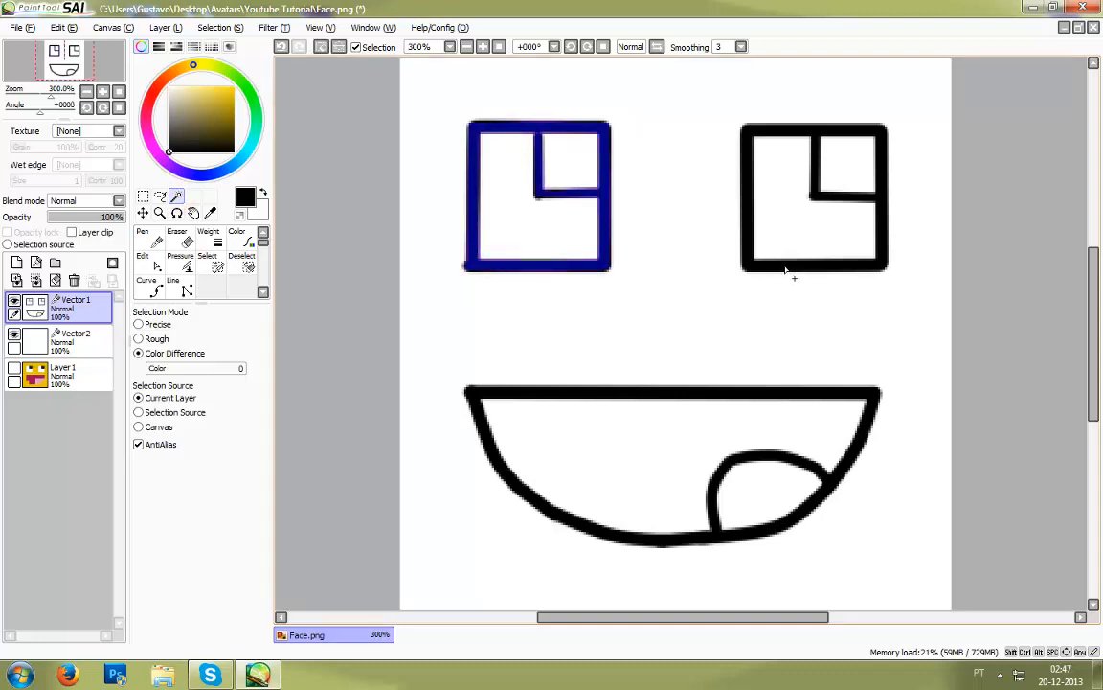
click(708, 272)
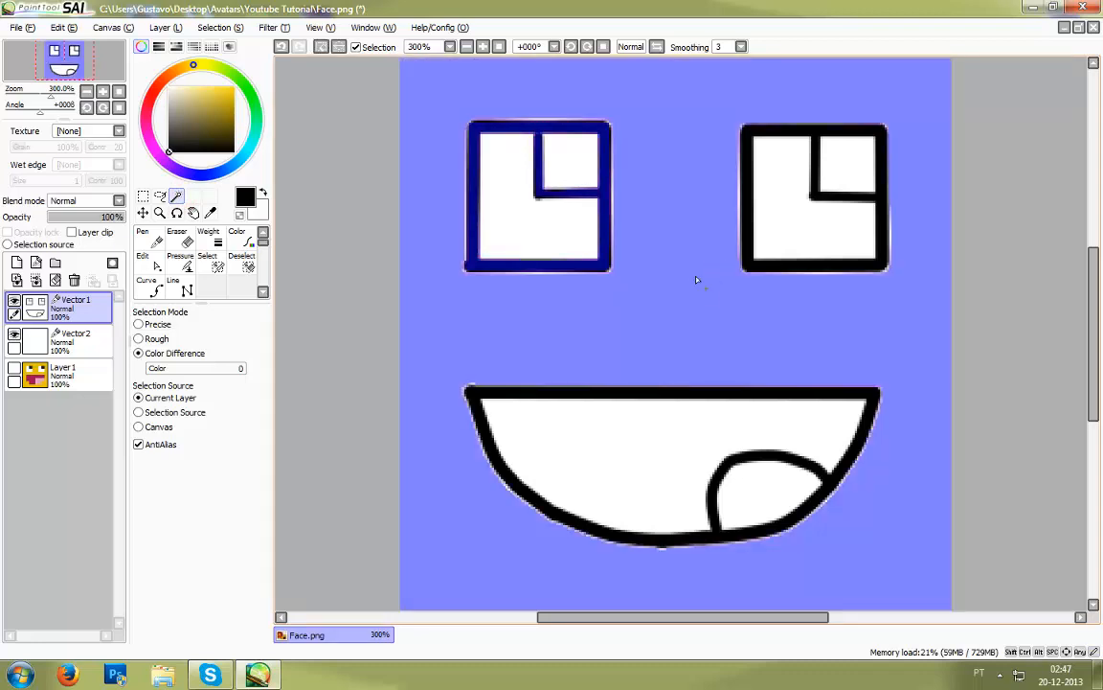
key(ctrl+z)
key(ctrl+z)
Step: Select the background around the eyes and mouth on Vector1, and sample the face's yellow from the displayed Layer1 image
click(682, 302)
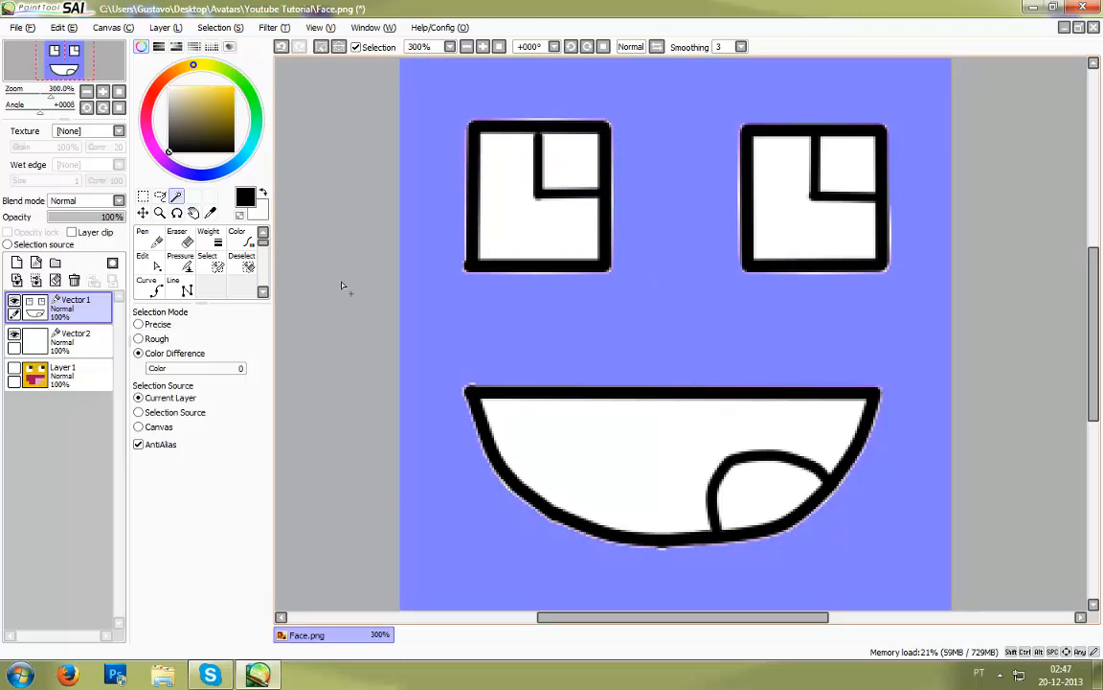
click(182, 261)
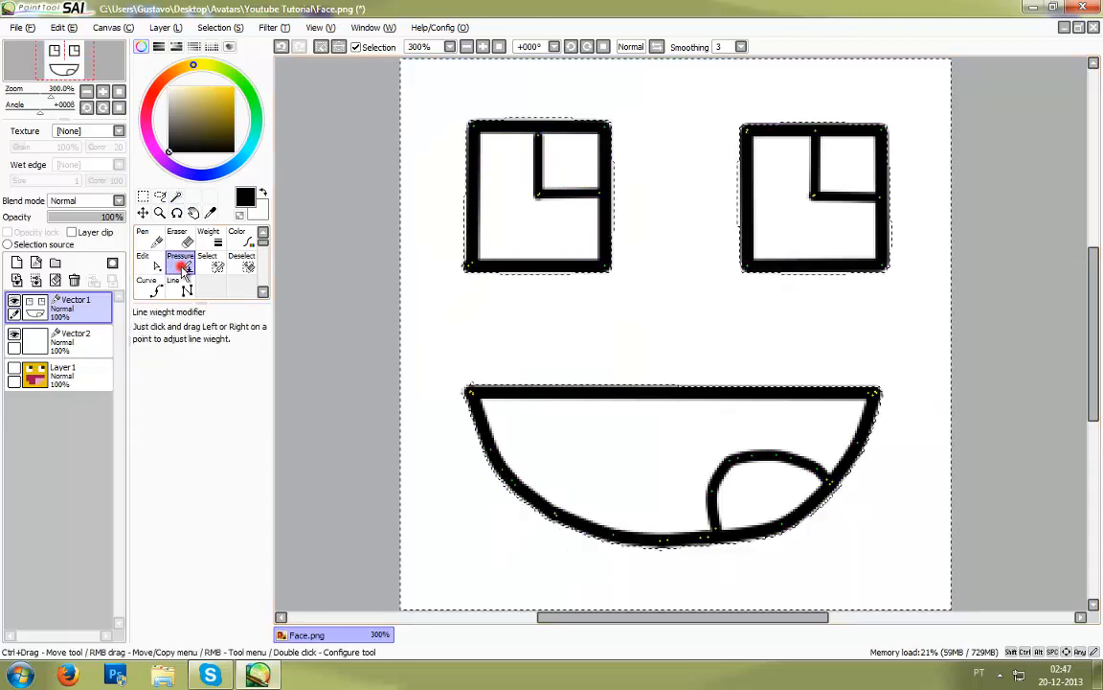
click(87, 342)
click(87, 372)
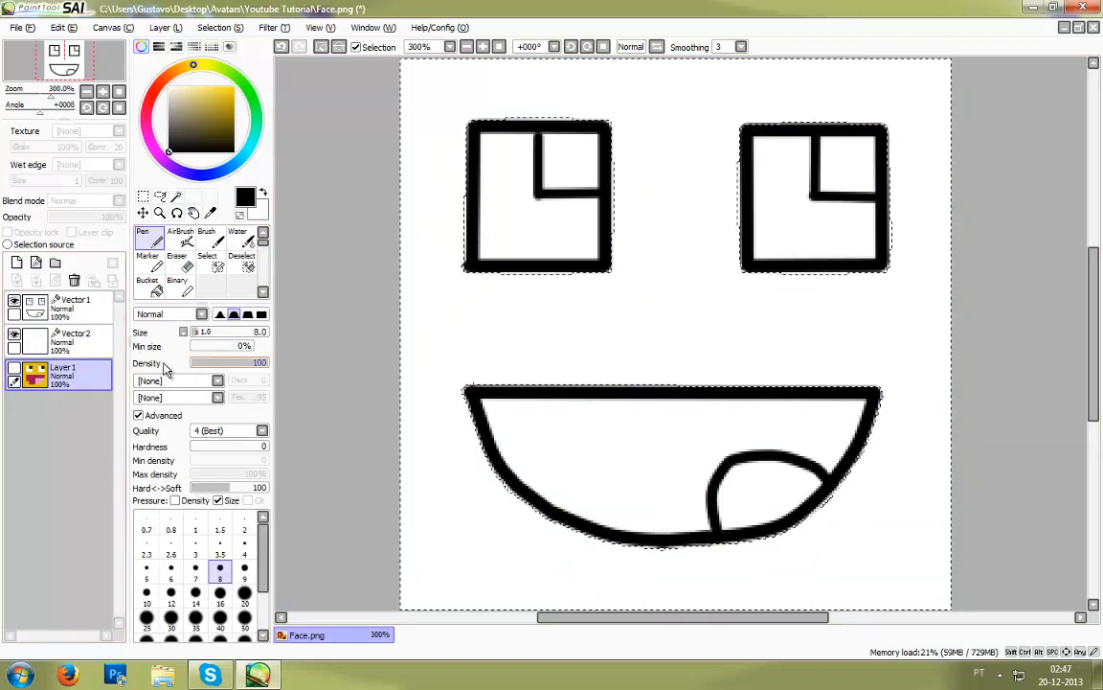
click(15, 369)
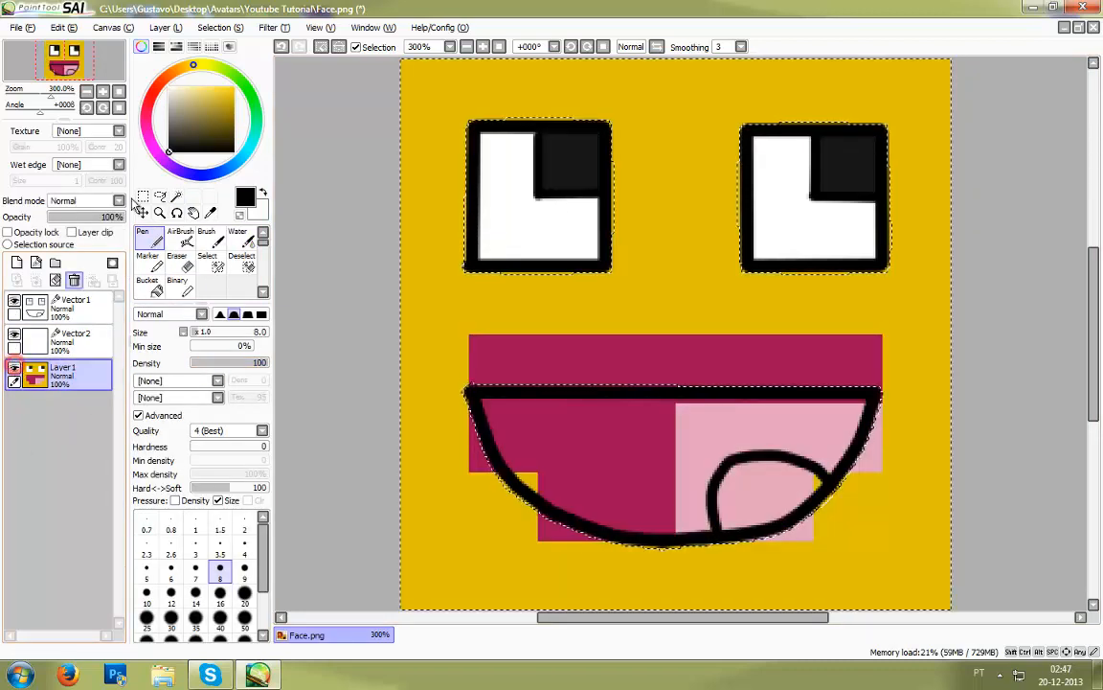
click(212, 213)
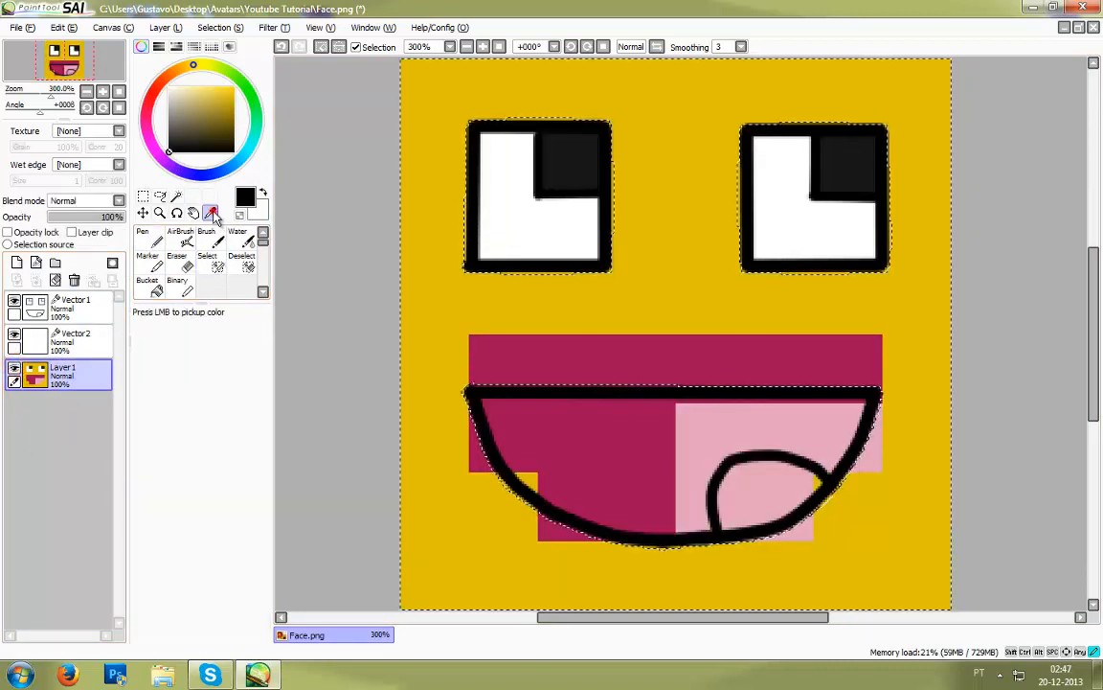
click(634, 300)
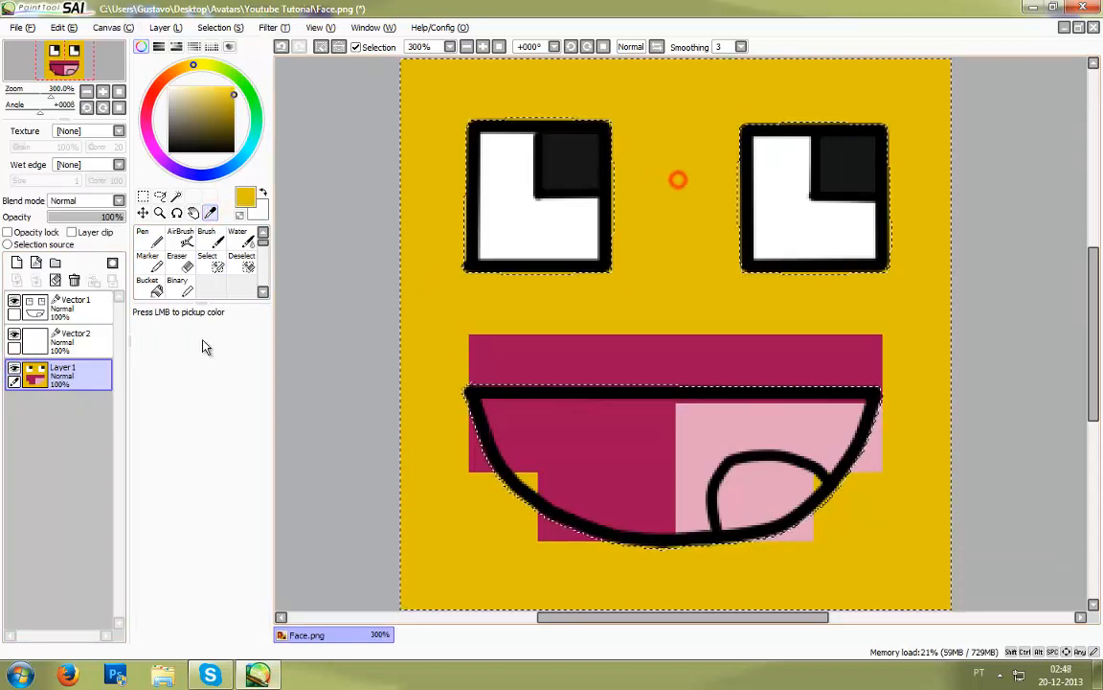
Step: With Layer1 hidden, paint the whole canvas yellow on Vector2 using the size 30 Pen
click(82, 337)
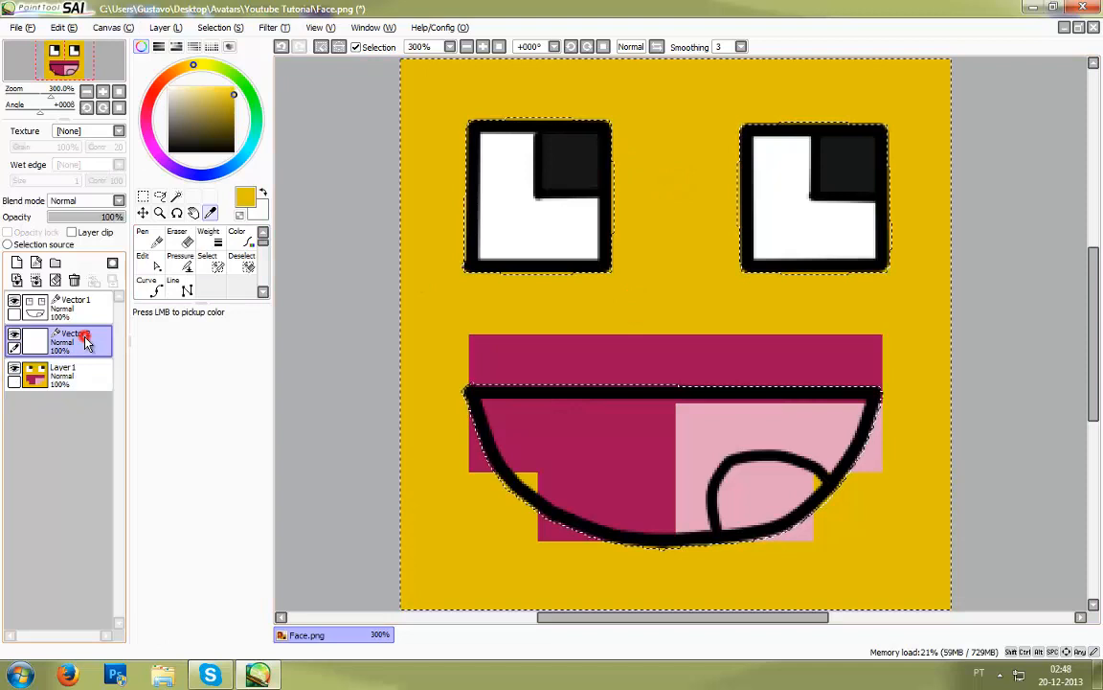
click(14, 372)
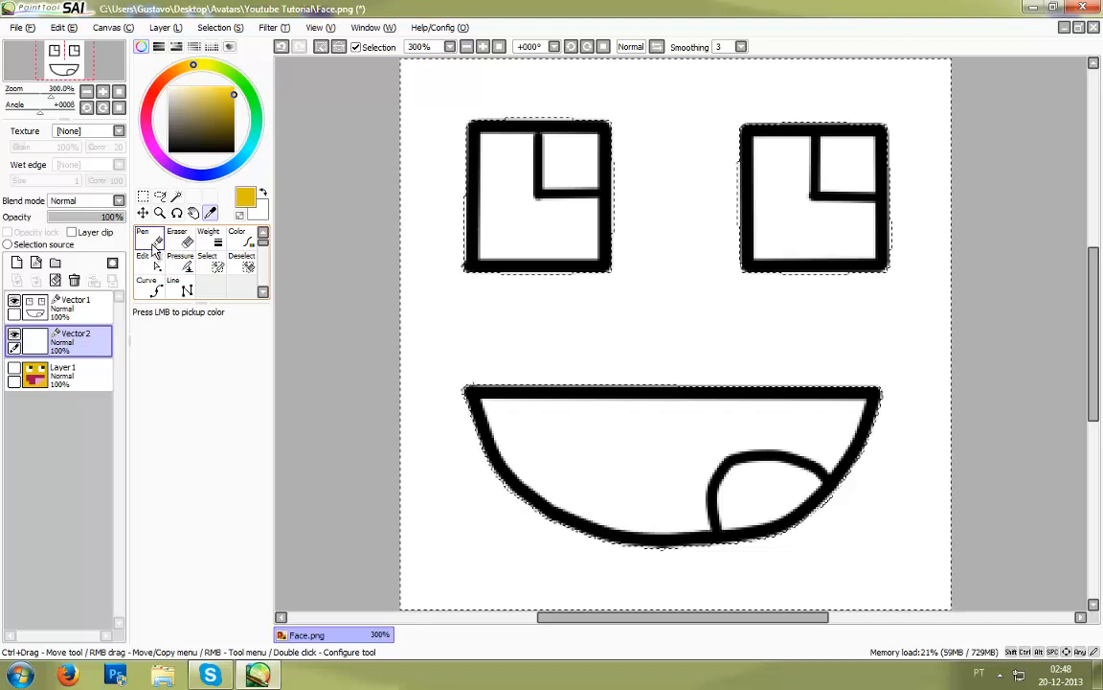
scroll(153, 254, up, 1)
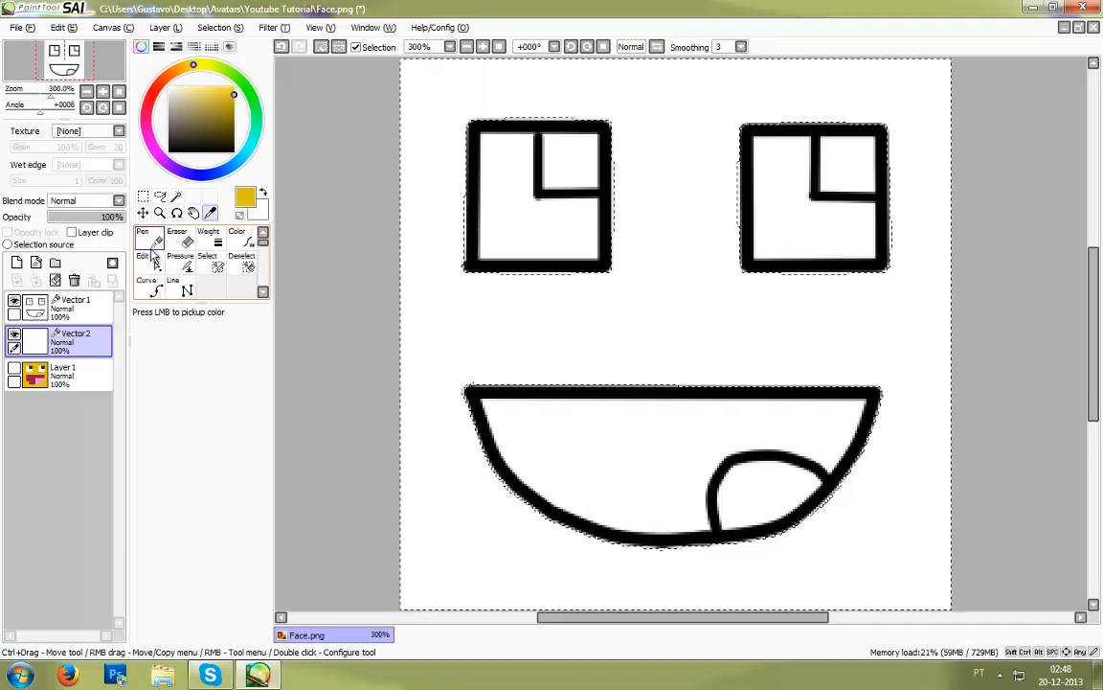
click(150, 240)
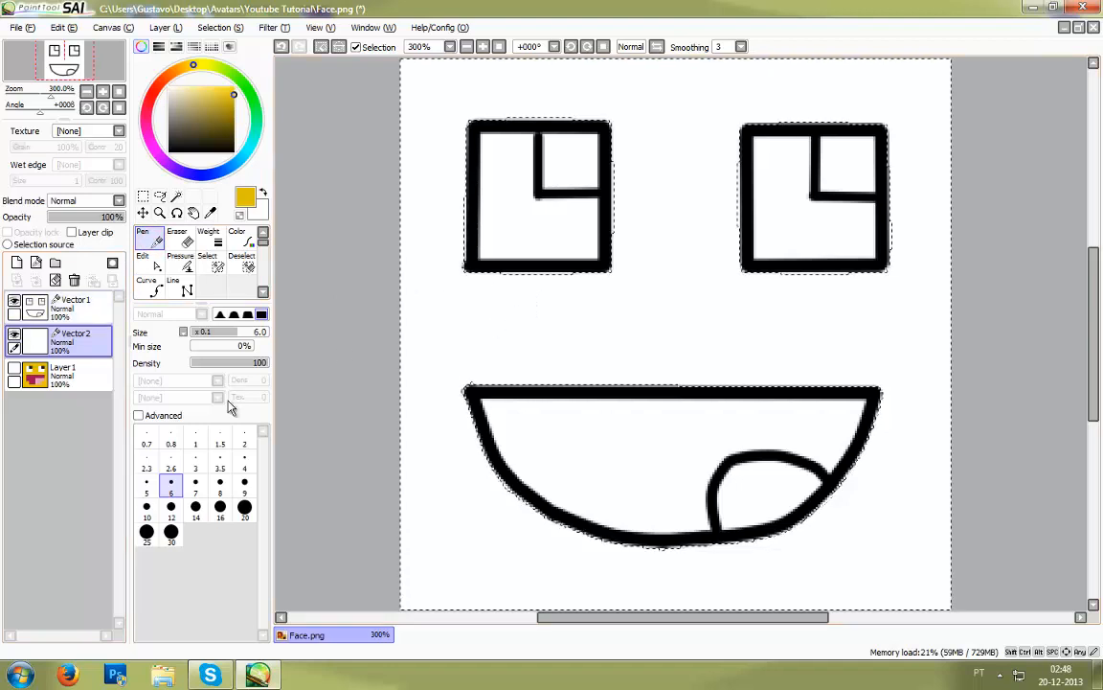
click(171, 533)
mouse_move(428, 380)
mouse_down()
mouse_move(543, 346)
mouse_move(499, 333)
mouse_move(457, 427)
mouse_move(473, 410)
mouse_move(736, 368)
mouse_move(501, 372)
mouse_move(375, 404)
mouse_move(627, 355)
mouse_move(609, 237)
mouse_move(383, 313)
mouse_move(358, 384)
mouse_move(736, 265)
mouse_move(521, 293)
mouse_move(440, 257)
mouse_move(430, 190)
mouse_move(592, 69)
mouse_move(527, 31)
mouse_up()
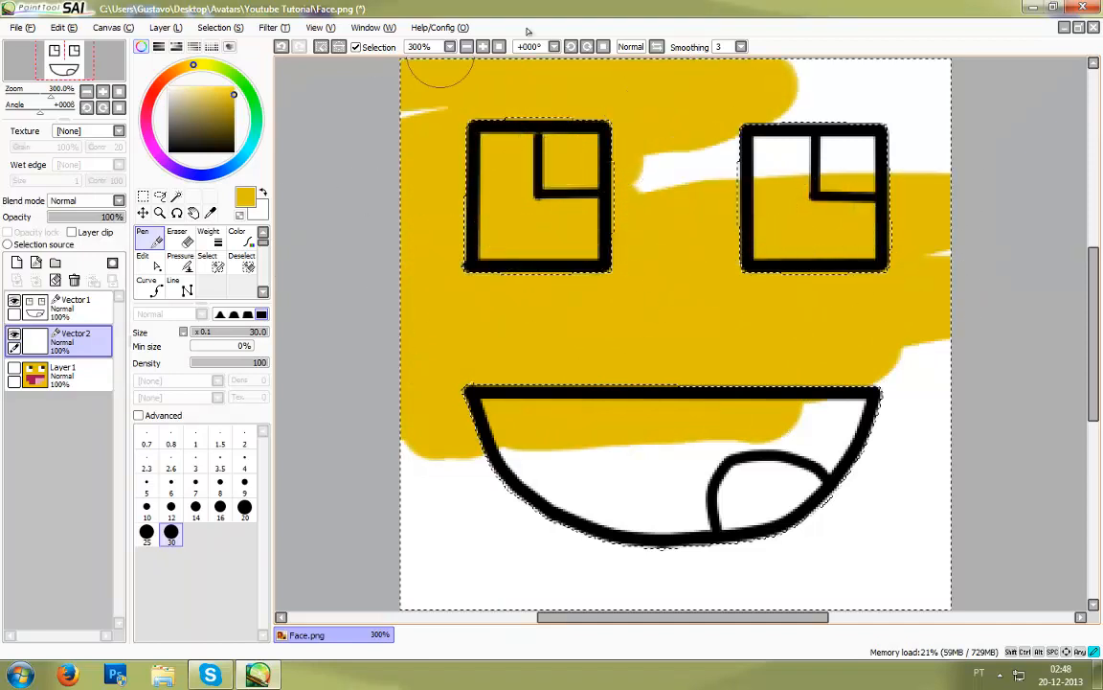
mouse_move(408, 95)
mouse_down()
mouse_move(965, 94)
mouse_move(438, 141)
mouse_up()
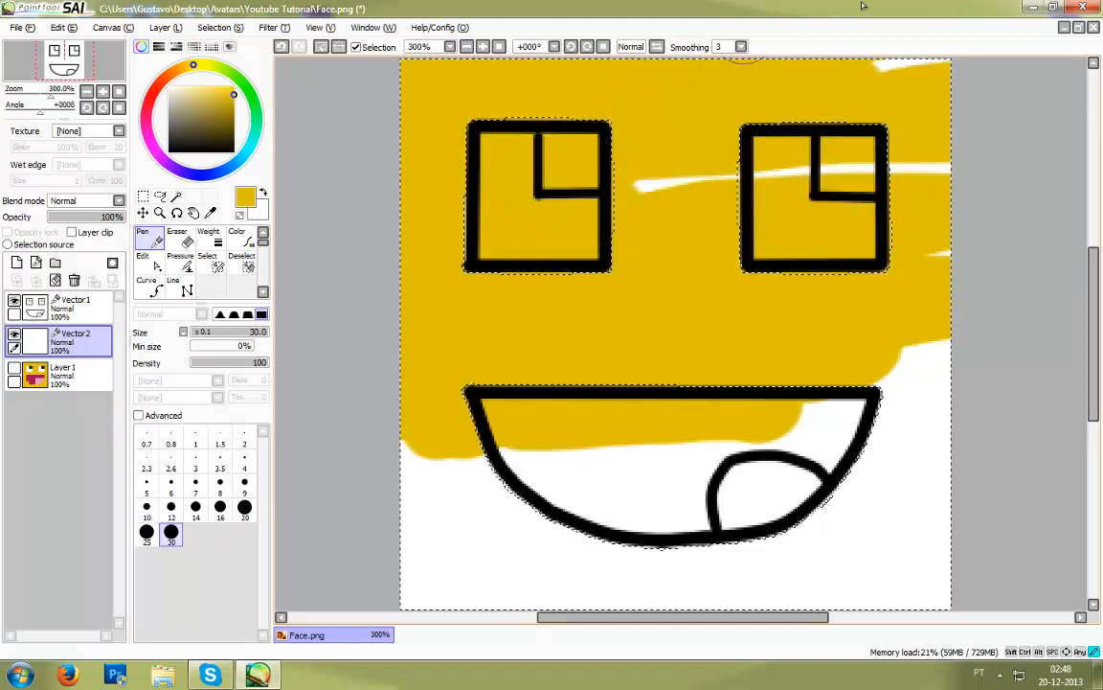
mouse_move(838, 76)
mouse_down()
mouse_move(948, 160)
mouse_move(836, 137)
mouse_move(824, 198)
mouse_up()
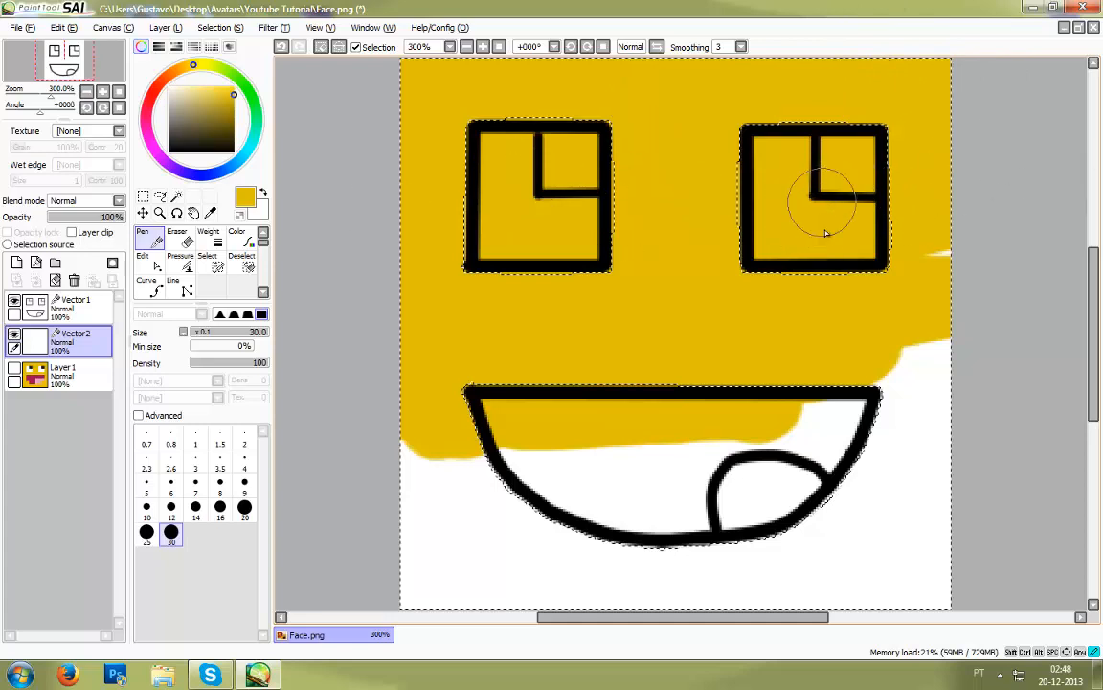
mouse_move(817, 288)
mouse_down()
mouse_move(969, 383)
mouse_move(1097, 369)
mouse_move(1042, 493)
mouse_move(662, 644)
mouse_move(894, 542)
mouse_move(536, 582)
mouse_move(357, 544)
mouse_move(522, 581)
mouse_move(647, 505)
mouse_move(488, 536)
mouse_move(702, 525)
mouse_move(591, 465)
mouse_move(437, 470)
mouse_up()
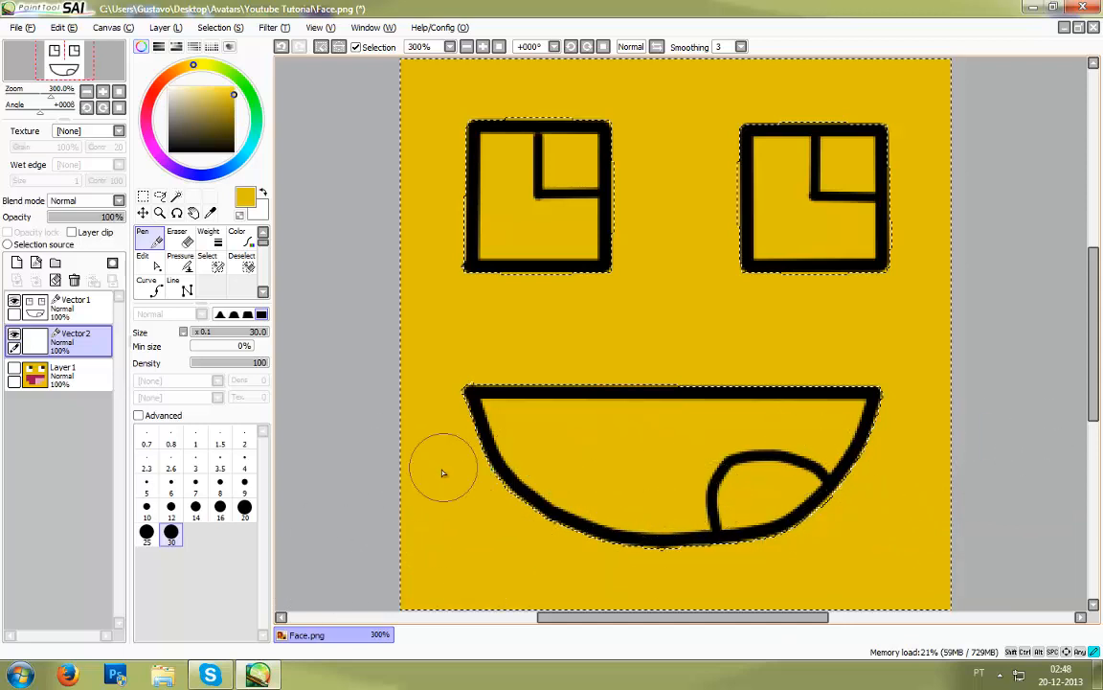
Step: Toggle the visibility of Vector2 and Layer1 to compare the yellow paint with the reference face
scroll(967, 211, down, 1)
scroll(803, 253, up, 1)
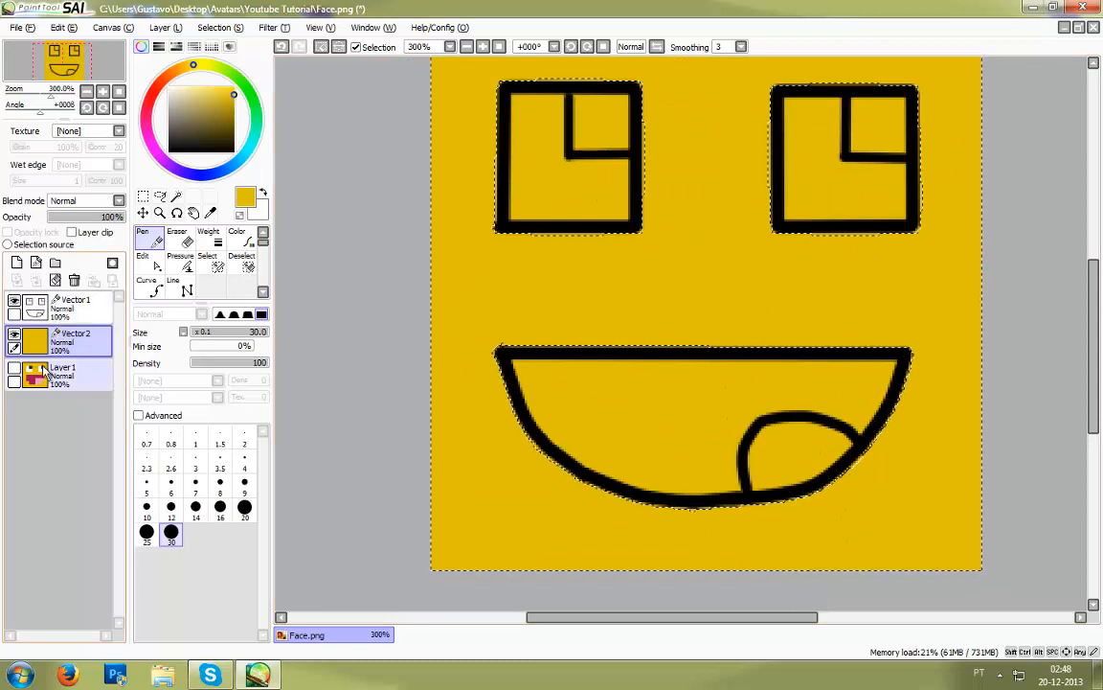
click(13, 337)
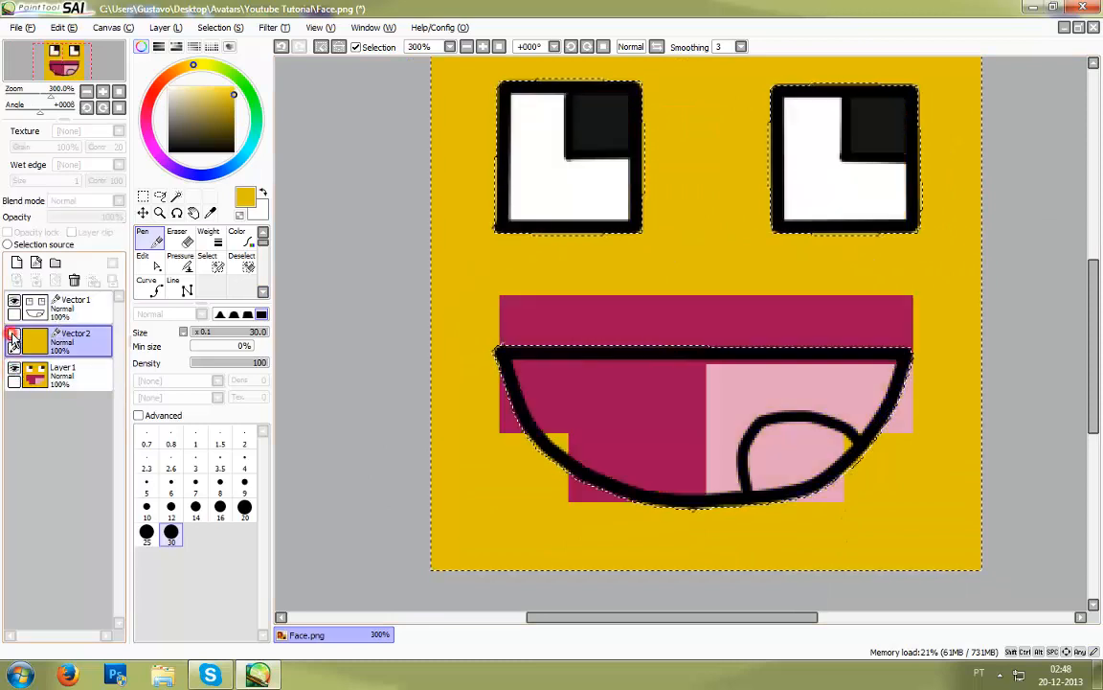
click(13, 337)
click(14, 337)
click(13, 337)
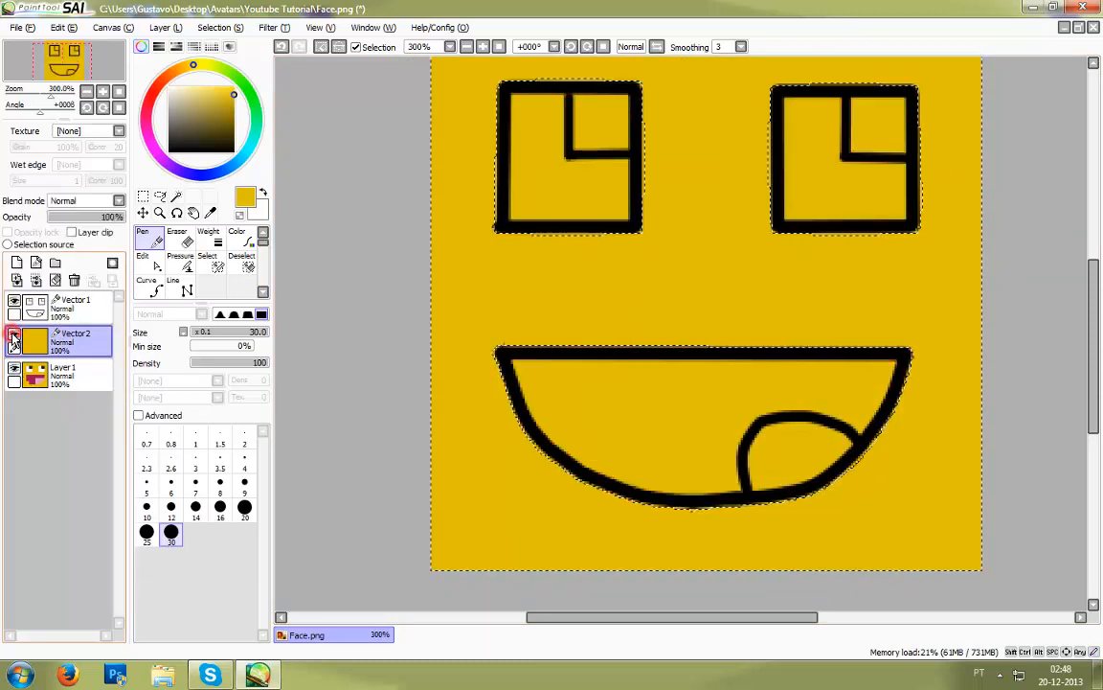
click(13, 337)
click(13, 337)
click(13, 337)
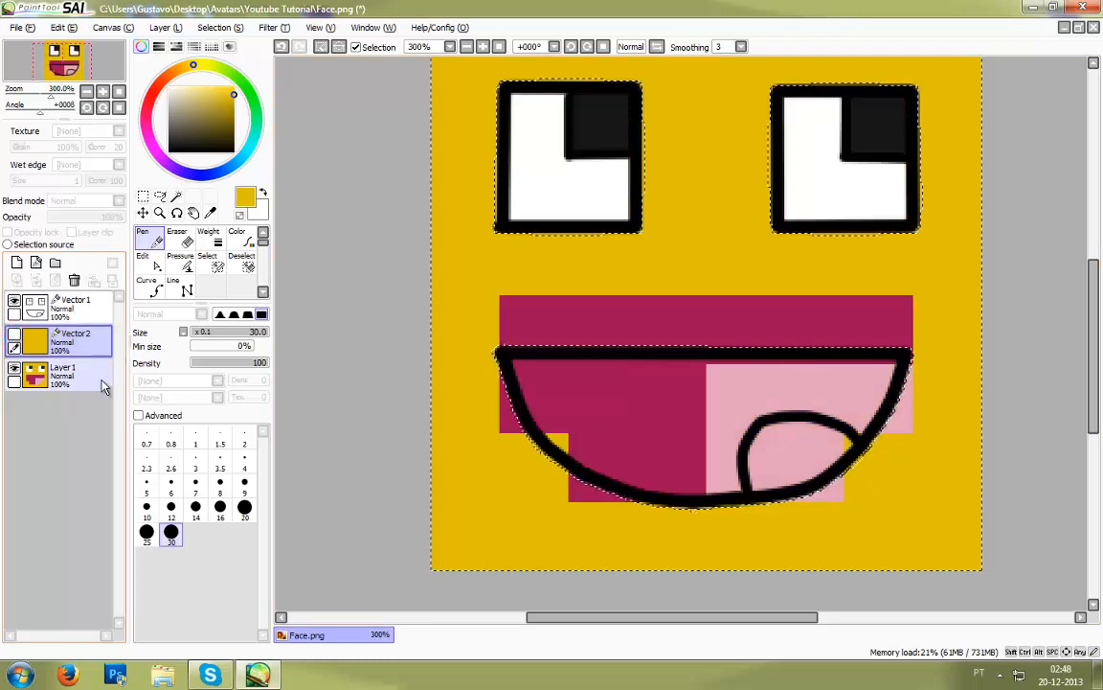
click(14, 369)
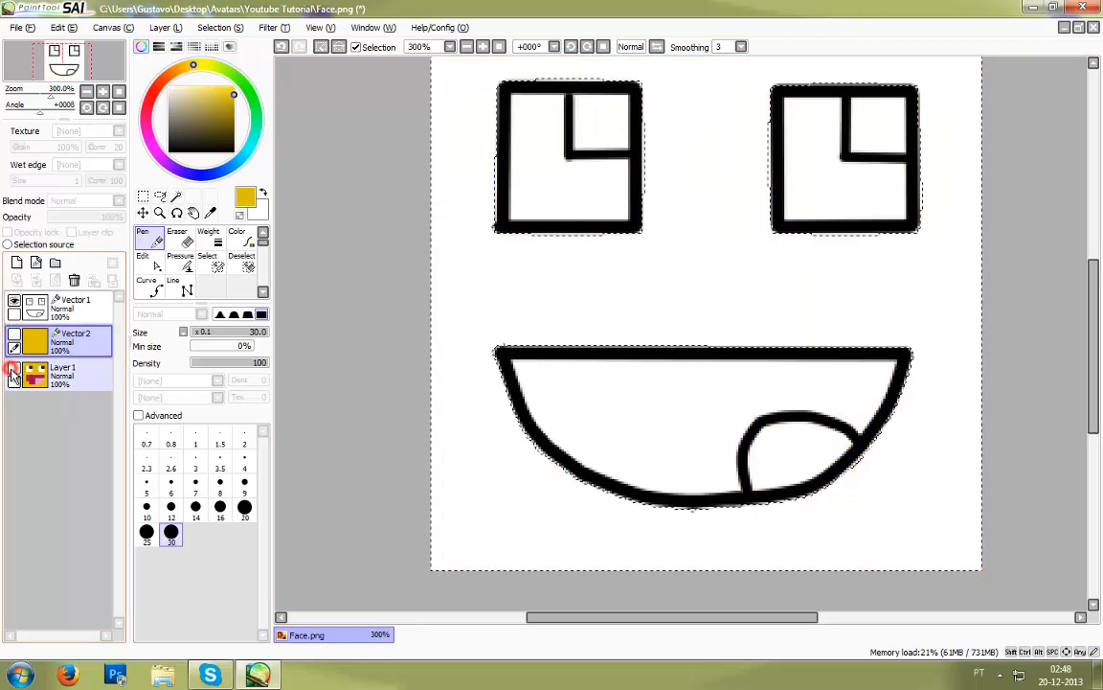
Step: Activate Vector1, show the yellow Vector2 layer and clear the selection
click(19, 307)
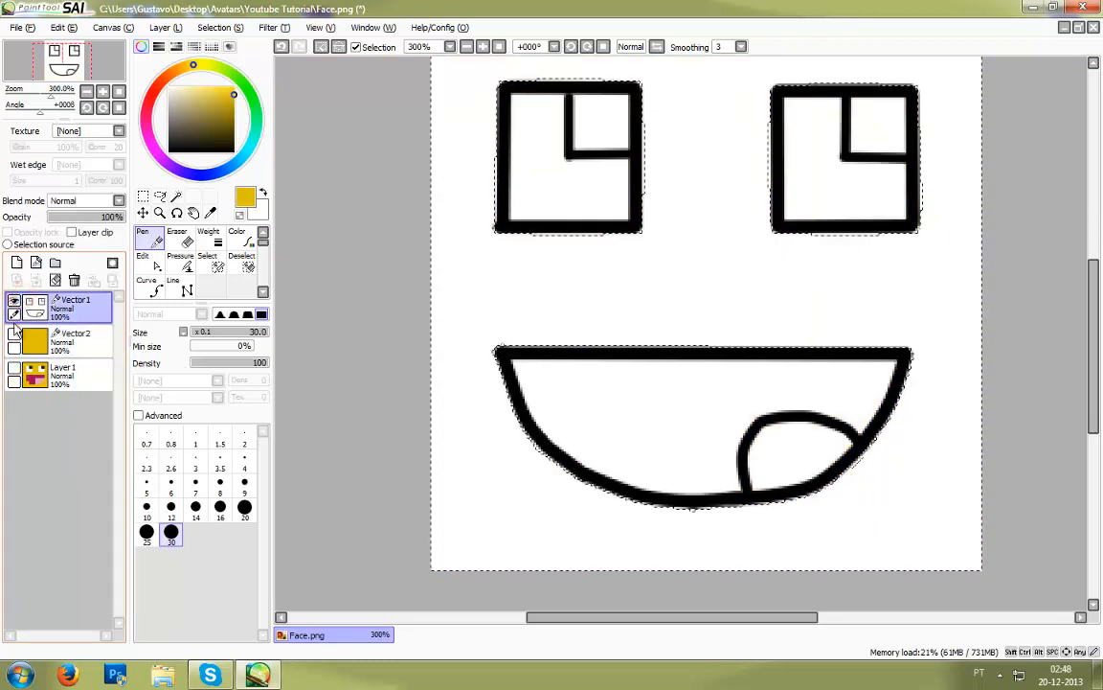
click(14, 335)
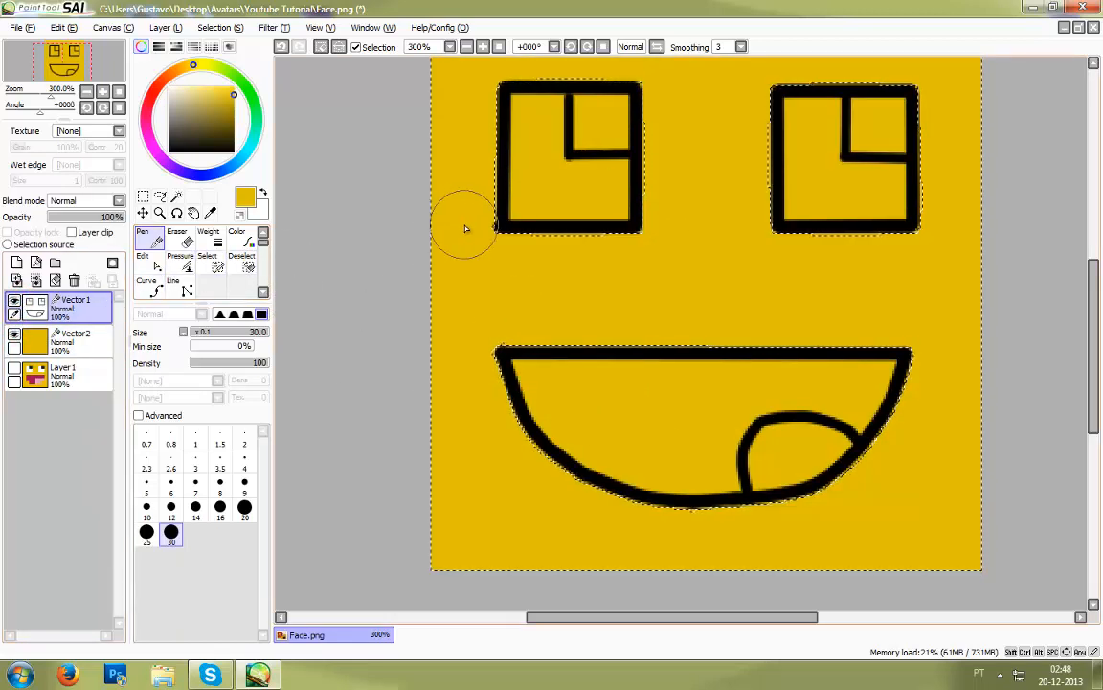
click(226, 31)
click(214, 44)
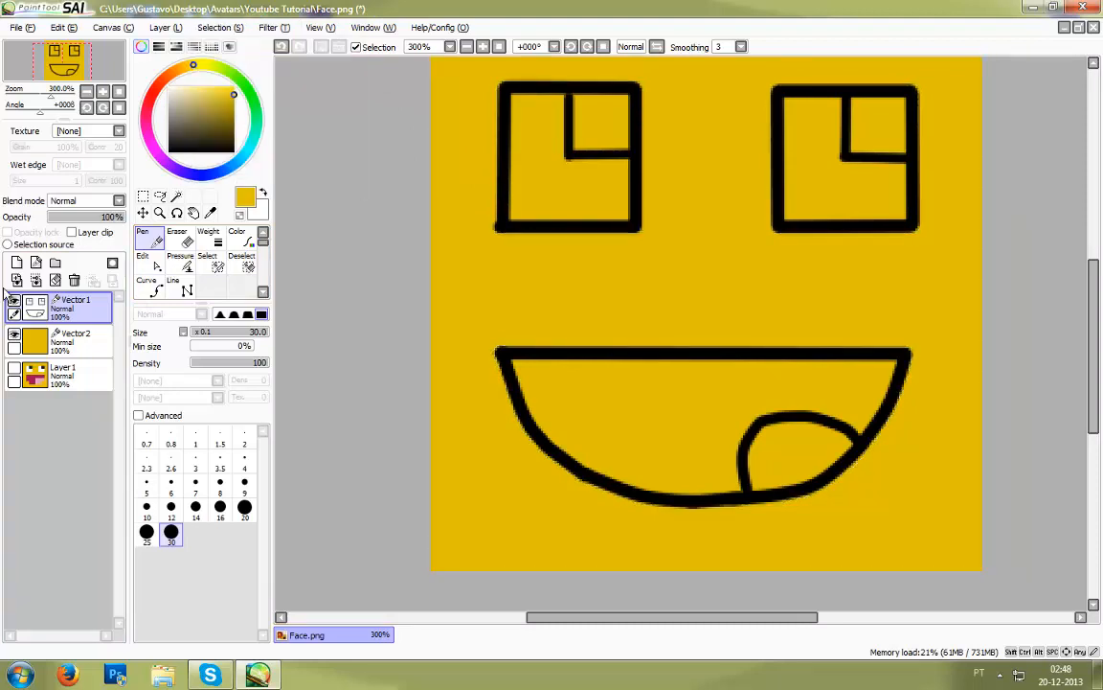
Step: Select the background around the eyes and mouth on Vector1 with the Magic Wand
ctrl+click(103, 355)
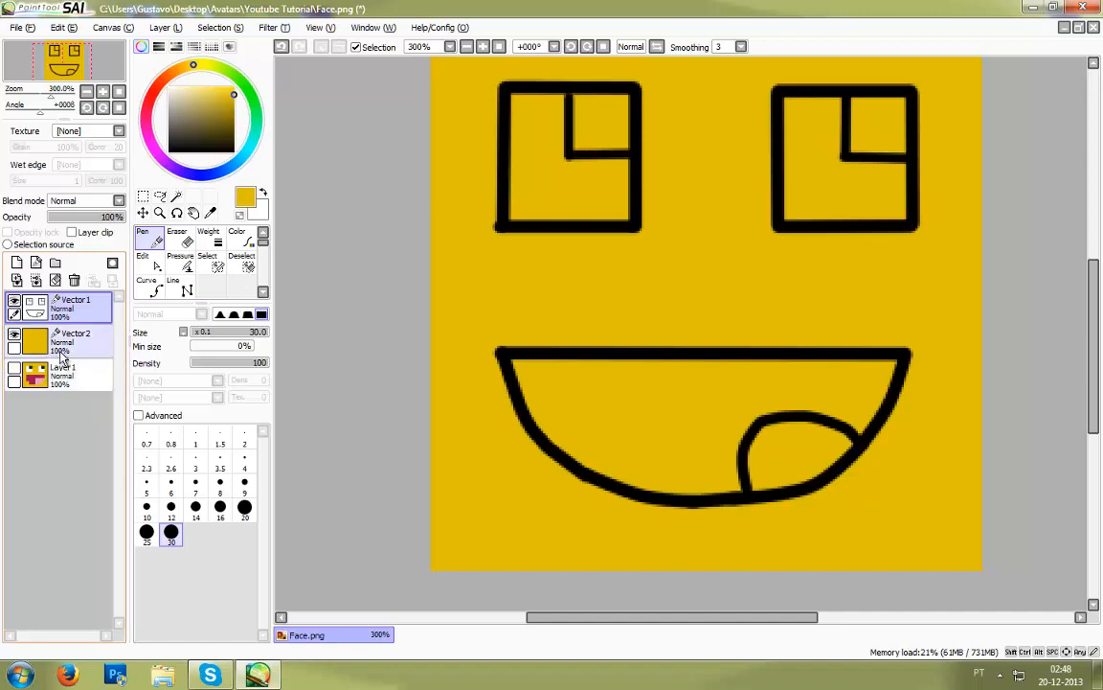
click(176, 196)
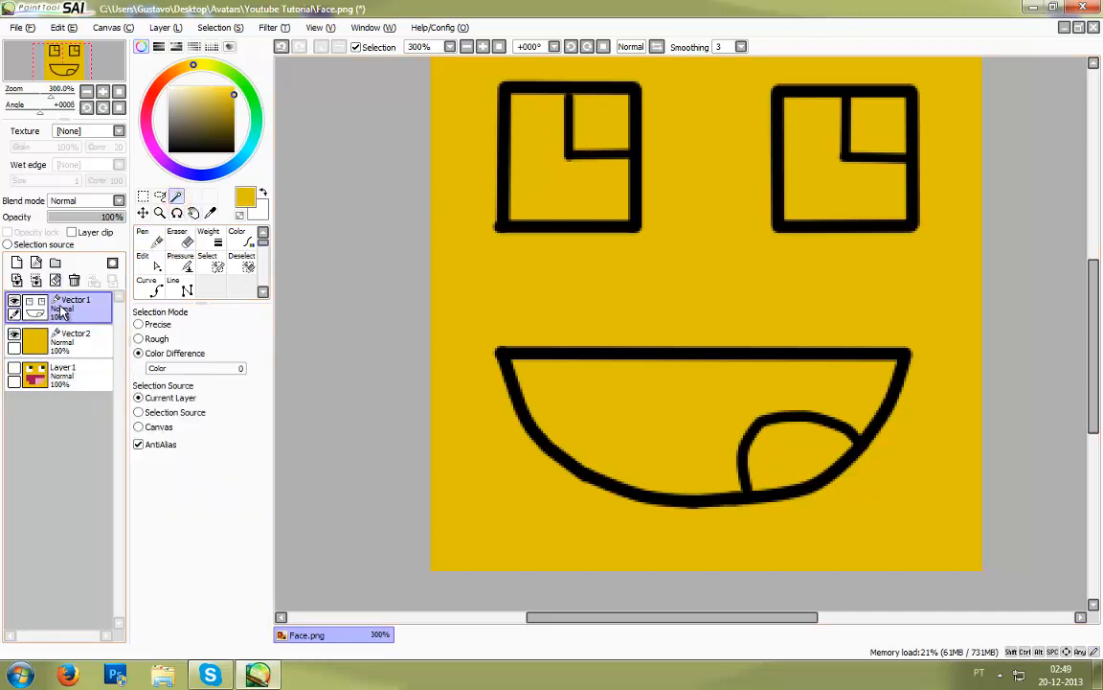
click(542, 410)
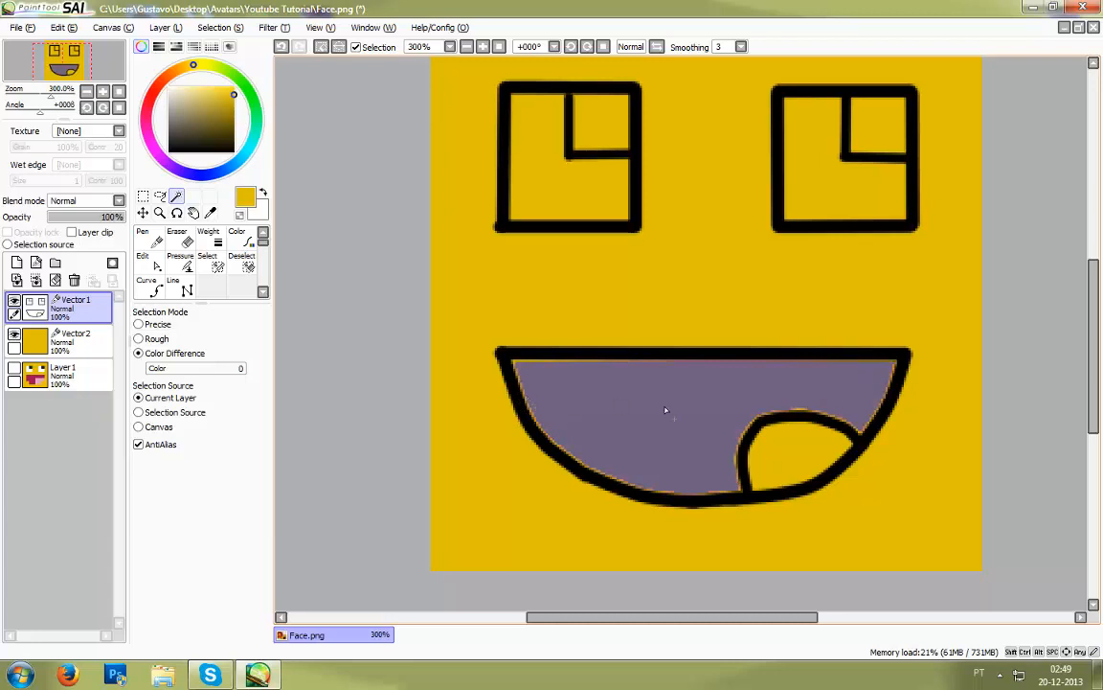
key(ctrl+d)
click(486, 432)
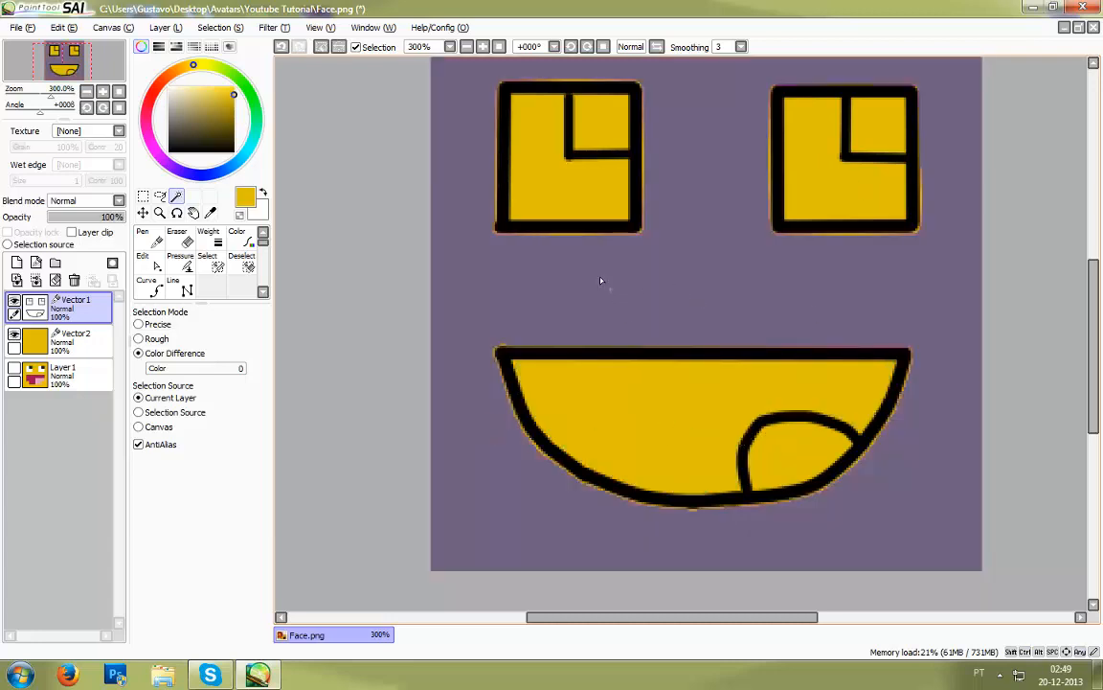
Step: Hide Vector2, show the reference face on Layer1 and sample the dark pink of its mouth as the drawing color
click(182, 259)
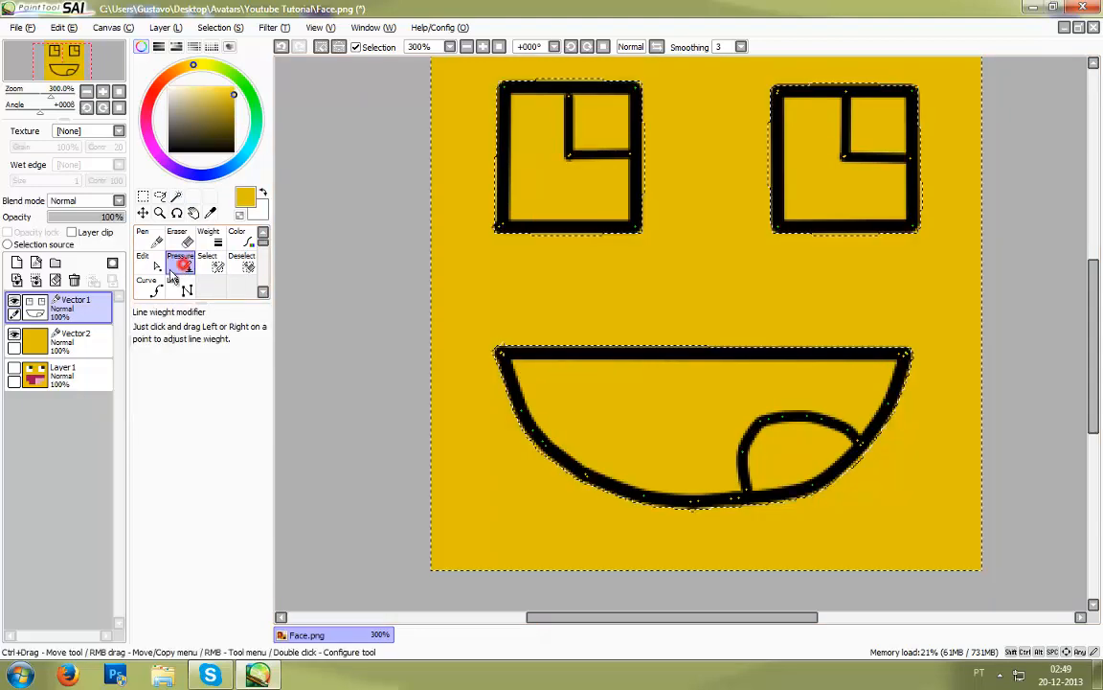
click(79, 350)
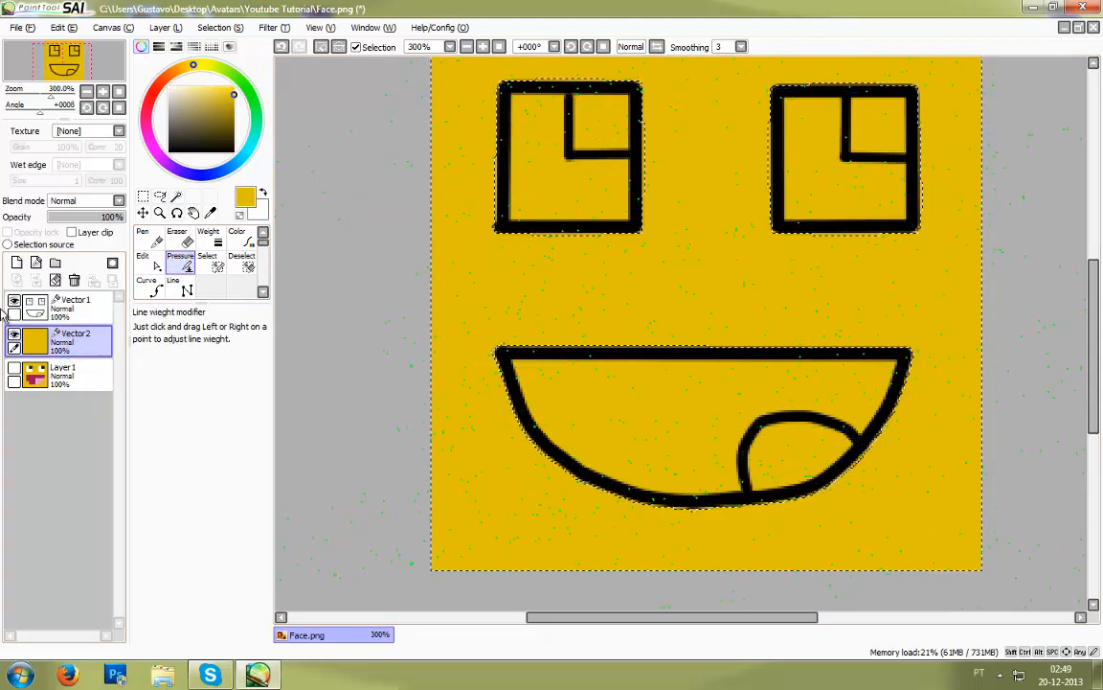
click(152, 239)
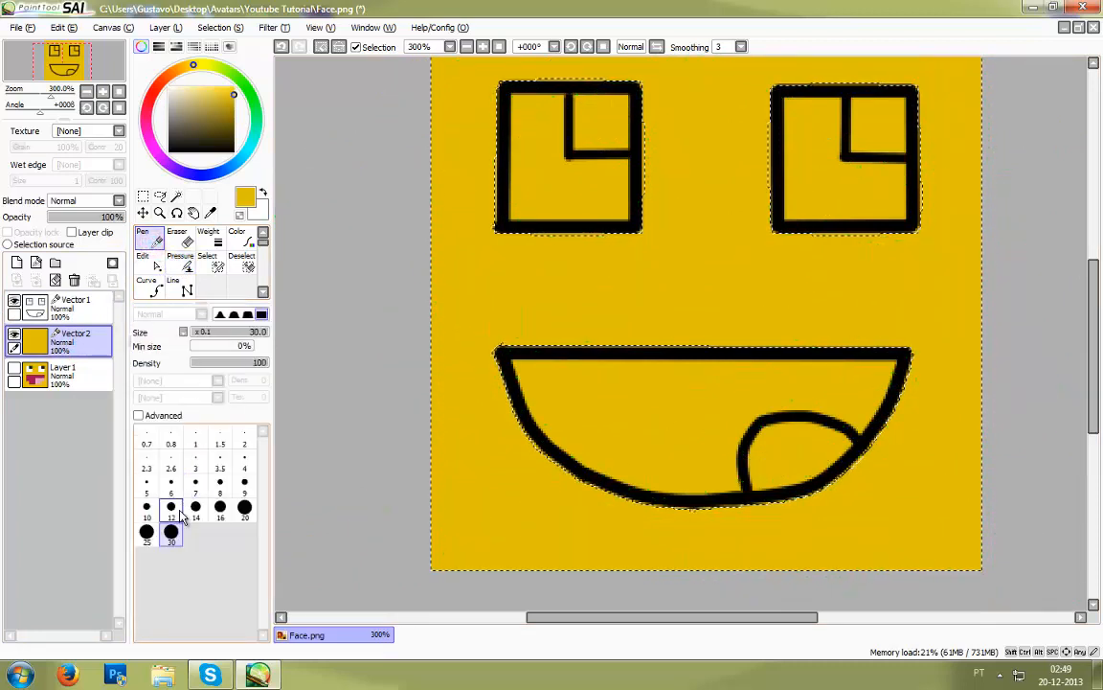
click(72, 373)
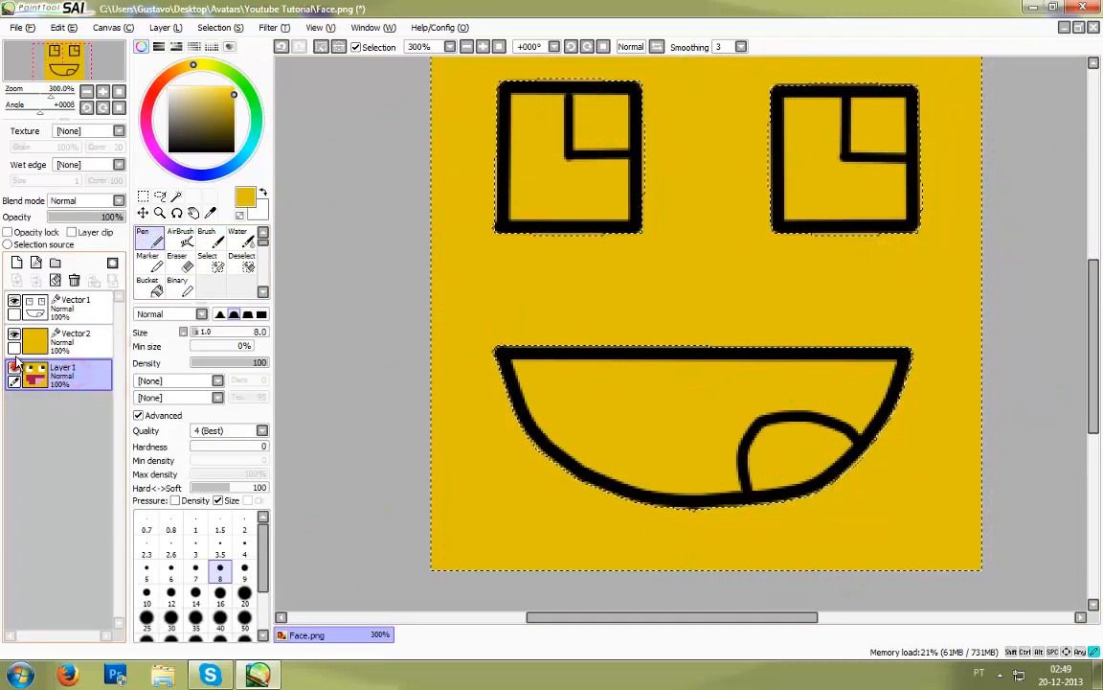
click(14, 333)
click(14, 368)
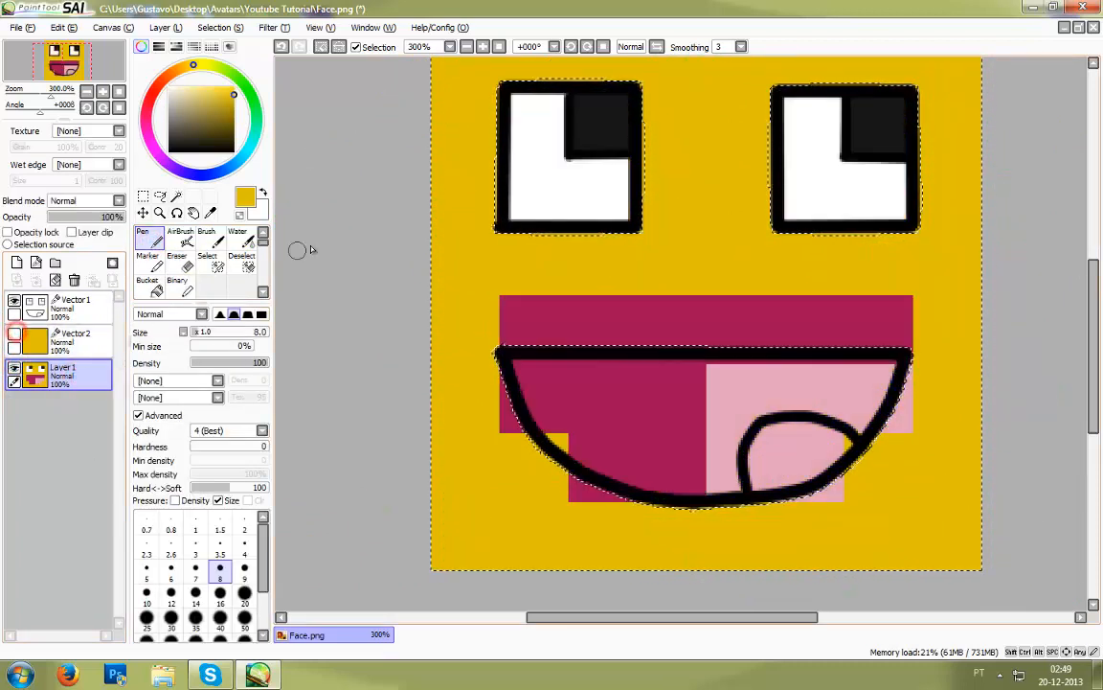
click(211, 213)
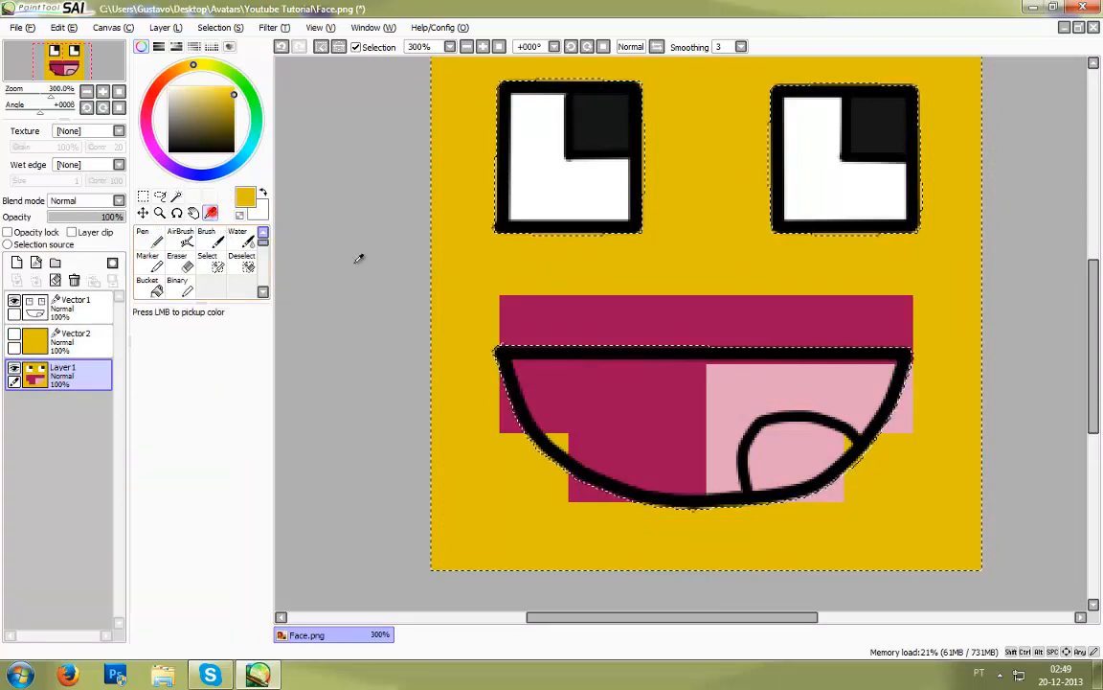
click(564, 322)
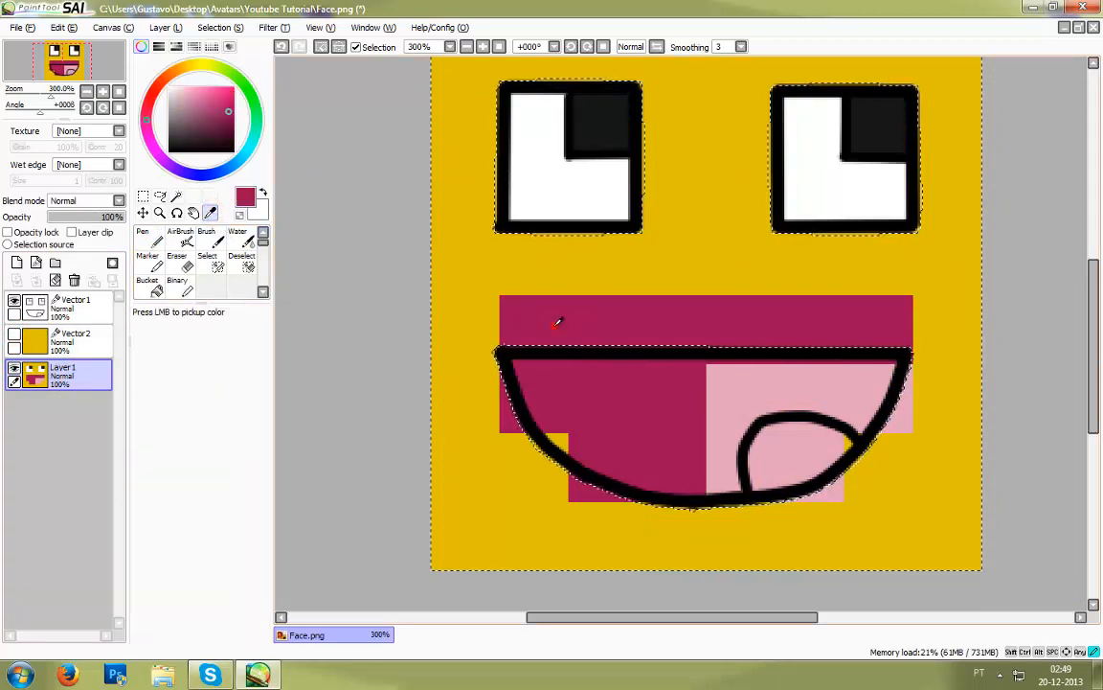
Step: With Vector2 active and visible and Layer1 hidden, paint dark pink along the mouth's upper edge with the size 7 Pen
click(69, 336)
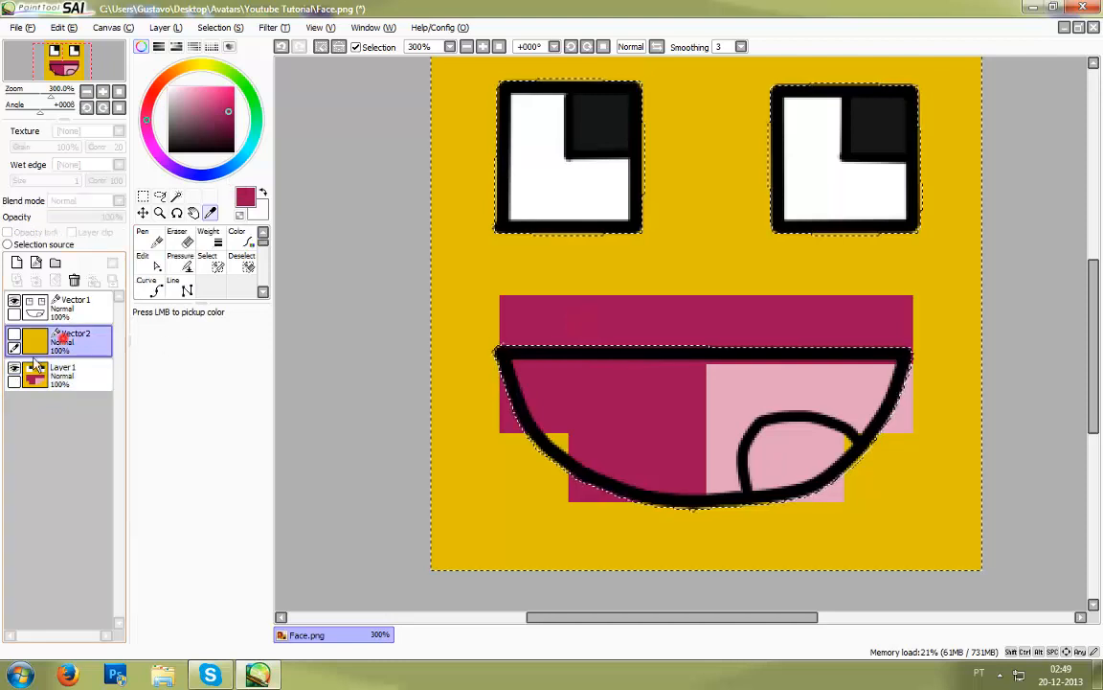
click(13, 369)
click(14, 336)
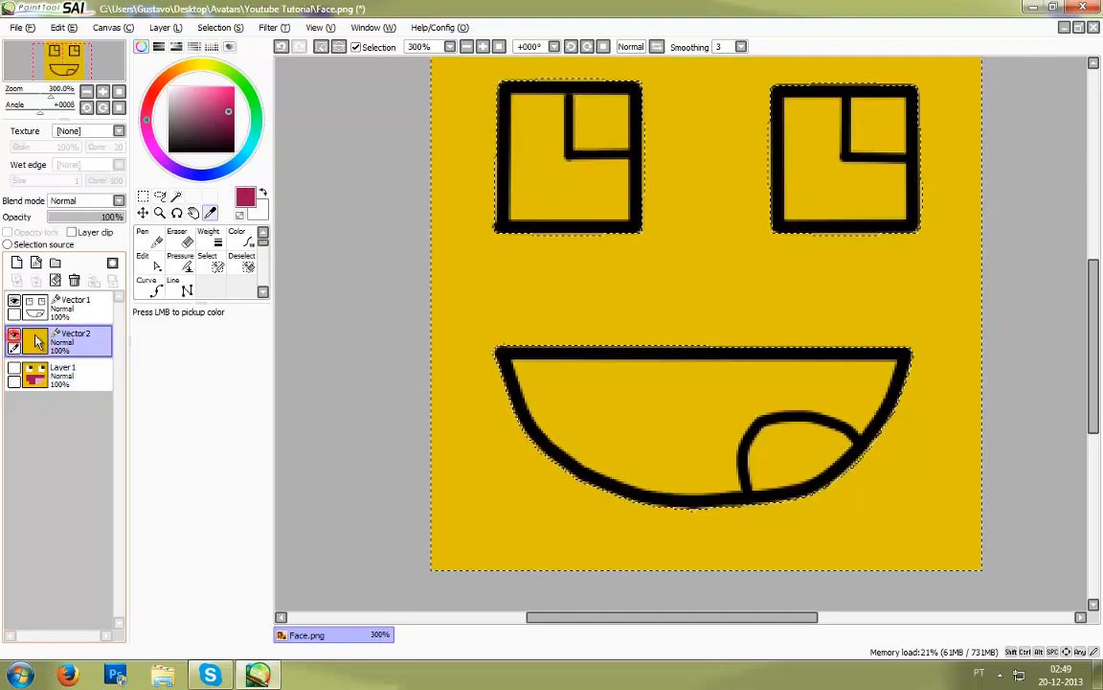
click(148, 237)
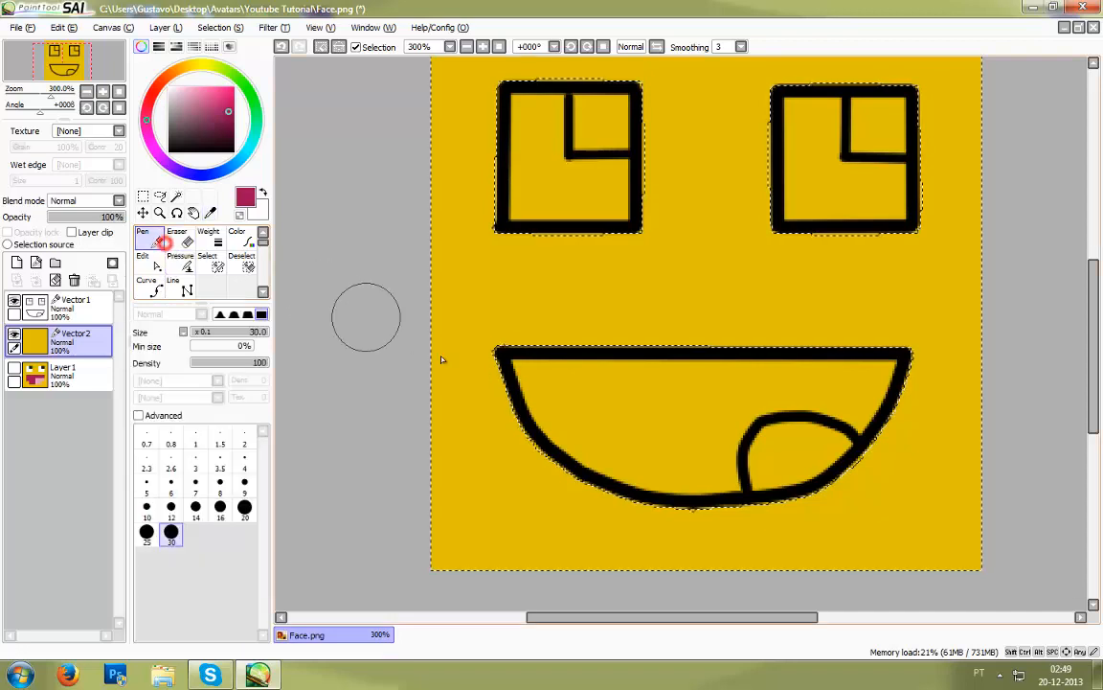
click(195, 484)
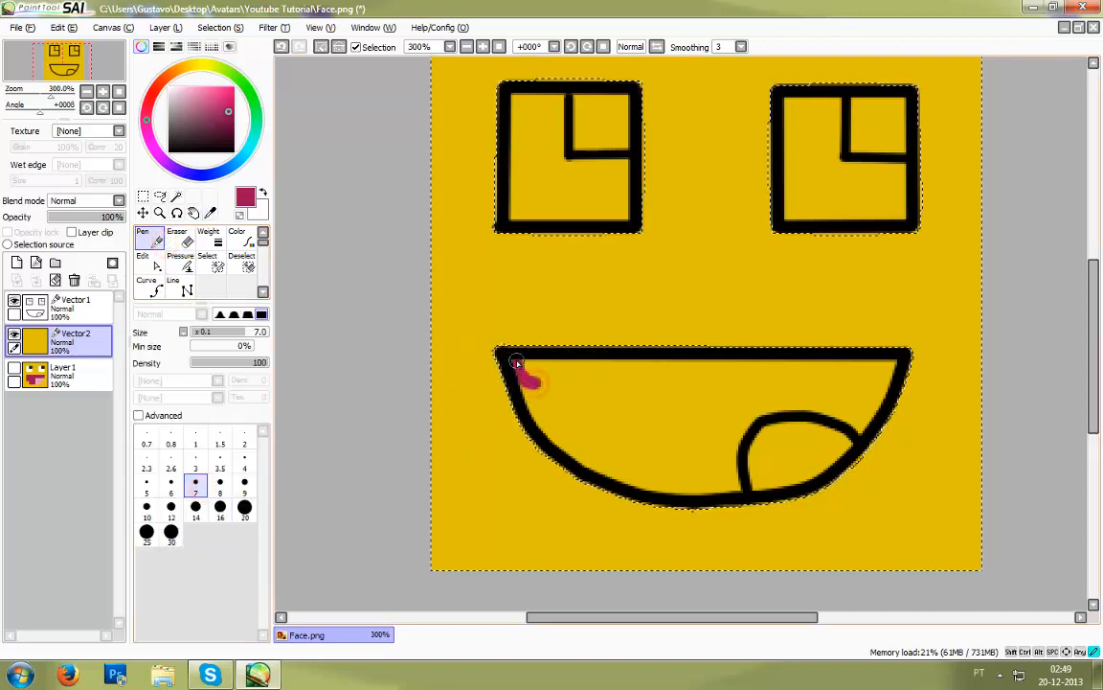
drag(570, 369, 540, 367)
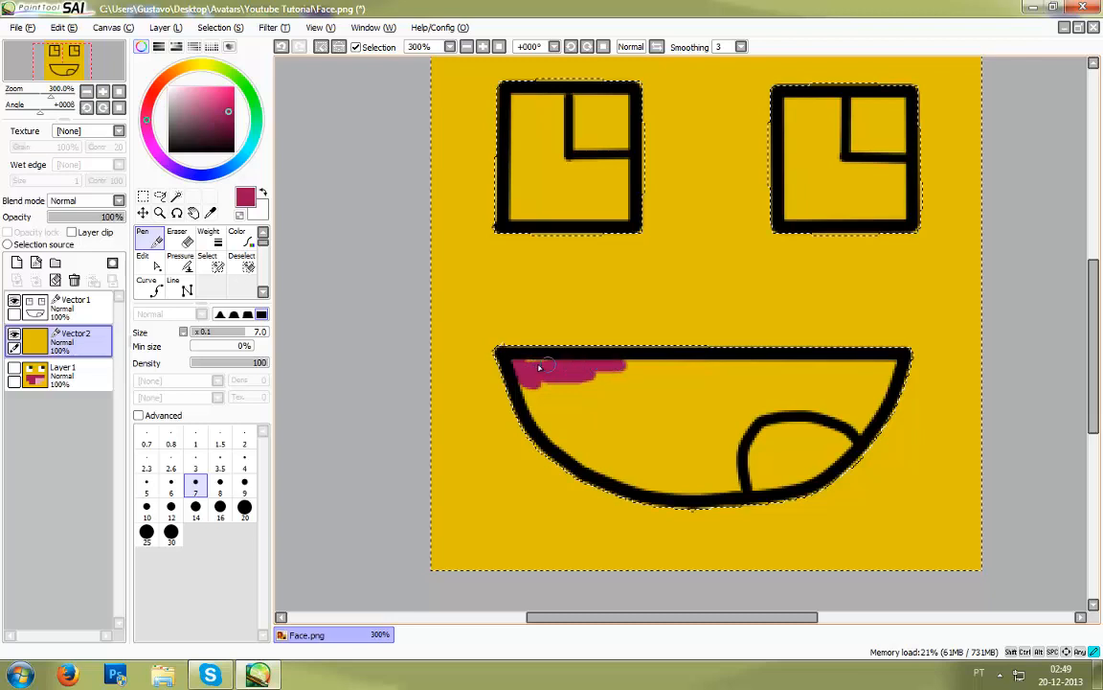
drag(689, 372, 728, 368)
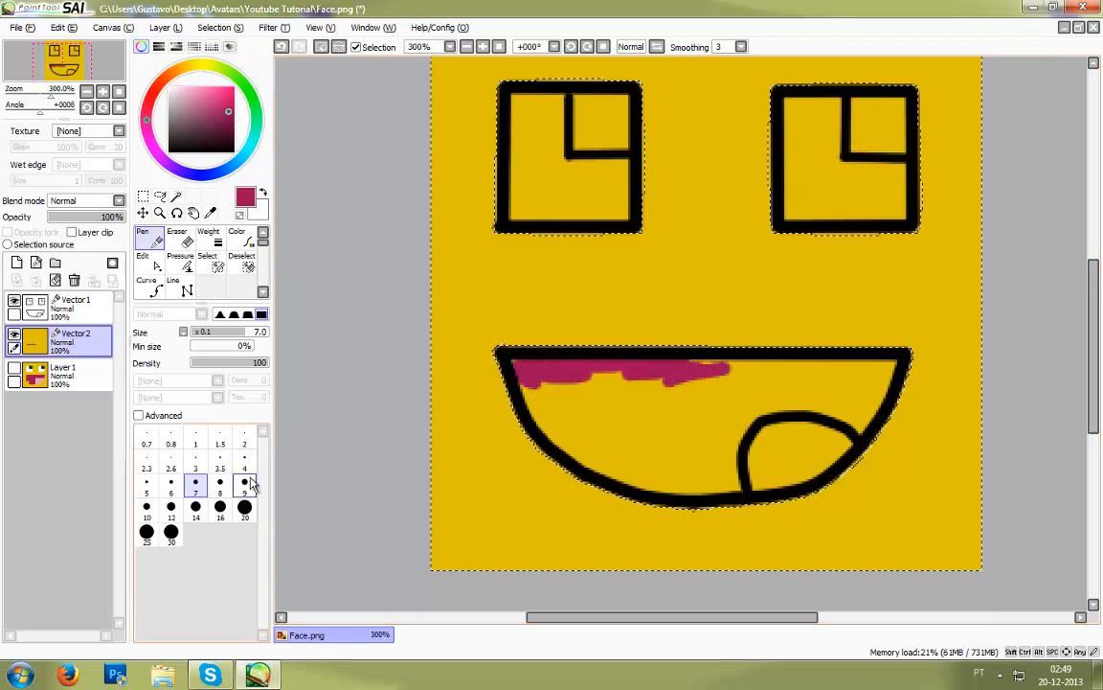
Step: Fill the rest of the mouth outline, including the tongue, with dark pink using Pen sizes 9 and 12
click(244, 483)
click(680, 404)
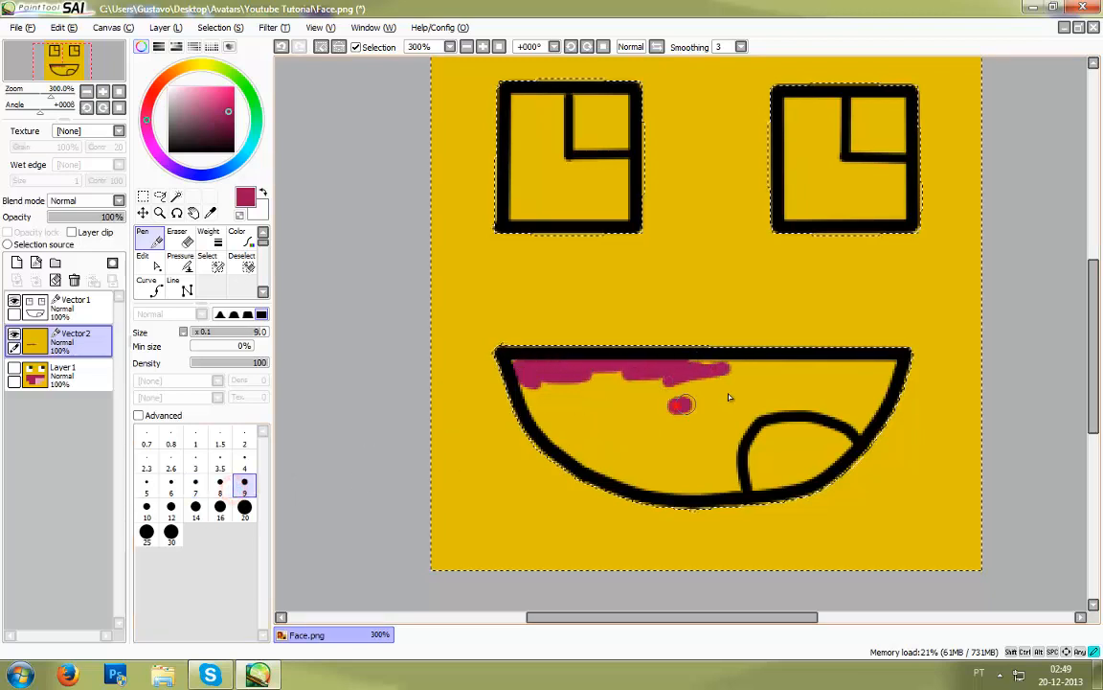
click(170, 506)
mouse_move(609, 402)
mouse_down()
mouse_move(795, 378)
mouse_move(709, 412)
mouse_move(763, 441)
mouse_move(751, 463)
mouse_move(801, 475)
mouse_move(814, 449)
mouse_move(786, 459)
mouse_up()
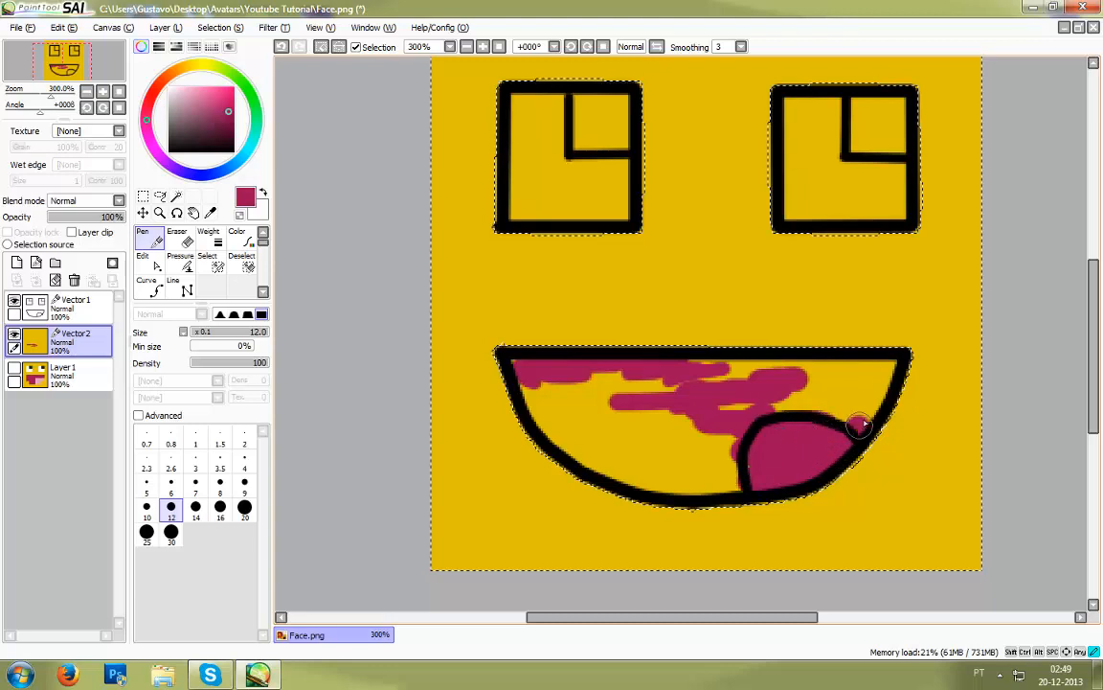
mouse_move(859, 424)
mouse_down()
mouse_move(887, 369)
mouse_move(818, 415)
mouse_move(860, 401)
mouse_move(723, 421)
mouse_move(786, 414)
mouse_move(807, 381)
mouse_up()
drag(874, 372, 716, 374)
mouse_move(693, 418)
mouse_down()
mouse_move(739, 487)
mouse_move(578, 460)
mouse_up()
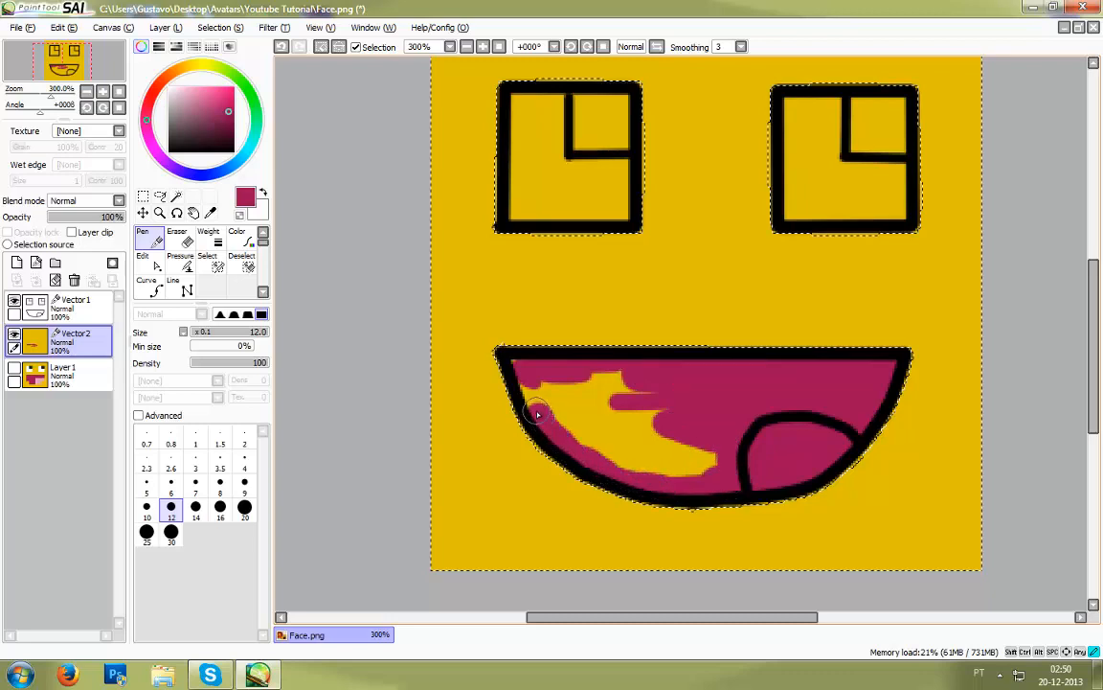
mouse_move(515, 367)
mouse_down()
mouse_move(538, 424)
mouse_move(712, 383)
mouse_move(566, 391)
mouse_move(601, 389)
mouse_move(578, 414)
mouse_move(615, 420)
mouse_move(581, 429)
mouse_move(655, 460)
mouse_move(610, 464)
mouse_move(731, 471)
mouse_move(616, 430)
mouse_move(657, 424)
mouse_up()
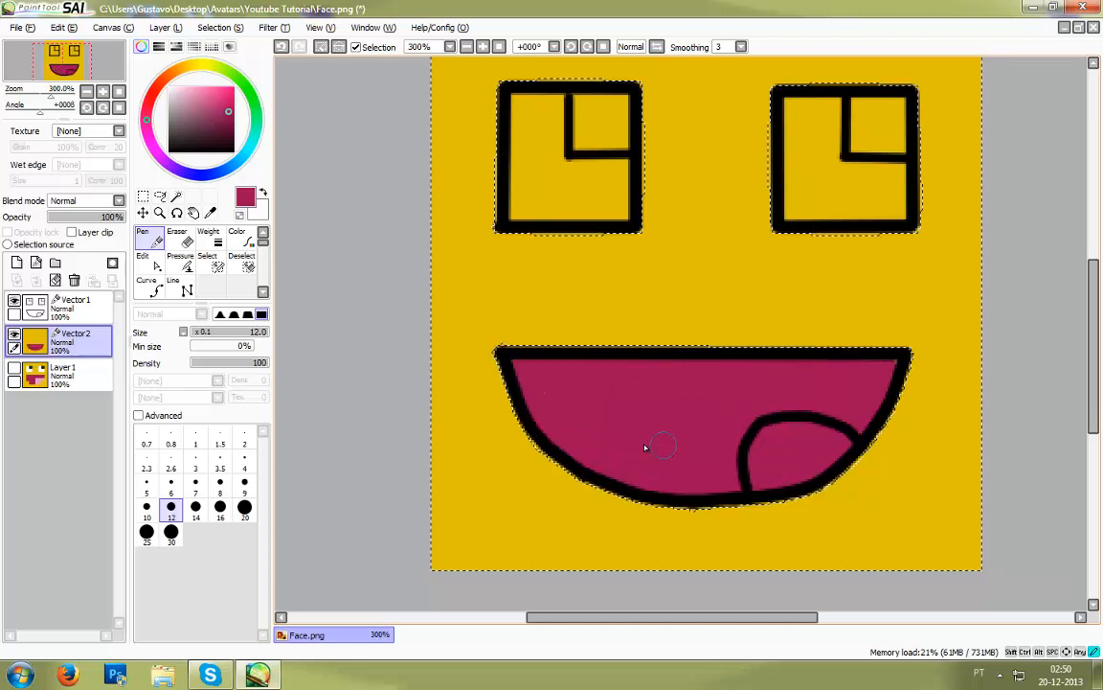
Step: Examine the dark pink mouth fill up close and within the whole face
scroll(676, 430, up, 2)
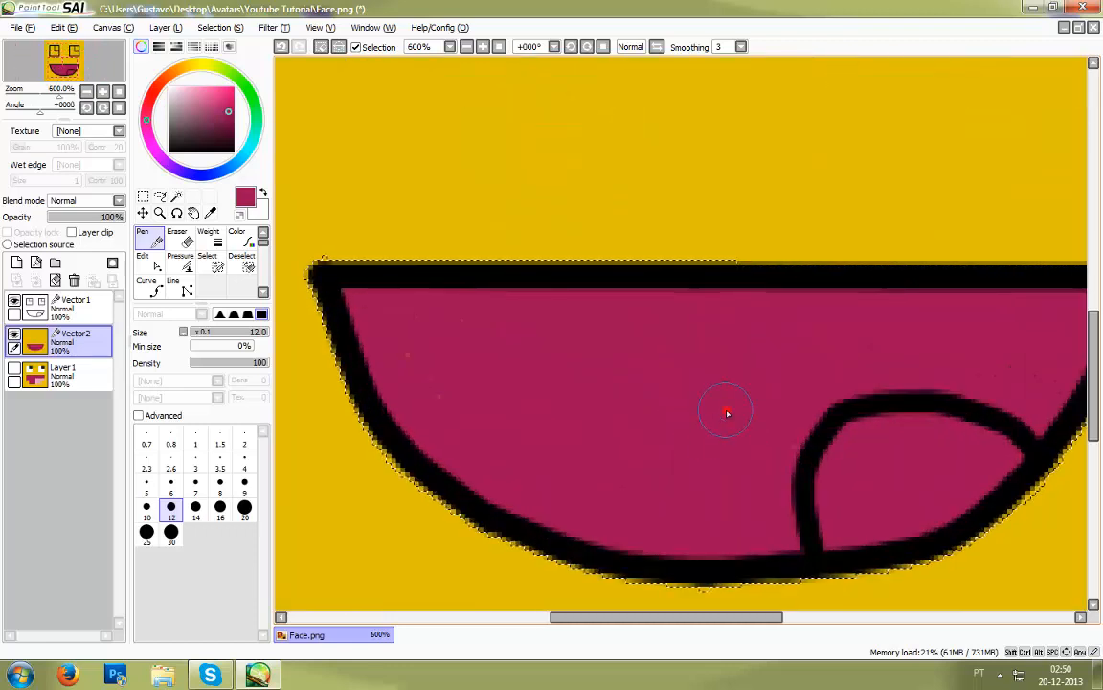
scroll(720, 410, down, 1)
scroll(719, 410, down, 1)
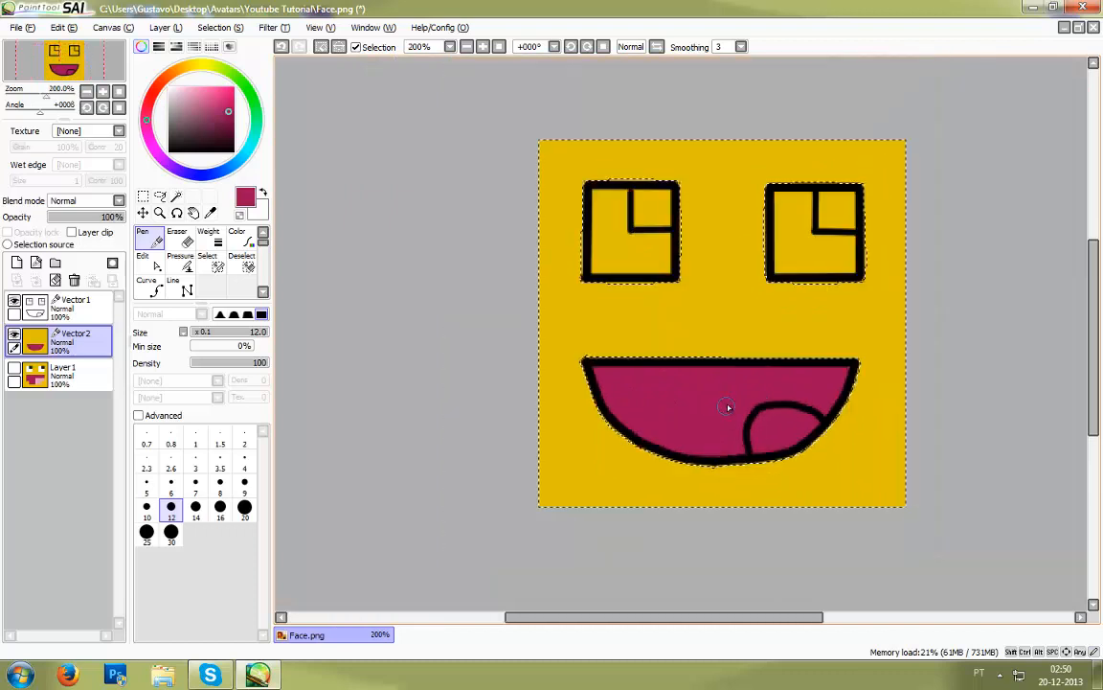
drag(732, 618, 755, 619)
scroll(725, 540, down, 1)
scroll(725, 540, up, 2)
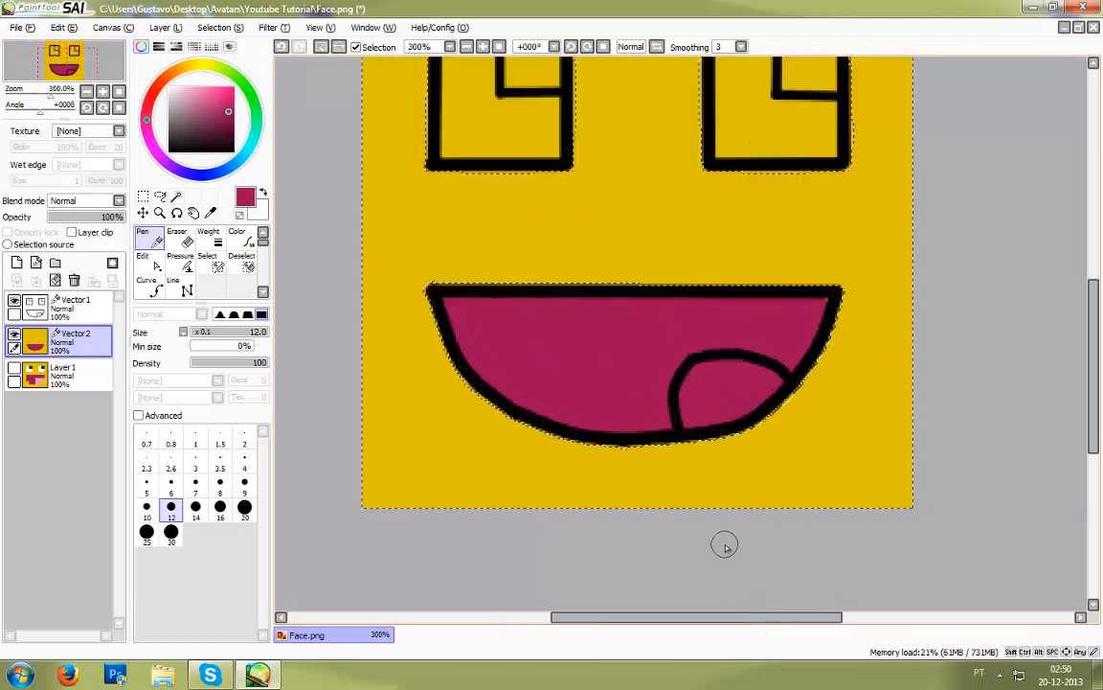
drag(1095, 398, 1095, 376)
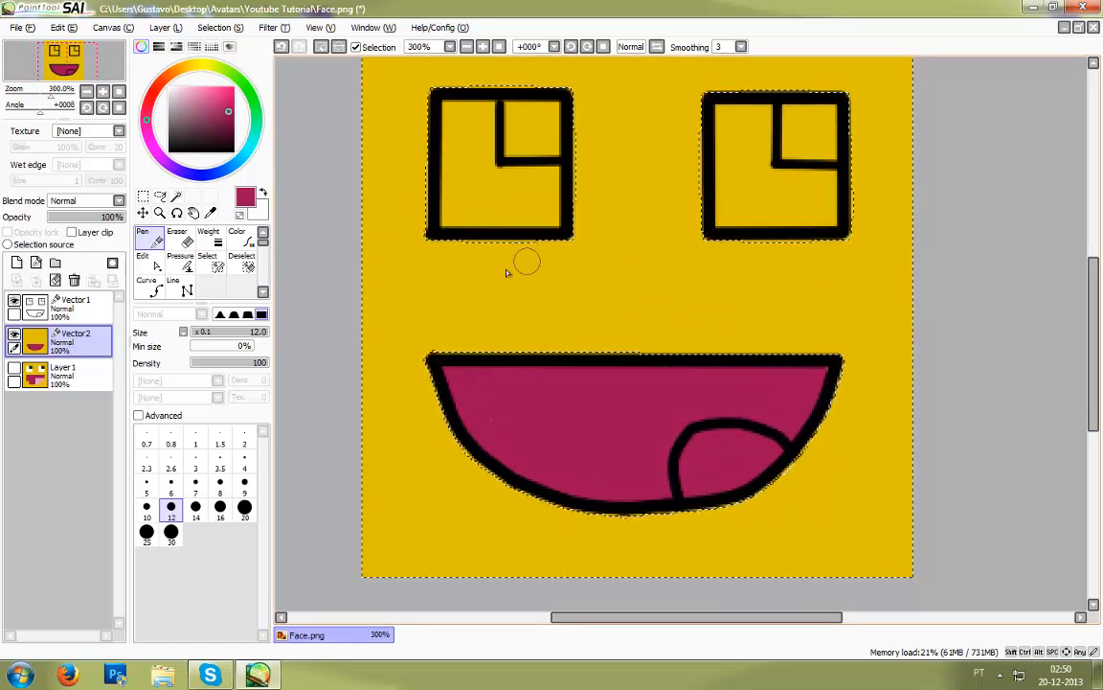
Step: Hide Vector2, show Layer1 and sample the light pink of the reference tongue
click(14, 373)
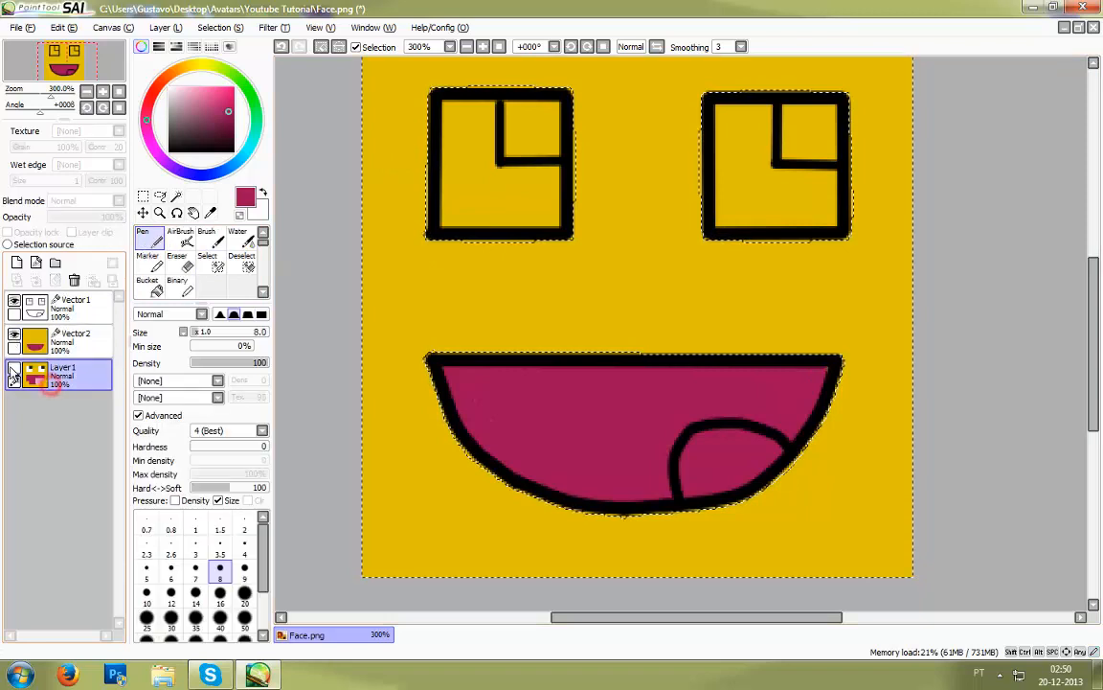
click(13, 335)
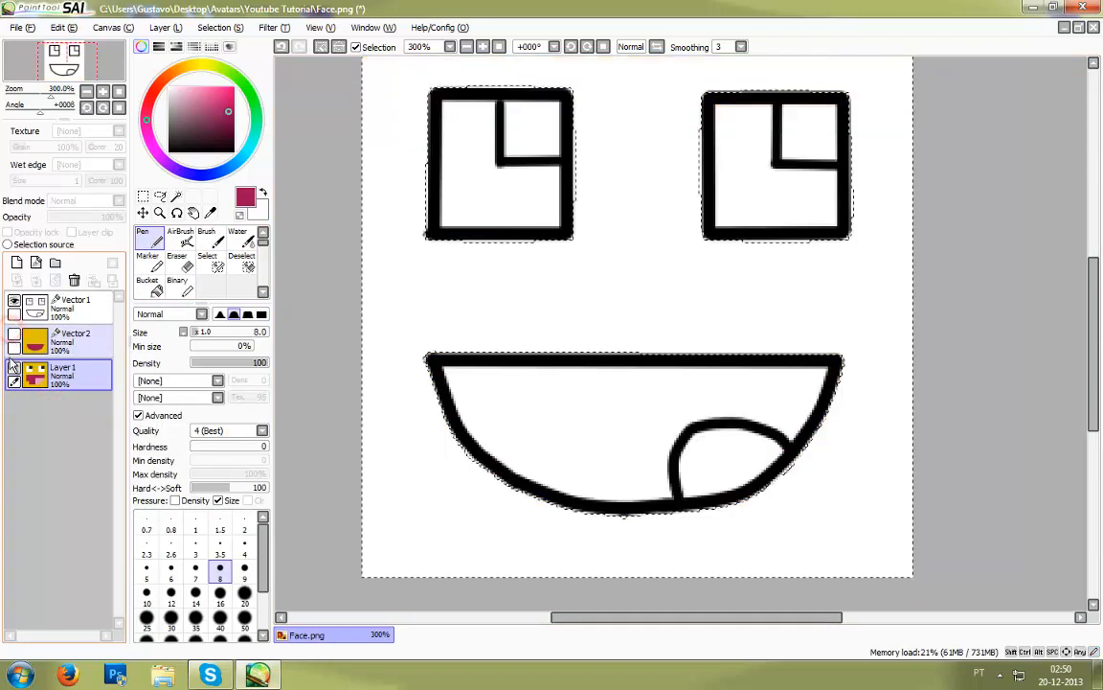
click(14, 370)
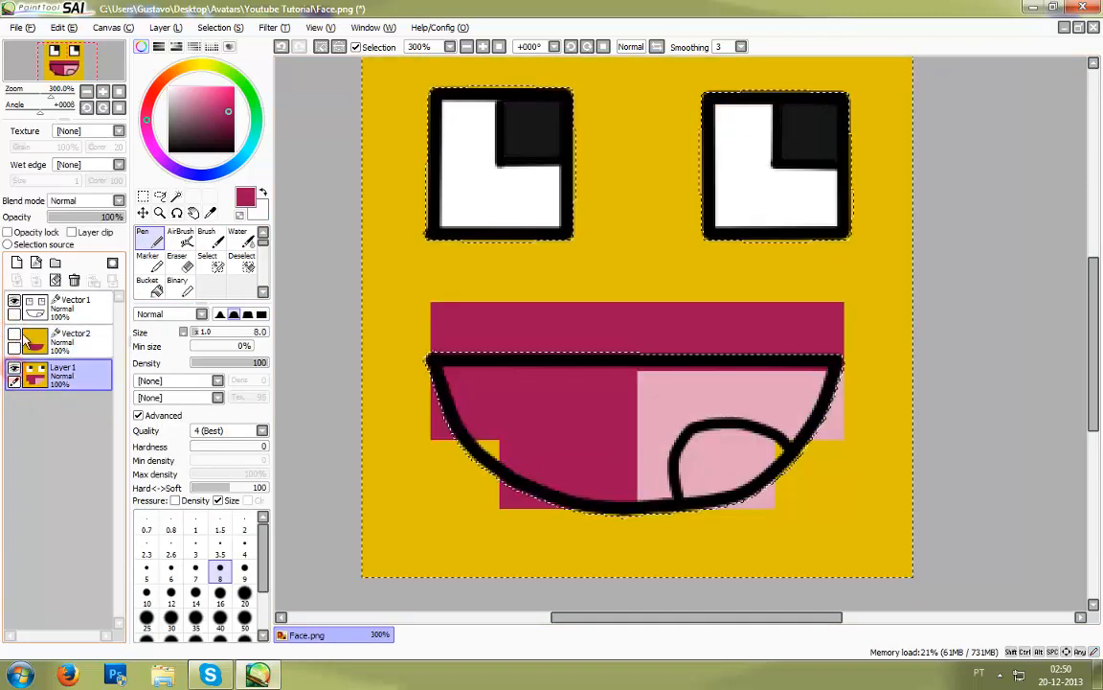
click(211, 214)
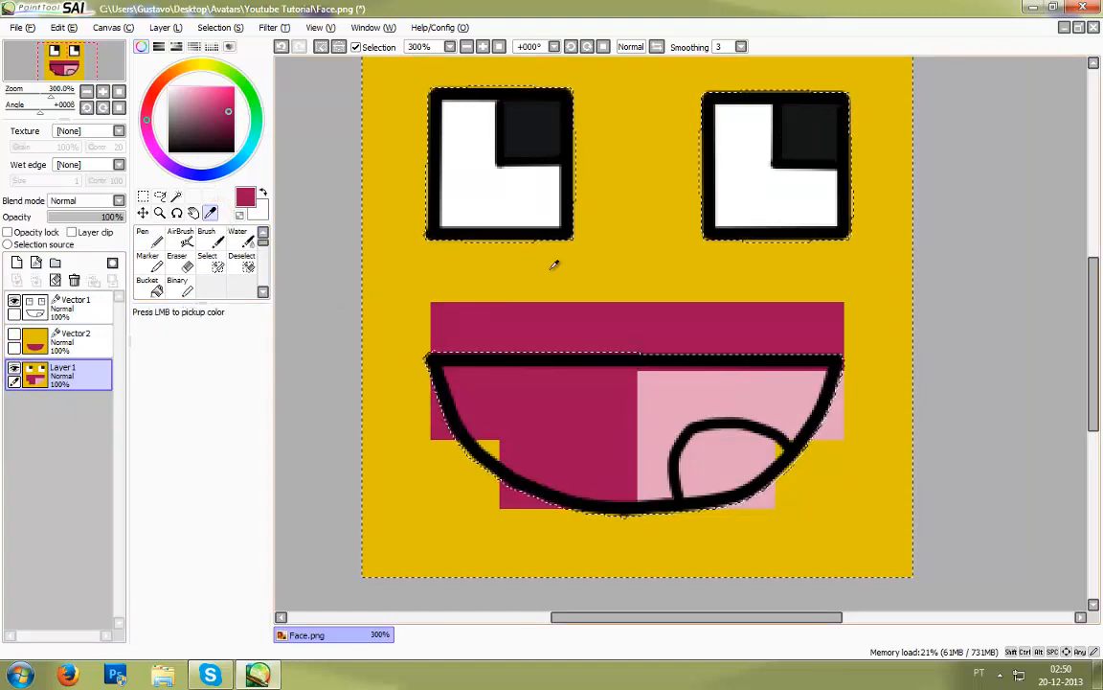
click(715, 393)
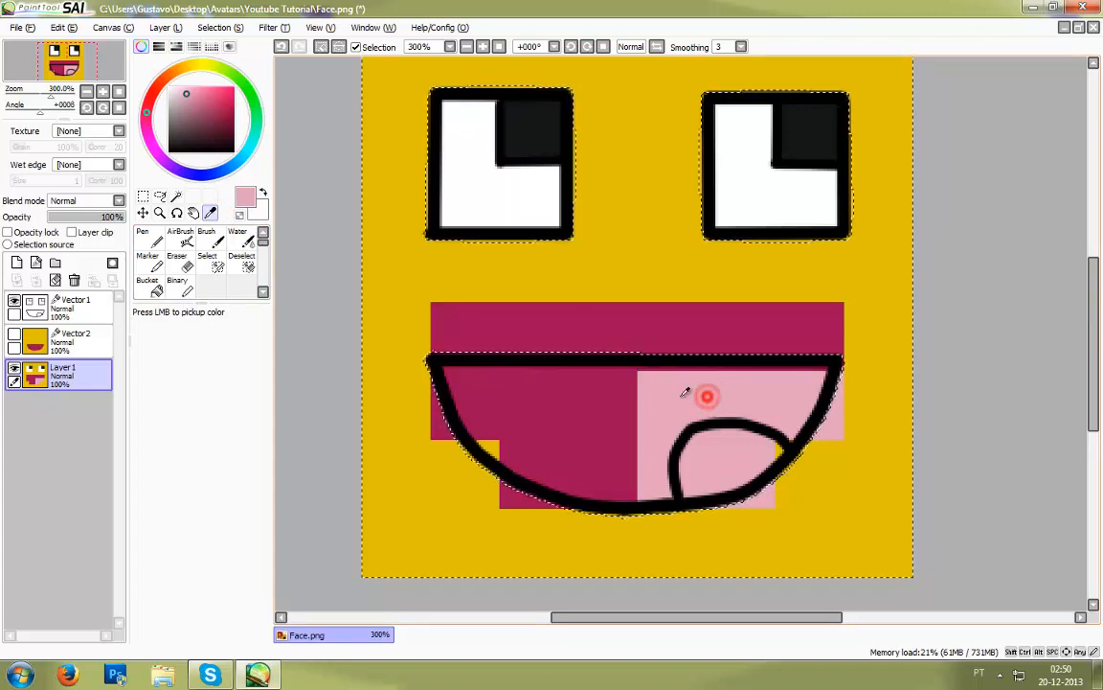
Step: Activate Vector2, make it visible, hide Layer1 and switch to the size 12 Pen
click(72, 345)
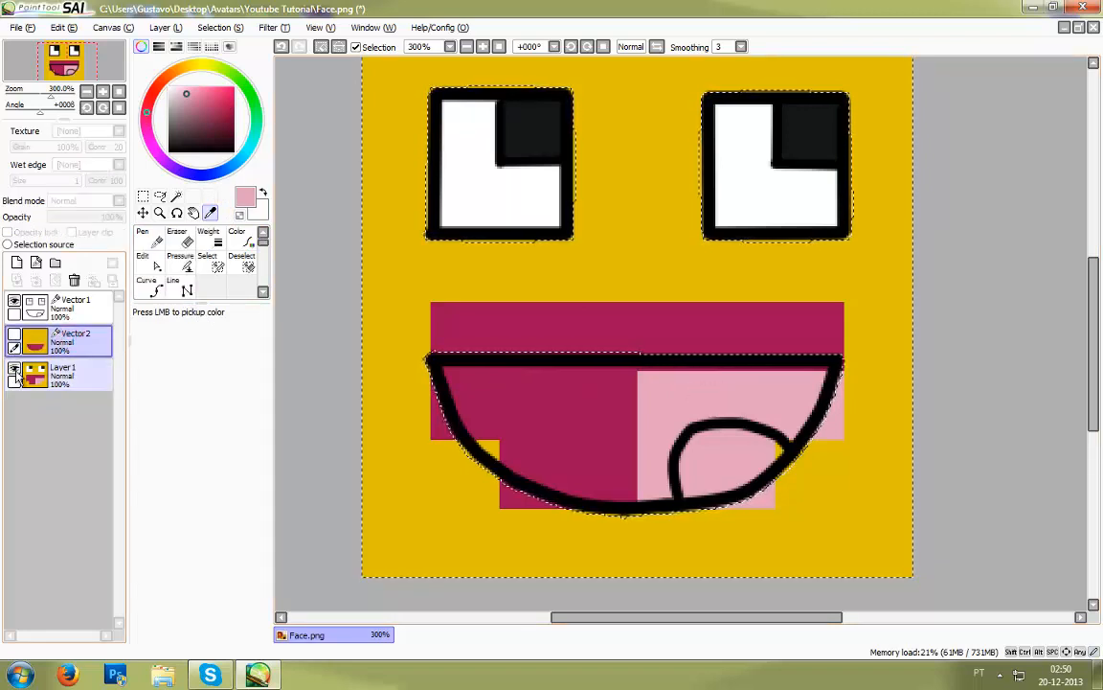
click(14, 369)
click(13, 335)
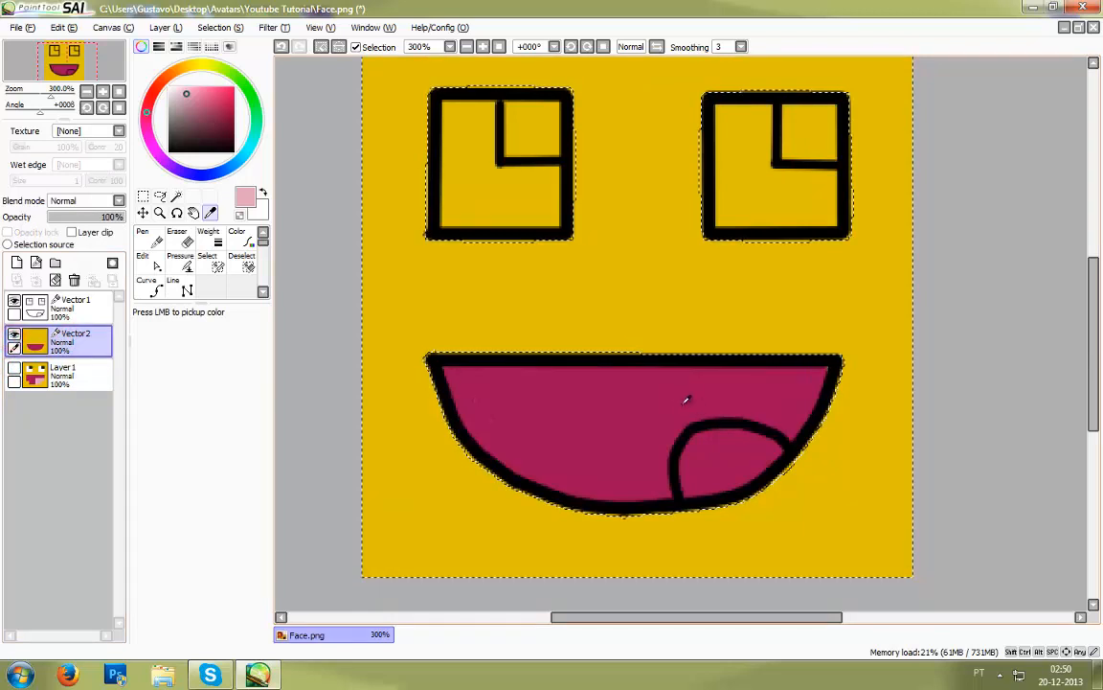
click(146, 237)
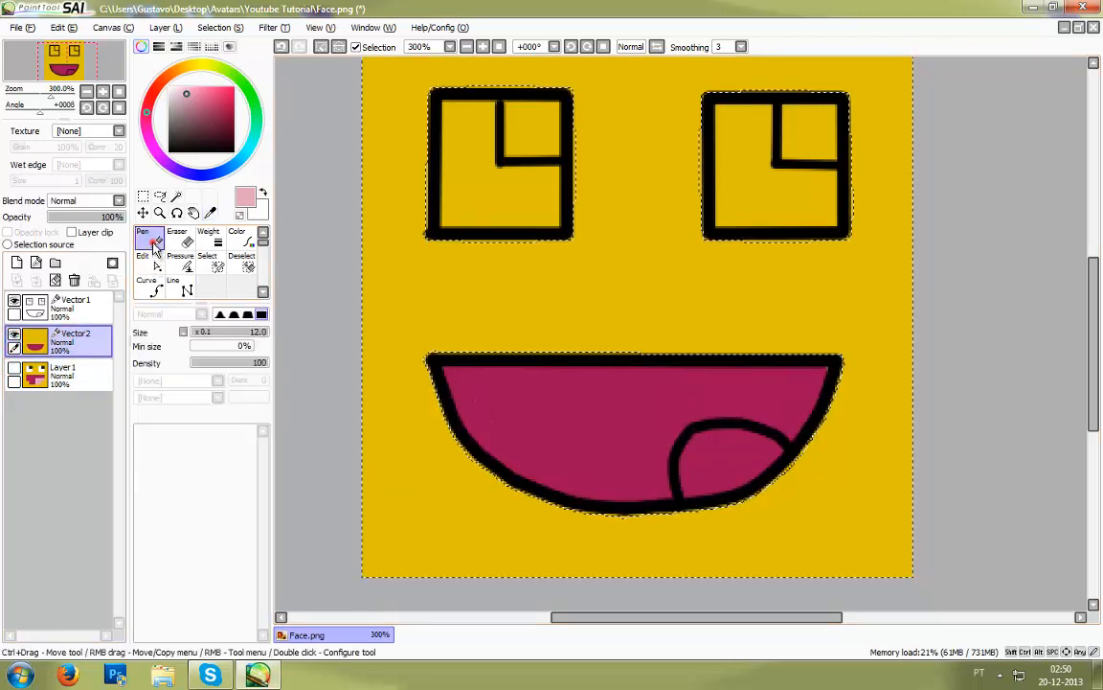
Step: Try to paint the tongue light pink with the size 12 Pen on Vector2, and undo the strokes
click(702, 467)
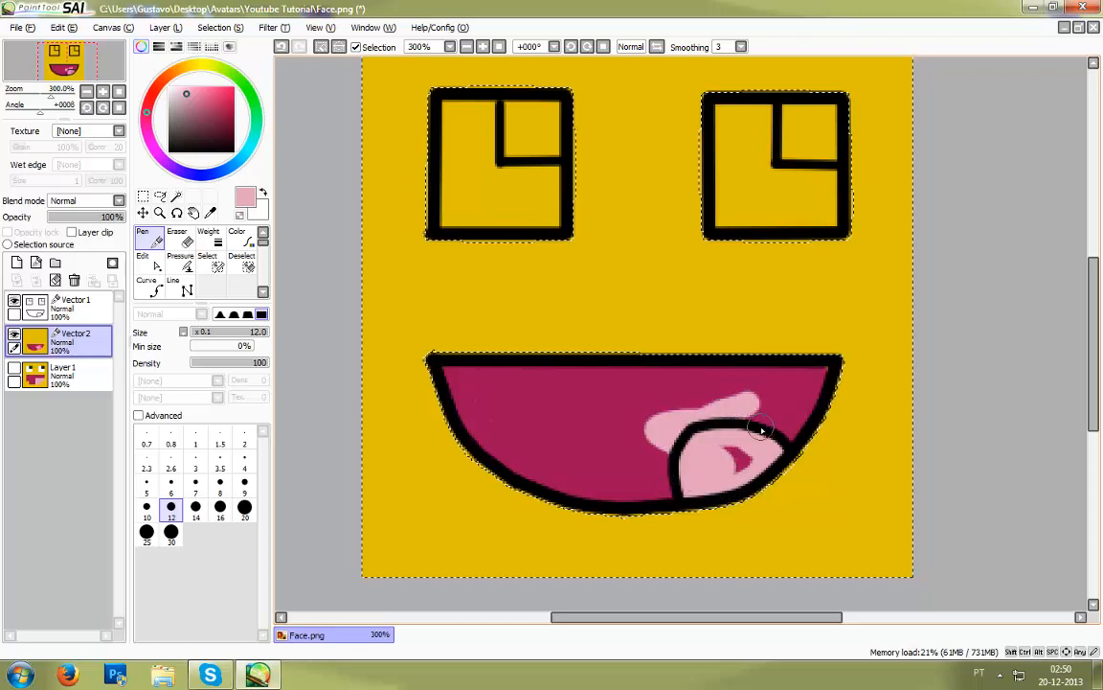
key(ctrl)
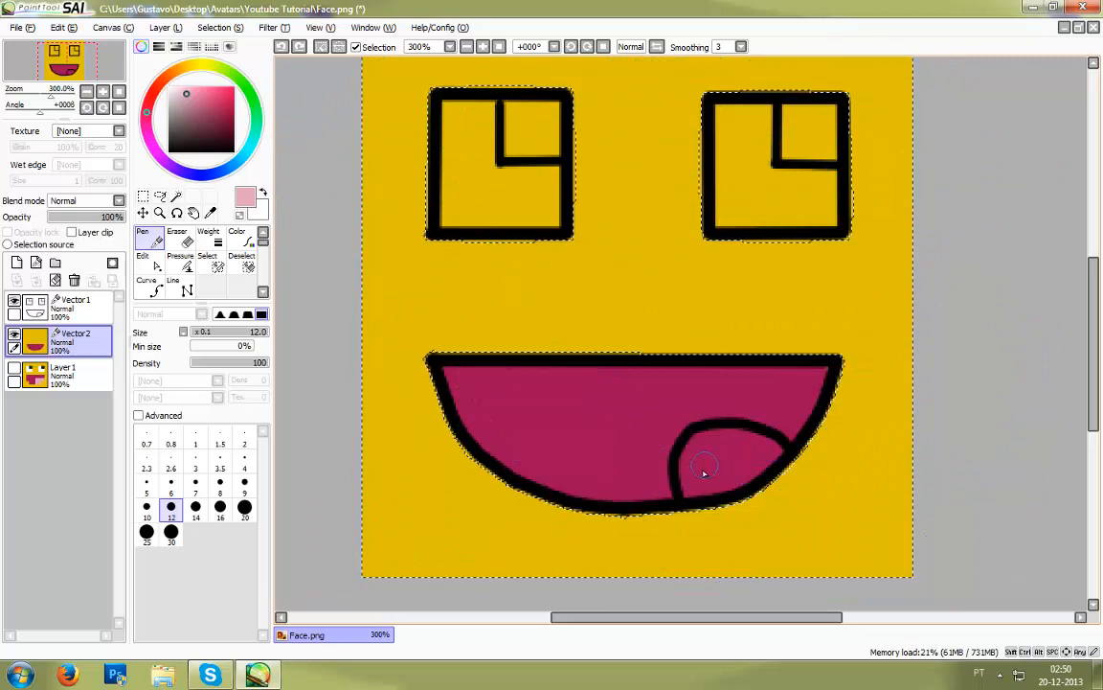
click(68, 25)
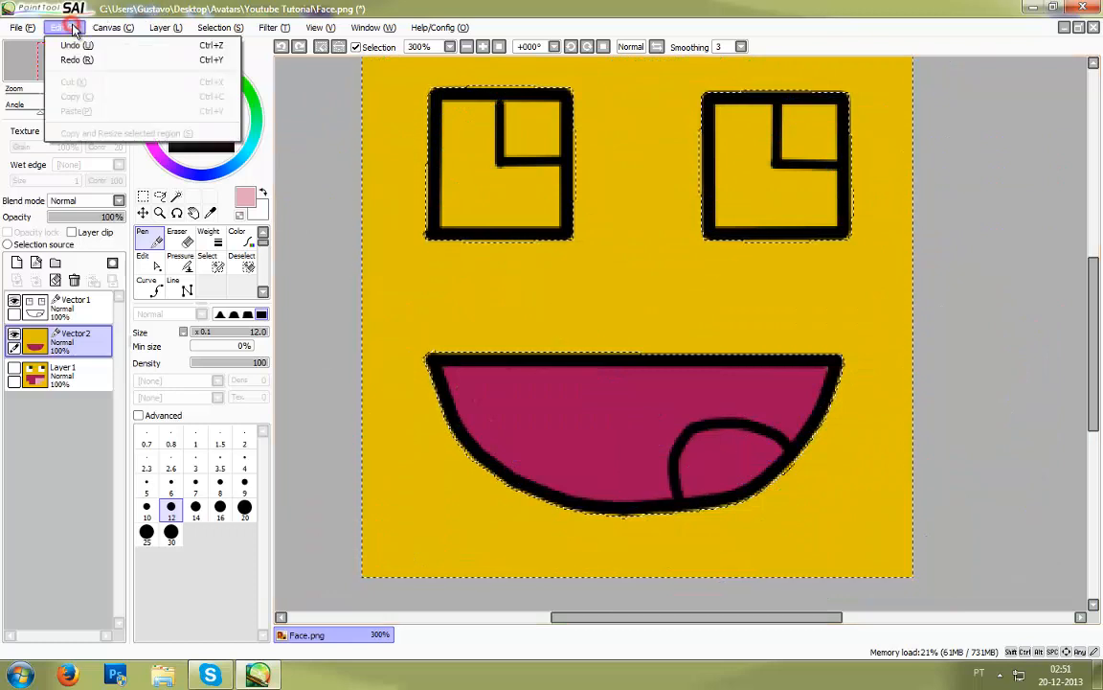
click(67, 24)
Step: Fill the outlined tongue in the mouth with light pink on Vector2 using the size 12 Pen
mouse_move(692, 498)
mouse_down()
mouse_move(689, 456)
mouse_move(689, 491)
mouse_move(741, 478)
mouse_move(771, 454)
mouse_move(746, 447)
mouse_move(774, 451)
mouse_move(726, 443)
mouse_up()
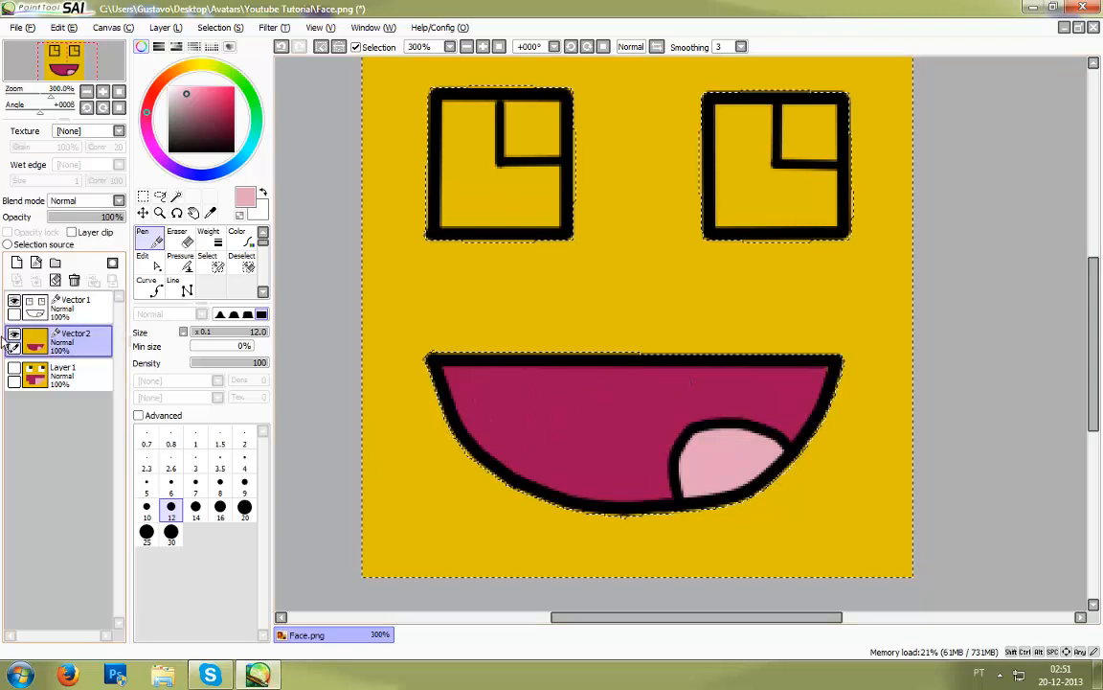
Step: Show Layer1 and hide Vector2 to reveal the reference colors of the eyes
click(15, 368)
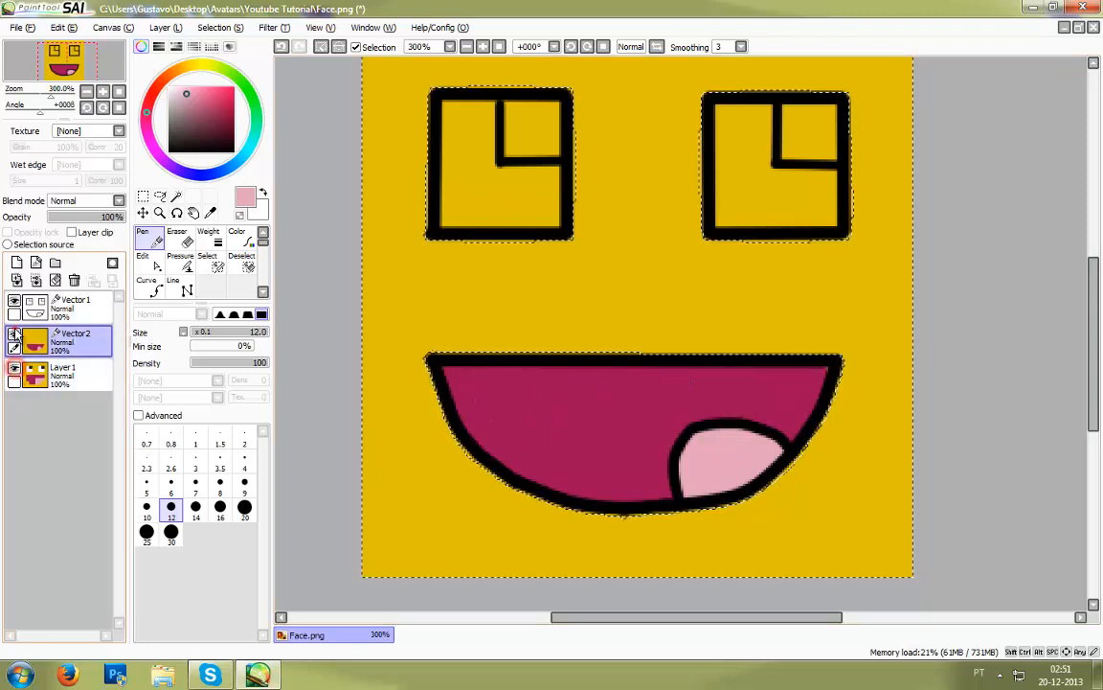
click(14, 334)
click(15, 335)
click(15, 336)
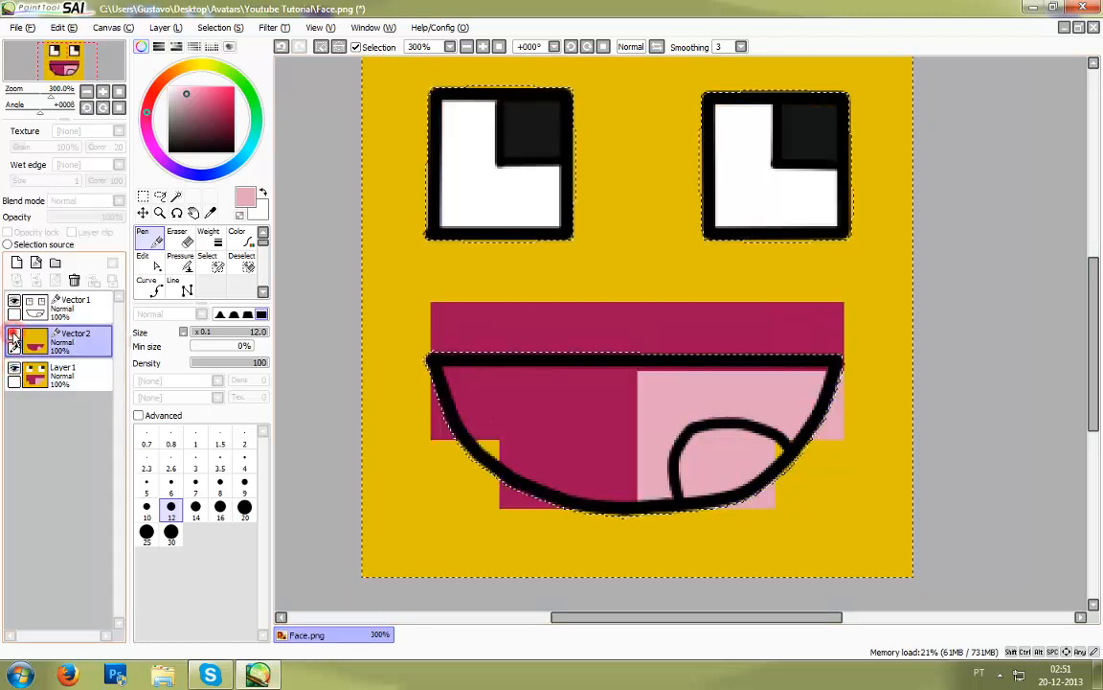
Step: Make Vector2 visible over the reference face and set the pen color to black for the pupils
click(14, 335)
click(14, 335)
click(14, 336)
click(14, 335)
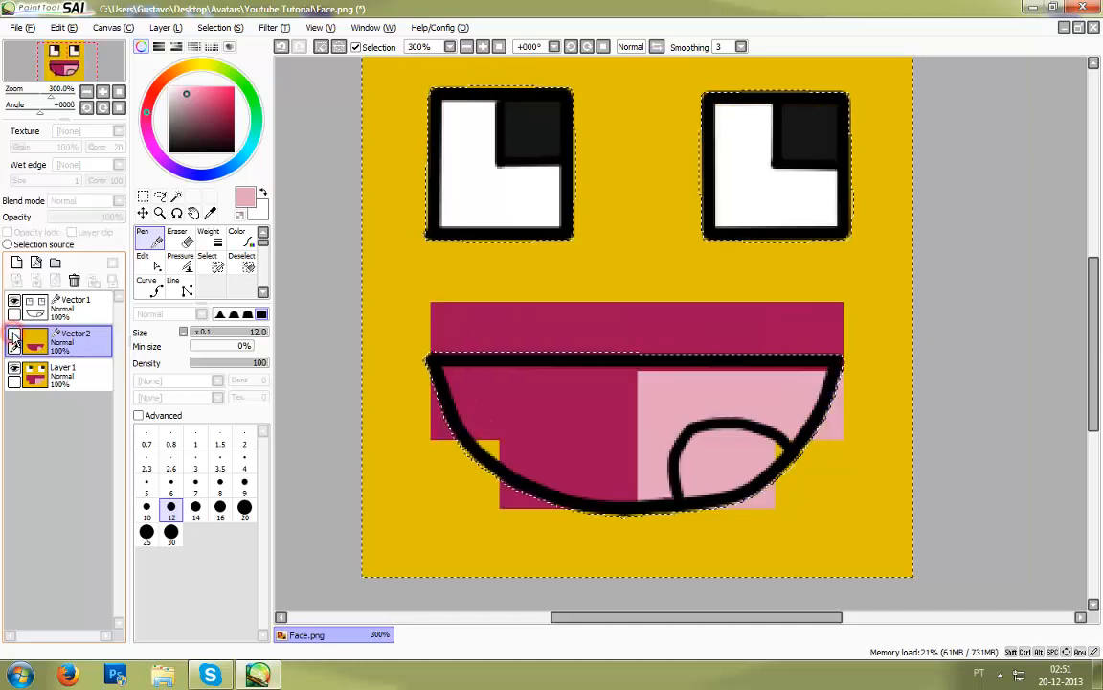
click(14, 336)
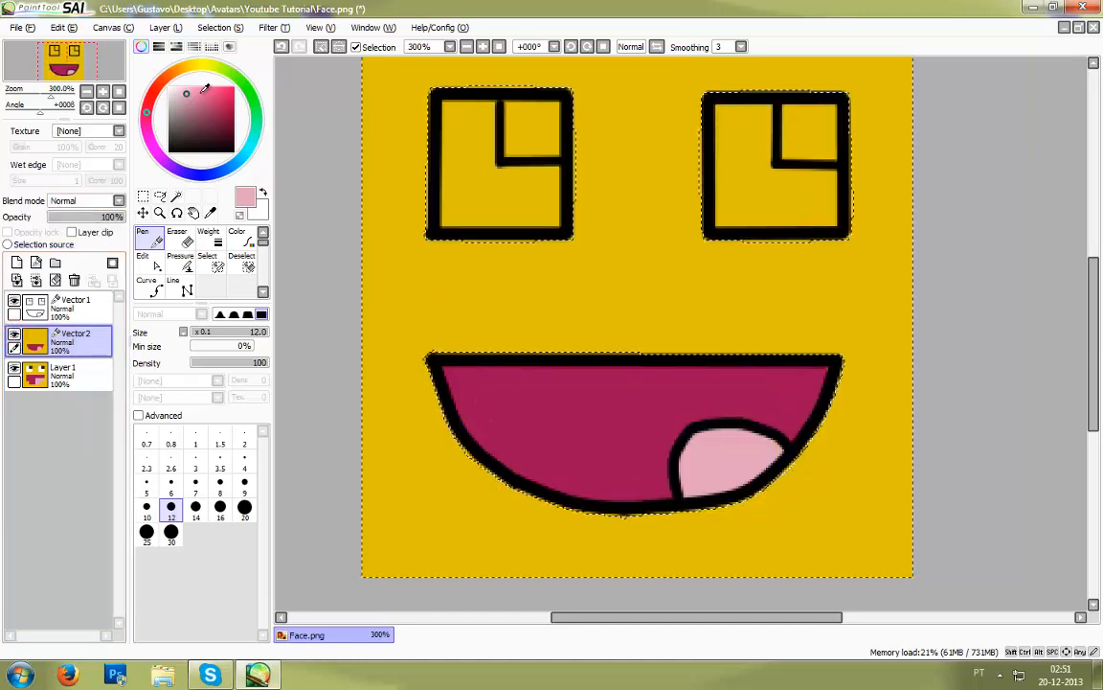
drag(185, 93, 169, 152)
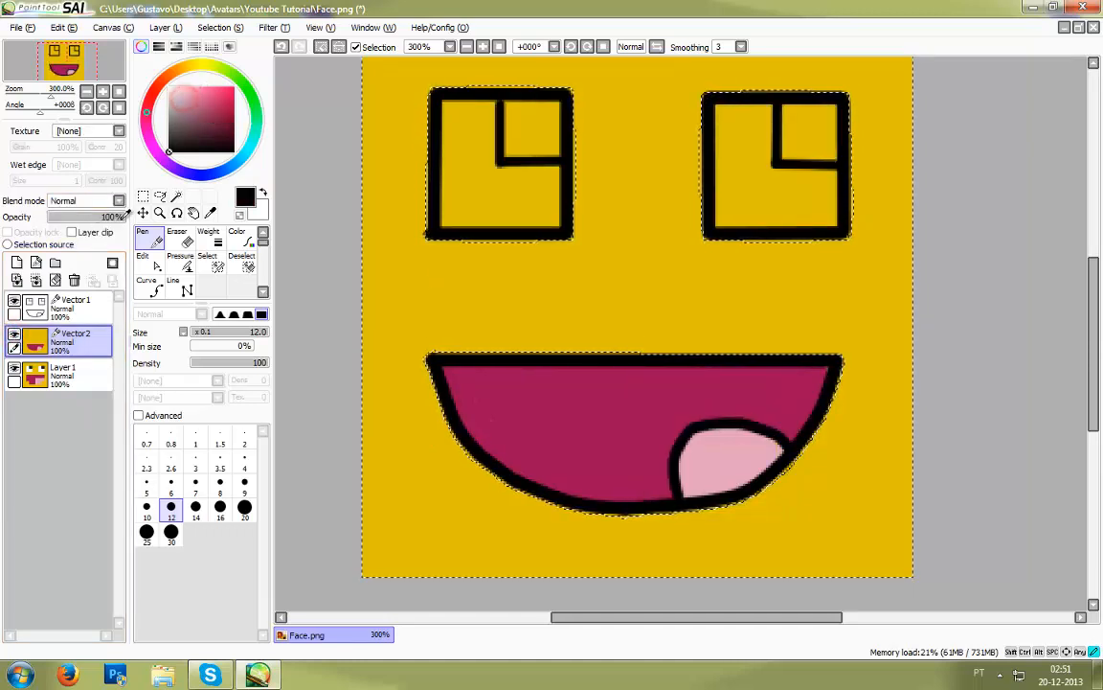
Step: Try to fill the left eye's pupil with black on Vector2 using the size 12 Pen
scroll(510, 181, down, 1)
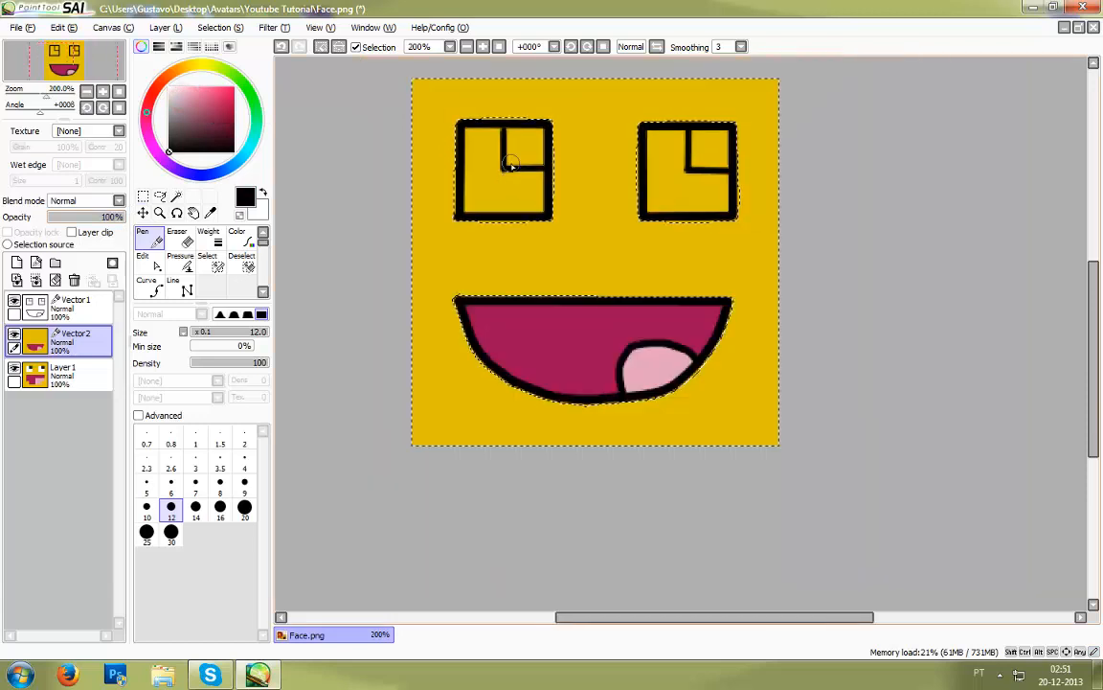
scroll(511, 160, up, 1)
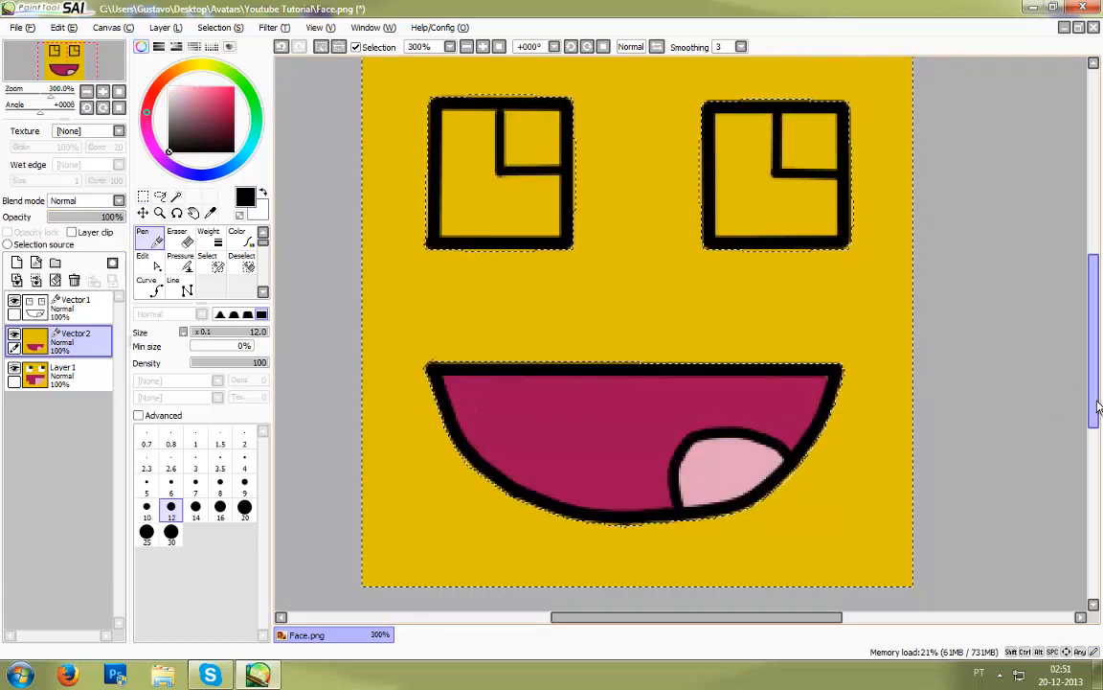
drag(1097, 405, 1096, 396)
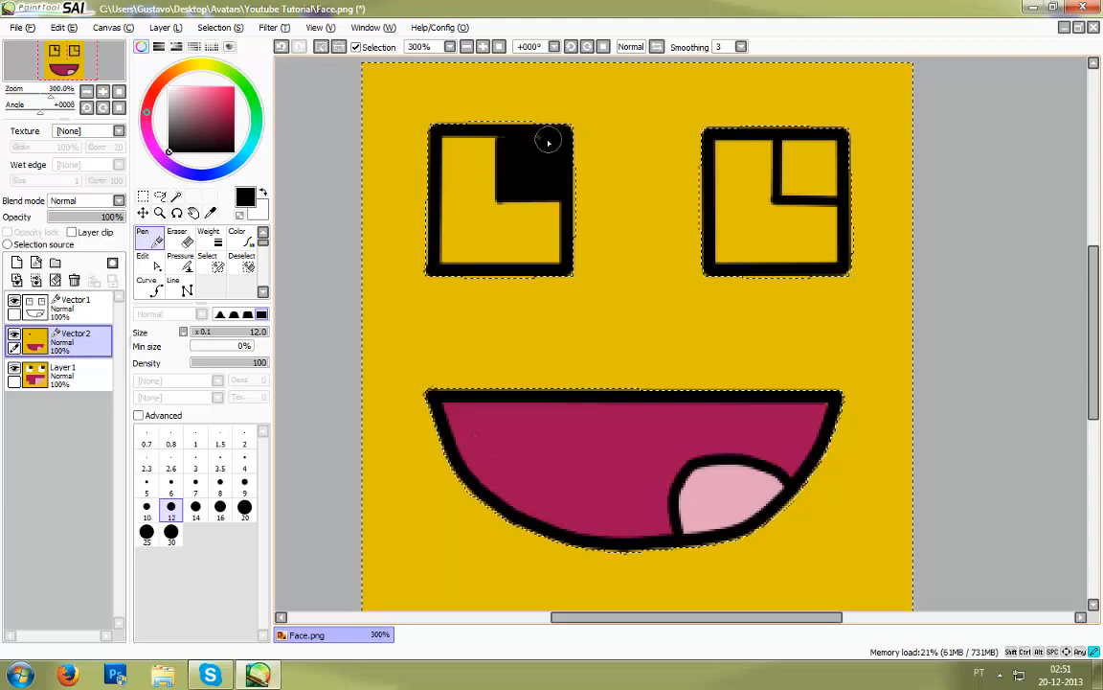
Step: View the avatar images in the desktop's Avatars folder, close it and return to the Face.png drawing
click(1034, 6)
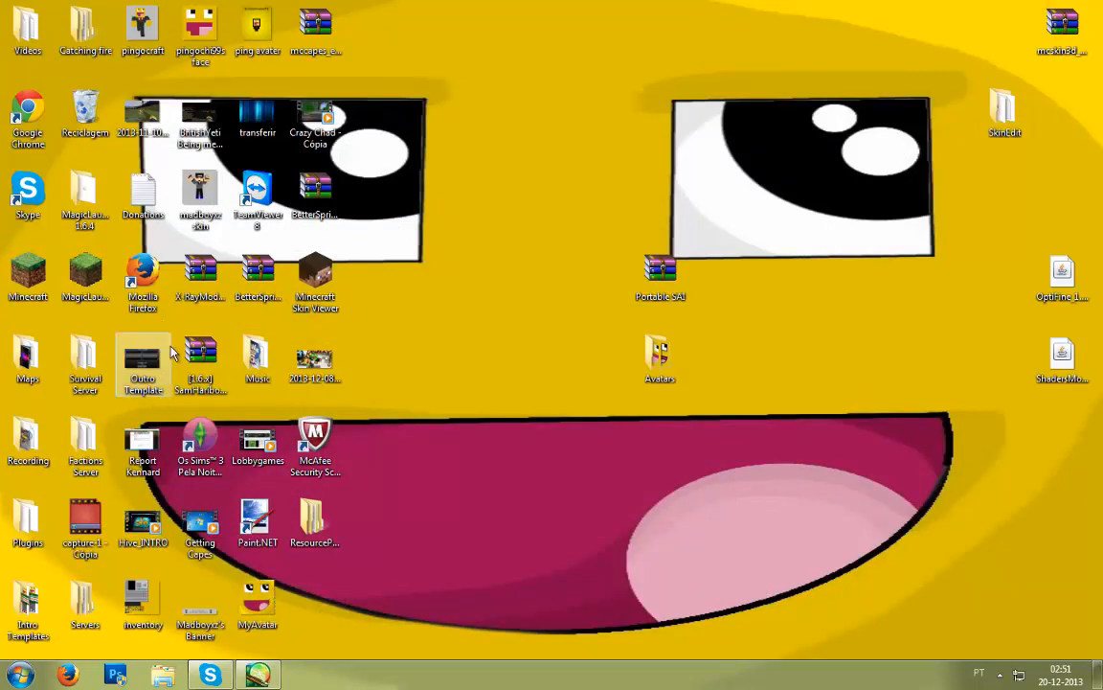
double_click(676, 360)
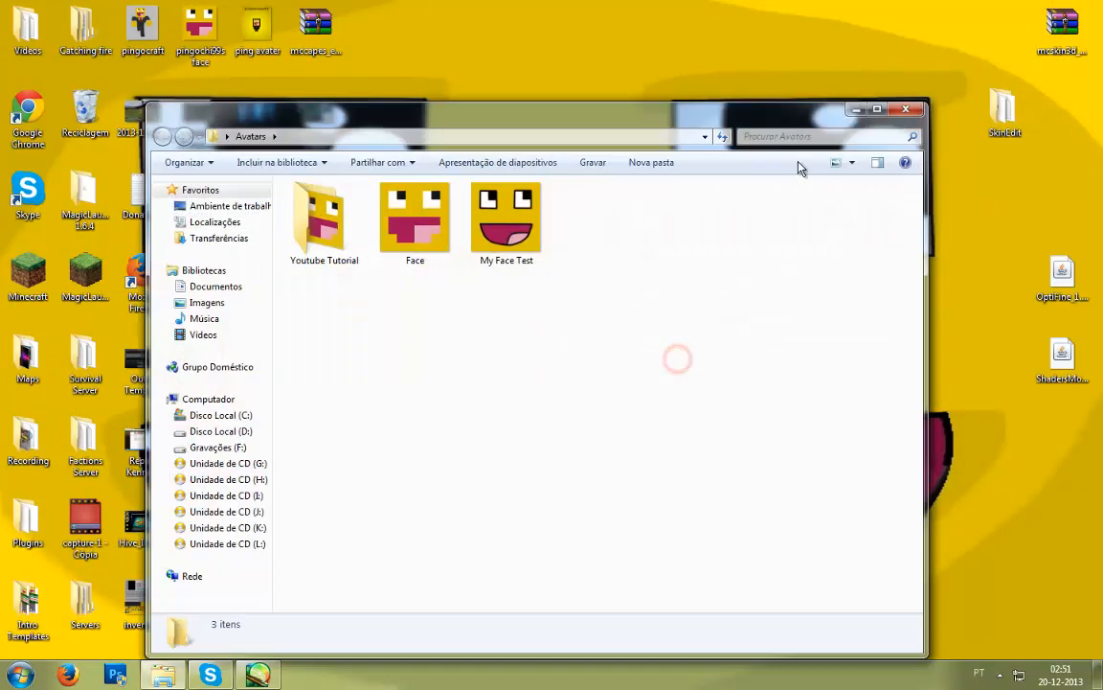
click(904, 108)
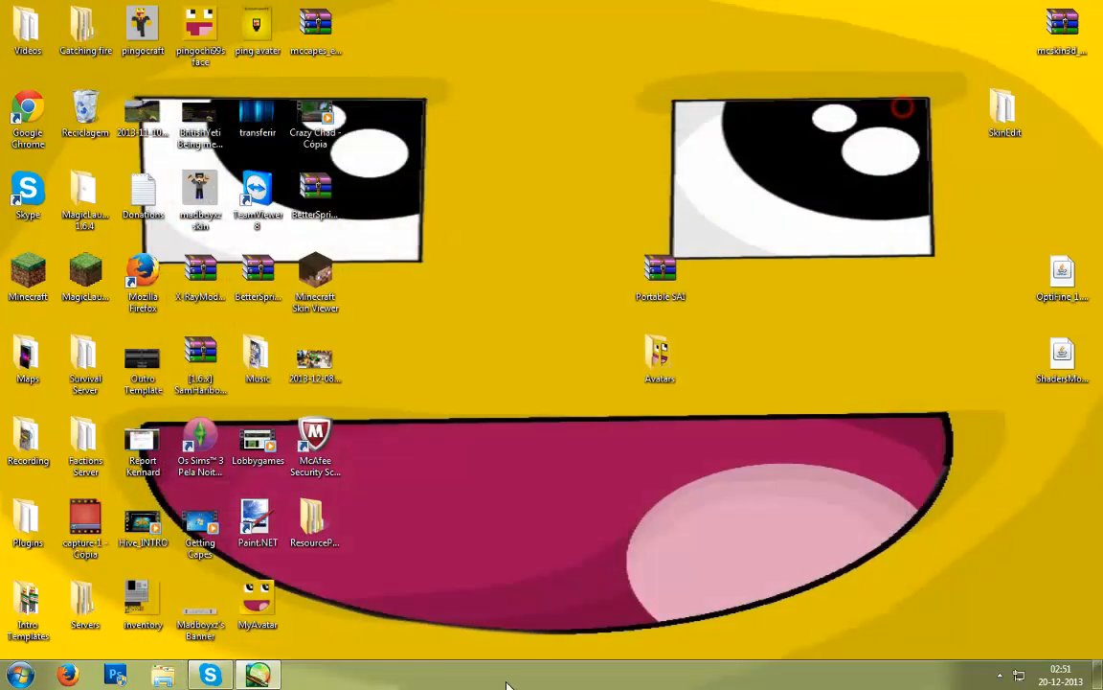
click(279, 673)
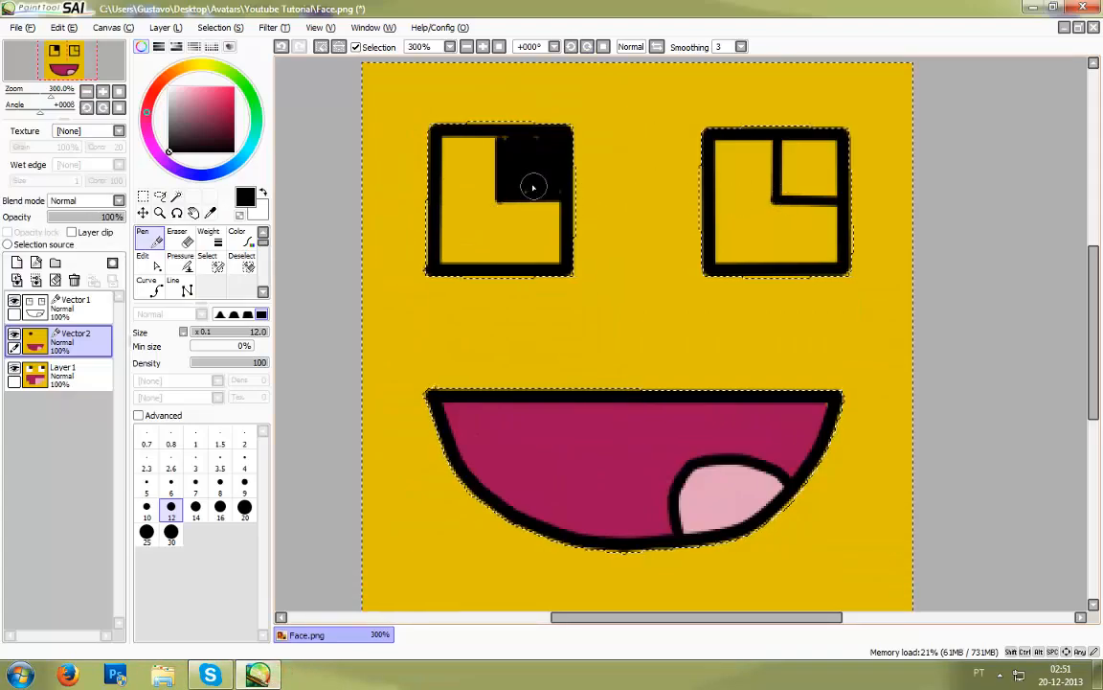
Step: Try to cover the gaps in the left eye's black pupil, and undo the black strokes
click(524, 182)
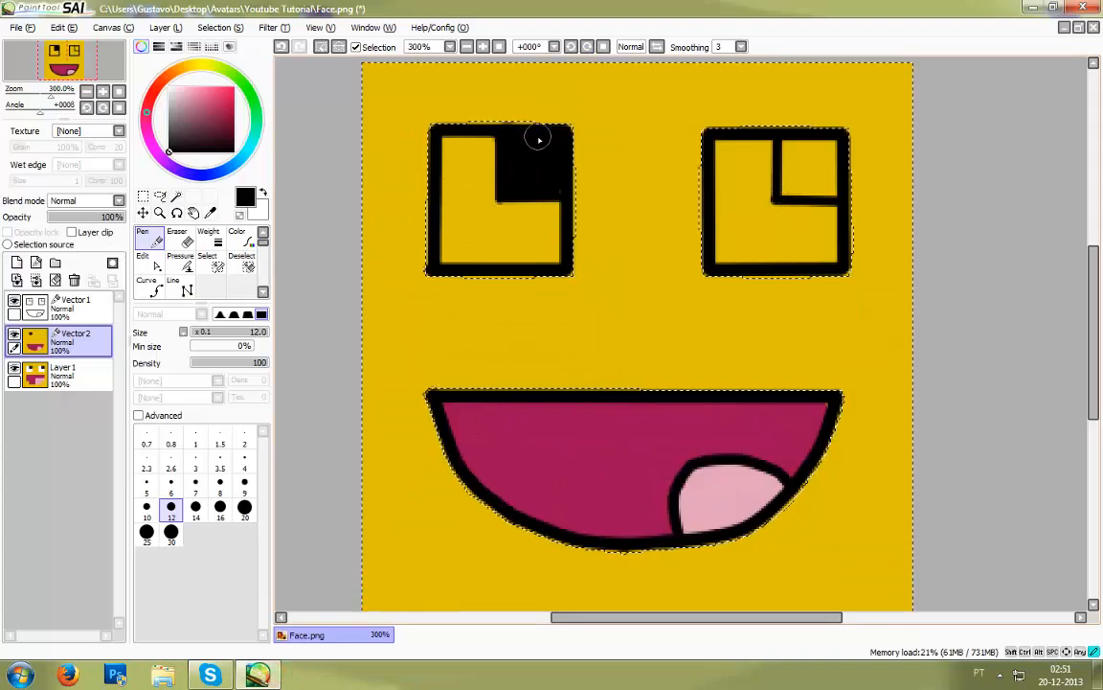
key(ctrl)
key(ctrl)
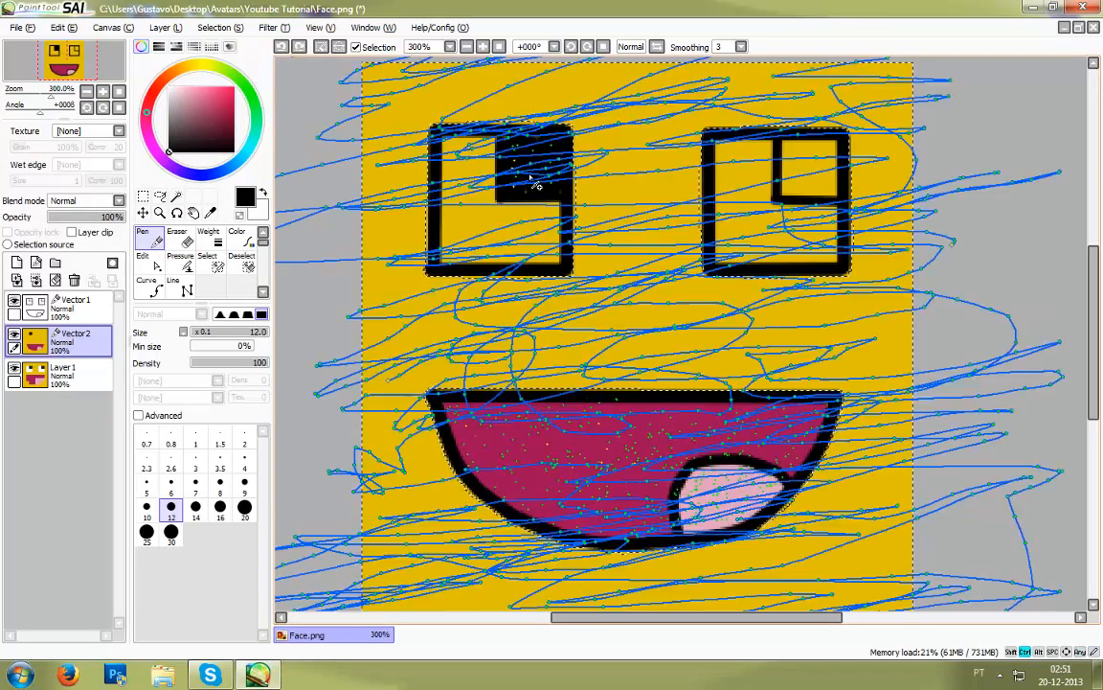
key(ctrl+z)
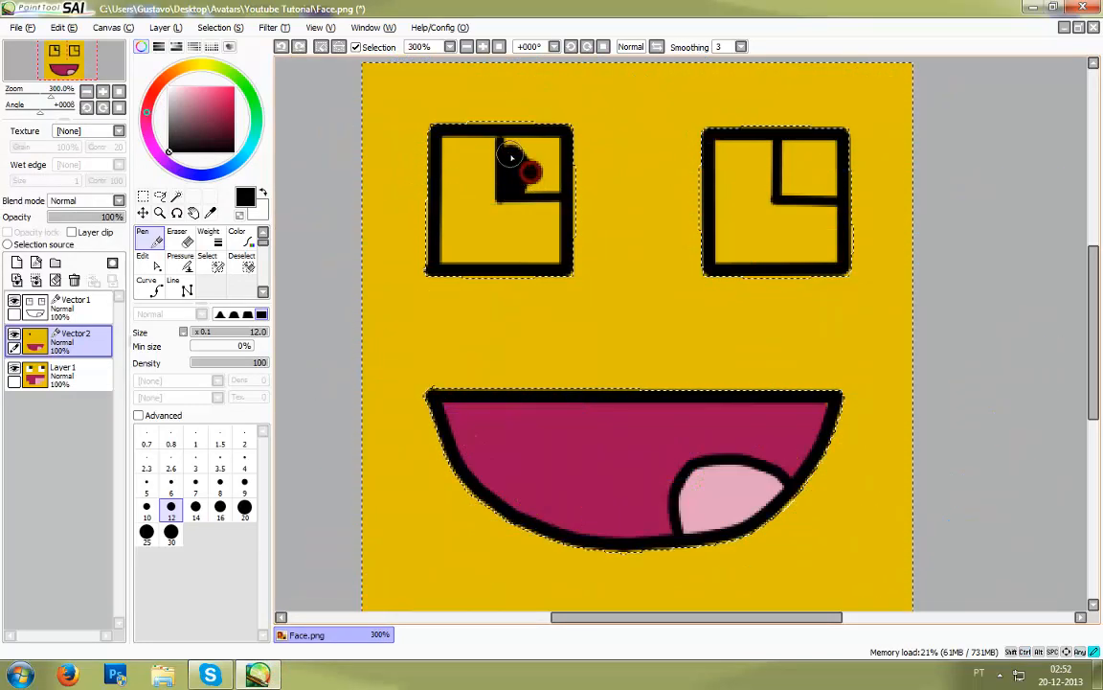
Step: Fill the left eye's pupil square with black on Vector2 using the size 12 Pen
scroll(512, 156, down, 1)
scroll(512, 156, up, 5)
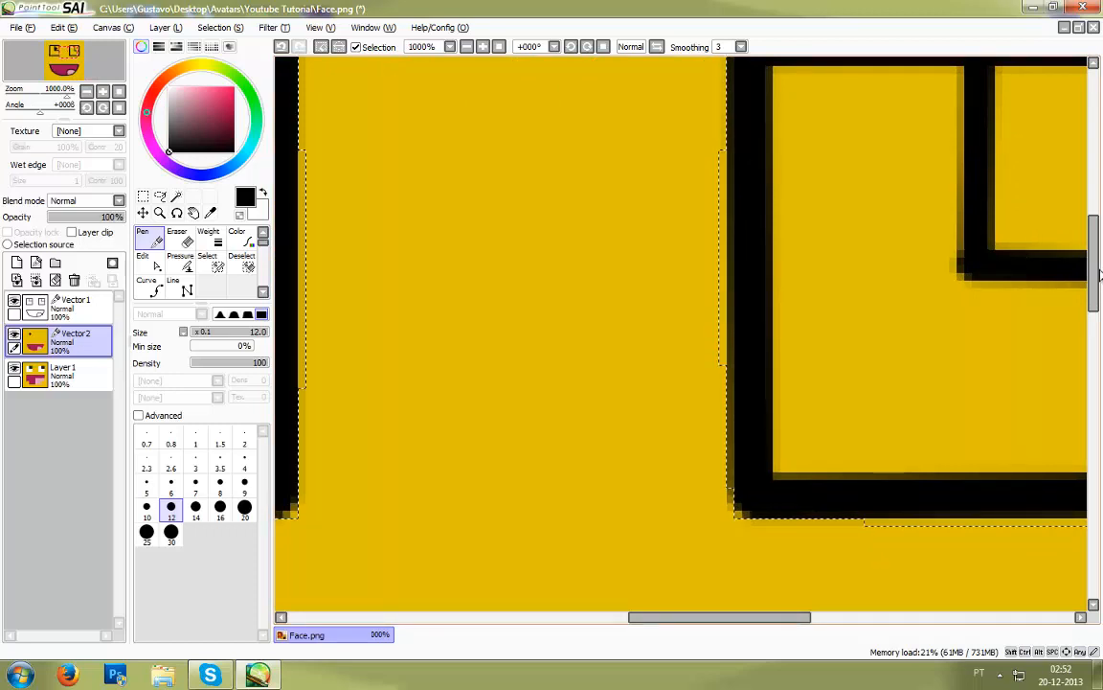
mouse_move(668, 617)
mouse_down()
mouse_move(600, 617)
mouse_move(604, 630)
mouse_move(548, 617)
mouse_up()
scroll(724, 394, down, 1)
mouse_move(728, 251)
mouse_down()
mouse_move(691, 245)
mouse_move(750, 241)
mouse_move(760, 253)
mouse_move(755, 146)
mouse_move(712, 196)
mouse_move(710, 152)
mouse_move(648, 150)
mouse_move(646, 139)
mouse_move(711, 138)
mouse_up()
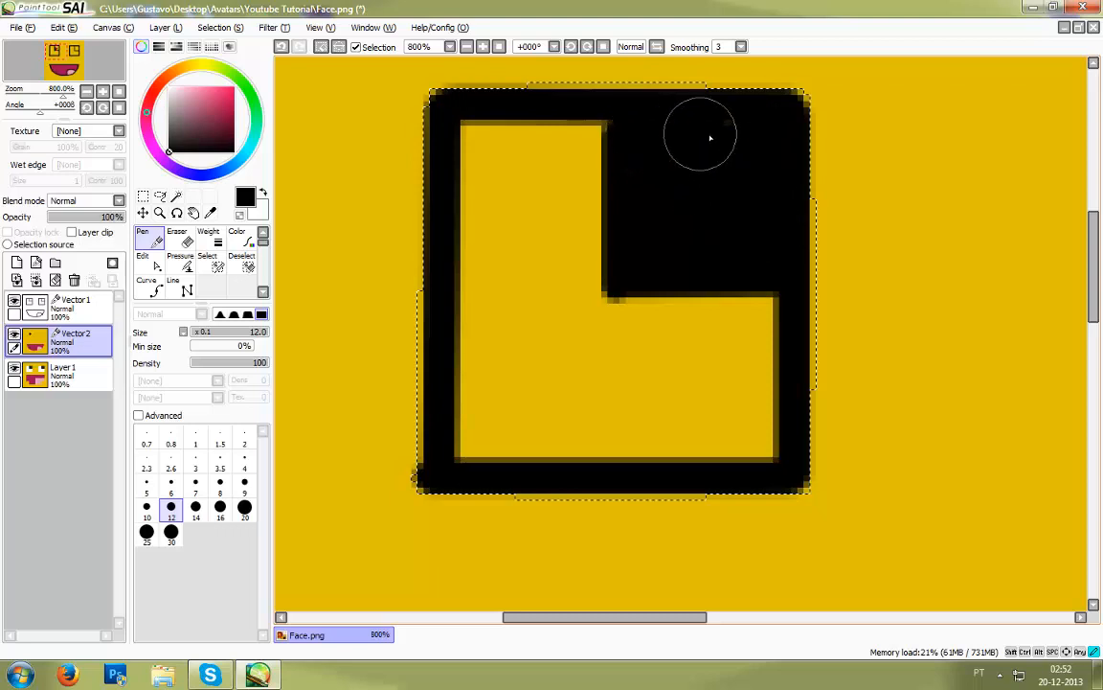
Step: Fill the right eye's pupil square with black on Vector2, covering the leftover yellow gap
drag(665, 620, 820, 617)
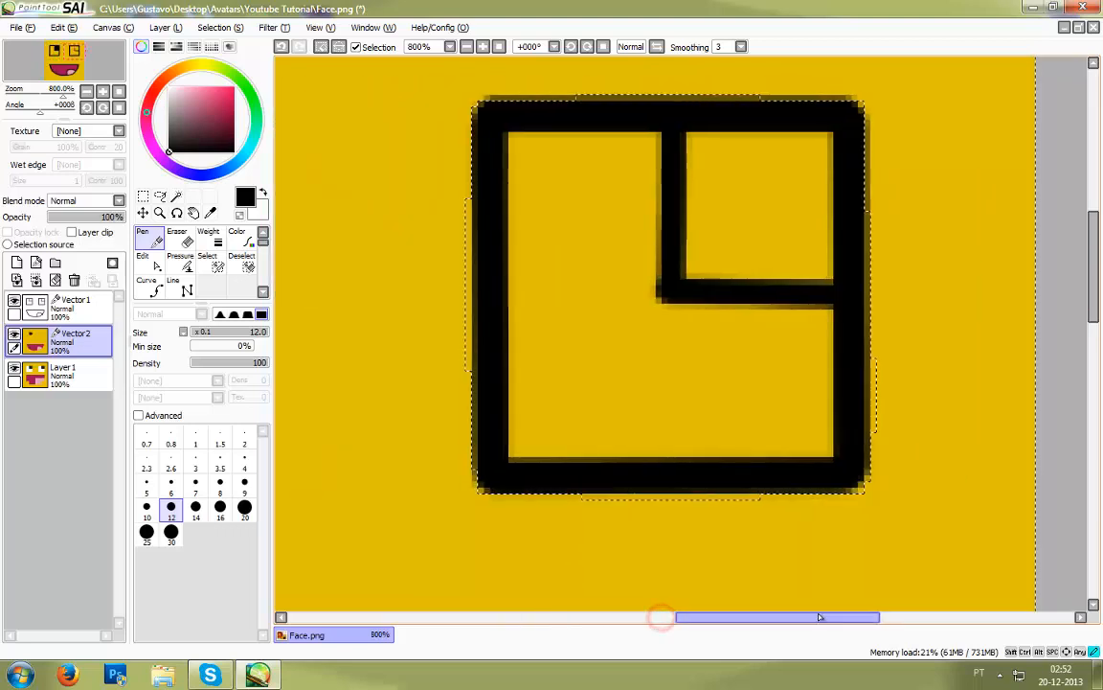
mouse_move(702, 254)
mouse_down()
mouse_move(702, 89)
mouse_move(736, 158)
mouse_move(823, 158)
mouse_move(815, 215)
mouse_move(790, 259)
mouse_move(767, 184)
mouse_up()
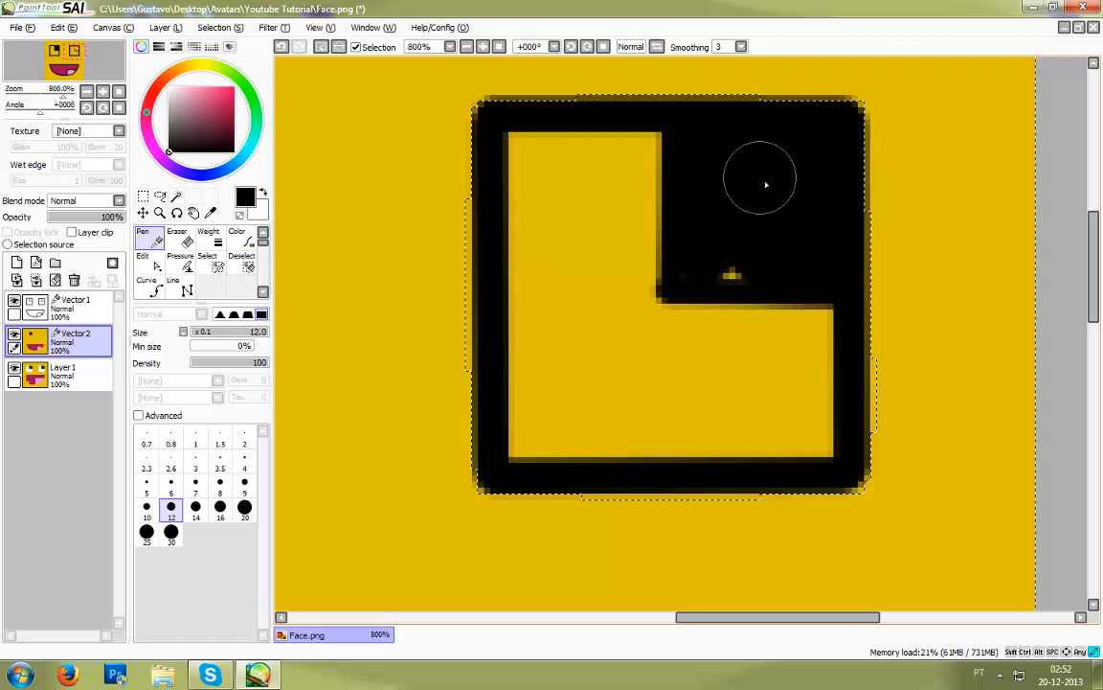
drag(743, 259, 726, 268)
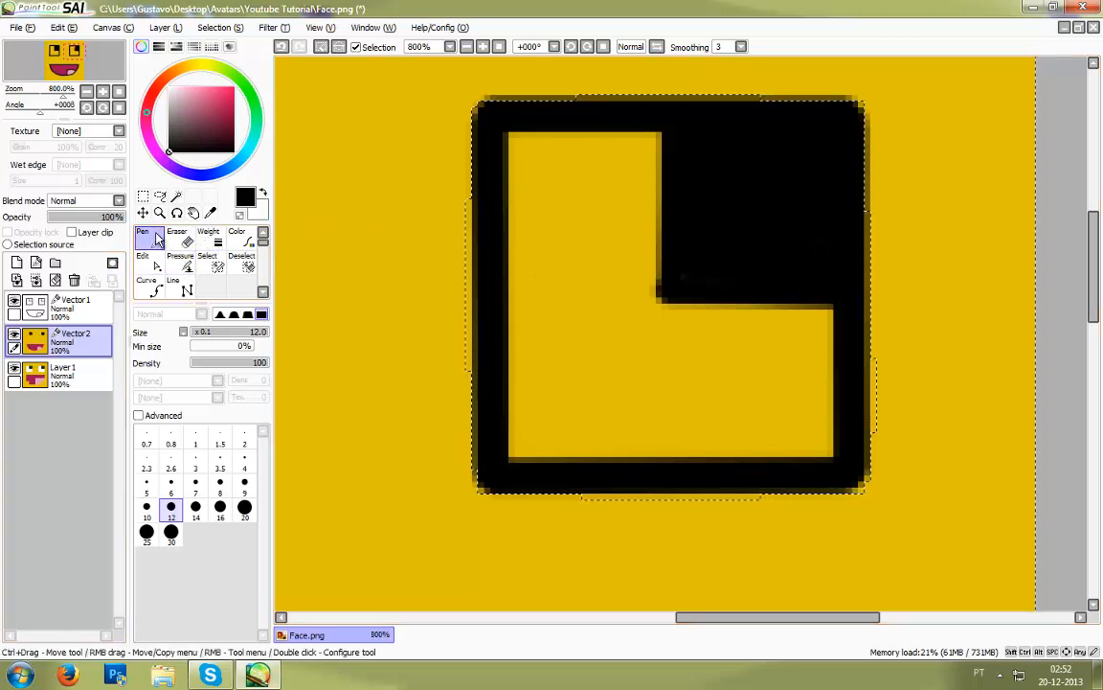
Step: Fill the L-shaped area around the right eye's pupil with white using the size 12 Pen
click(536, 267)
mouse_move(532, 269)
mouse_down()
mouse_move(520, 155)
mouse_move(635, 160)
mouse_move(647, 147)
mouse_up()
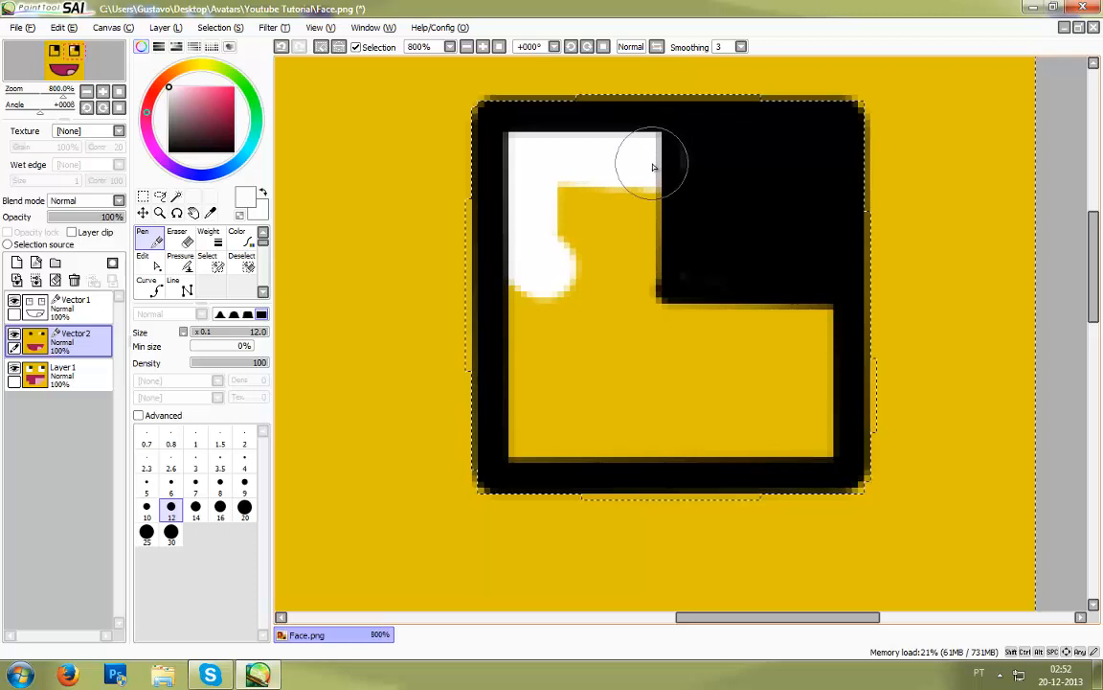
mouse_move(641, 219)
mouse_down()
mouse_move(577, 200)
mouse_move(565, 239)
mouse_move(596, 292)
mouse_move(639, 277)
mouse_move(642, 258)
mouse_move(636, 330)
mouse_move(815, 325)
mouse_move(823, 445)
mouse_move(528, 451)
mouse_move(520, 318)
mouse_move(521, 361)
mouse_move(535, 327)
mouse_move(613, 328)
mouse_move(560, 282)
mouse_move(635, 378)
mouse_move(629, 391)
mouse_move(759, 408)
mouse_move(768, 376)
mouse_up()
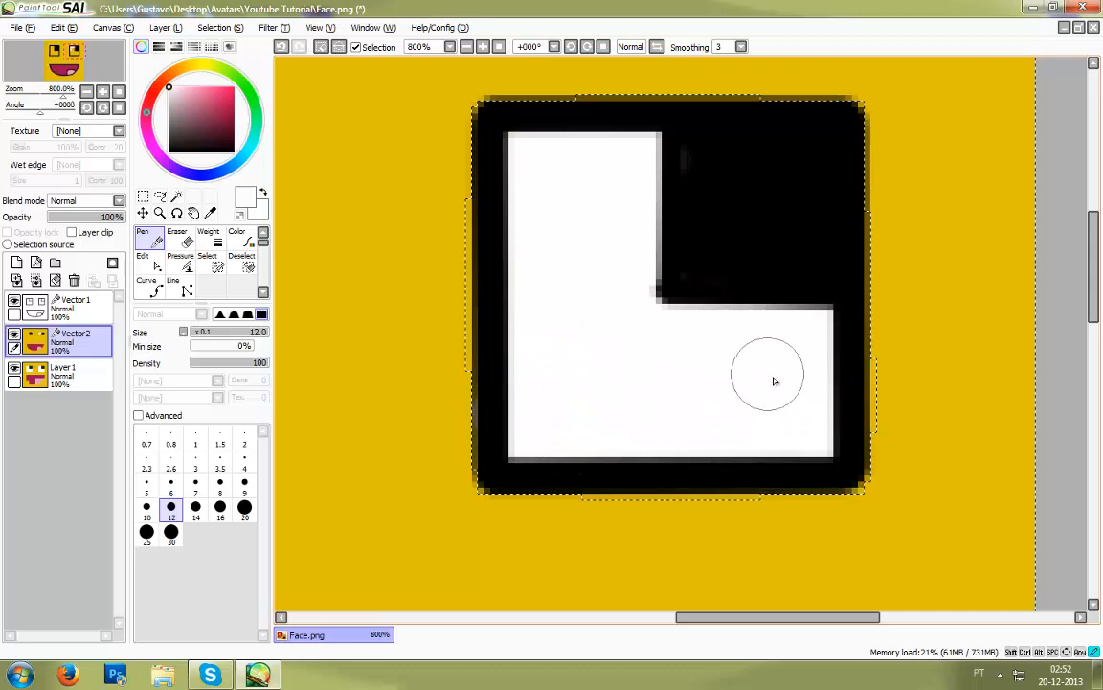
Step: Paint the L-shaped area of the left eye white on Vector2, undoing the first stroke and repainting it
mouse_move(752, 618)
mouse_down()
mouse_move(493, 603)
mouse_move(586, 613)
mouse_up()
mouse_move(504, 425)
mouse_down()
mouse_move(495, 446)
mouse_move(482, 151)
mouse_move(569, 148)
mouse_move(588, 166)
mouse_move(602, 149)
mouse_move(587, 231)
mouse_move(574, 237)
mouse_move(591, 302)
mouse_move(660, 320)
mouse_move(710, 314)
mouse_move(733, 335)
mouse_move(721, 387)
mouse_move(580, 384)
mouse_move(591, 365)
mouse_move(534, 328)
mouse_move(493, 345)
mouse_move(487, 438)
mouse_move(532, 444)
mouse_move(588, 428)
mouse_move(640, 446)
mouse_move(746, 446)
mouse_move(768, 392)
mouse_move(771, 328)
mouse_move(759, 322)
mouse_up()
key(ctrl+z)
drag(549, 311, 549, 296)
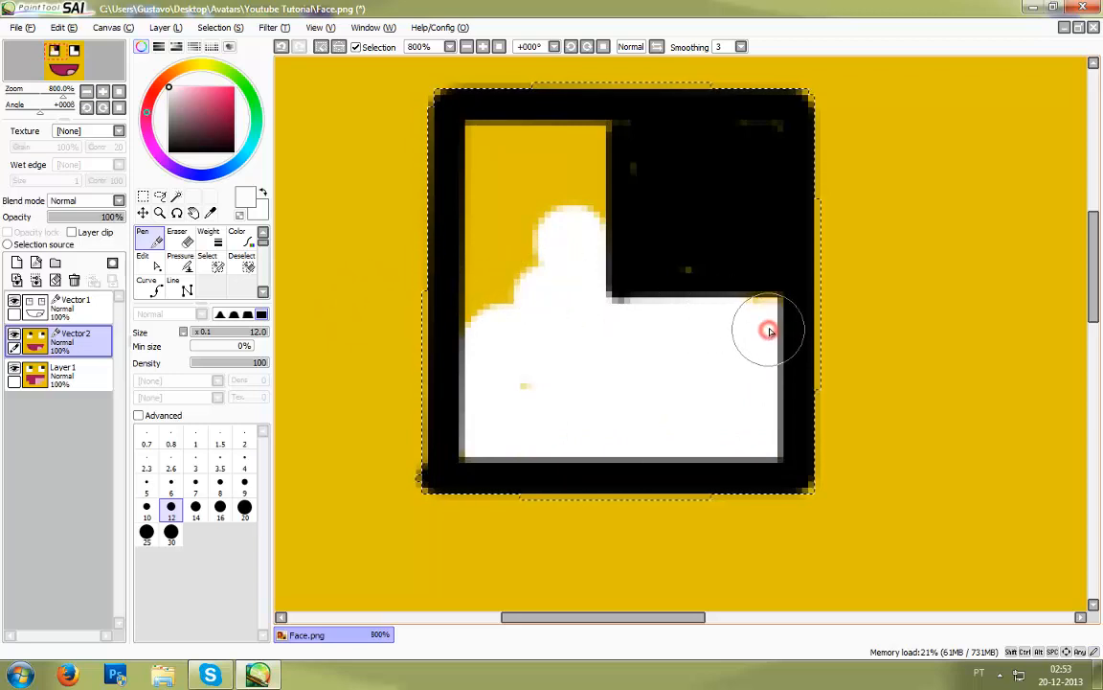
mouse_move(480, 341)
mouse_down()
mouse_move(480, 317)
mouse_move(508, 277)
mouse_move(482, 163)
mouse_move(504, 147)
mouse_move(588, 143)
mouse_move(574, 173)
mouse_move(582, 202)
mouse_move(514, 220)
mouse_move(517, 210)
mouse_move(537, 400)
mouse_move(655, 389)
mouse_move(657, 376)
mouse_up()
Step: Cover leftover yellow along the lower edge of the left eye's pupil with white using the size 3 Pen
scroll(657, 376, down, 2)
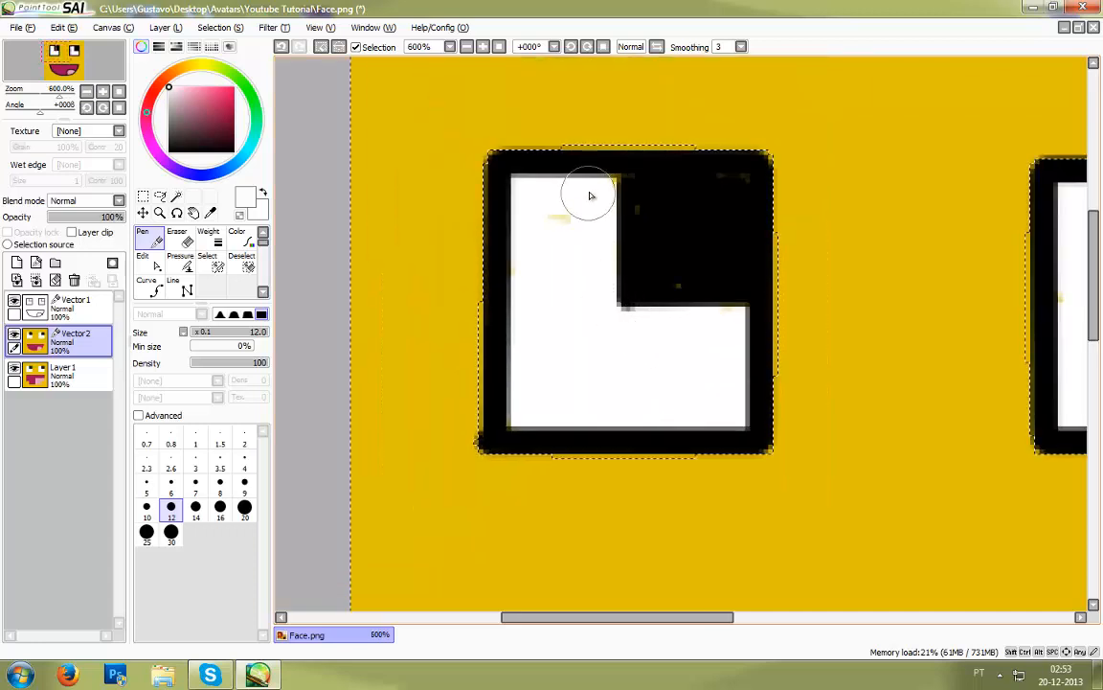
click(196, 463)
scroll(530, 271, down, 3)
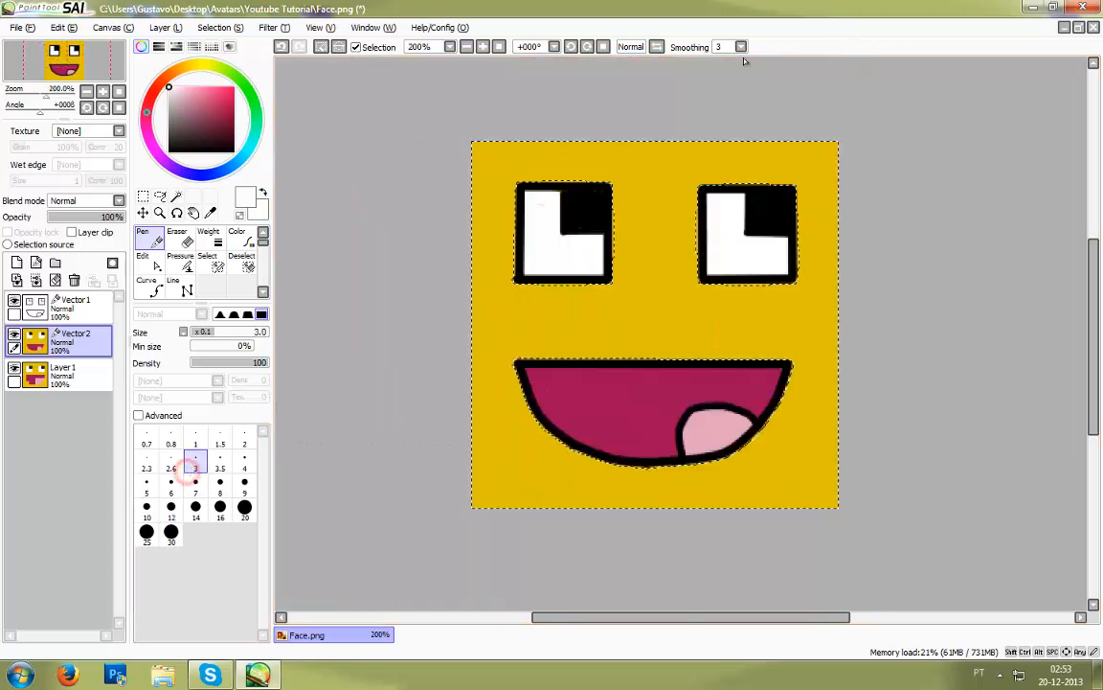
scroll(530, 271, up, 5)
scroll(403, 401, down, 1)
scroll(403, 400, down, 1)
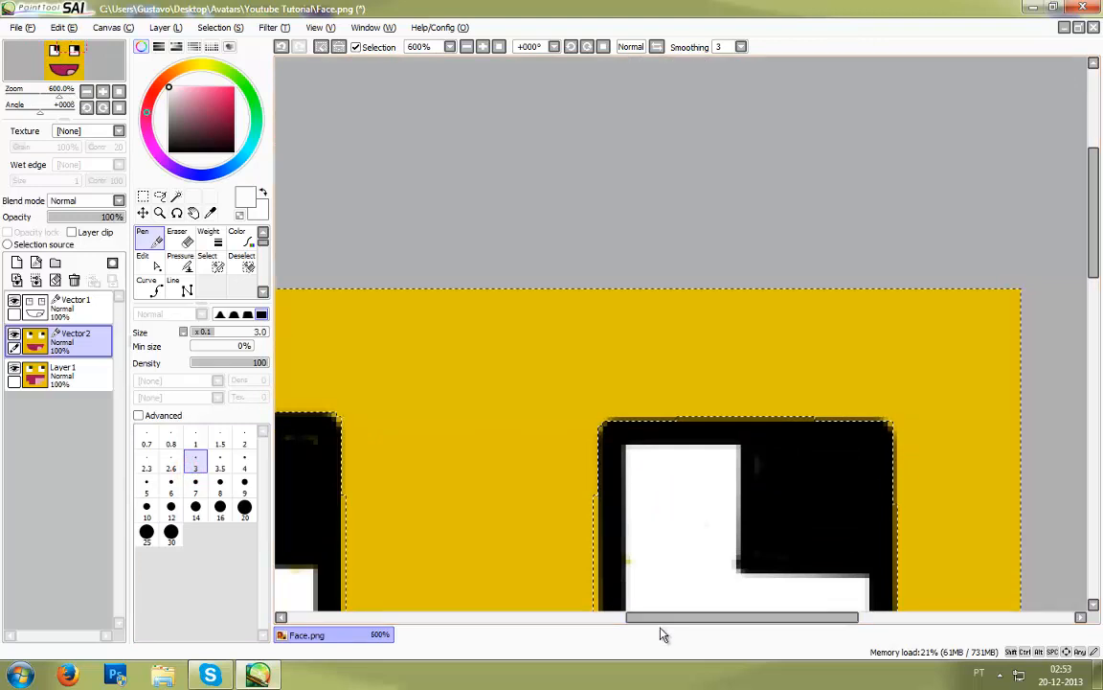
drag(661, 618, 525, 618)
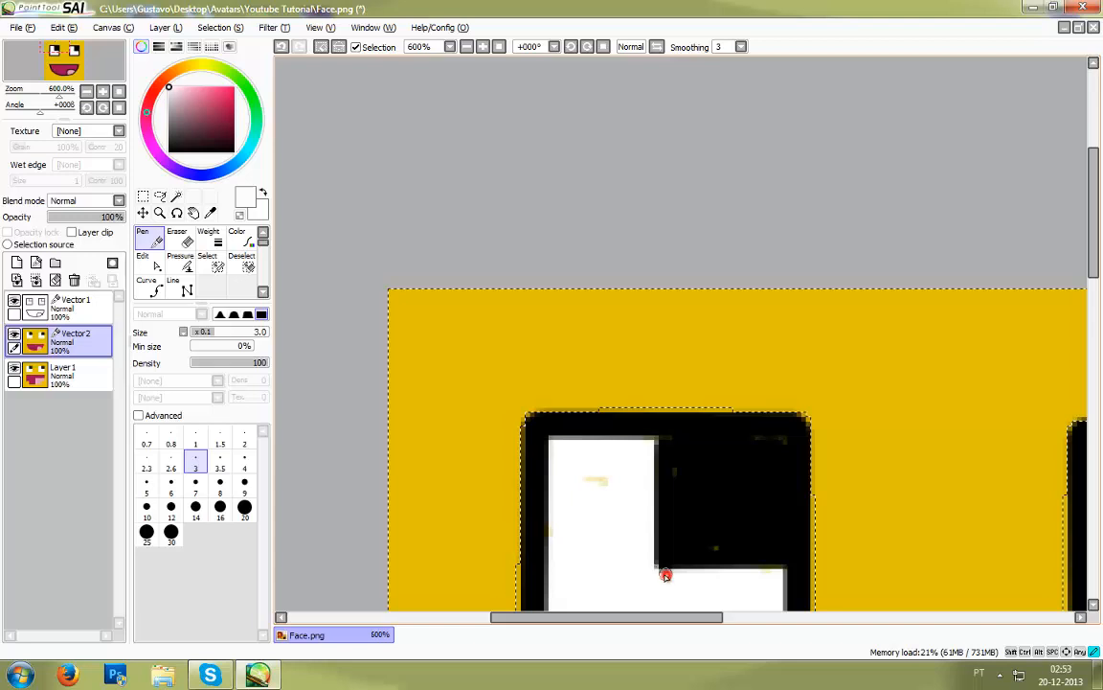
scroll(734, 553, up, 1)
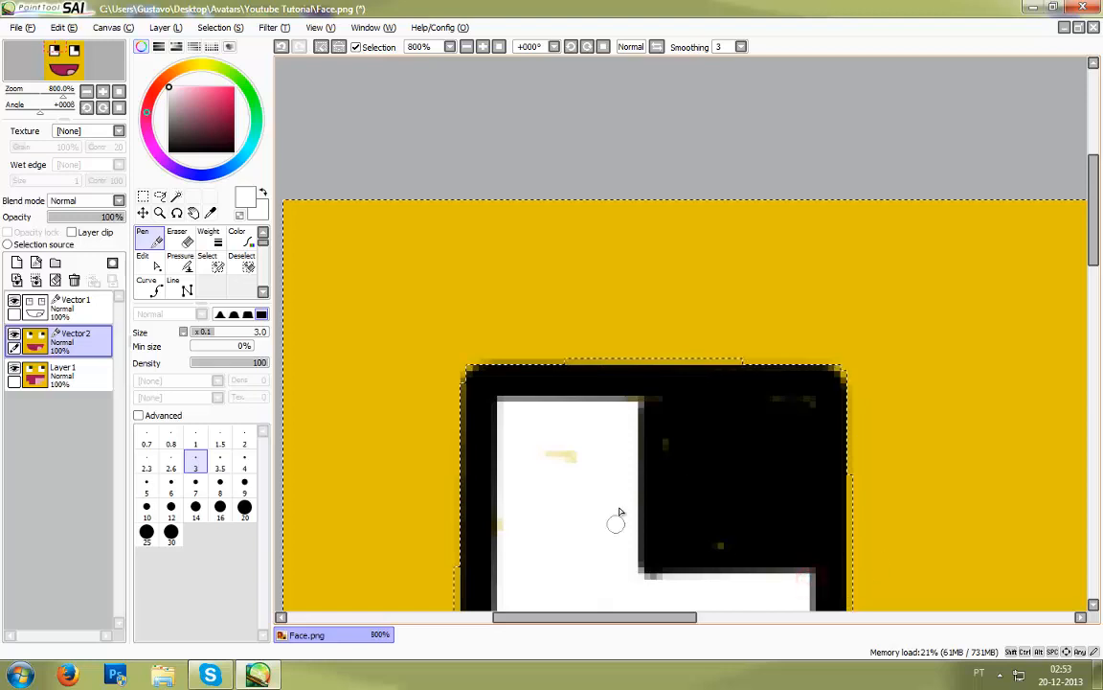
Step: Cover the remaining specks in the pupils of both eyes with black using the size 3 Pen
scroll(628, 498, down, 1)
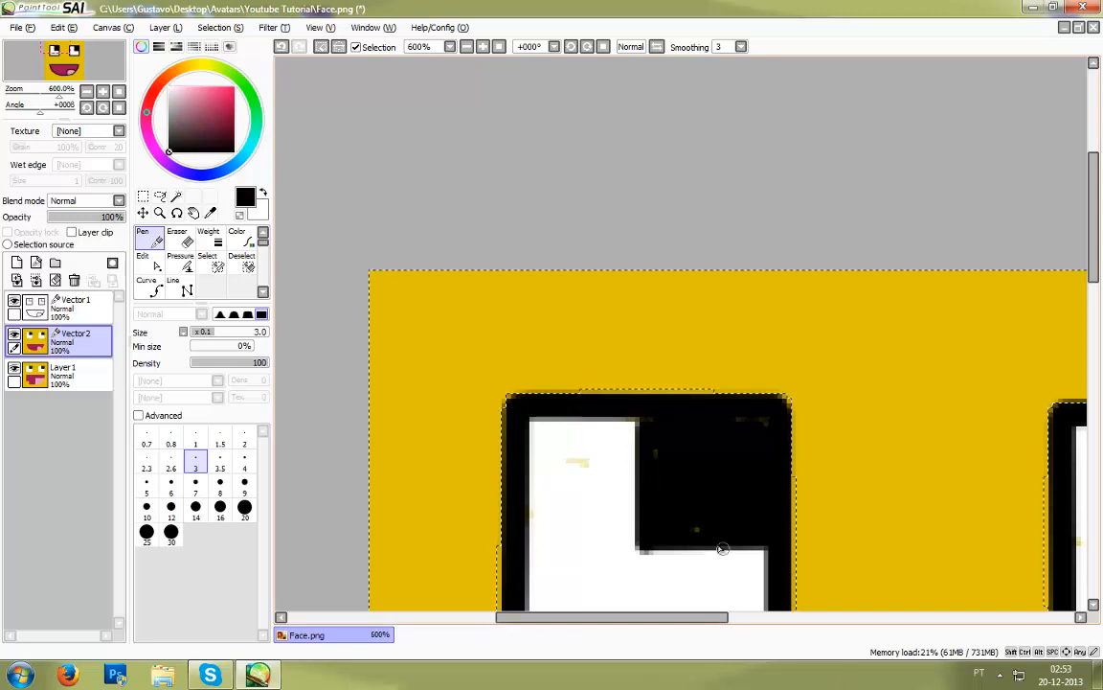
click(663, 446)
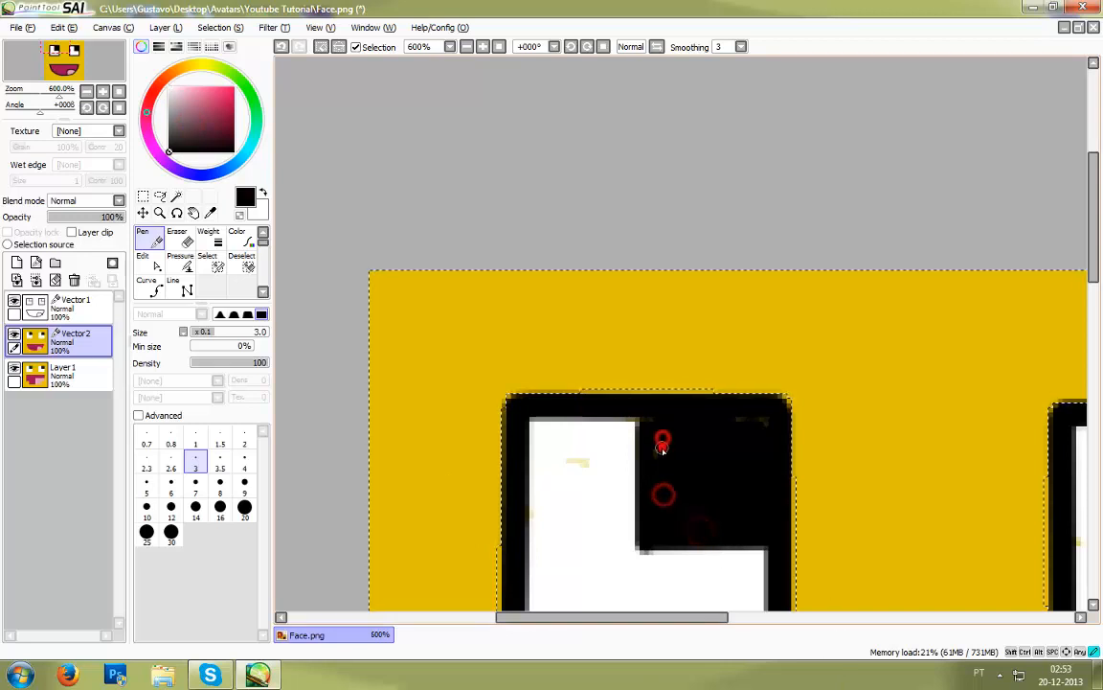
click(656, 459)
click(651, 444)
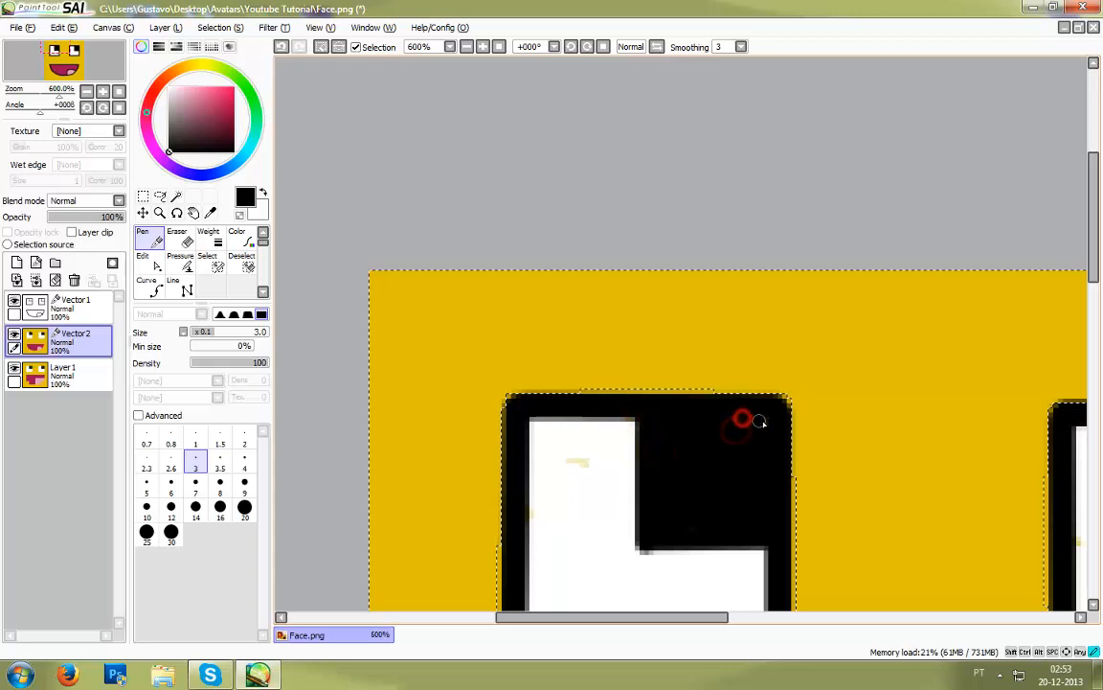
drag(668, 619, 803, 621)
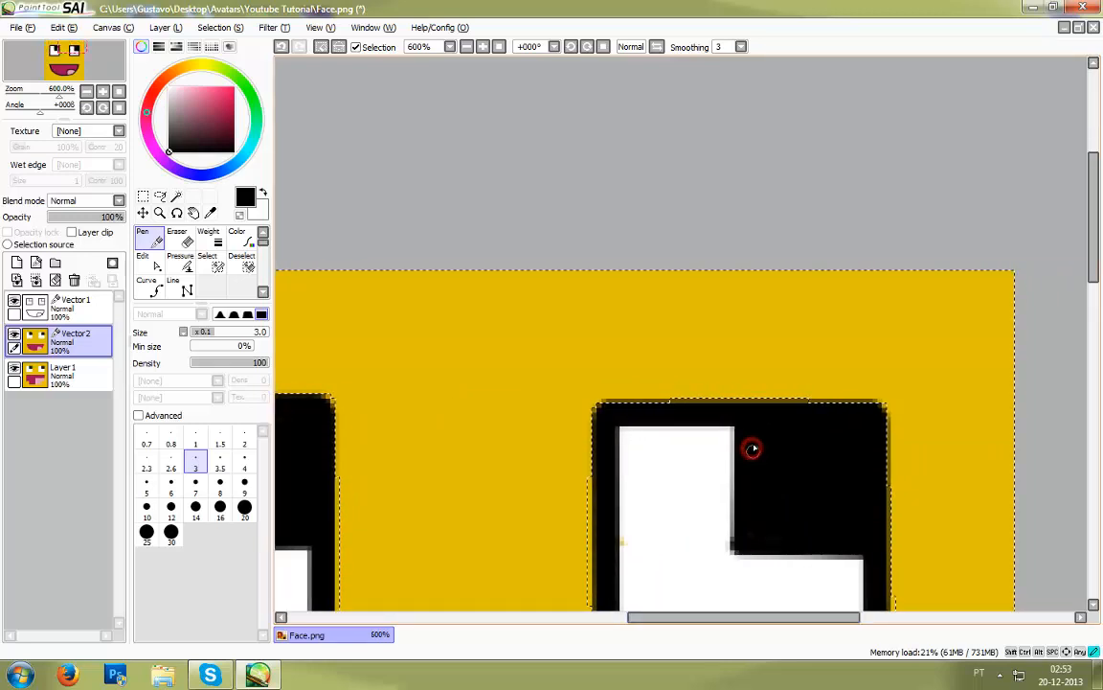
Step: Bring the whole face into view and deselect the active selection
scroll(752, 449, down, 4)
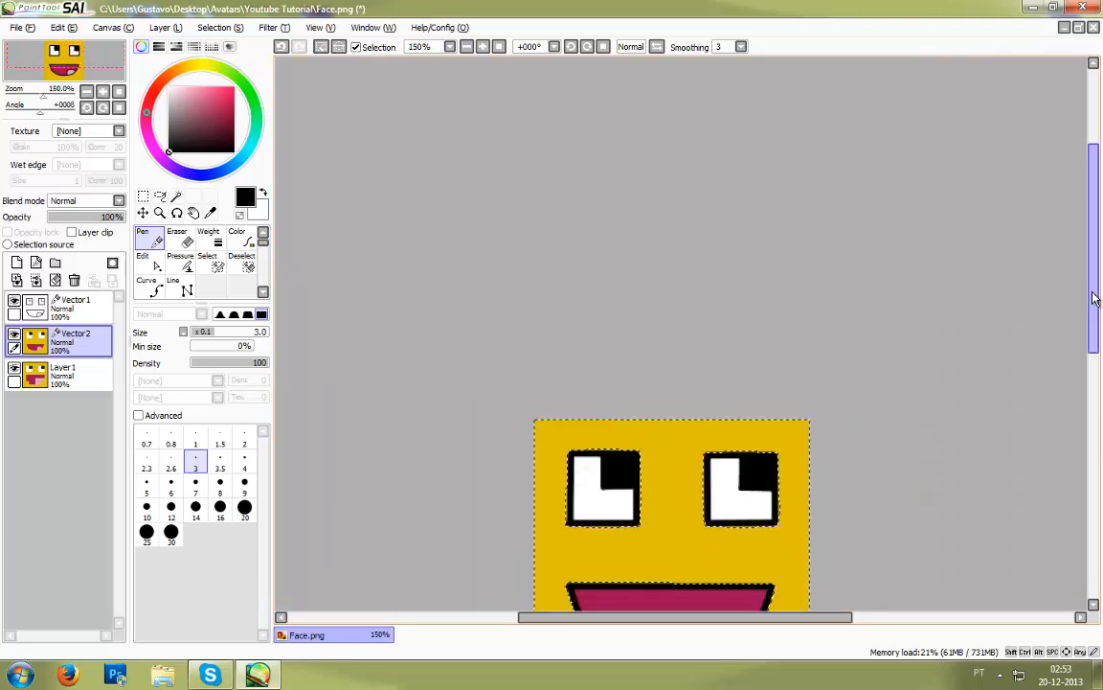
drag(1095, 298, 1094, 361)
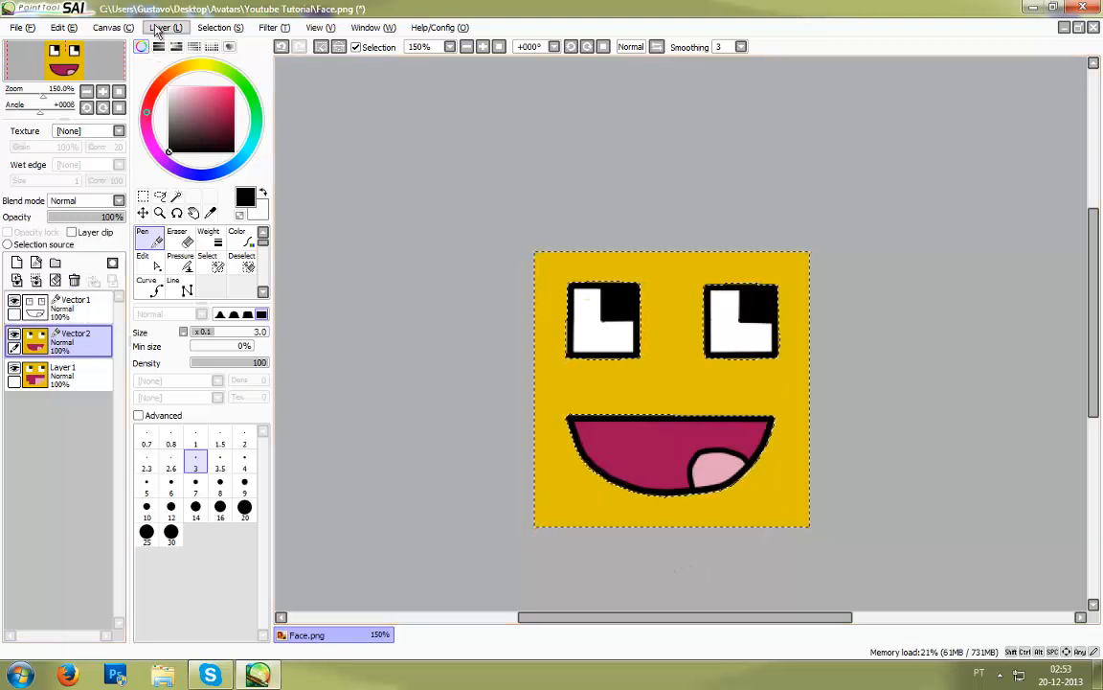
click(214, 27)
click(213, 49)
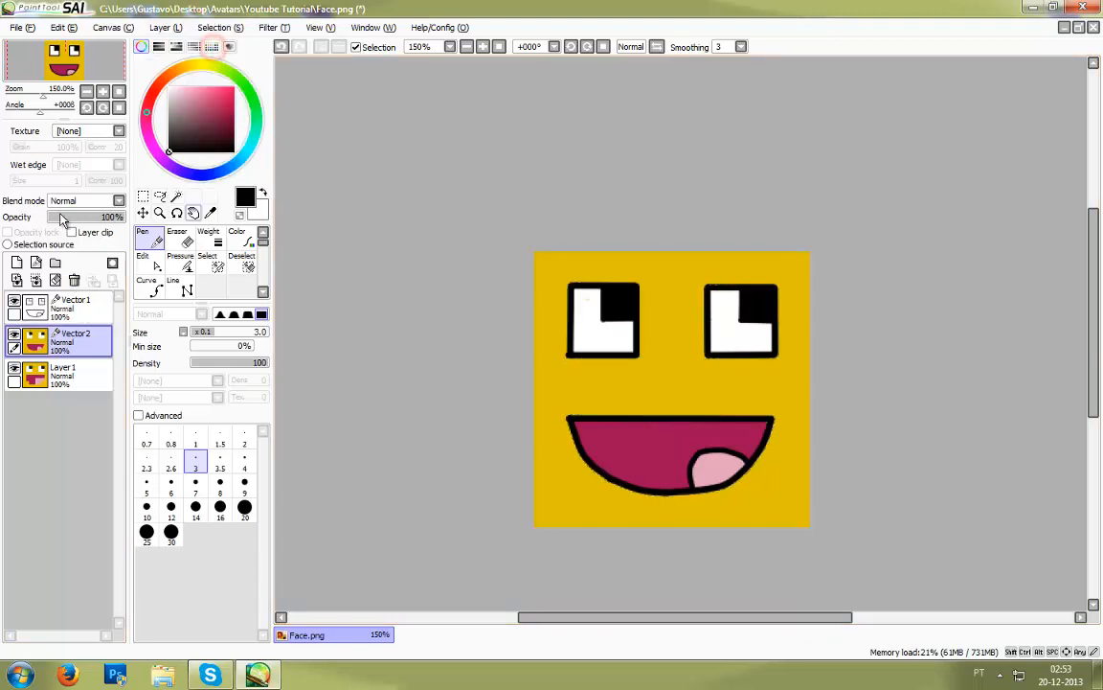
Step: Activate Vector1 and hide Vector2 and Layer1 so only the black linework is shown
click(77, 306)
click(13, 336)
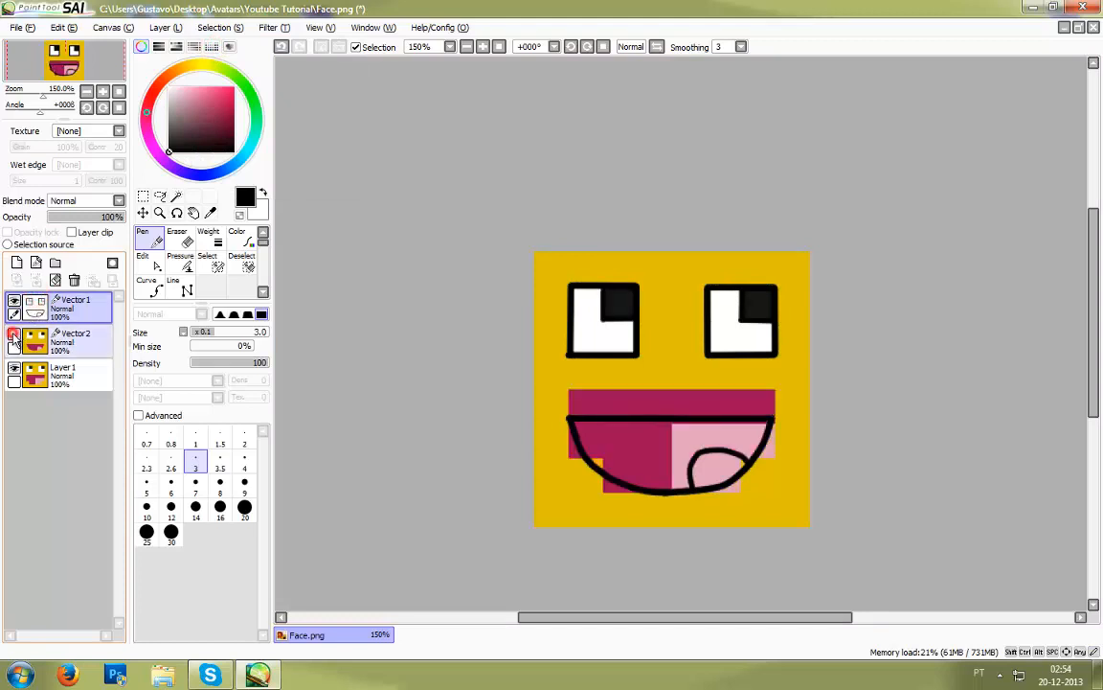
click(12, 371)
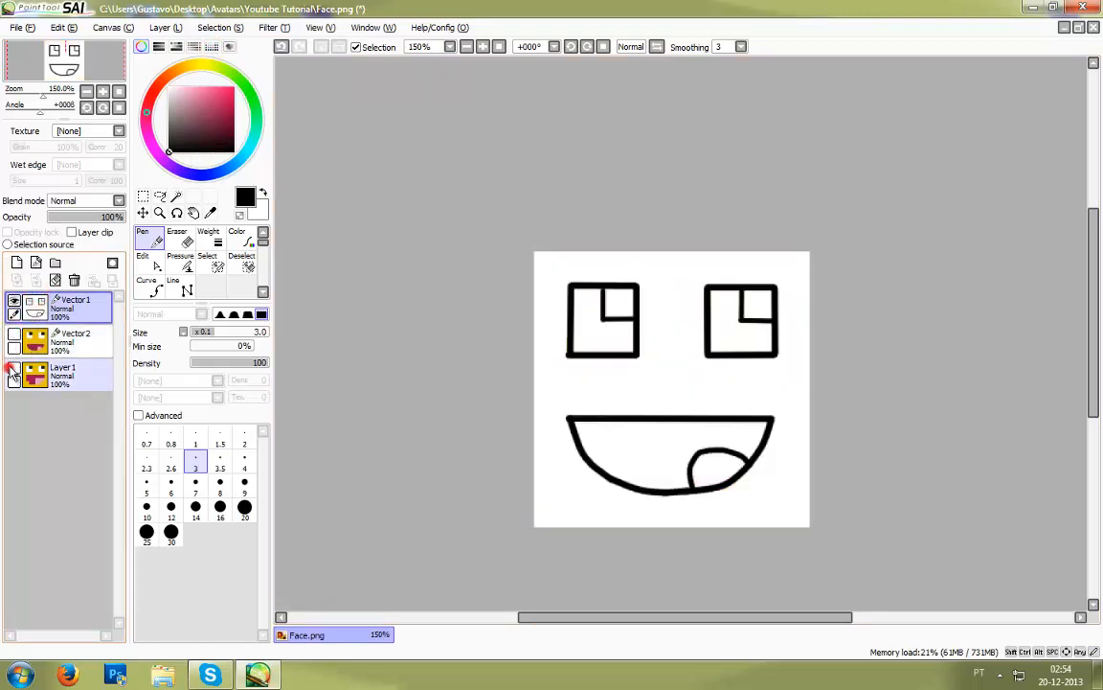
Step: Show the Vector2 coloring beneath the Vector1 linework, toggling the linework's visibility to compare the face with and without outlines
click(13, 300)
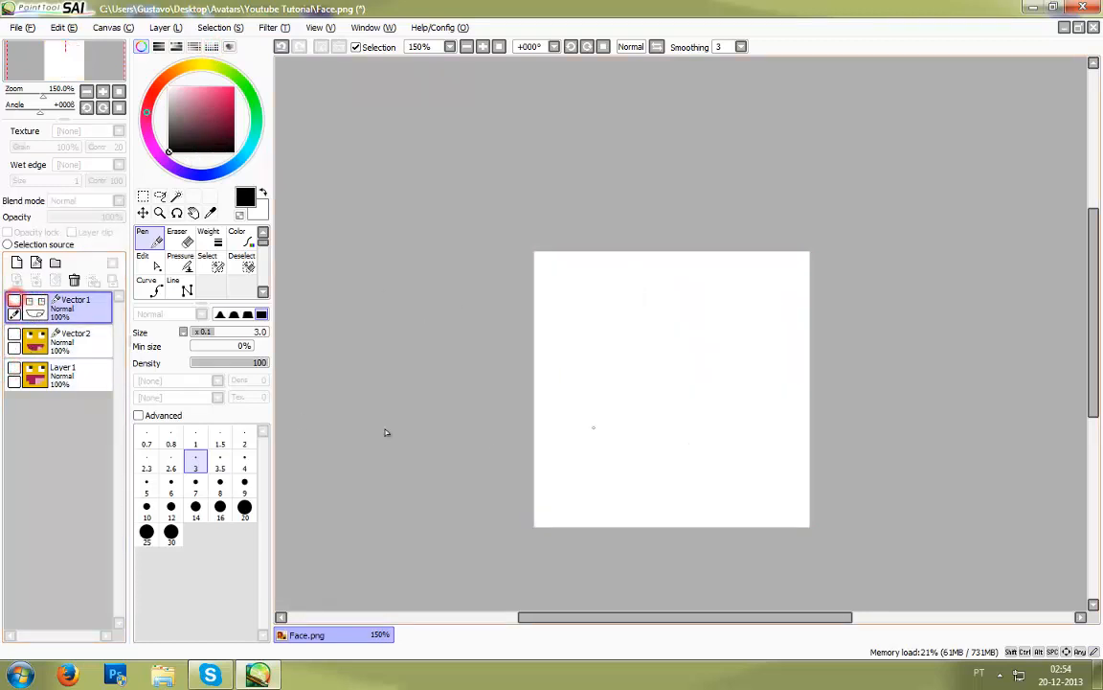
click(13, 302)
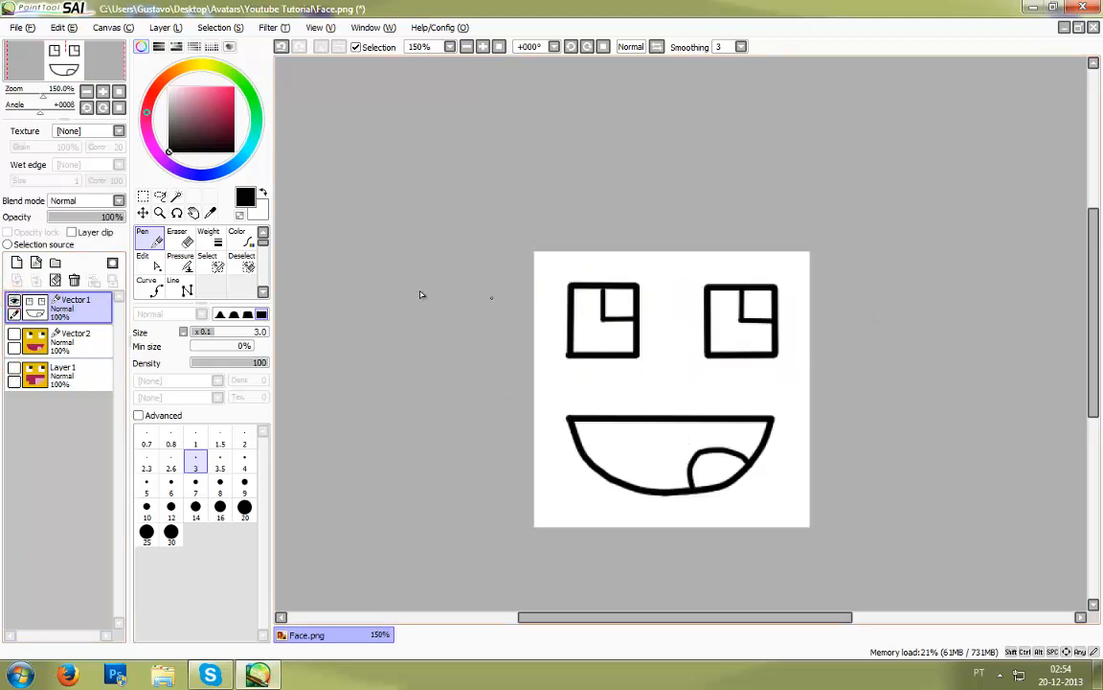
click(14, 335)
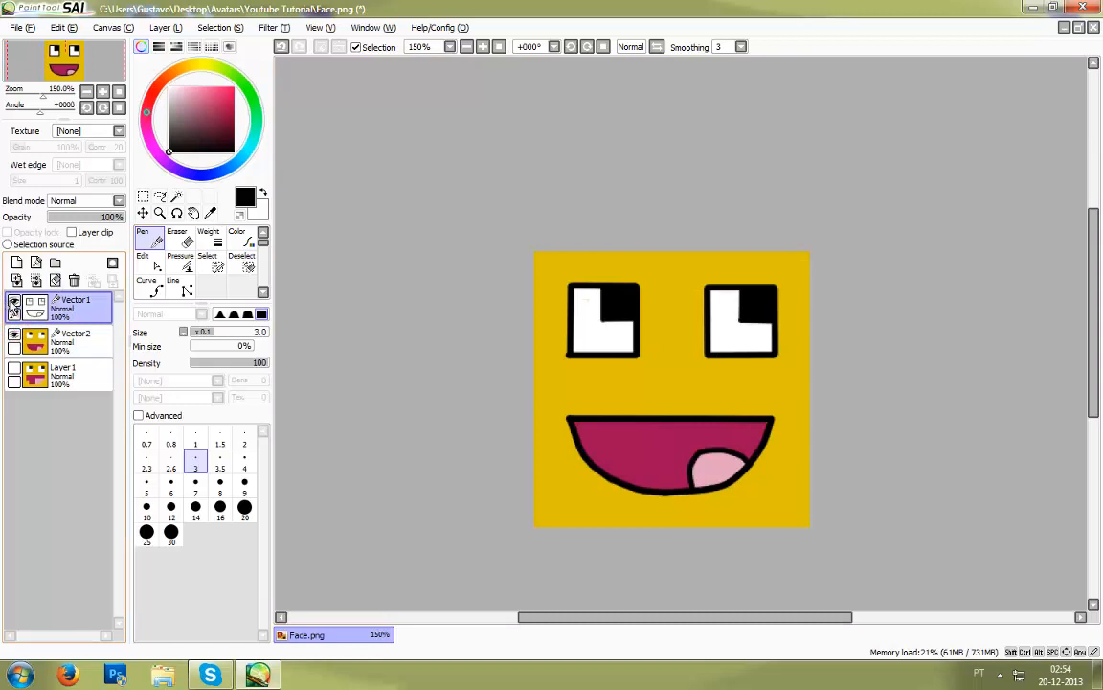
click(13, 303)
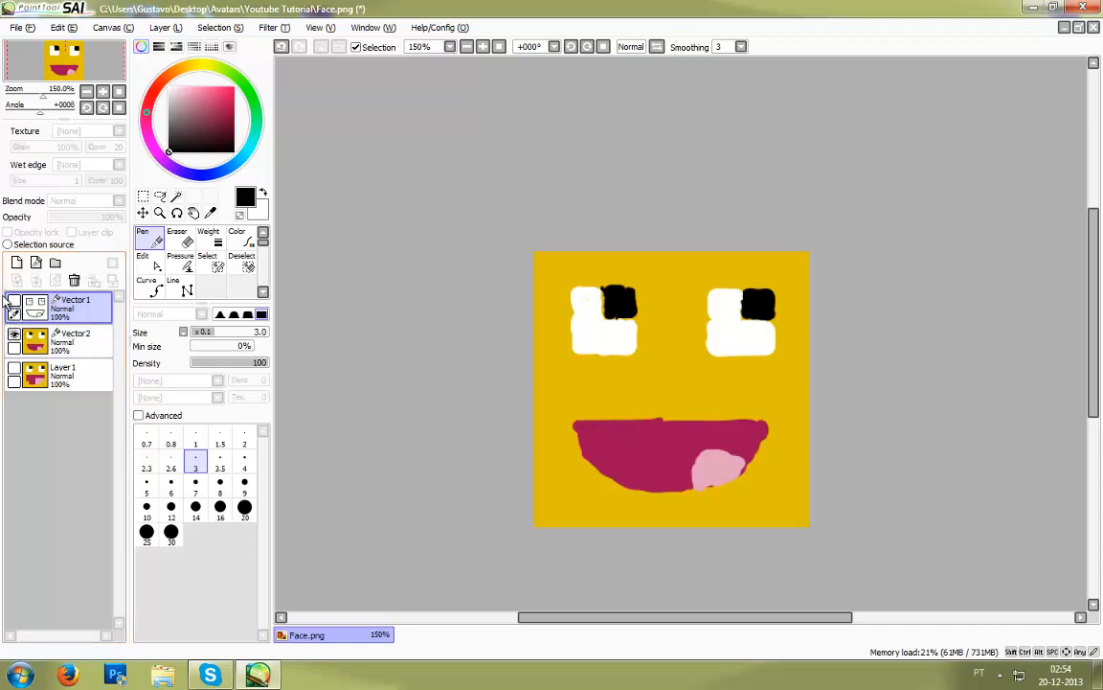
click(14, 307)
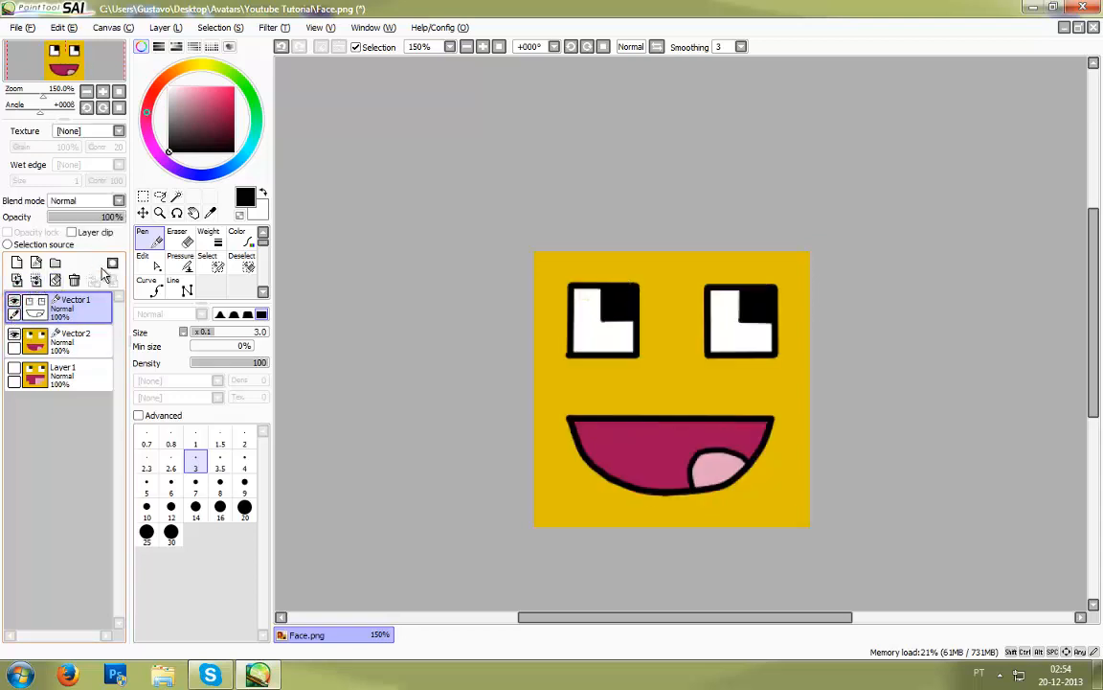
Step: Compare the original Layer1 face with the Vector2 coloring and the outlined avatar by switching the visibility of each layer
click(15, 334)
click(15, 301)
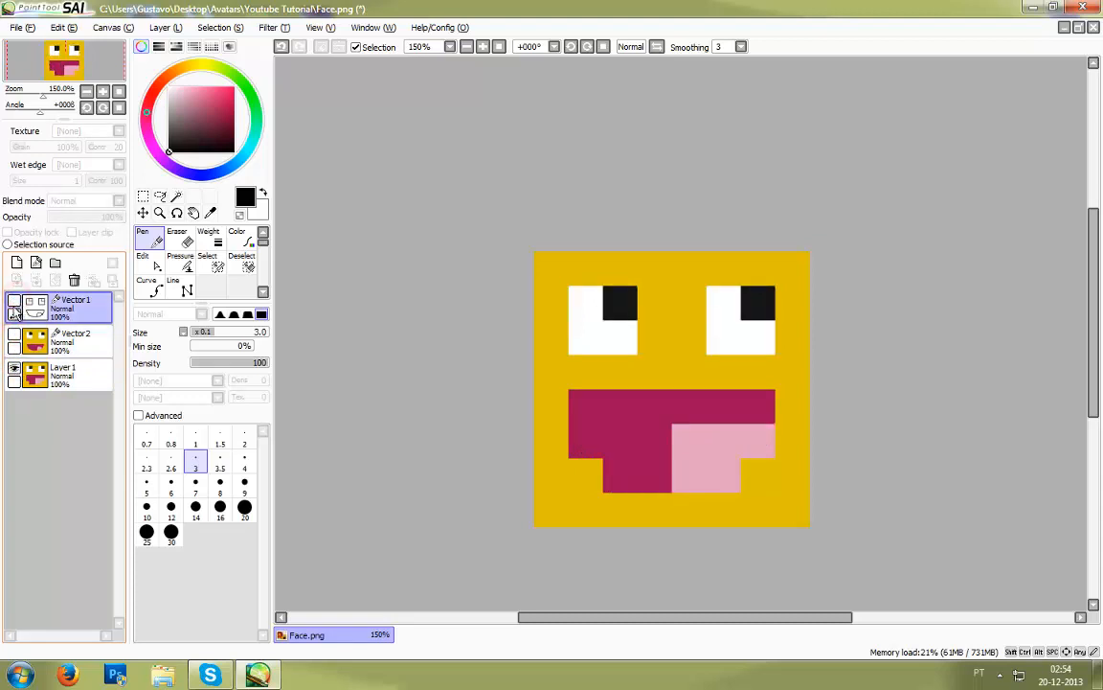
click(15, 371)
click(15, 334)
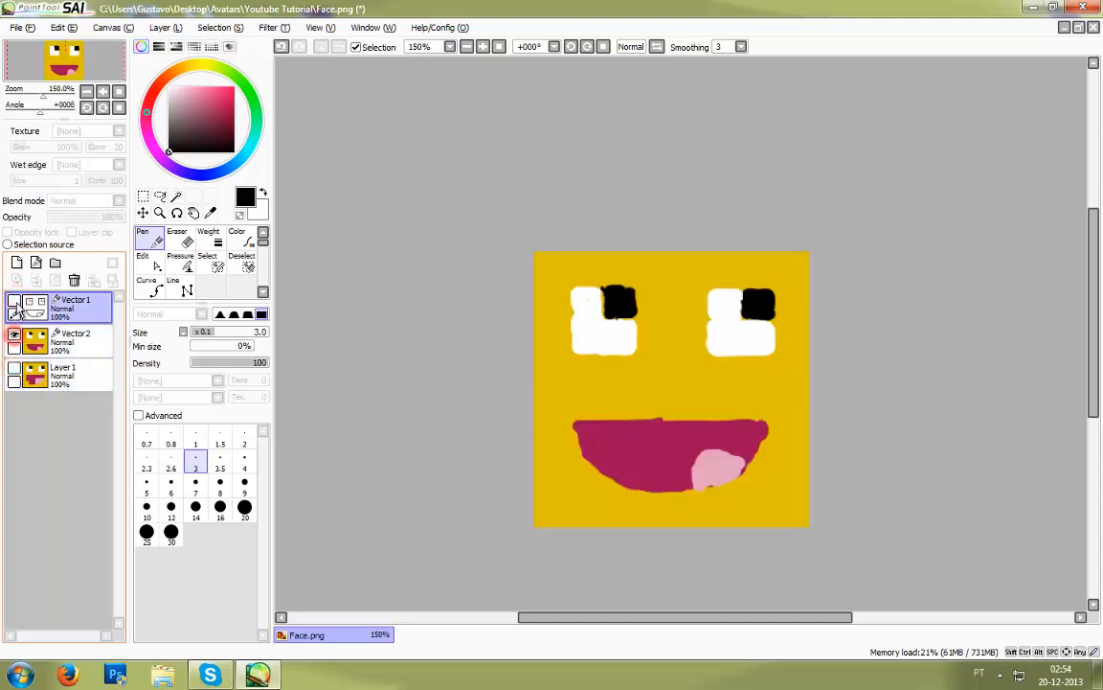
click(15, 301)
click(15, 301)
click(14, 301)
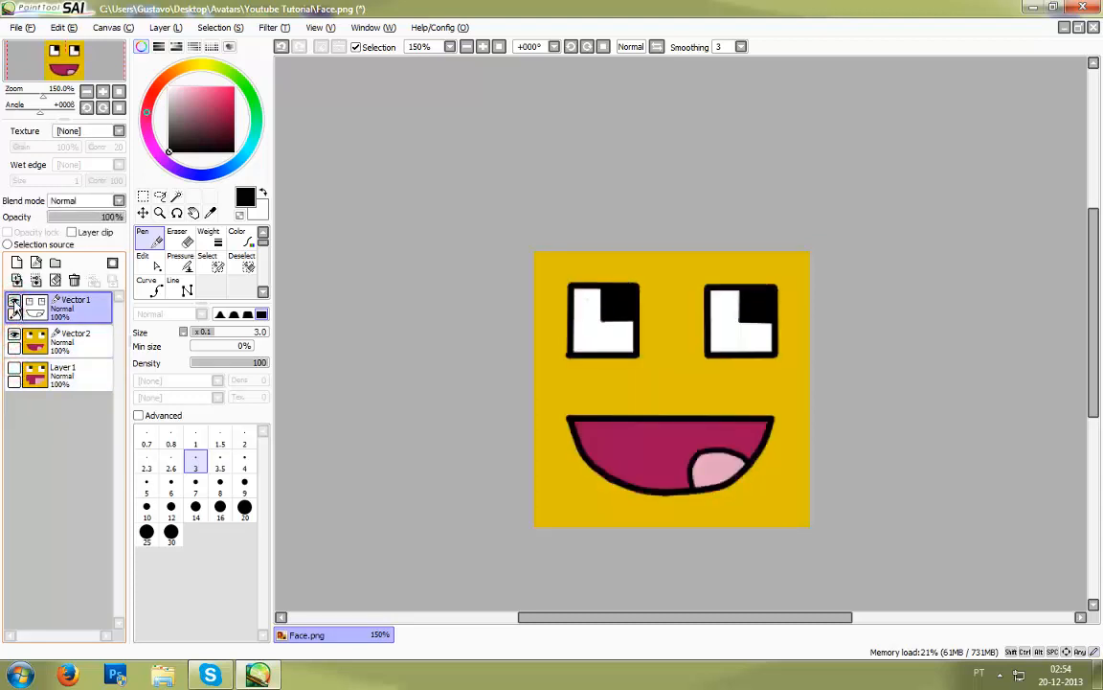
click(15, 302)
click(14, 335)
click(14, 369)
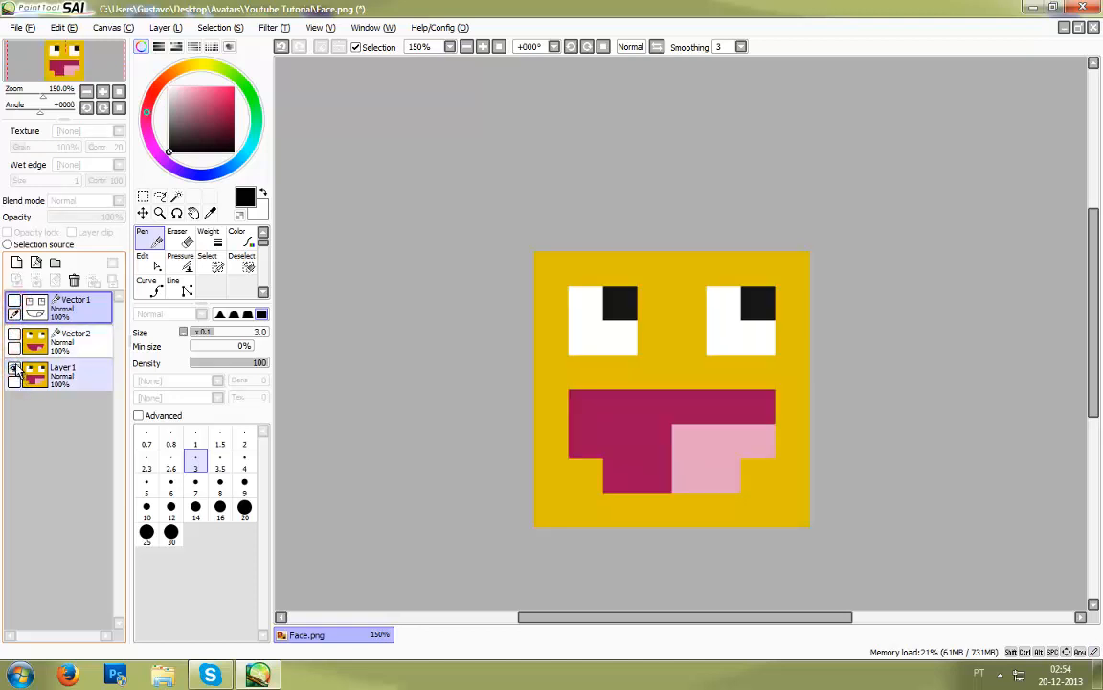
click(14, 334)
click(14, 302)
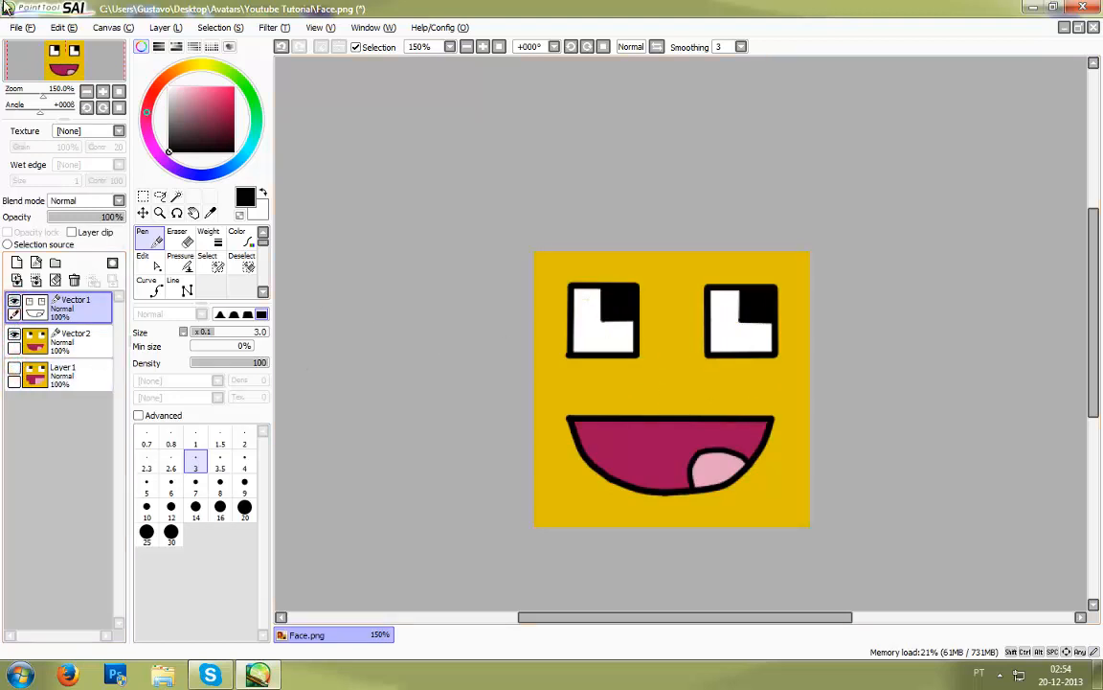
Step: Export the drawing as a PNG named Finished Avatar in the Youtube Tutorial folder
click(37, 30)
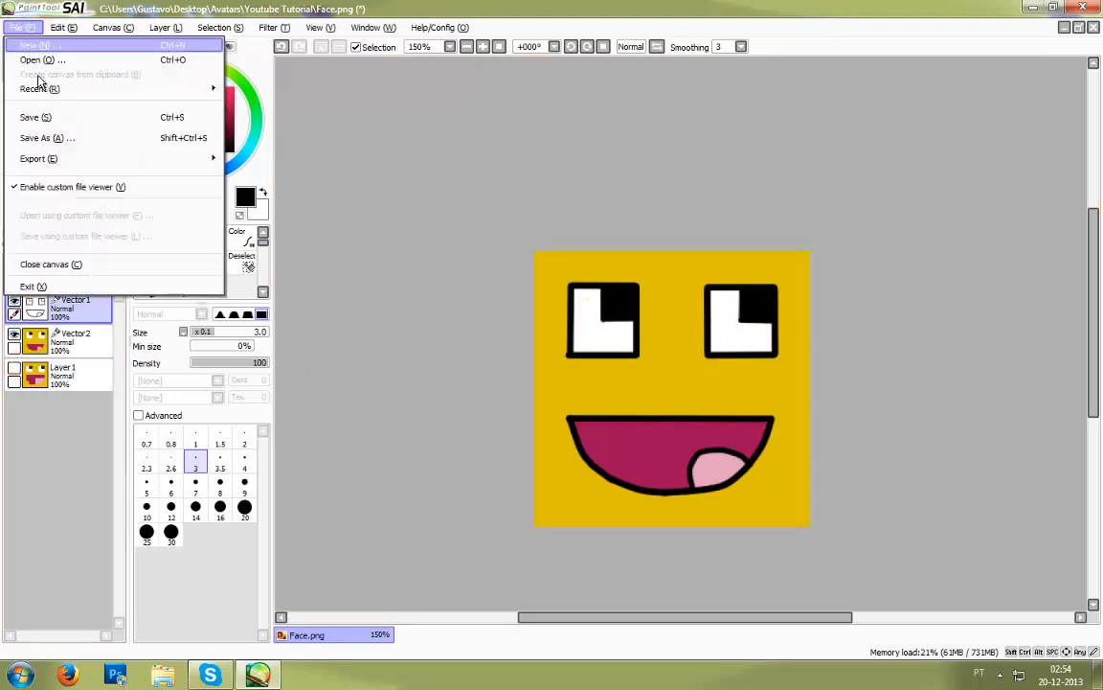
mouse_move(66, 165)
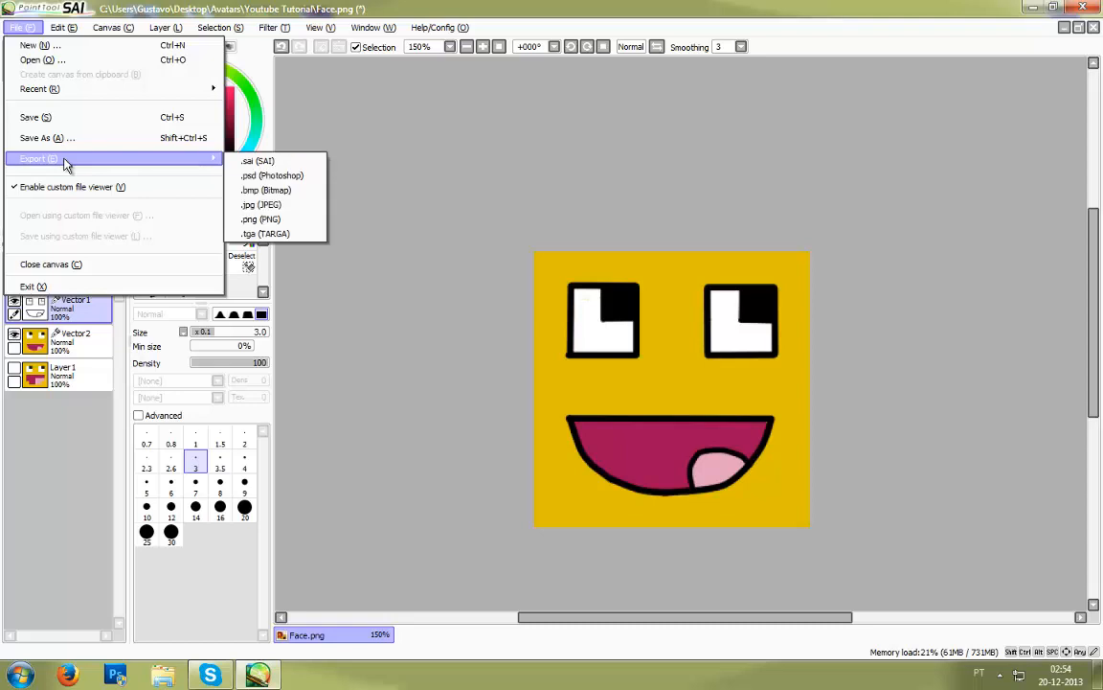
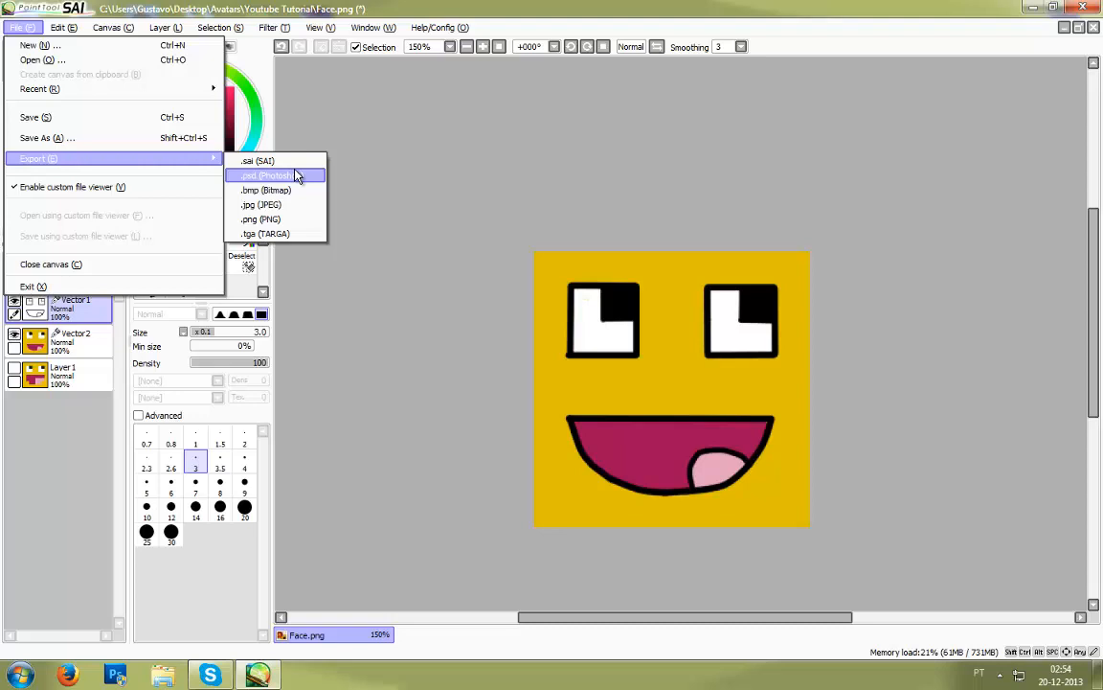
click(304, 221)
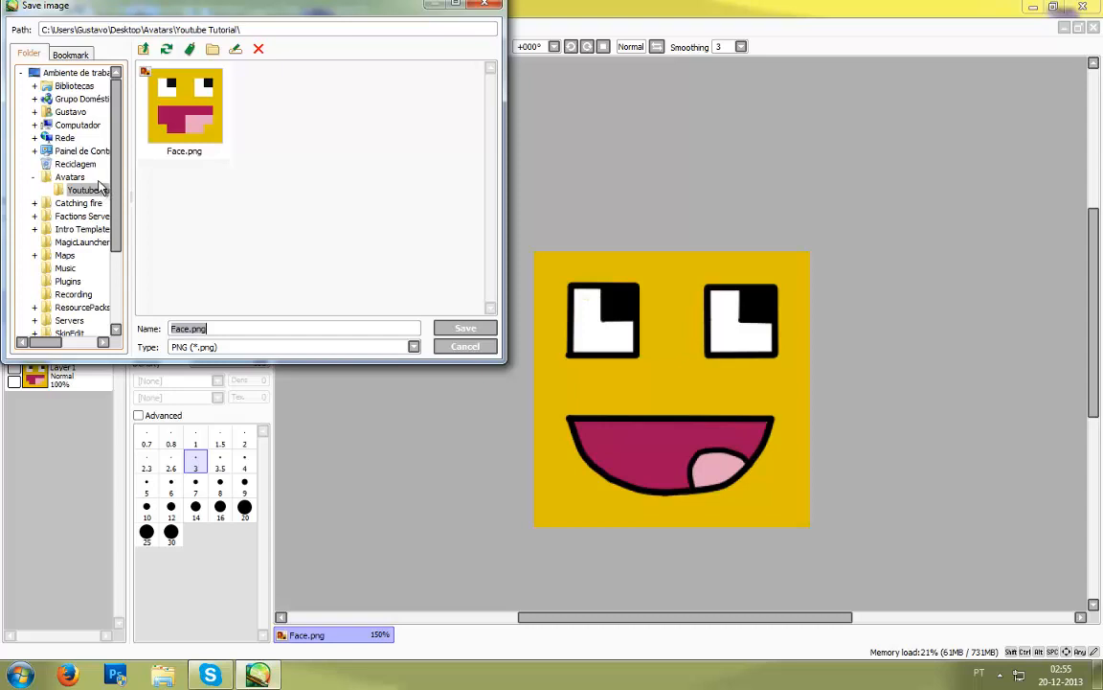
click(253, 329)
text(Finished Avatar)
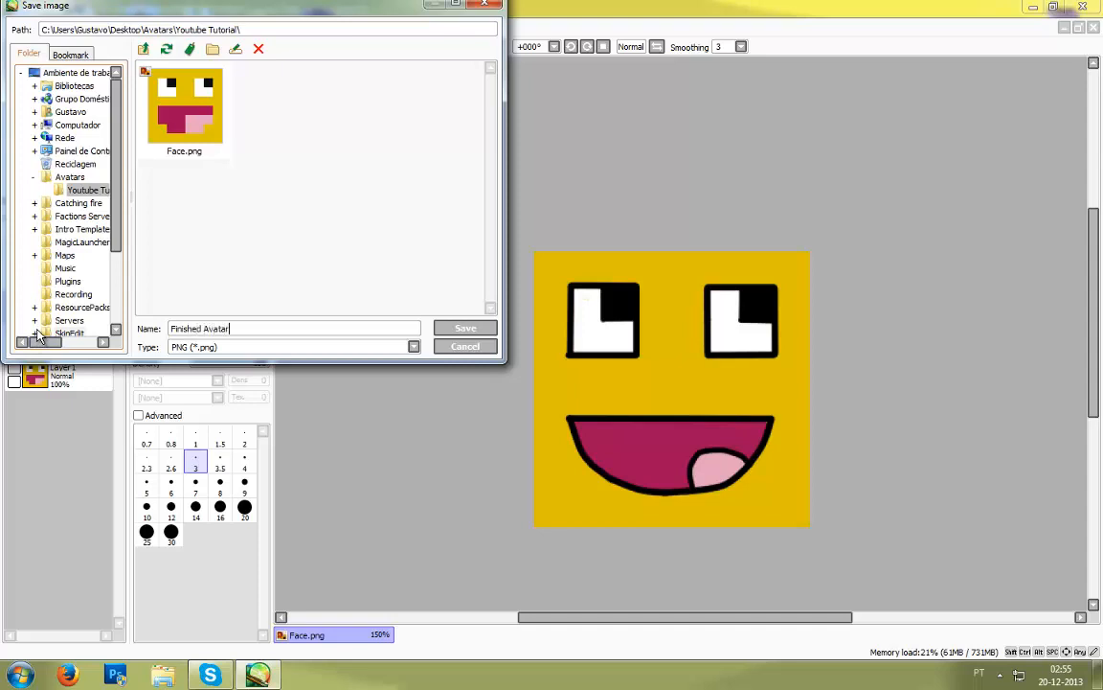
click(456, 329)
Step: Go to the Avatars folder on the desktop and view the Finished Avatar image in its Youtube Tutorial subfolder
click(1034, 7)
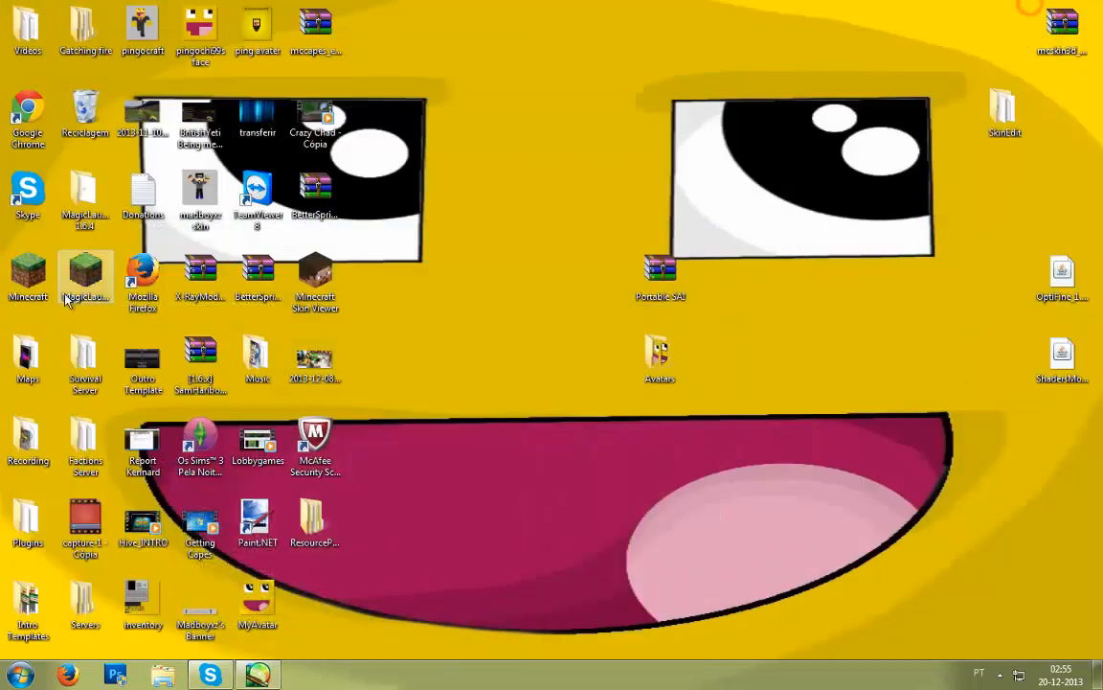
double_click(659, 353)
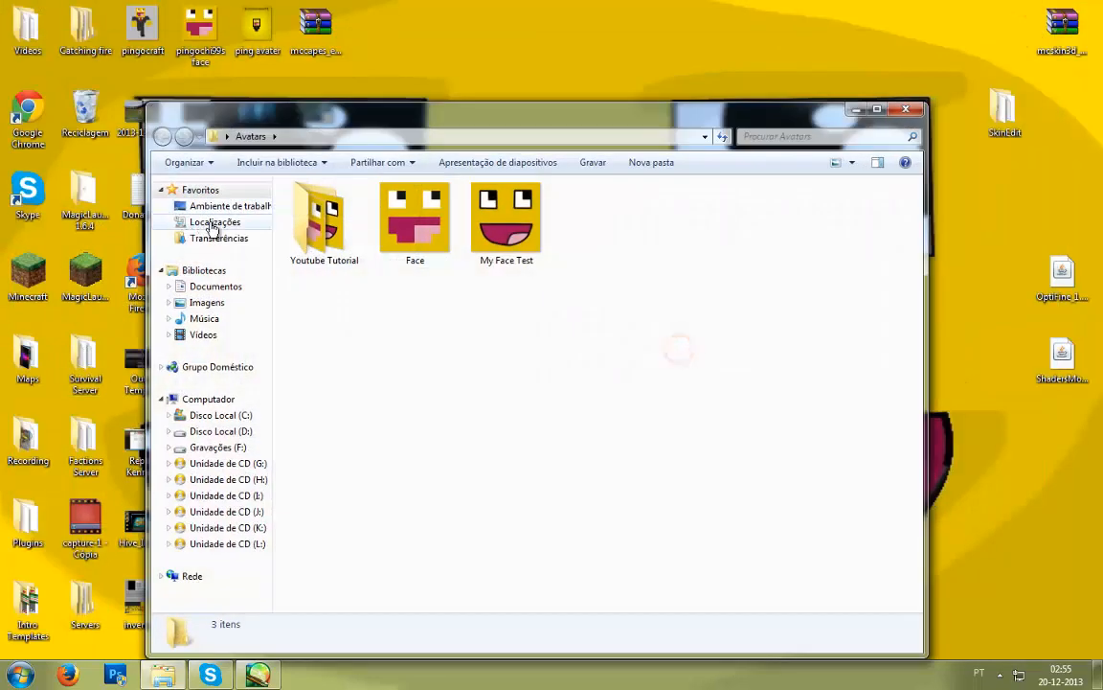
double_click(321, 220)
click(427, 242)
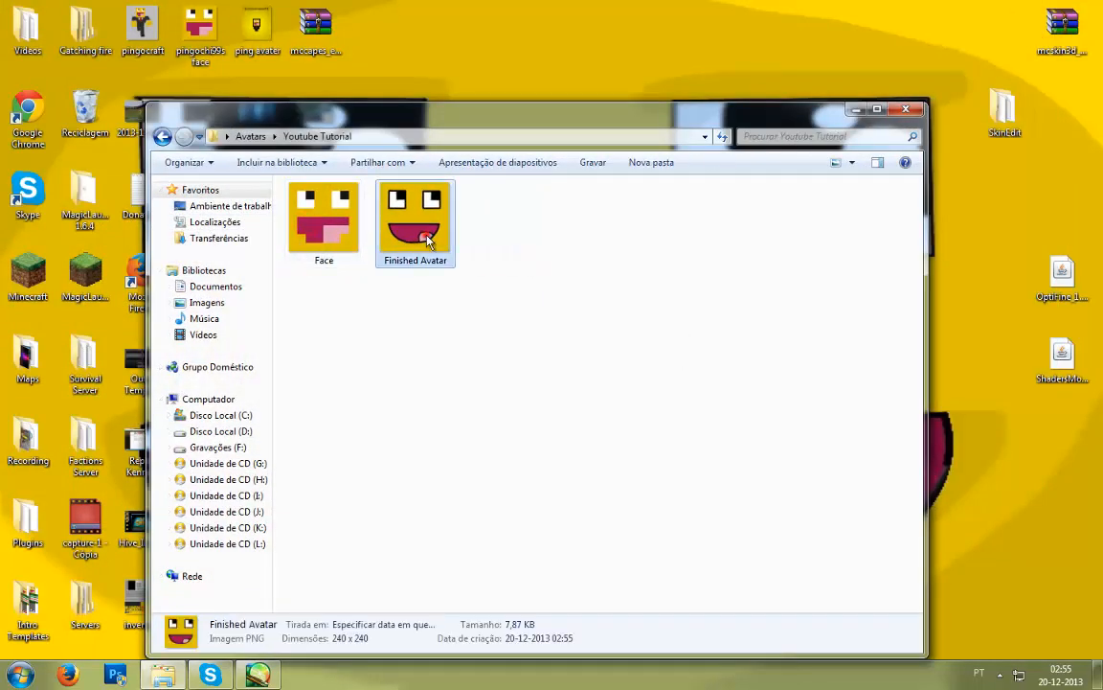
double_click(427, 242)
scroll(450, 338, up, 4)
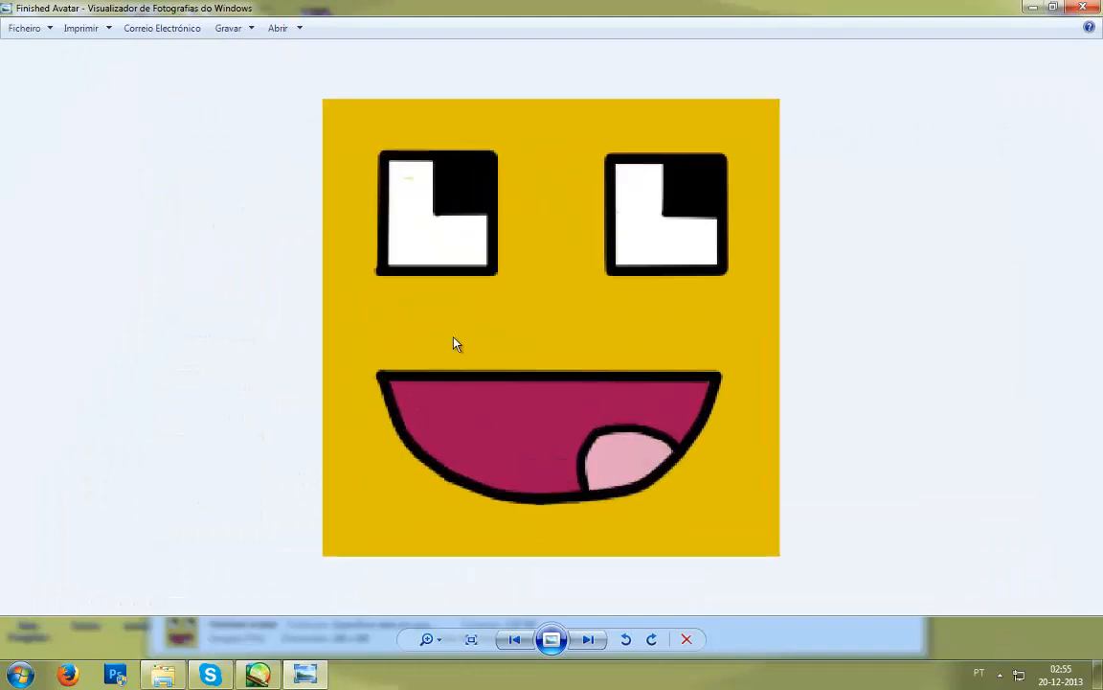
scroll(455, 344, down, 4)
key(alt+F4)
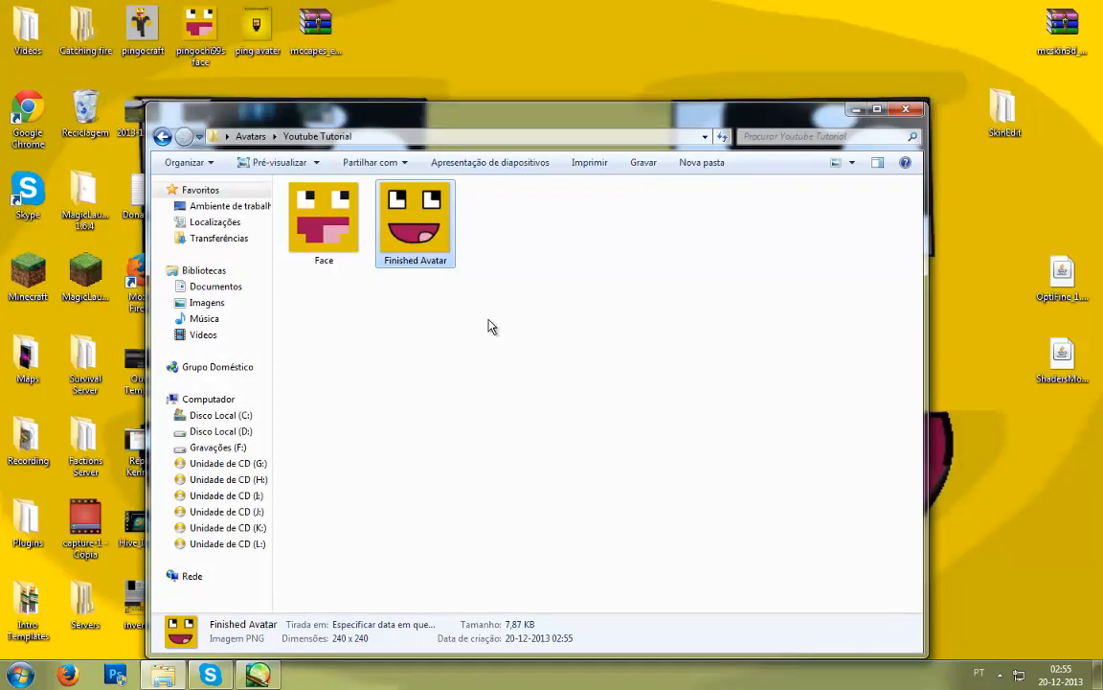
click(1000, 675)
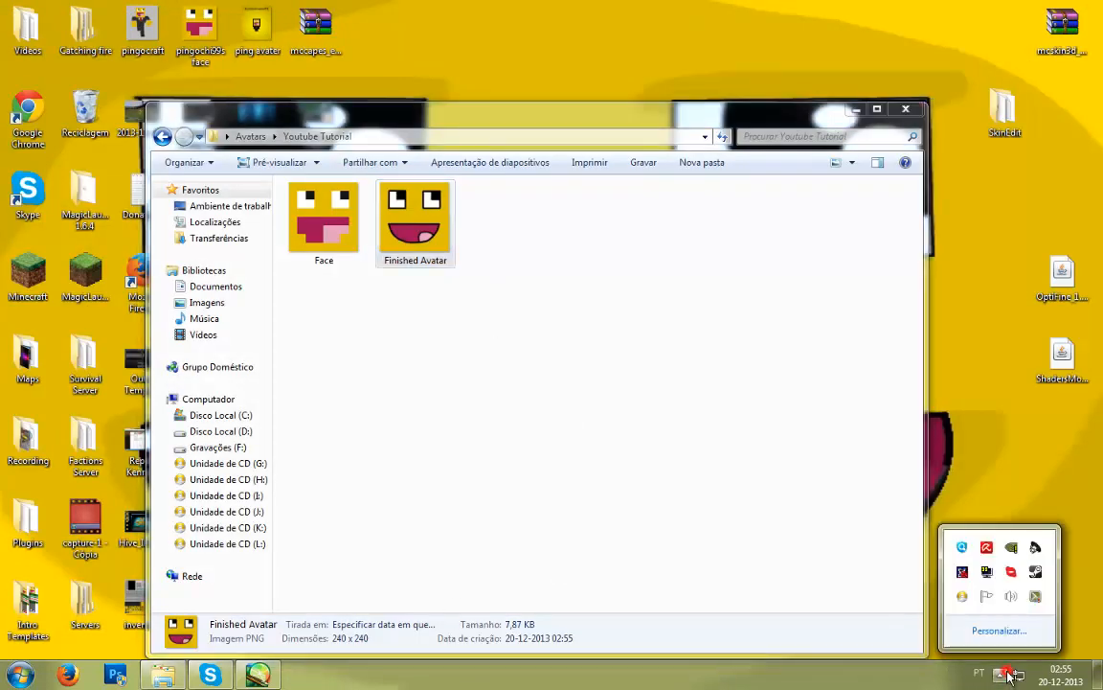
right_click(1036, 594)
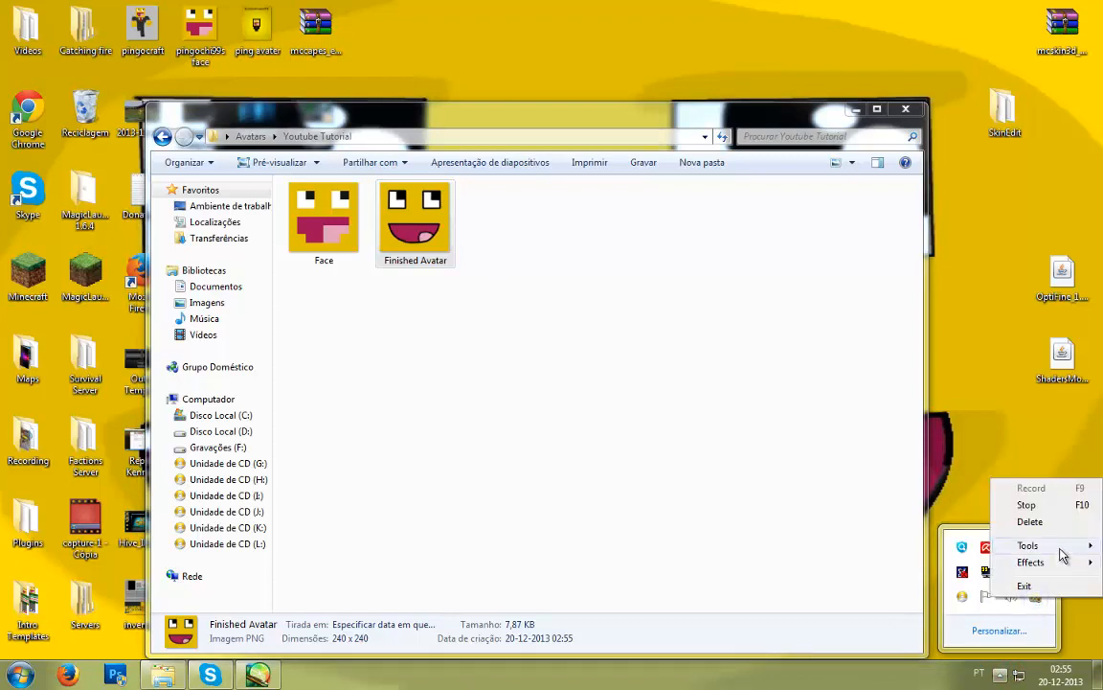
mouse_move(1060, 550)
mouse_move(1025, 568)
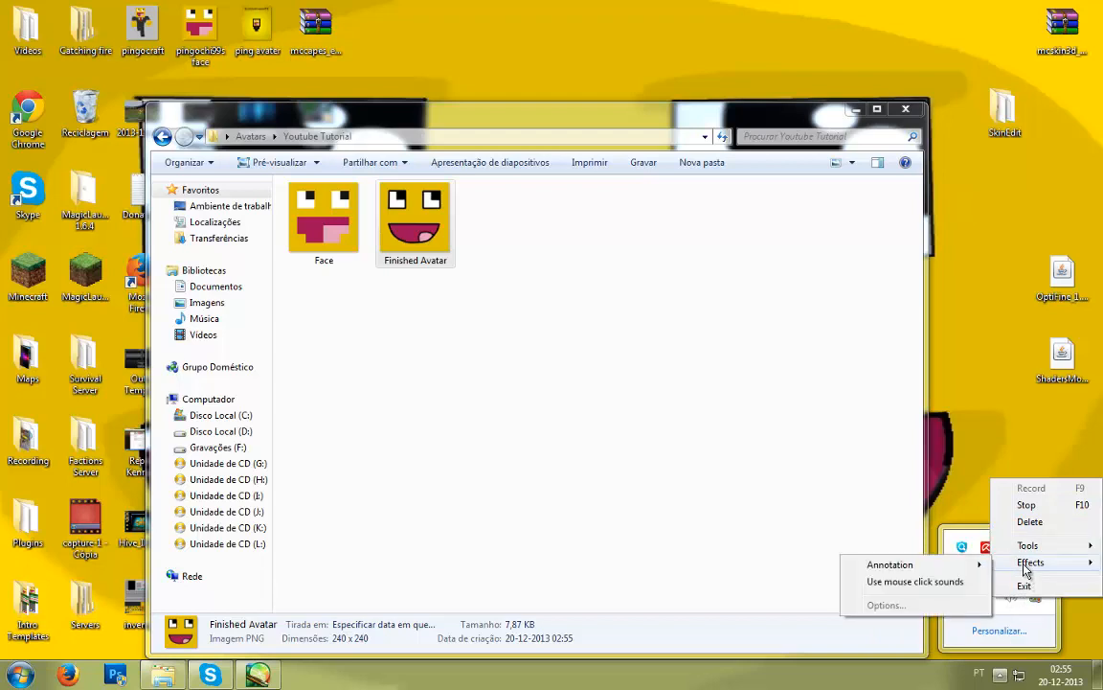
click(1034, 629)
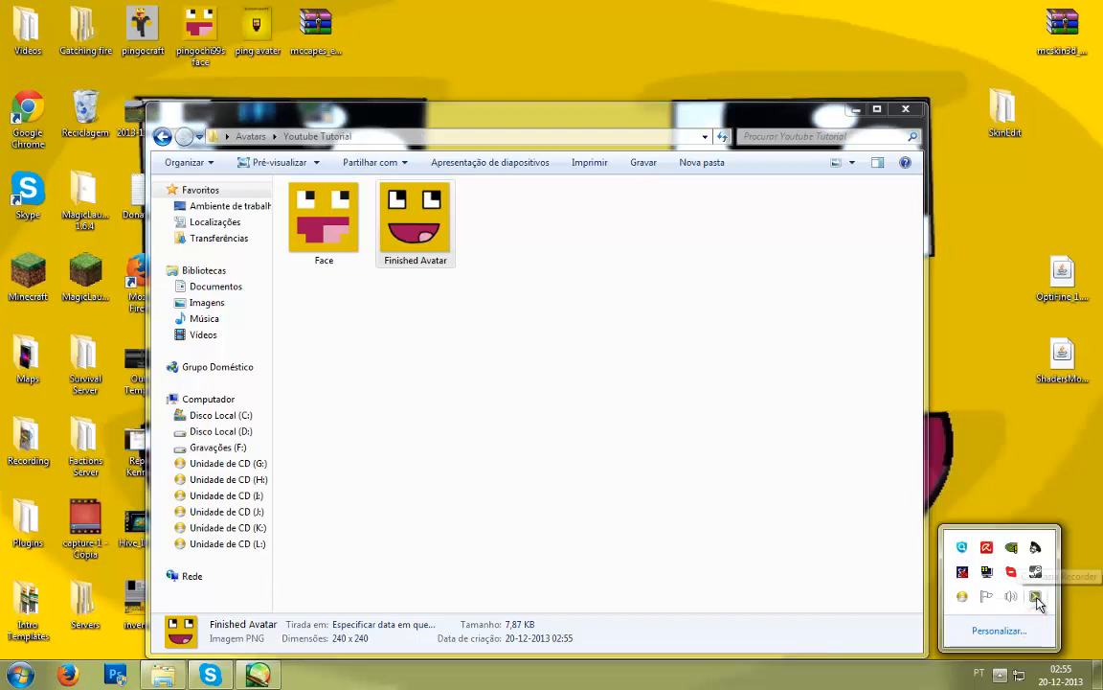
click(1037, 598)
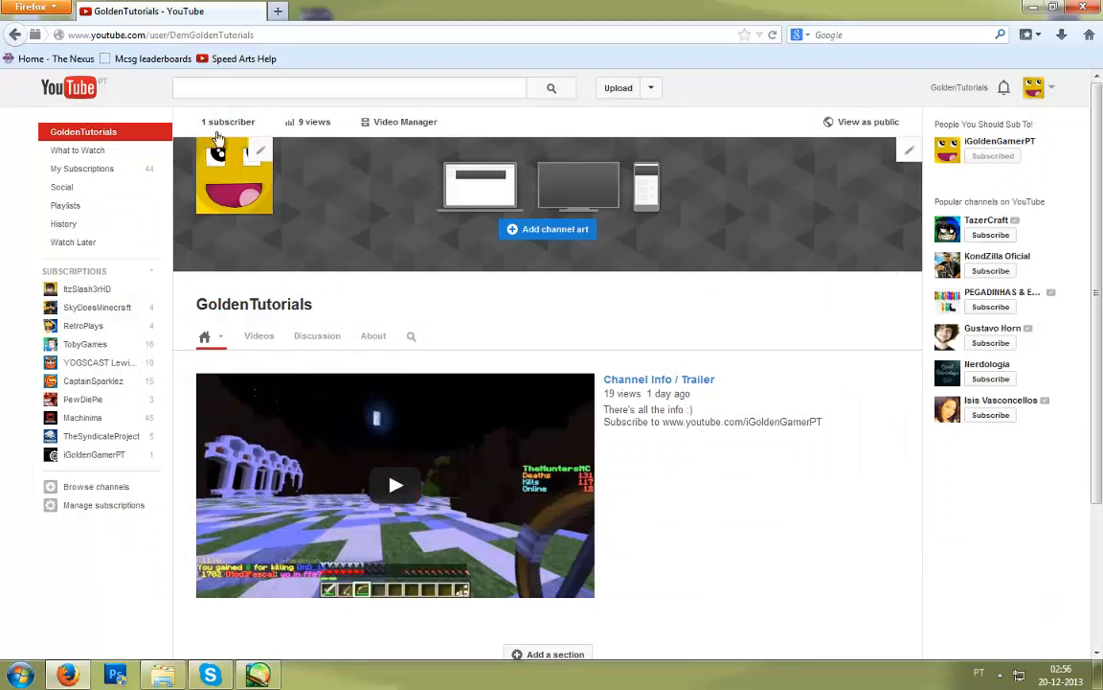
Step: Start editing the YouTube channel icon through the connected Google+ account in Firefox
click(259, 159)
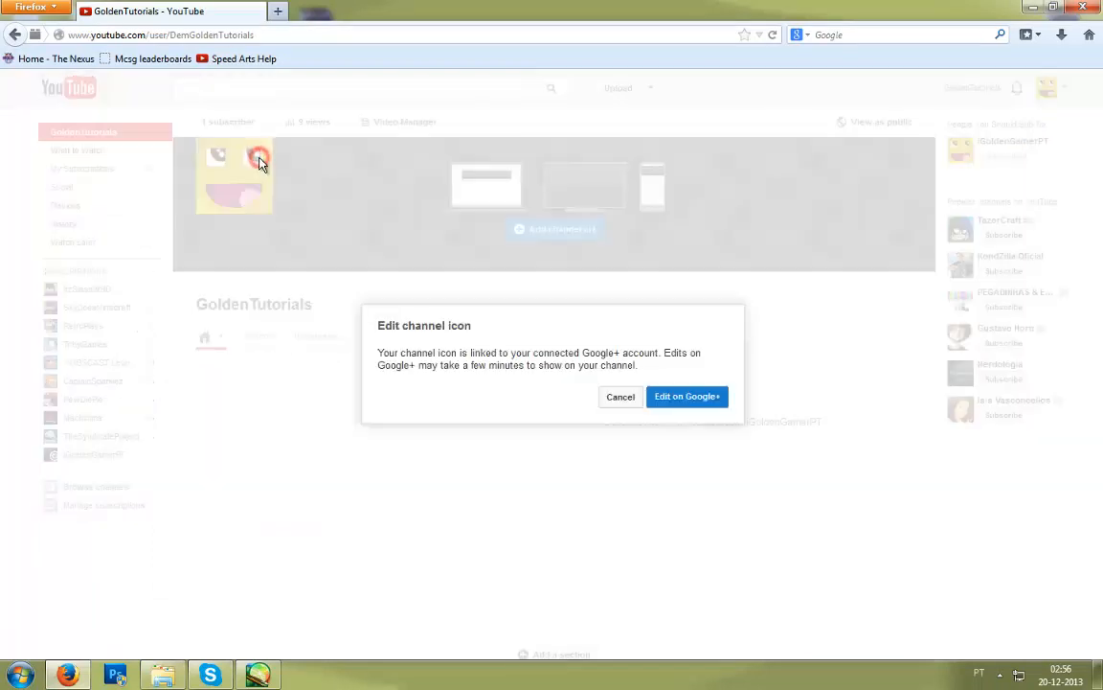
click(686, 398)
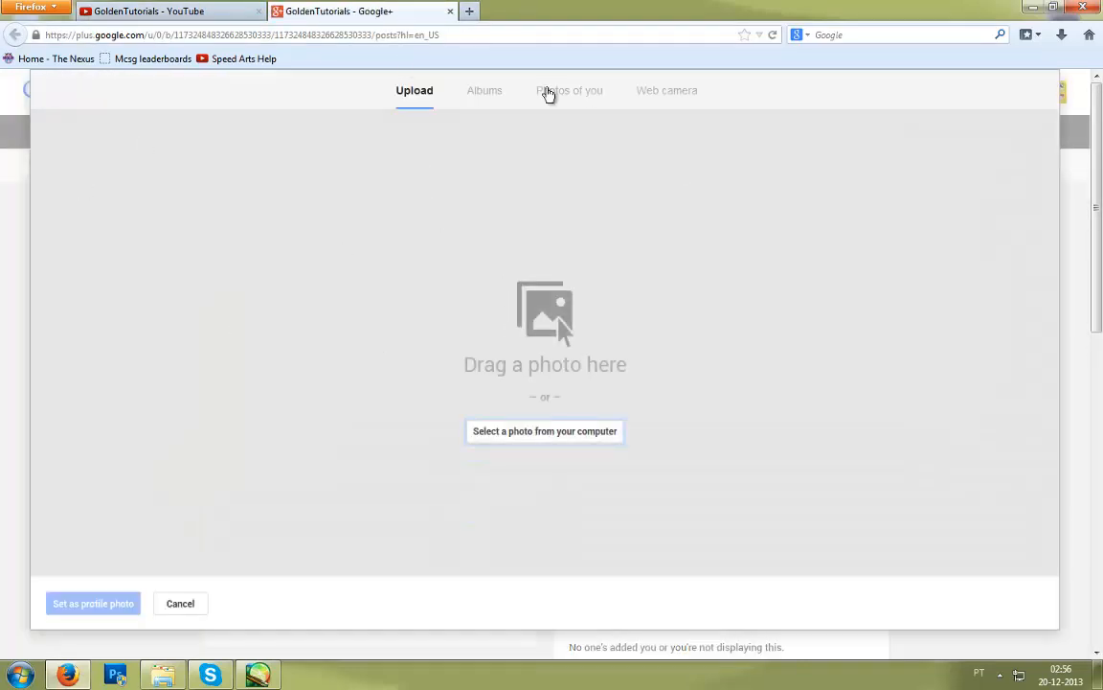
Step: Switch to Skype and view the account's own profile picture with the window maximized
click(210, 674)
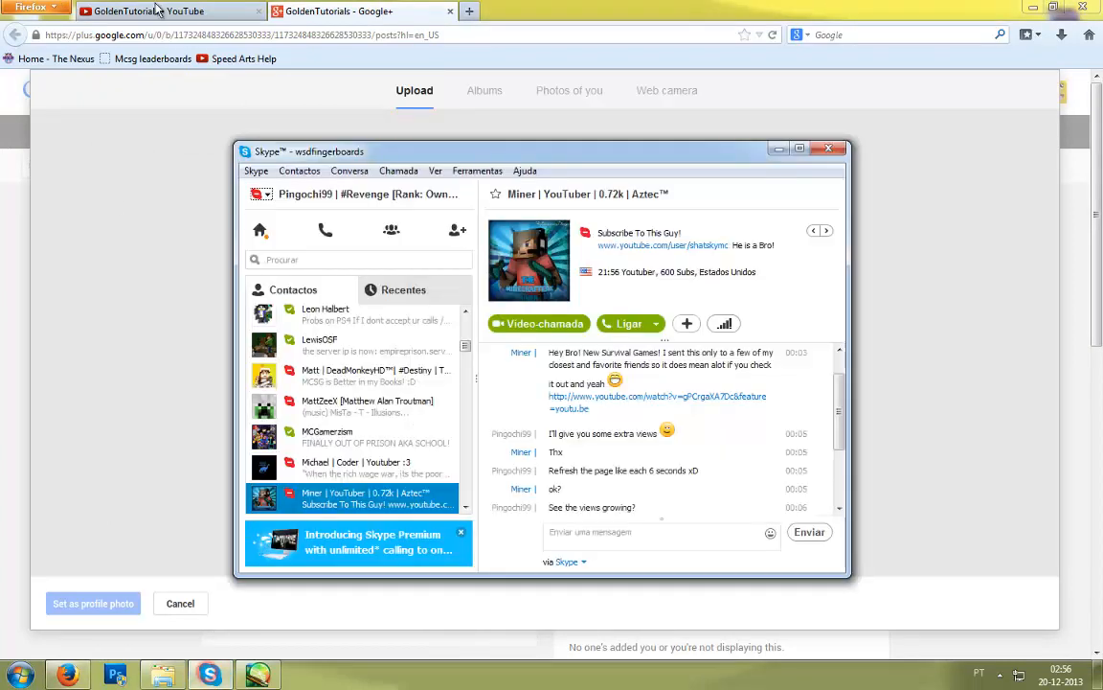
click(379, 197)
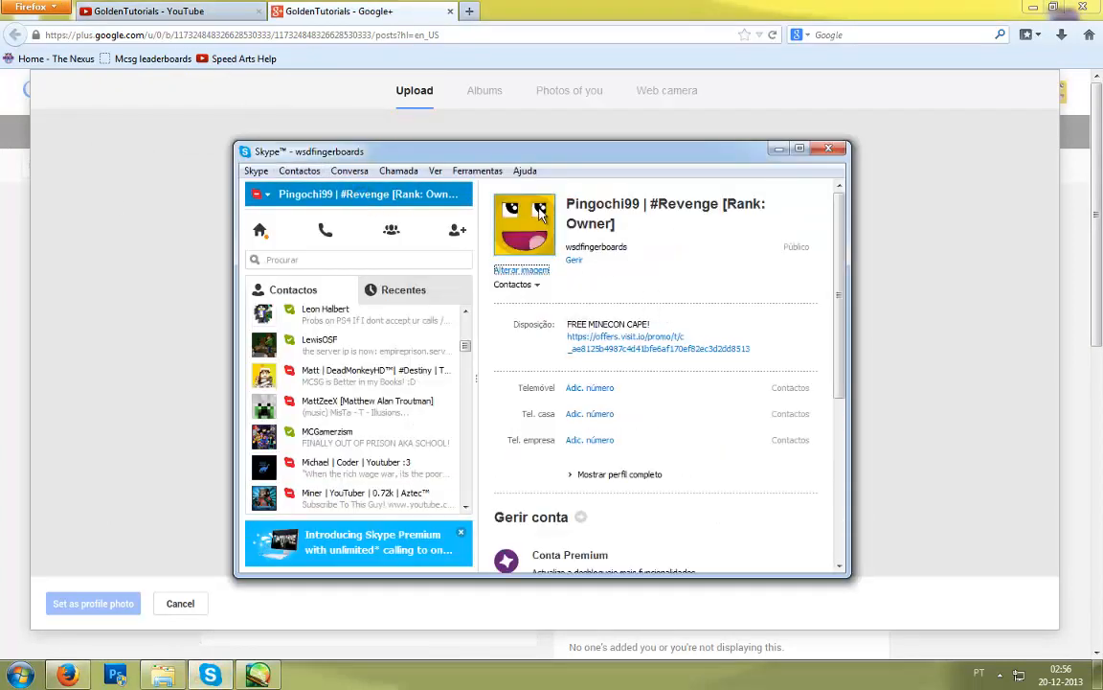
click(799, 149)
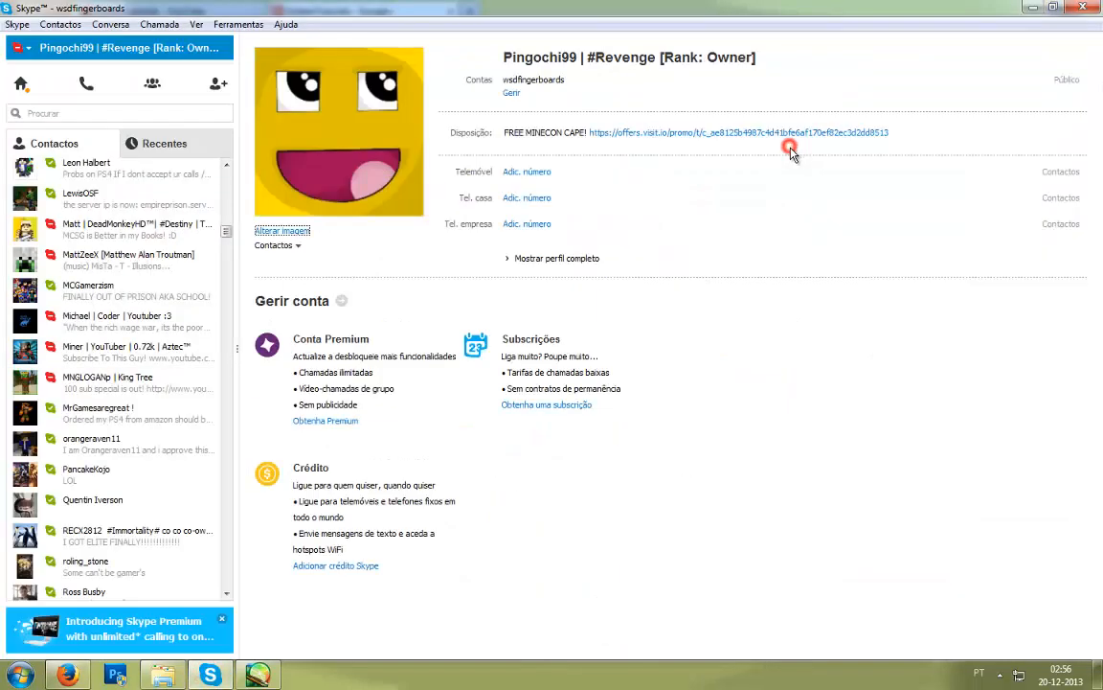
click(1033, 7)
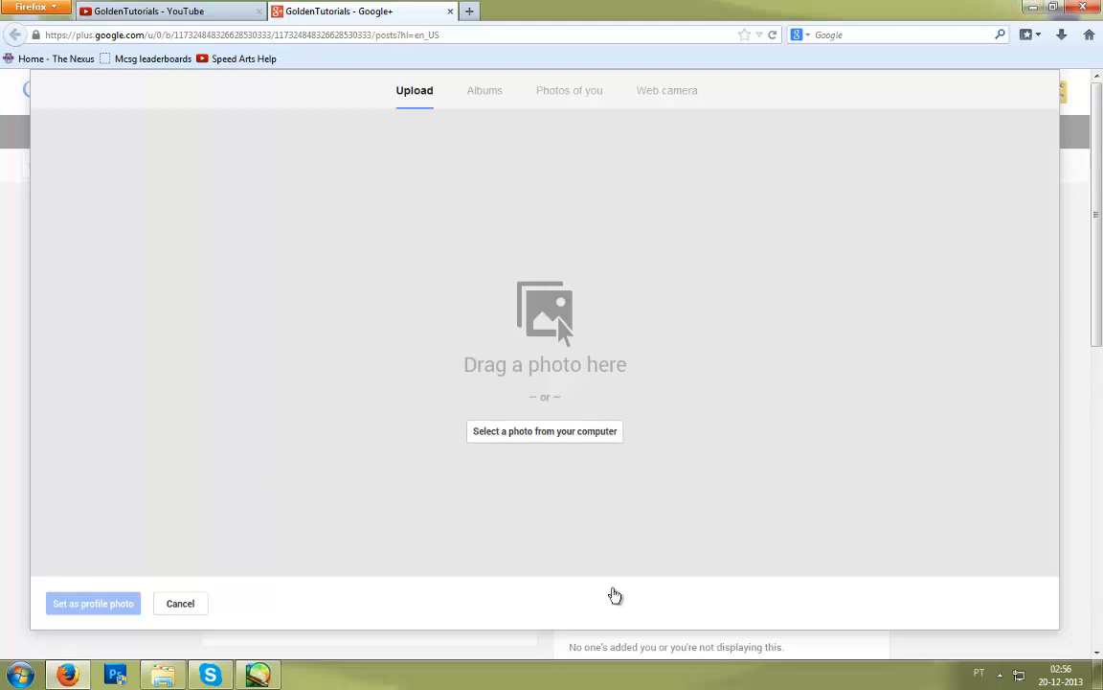
Step: Try to upload Finished Avatar from the Youtube Tutorial subfolder of the desktop Avatars folder as the Google+ profile photo
click(574, 440)
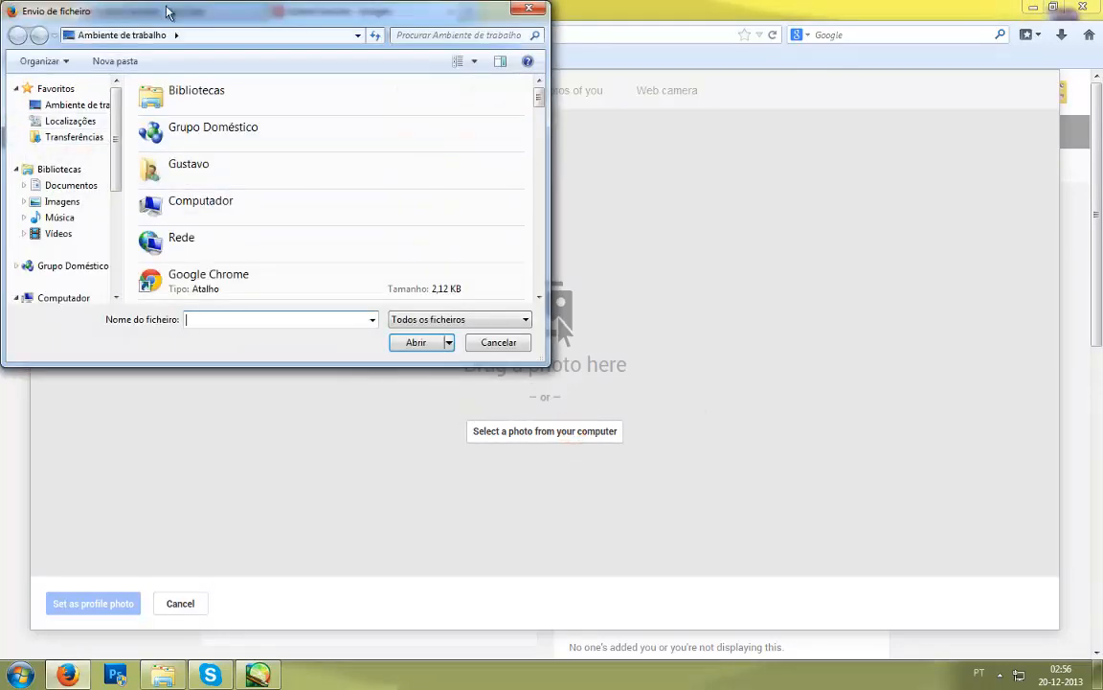
click(473, 32)
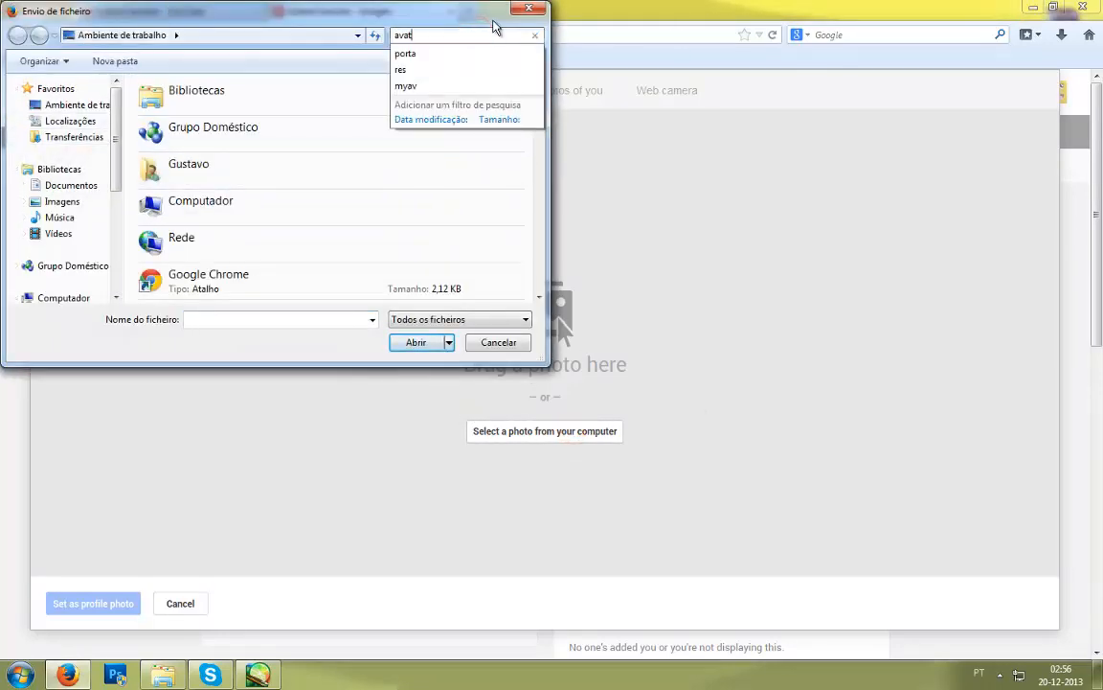
text(avatrs)
key(BackSpace)
key(BackSpace)
text(a)
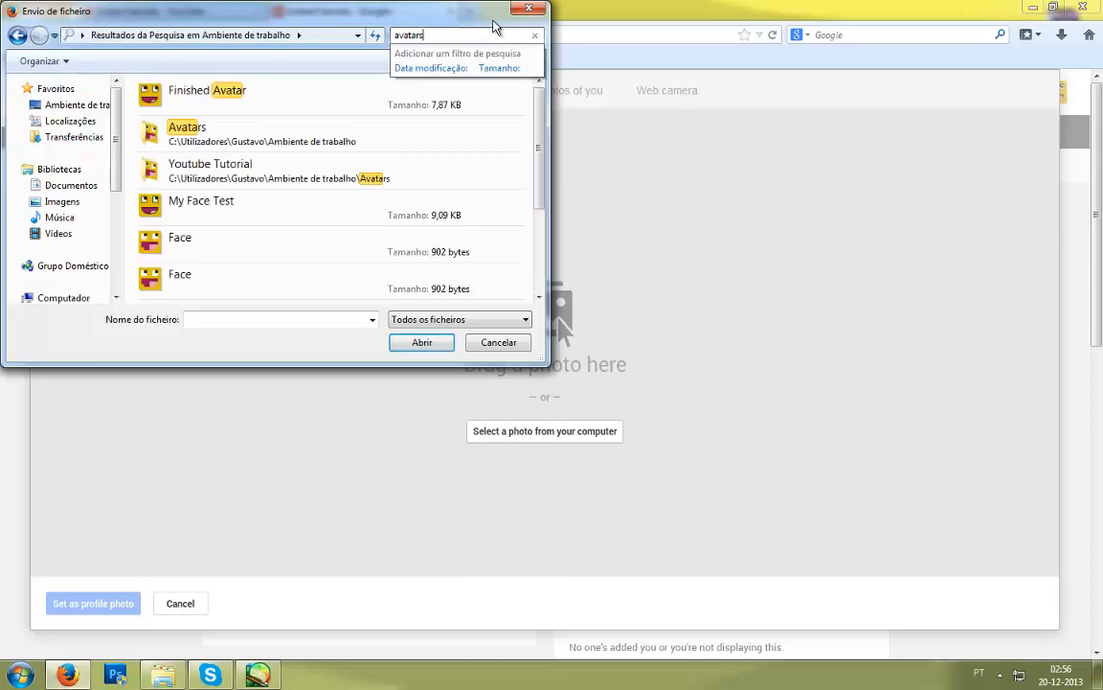
text(rs)
double_click(350, 106)
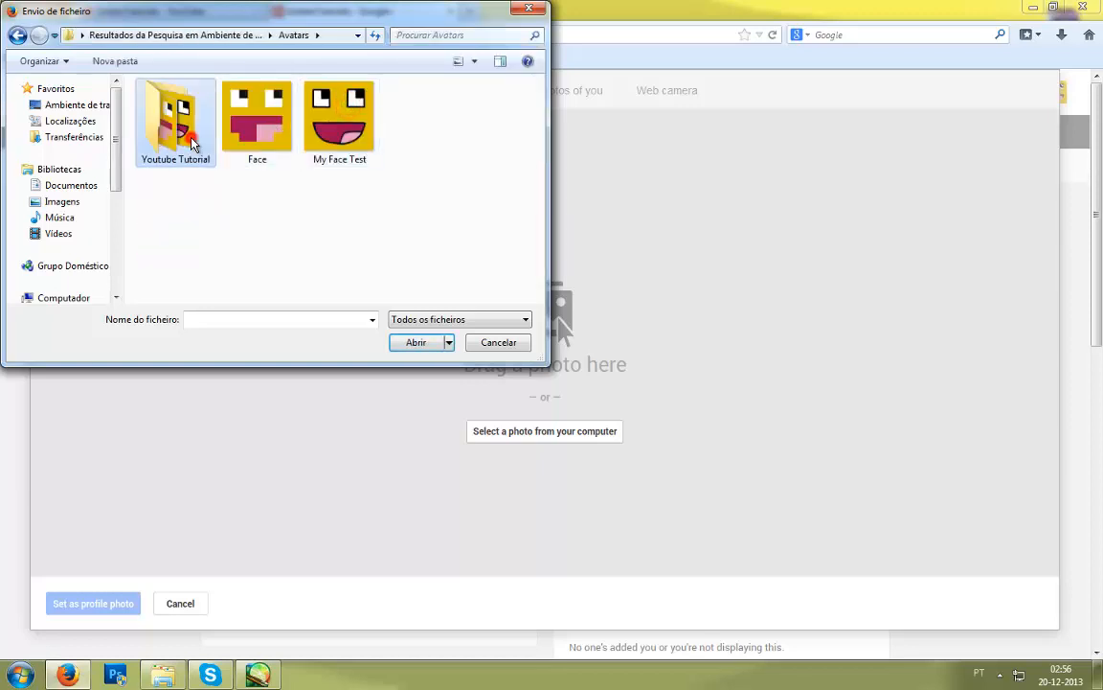
double_click(192, 144)
double_click(244, 129)
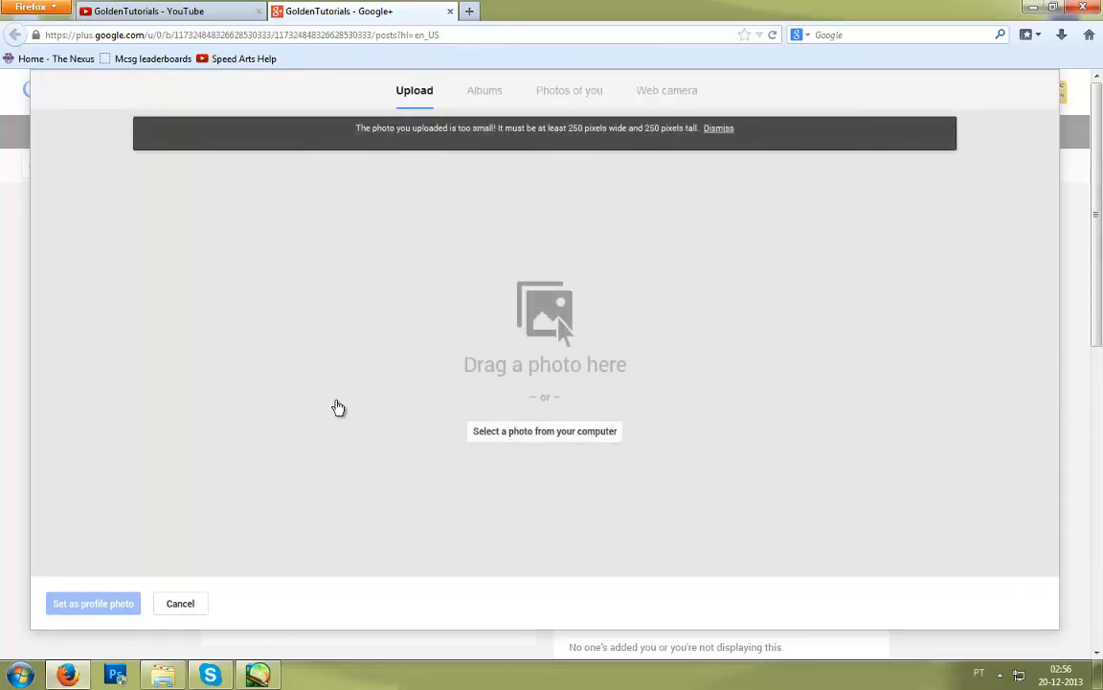
Step: Try uploading the Finished Avatar image as the profile photo once more, and cancel the photo selection
click(732, 131)
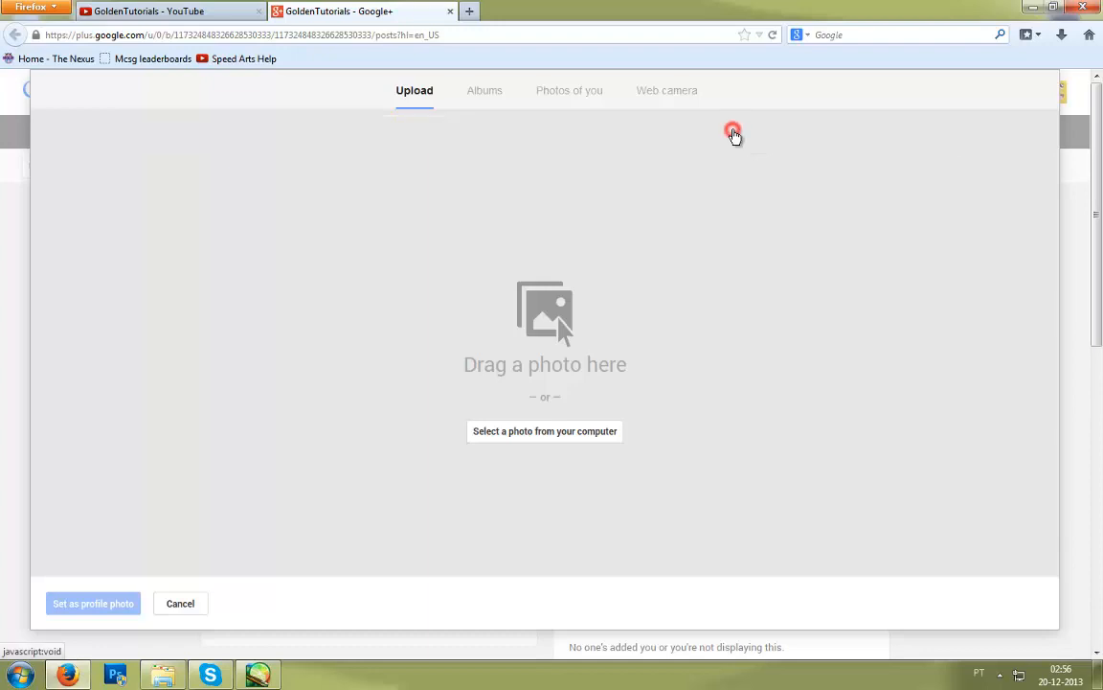
click(537, 413)
click(276, 119)
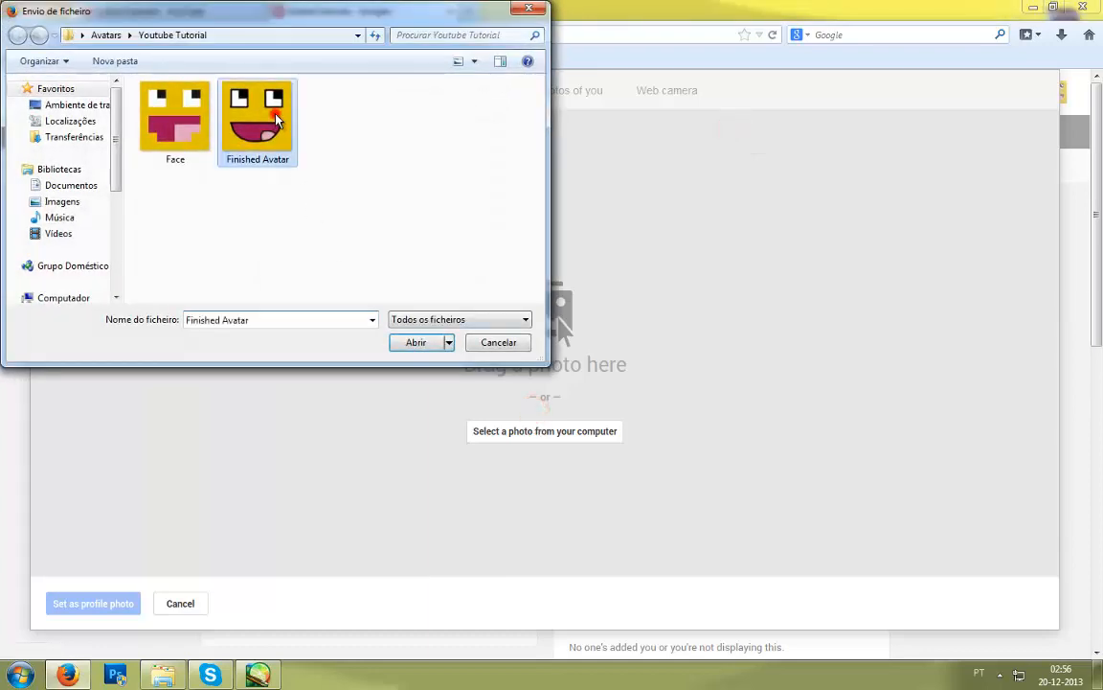
double_click(275, 116)
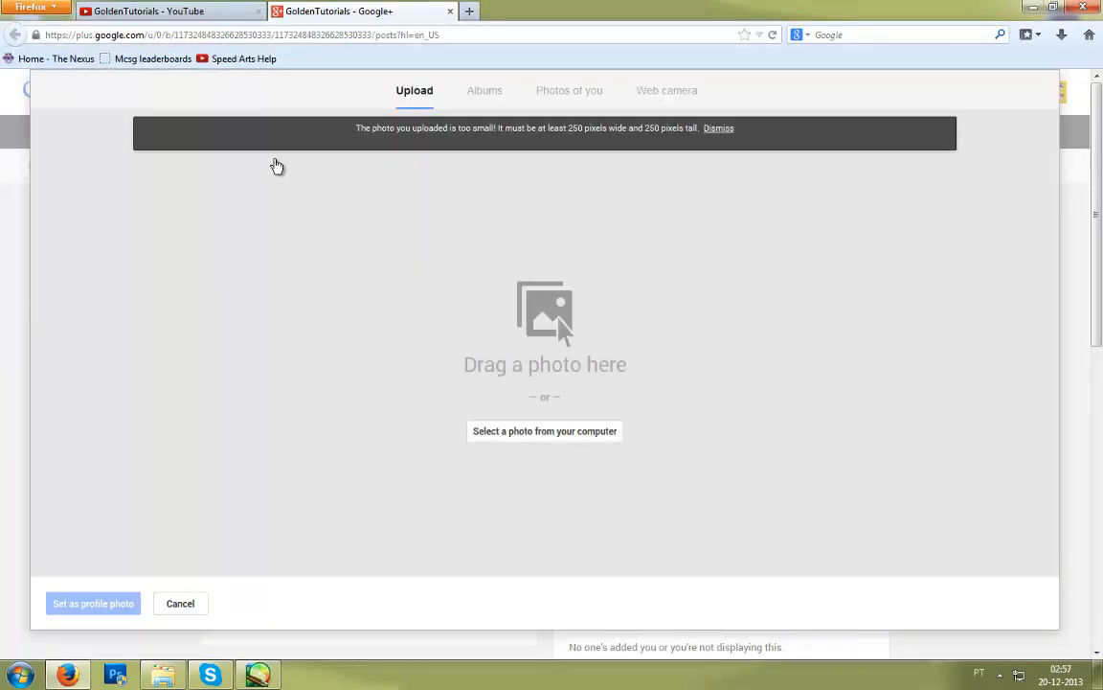
click(468, 99)
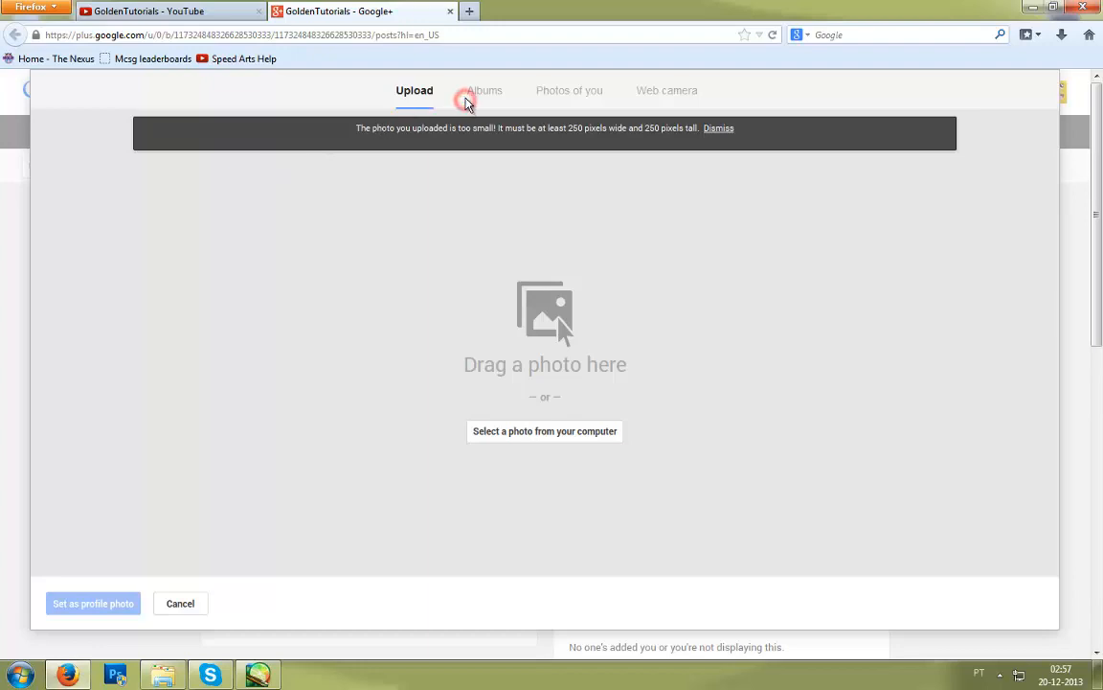
click(423, 98)
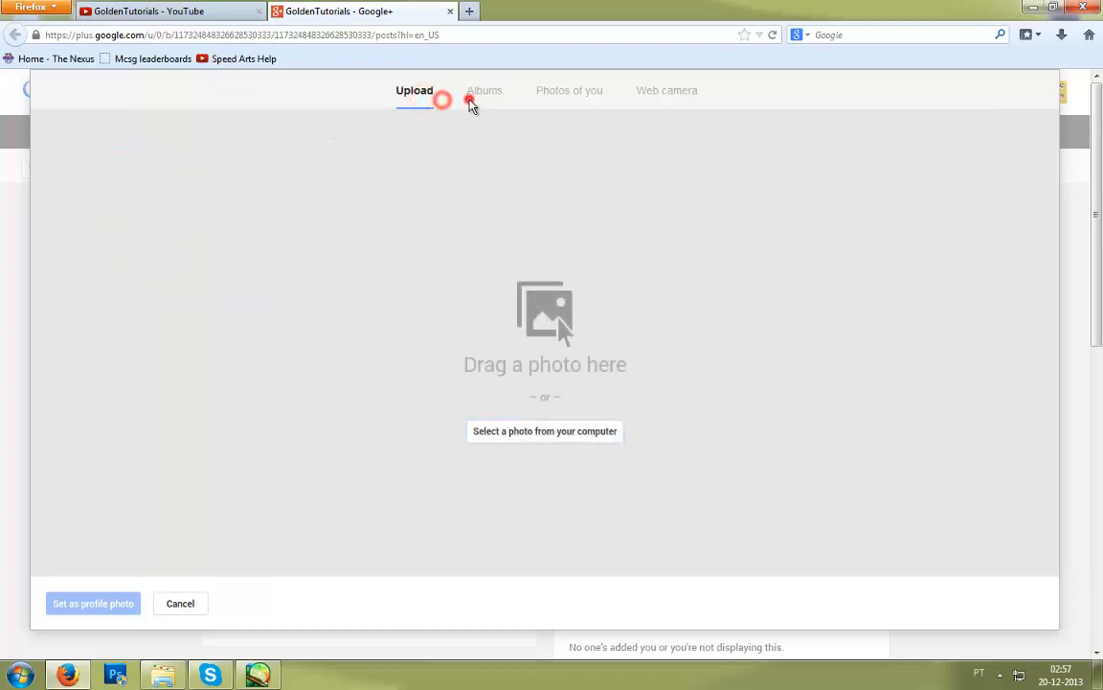
click(463, 98)
click(413, 92)
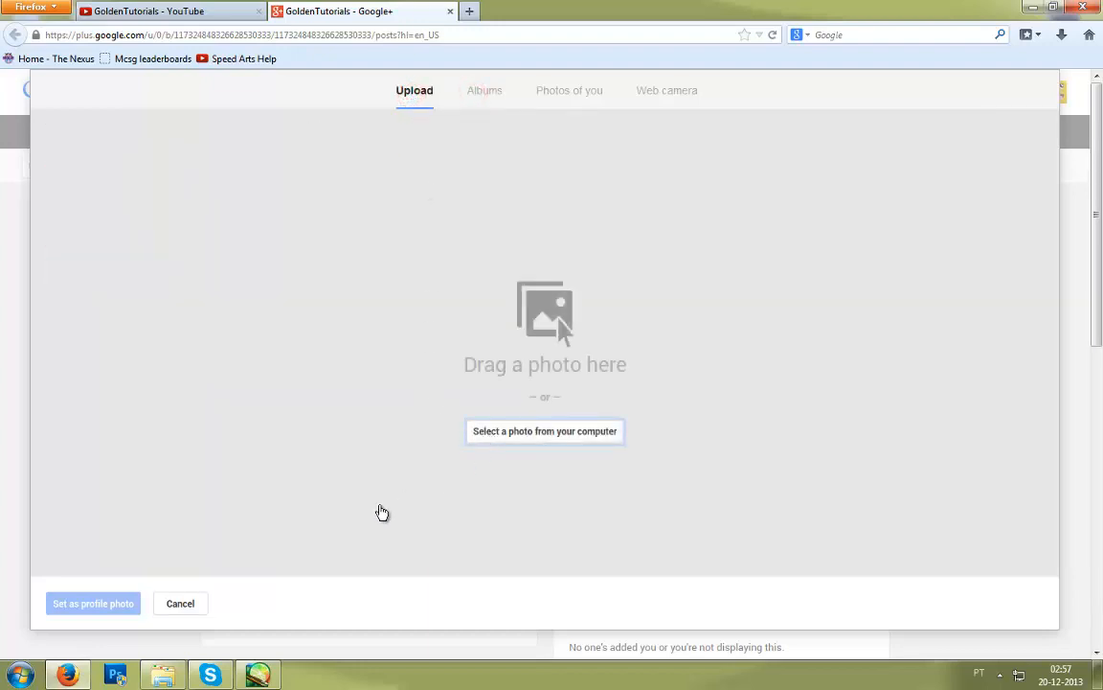
click(180, 604)
click(999, 676)
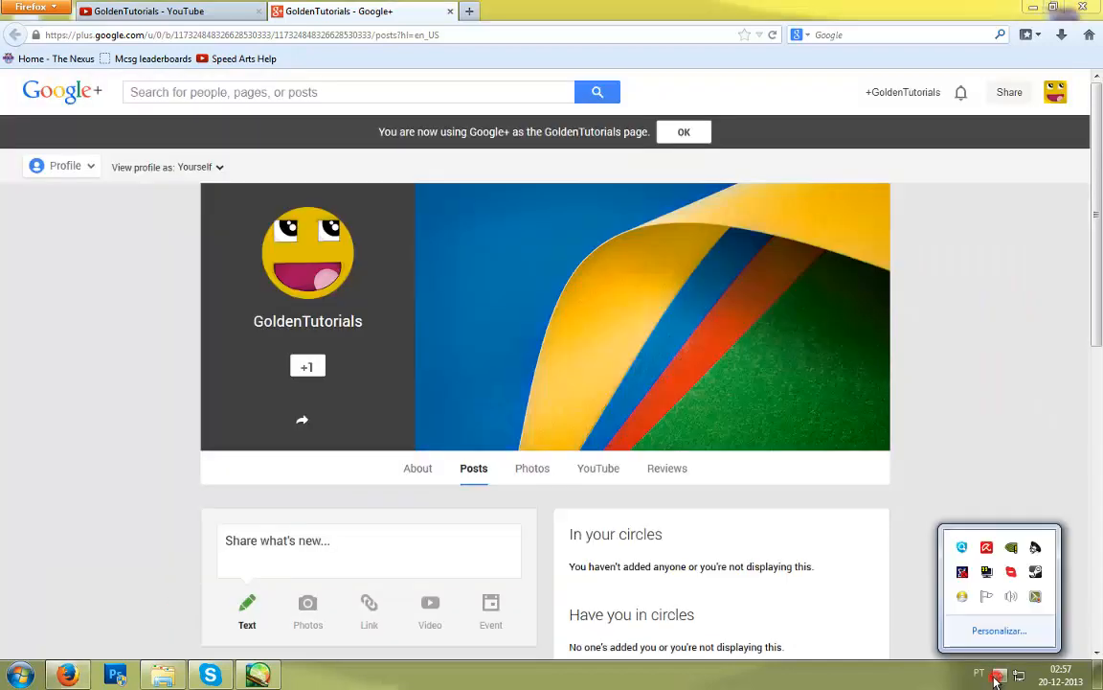
click(1035, 597)
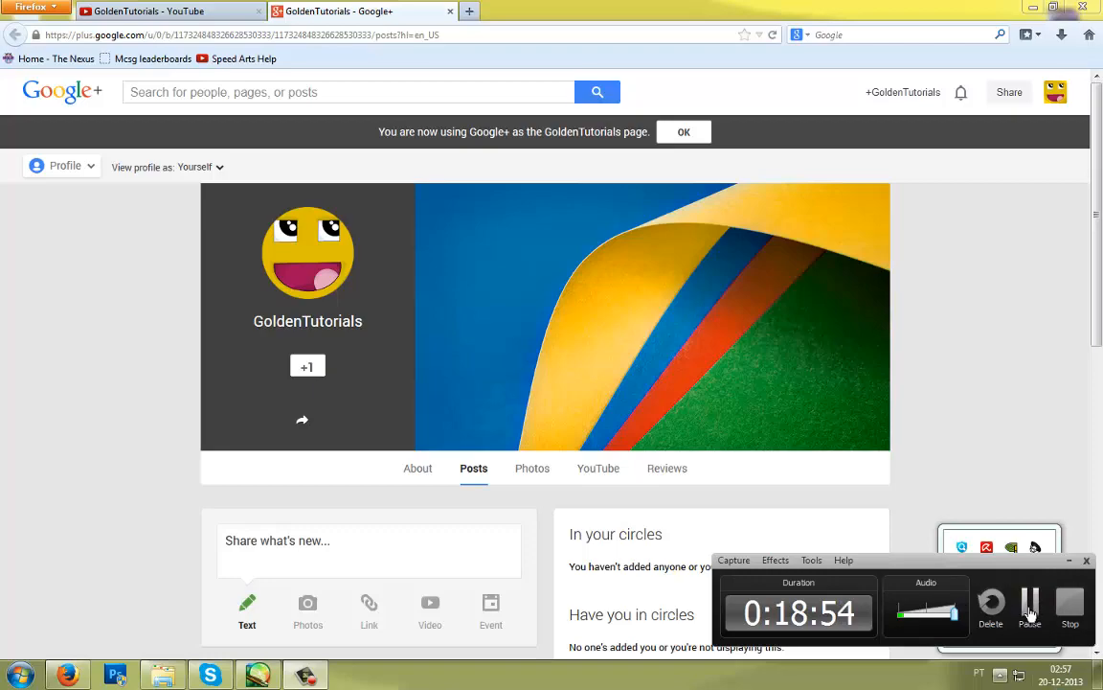
click(1029, 605)
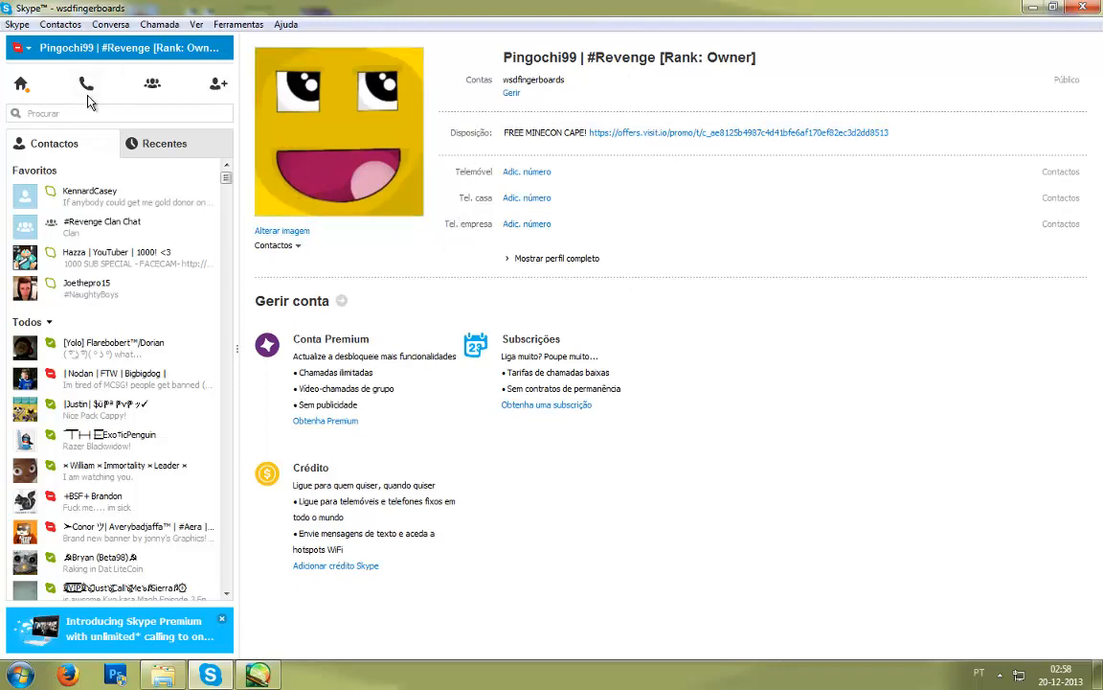
Step: Go to the account's own Skype profile and start browsing the computer for a new profile picture
click(20, 85)
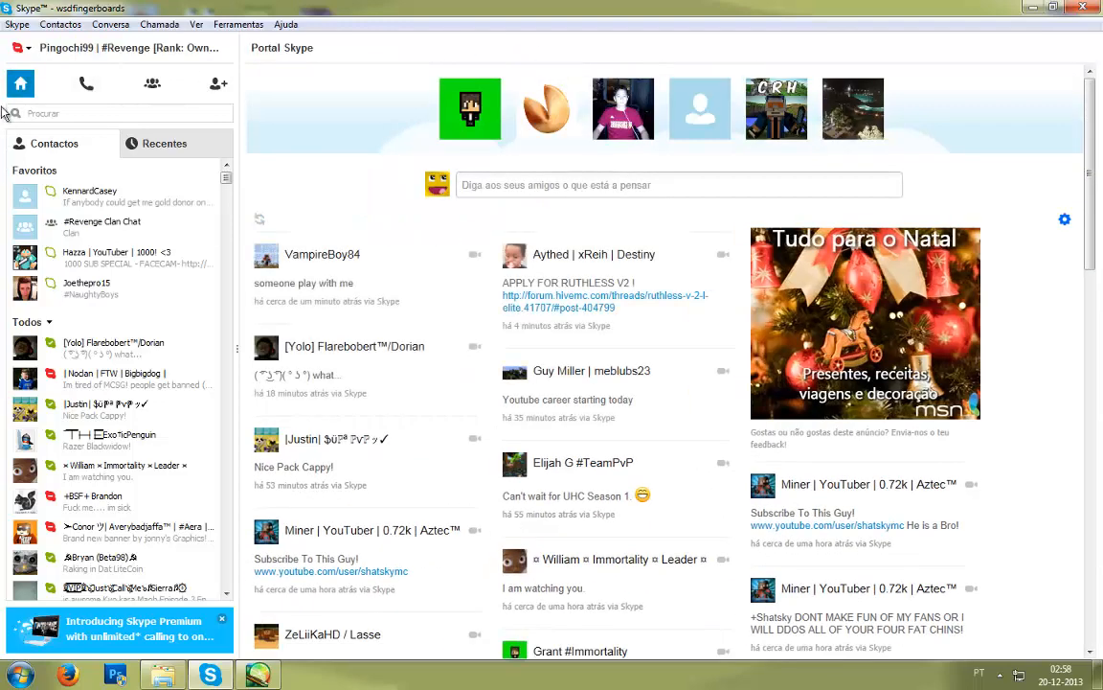
click(86, 47)
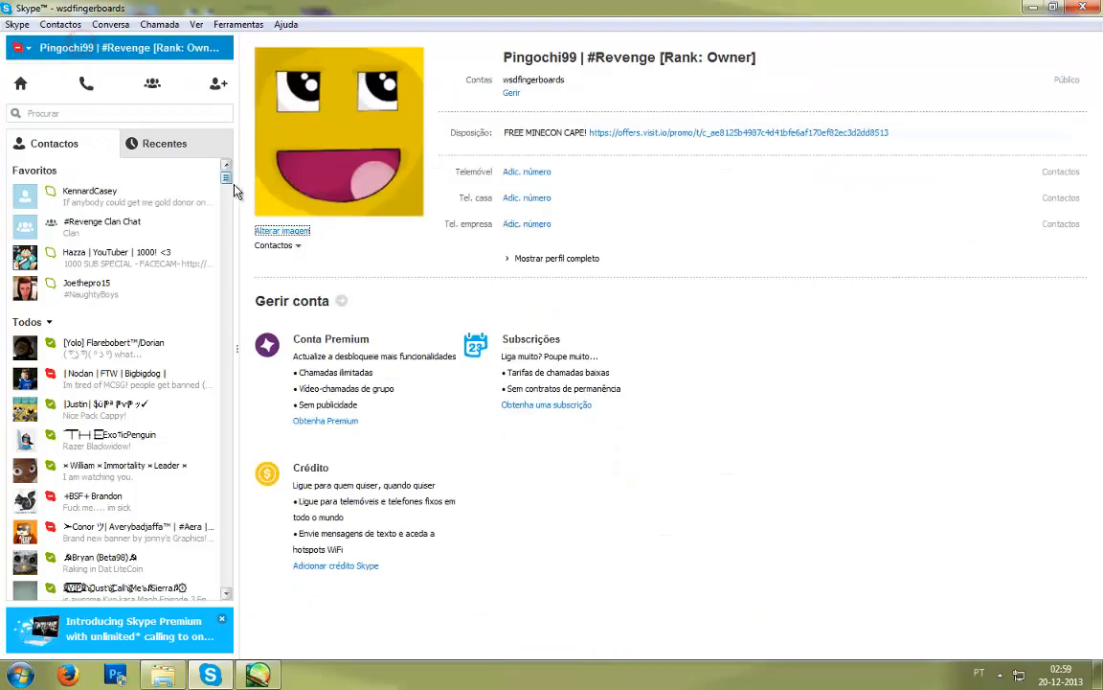
click(310, 232)
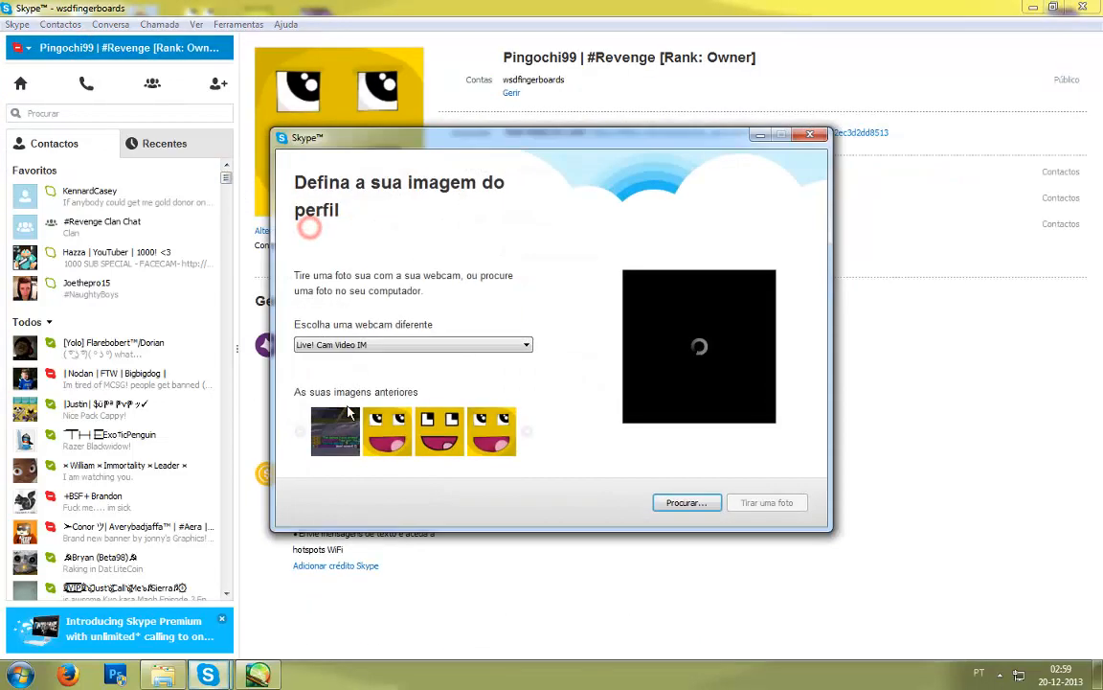
click(702, 503)
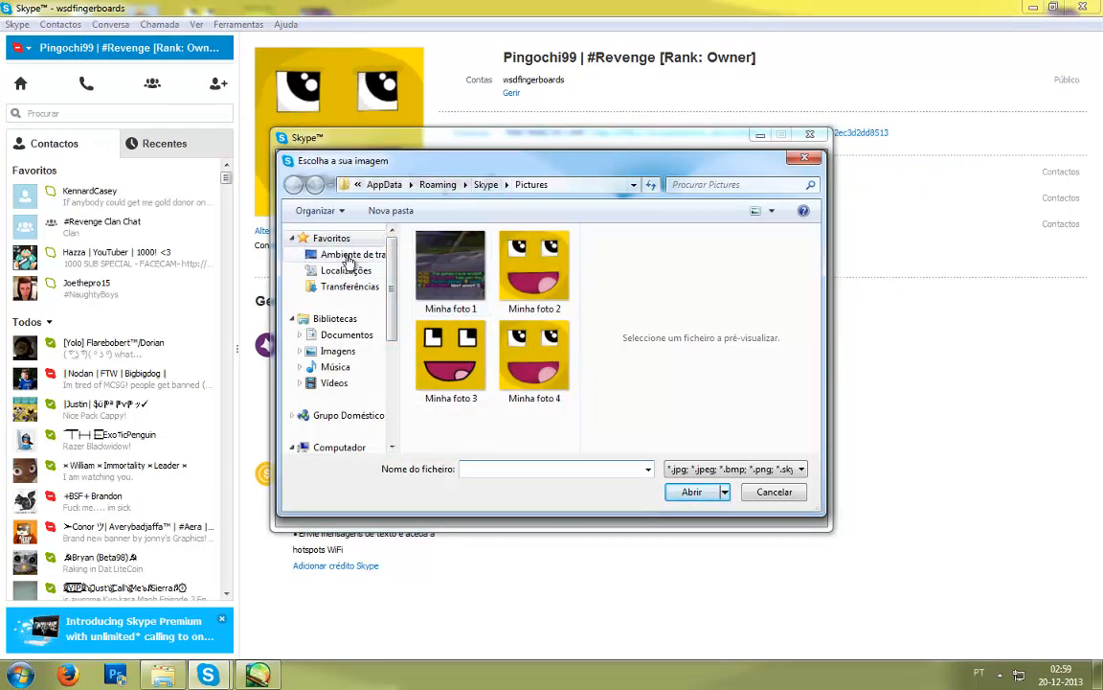
Step: Choose Finished Avatar from the Youtube Tutorial subfolder of the desktop Avatars folder as the picture file
click(346, 254)
click(751, 184)
text(avatr)
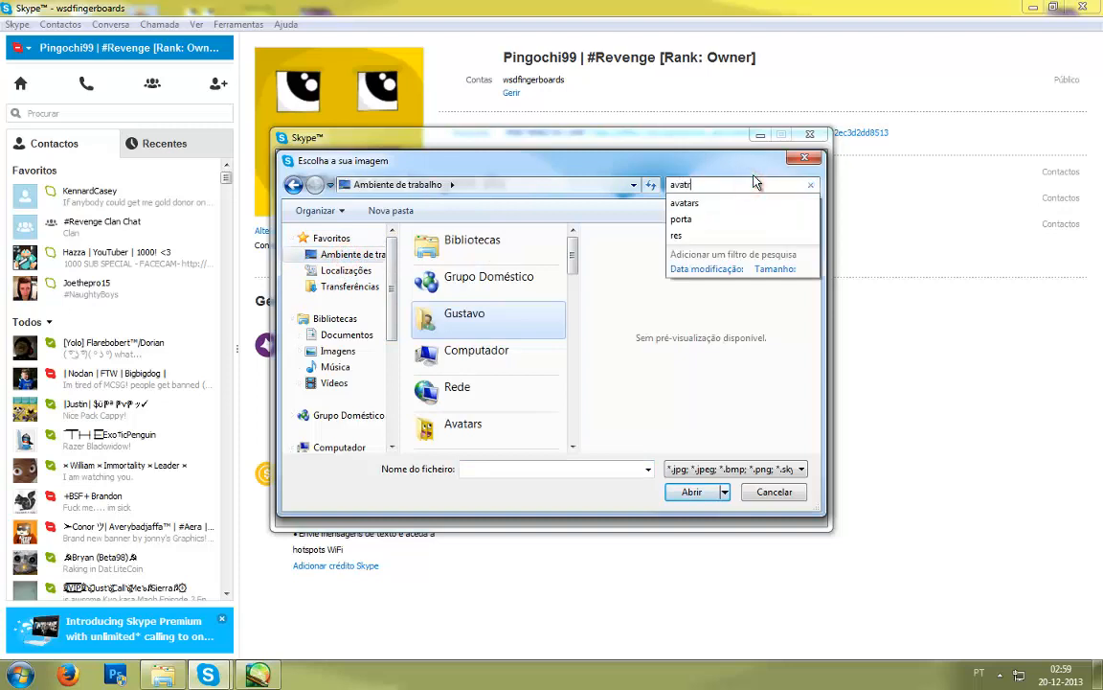
key(BackSpace)
text(ars)
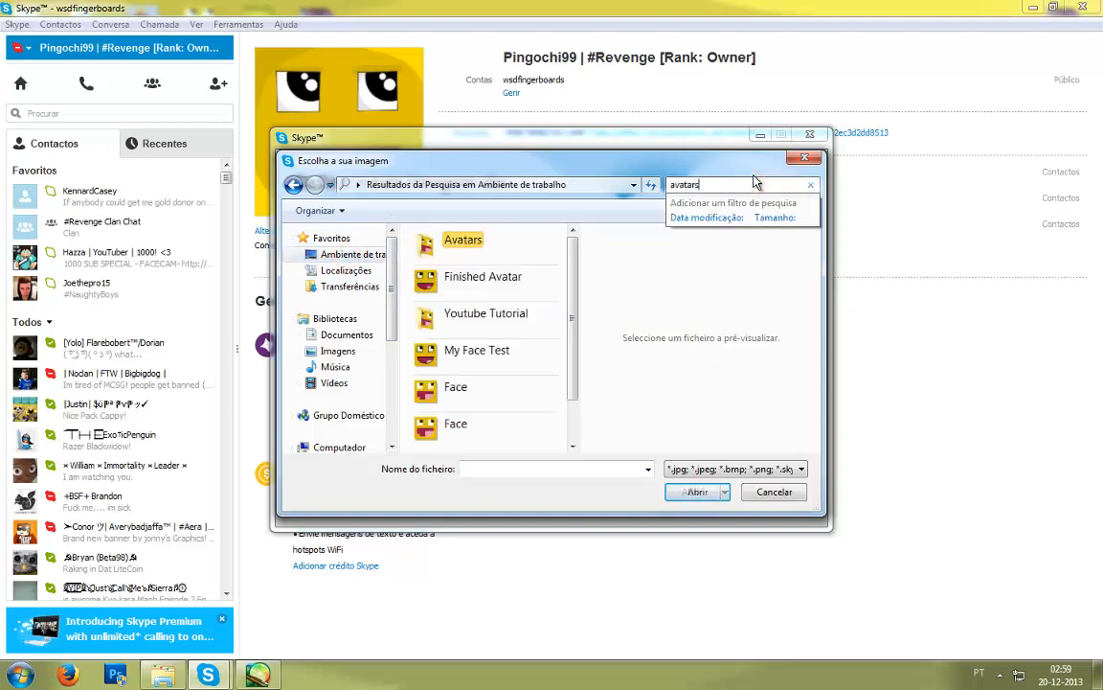
click(479, 261)
double_click(479, 251)
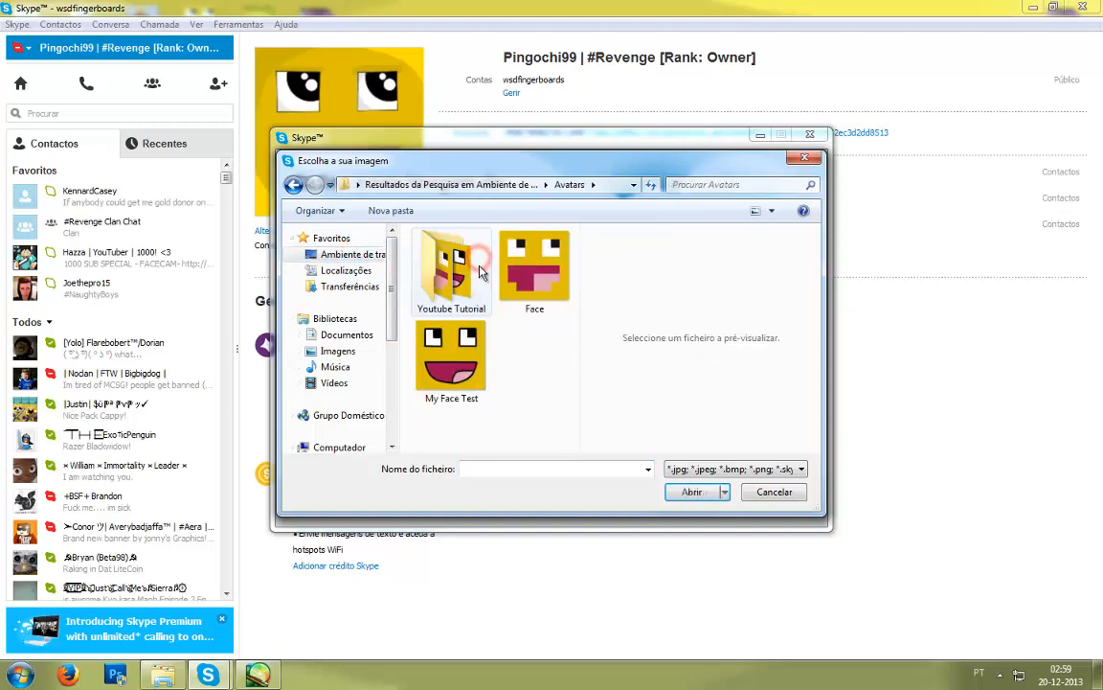
double_click(428, 238)
click(533, 279)
double_click(533, 279)
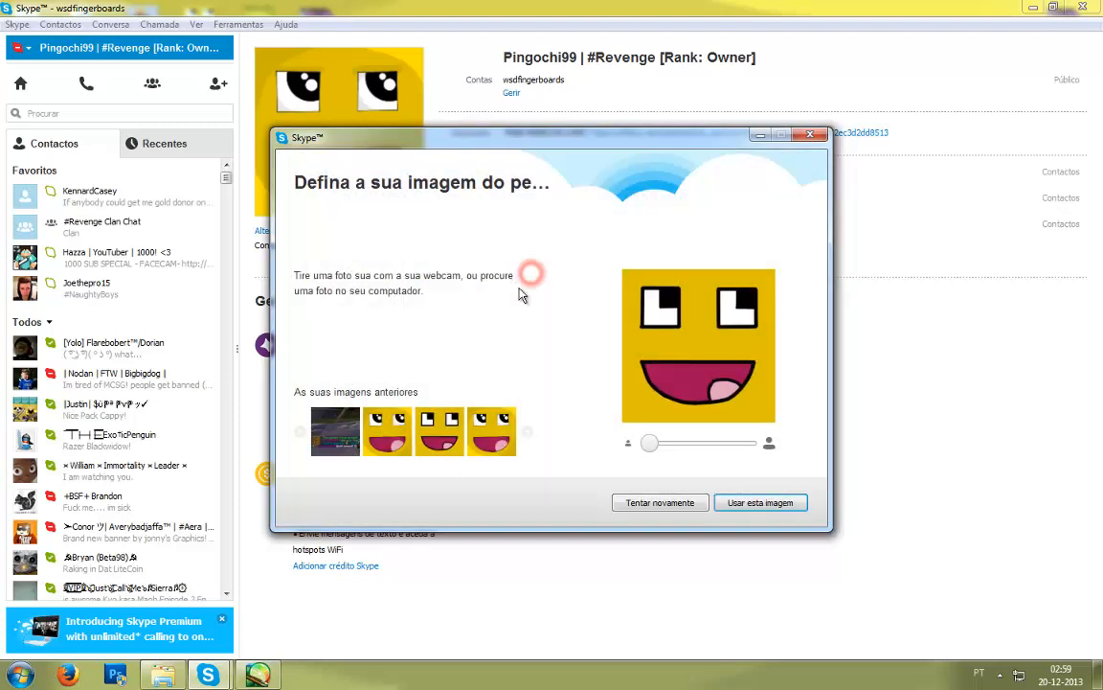
Step: Zoom the avatar preview in and back out to the whole face, and apply it as the Skype profile picture
drag(651, 442, 789, 448)
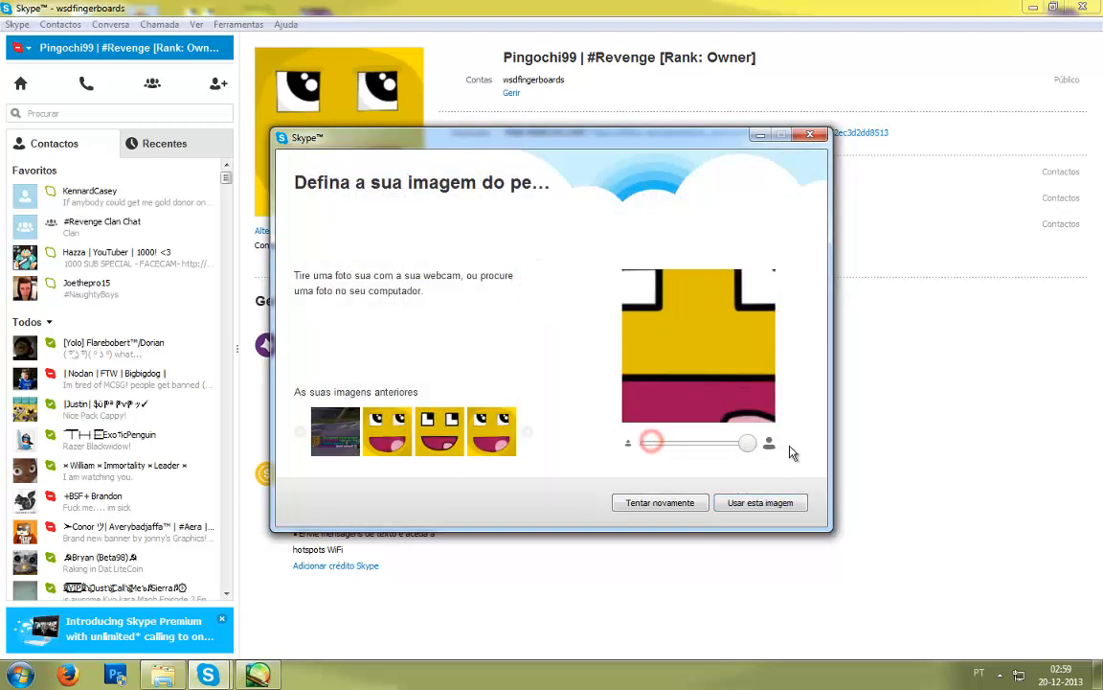
mouse_move(704, 369)
mouse_down()
mouse_move(771, 444)
mouse_move(697, 377)
mouse_up()
drag(736, 442, 583, 448)
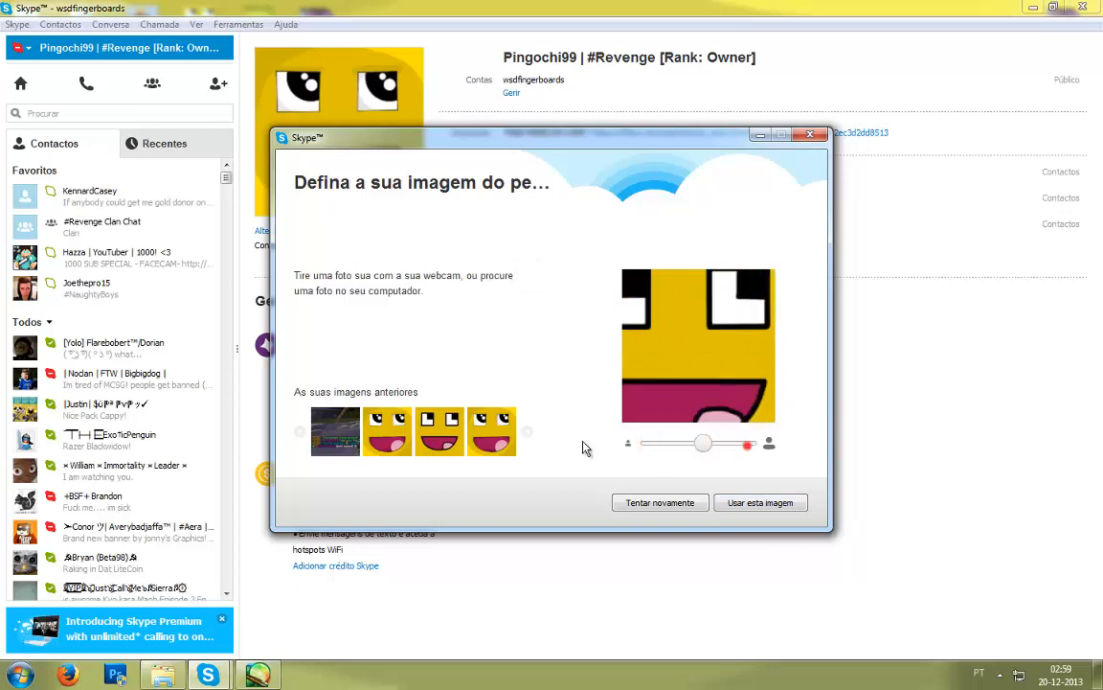
click(745, 505)
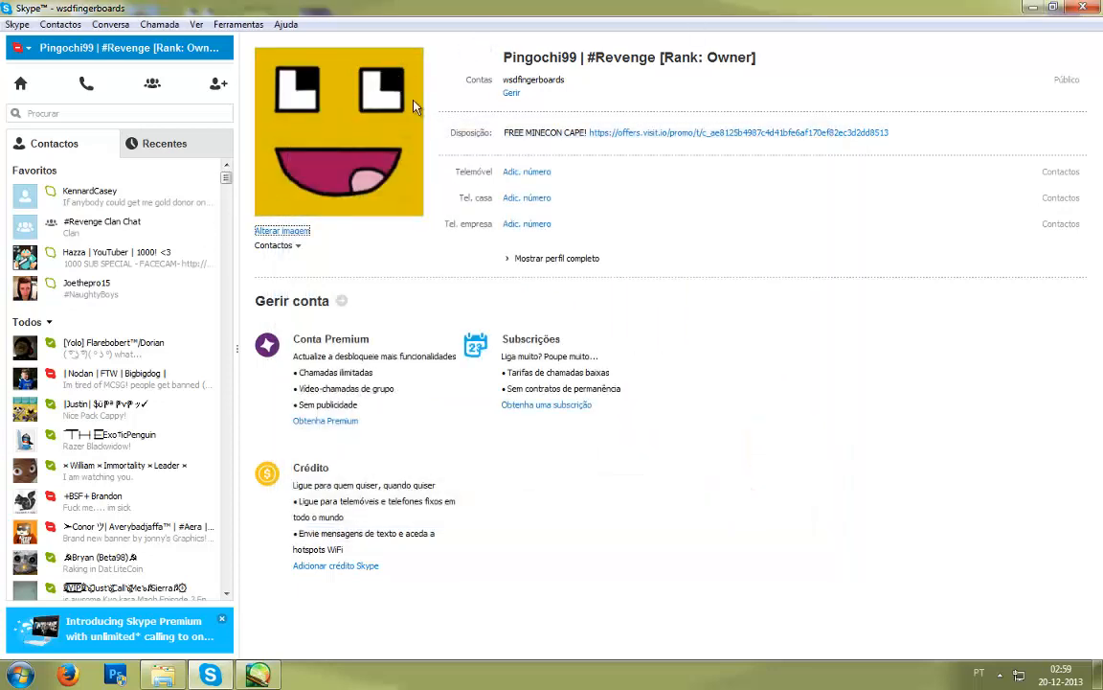
Step: Clear the mood message in the Skype profile
click(586, 146)
key(ctrl+a)
key(Delete)
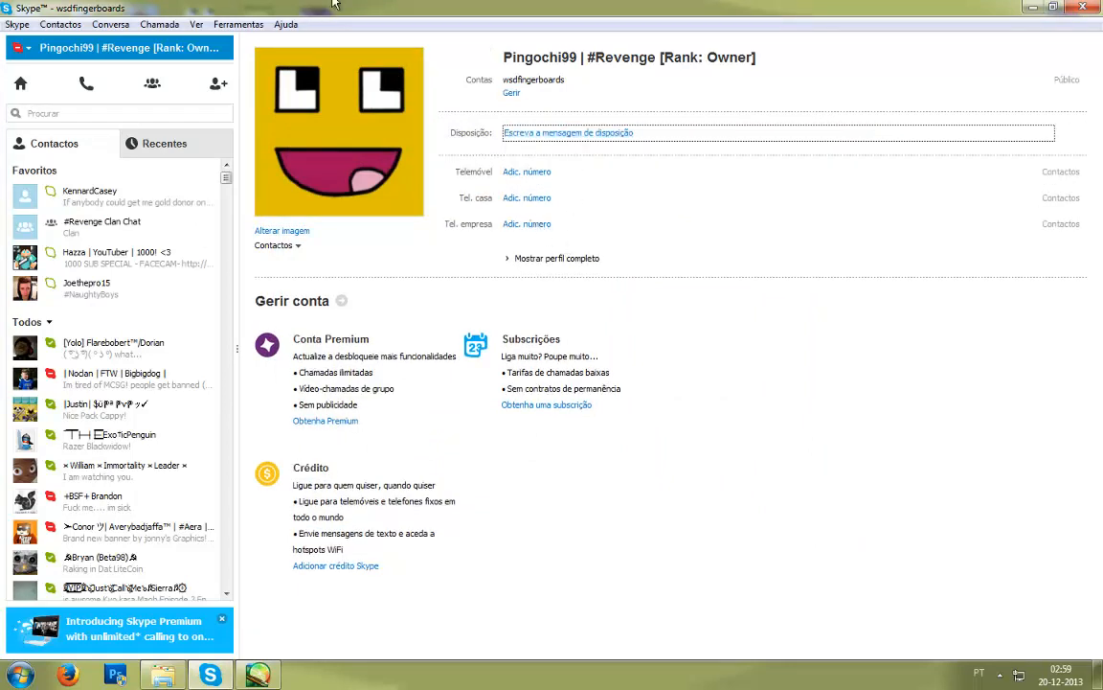
Step: Minimize the PaintTool SAI, Skype and Youtube Tutorial folder windows to reach the desktop
key(alt+Tab)
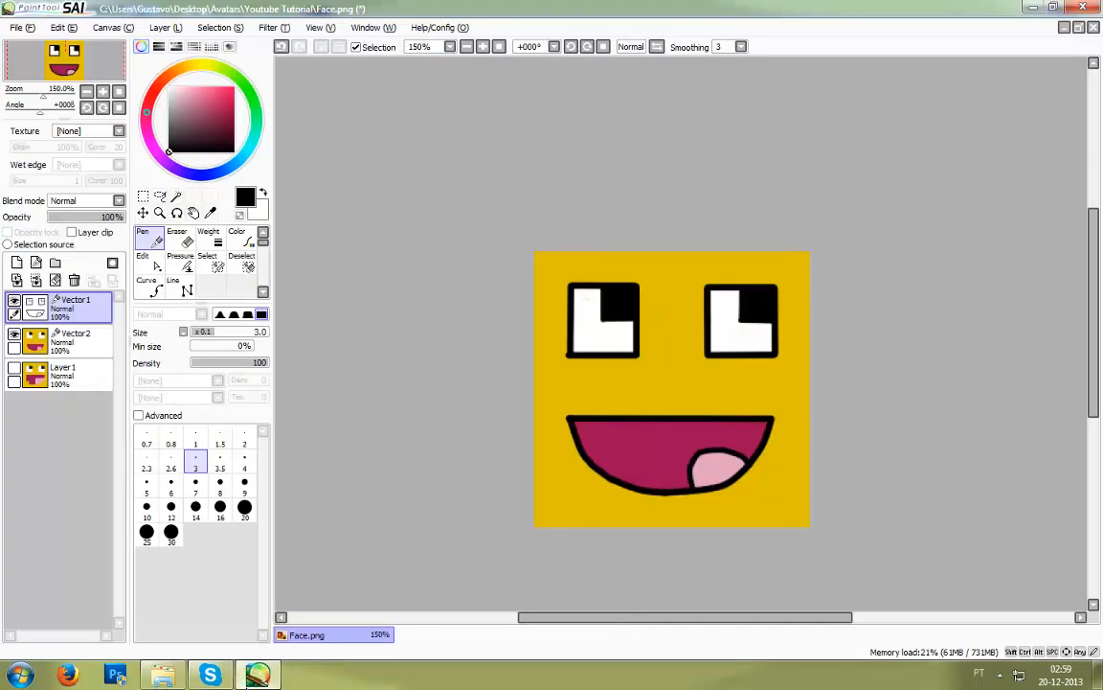
click(257, 676)
click(212, 676)
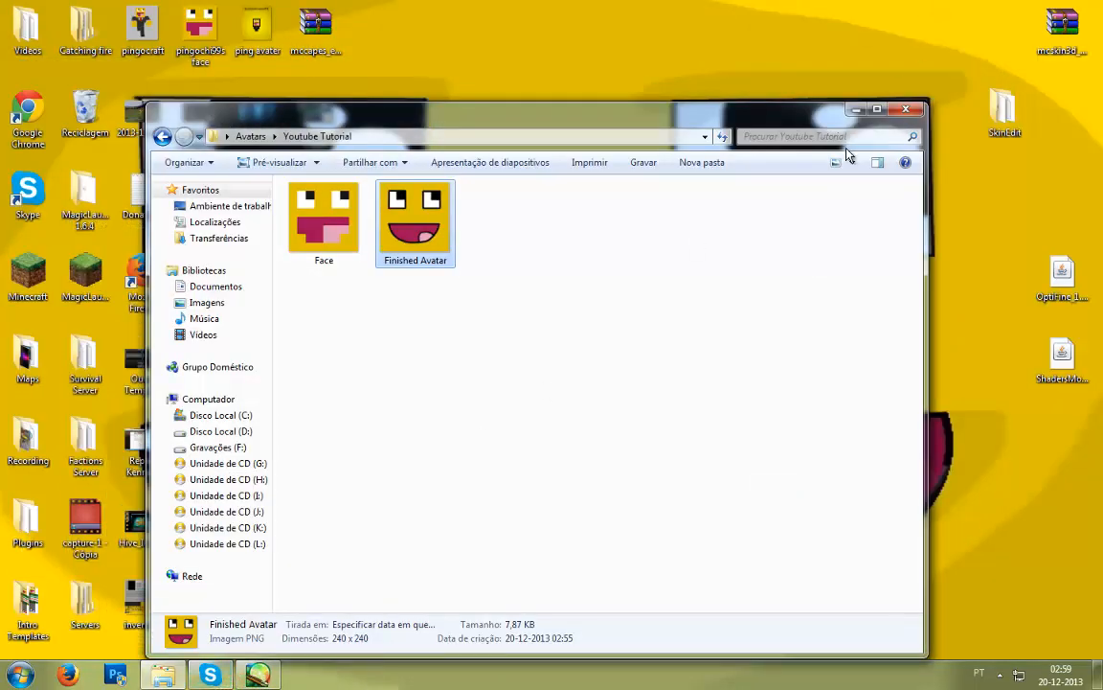
click(856, 108)
drag(761, 192, 850, 312)
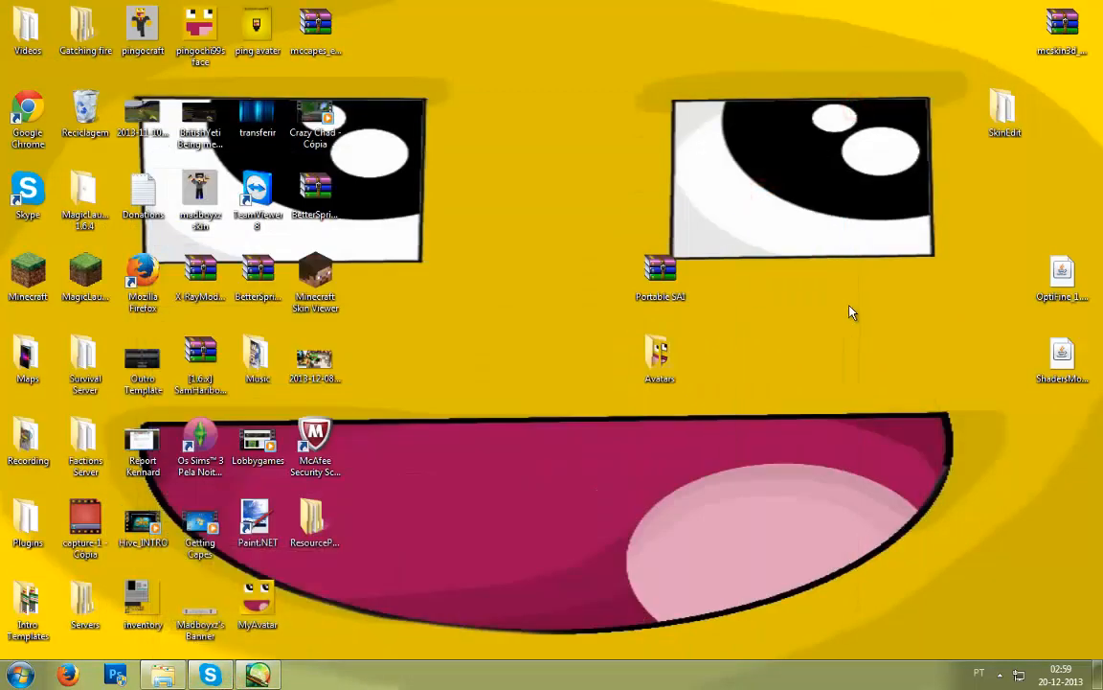
click(847, 308)
mouse_move(939, 585)
mouse_down()
mouse_move(557, 528)
mouse_move(479, 461)
mouse_up()
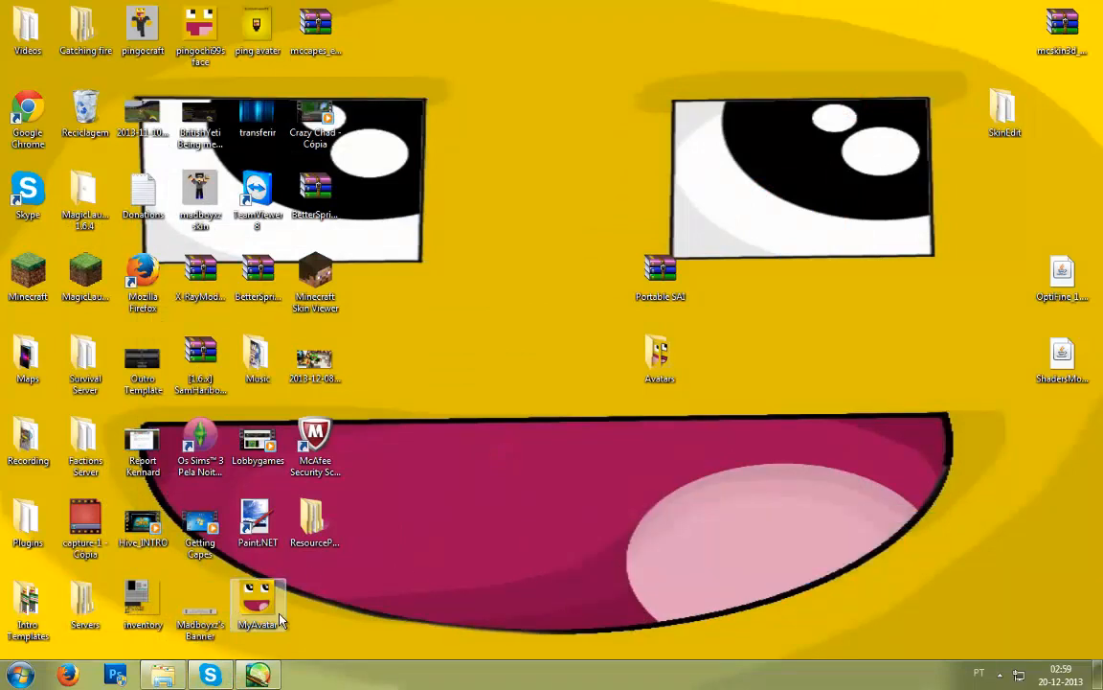